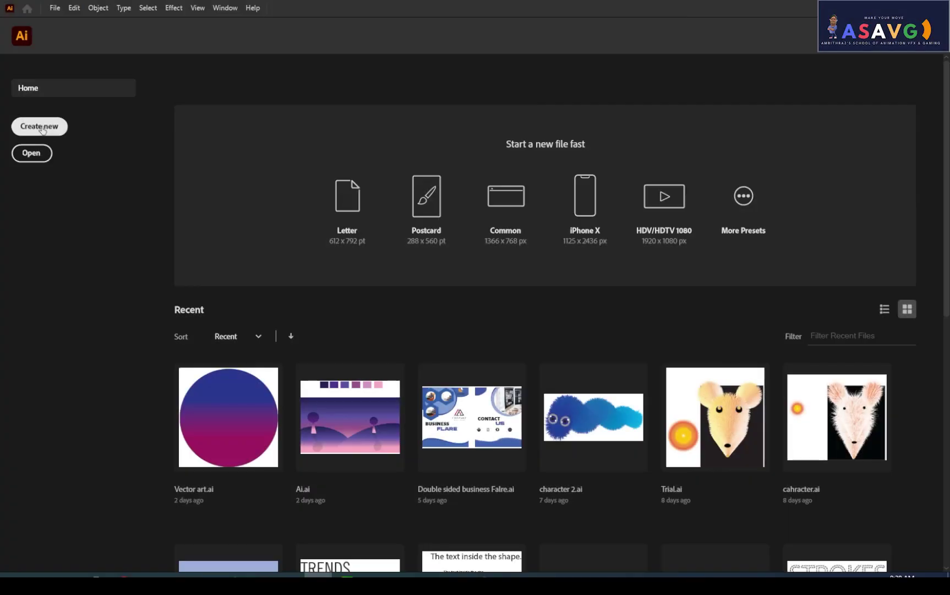
Start a new document and switch its measurement units to inches
{"action": "left_click", "coordinate": [42, 129]}
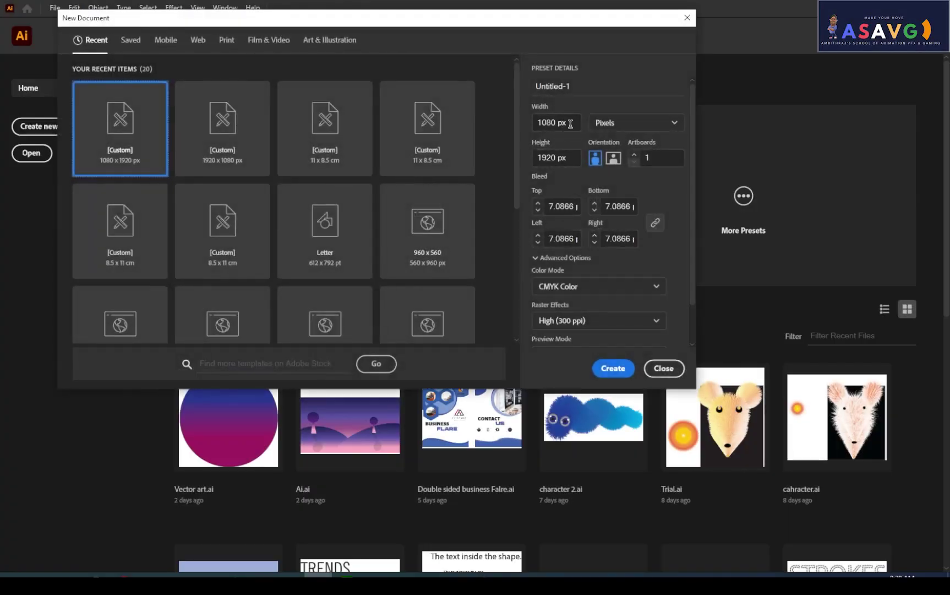
{"action": "left_click", "coordinate": [571, 123]}
{"action": "type", "text": "3.5"}
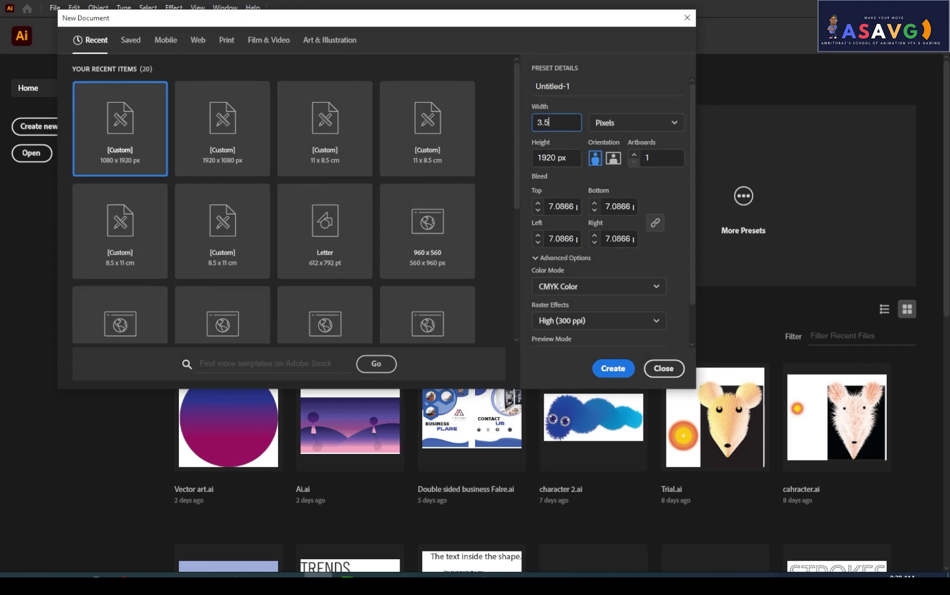
{"action": "left_click", "coordinate": [572, 157]}
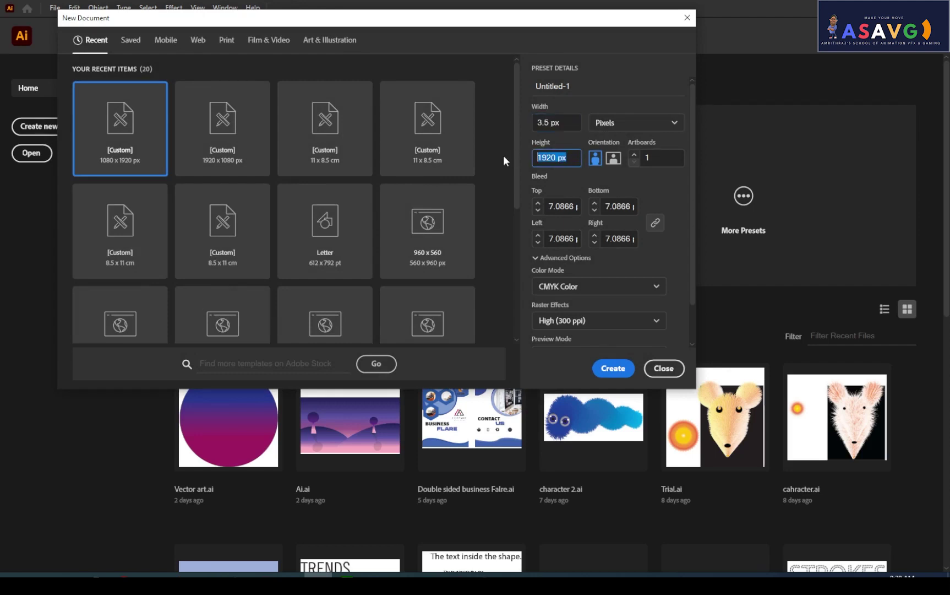
{"action": "type", "text": "2"}
{"action": "left_click", "coordinate": [619, 124]}
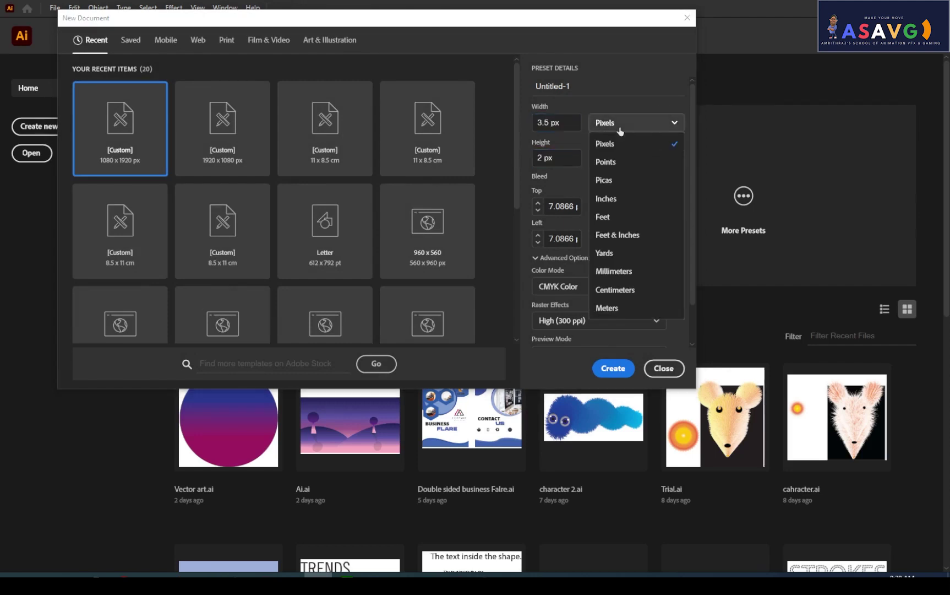
{"action": "left_click", "coordinate": [606, 198]}
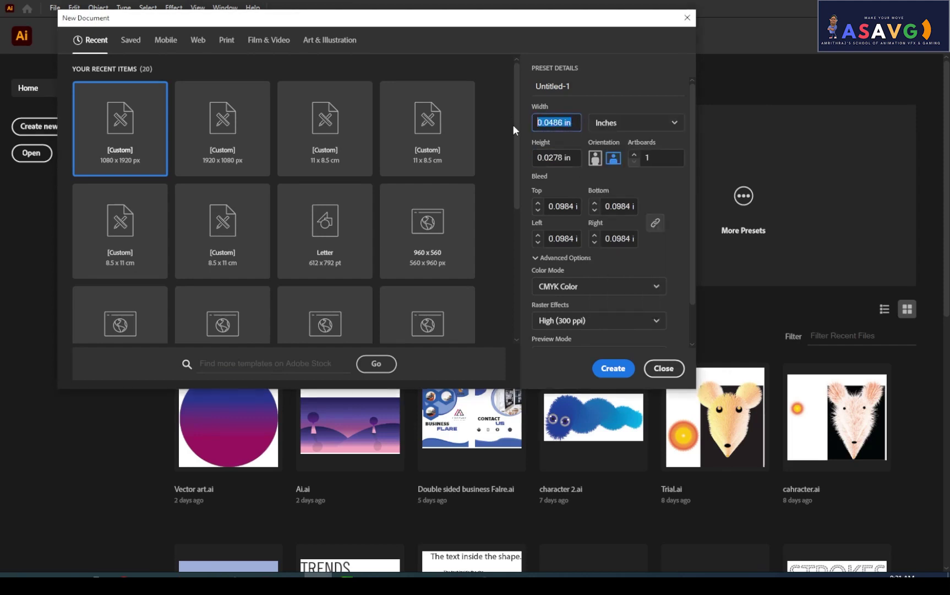
Set width 3.5 in, height 2 in and a 0.25 in bleed on all sides, then create it
{"action": "type", "text": "3.5"}
{"action": "left_click", "coordinate": [536, 157]}
{"action": "type", "text": "2"}
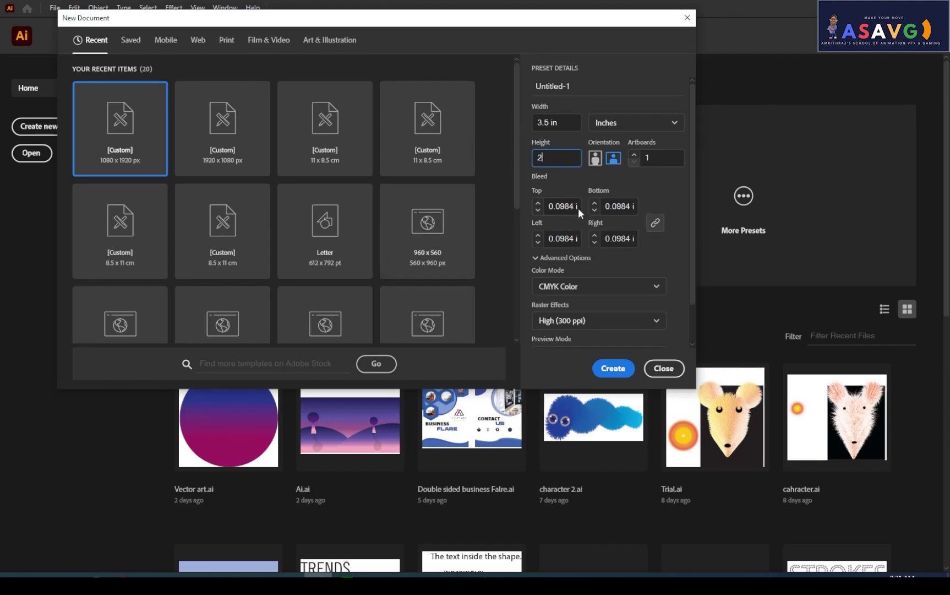
{"action": "key", "text": "Tab"}
{"action": "type", "text": "0"}
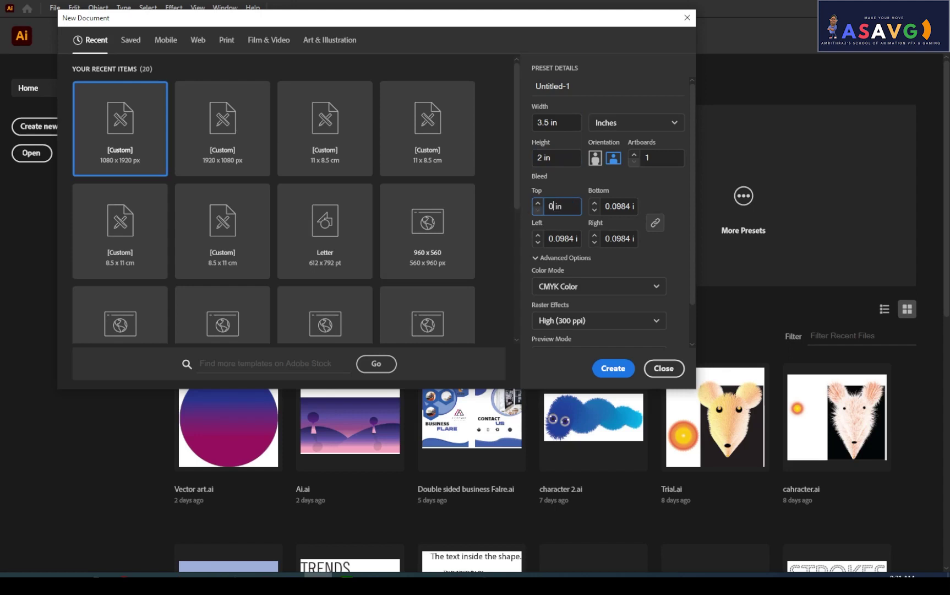
{"action": "type", "text": ".25"}
{"action": "key", "text": "Tab"}
{"action": "left_click", "coordinate": [629, 373]}
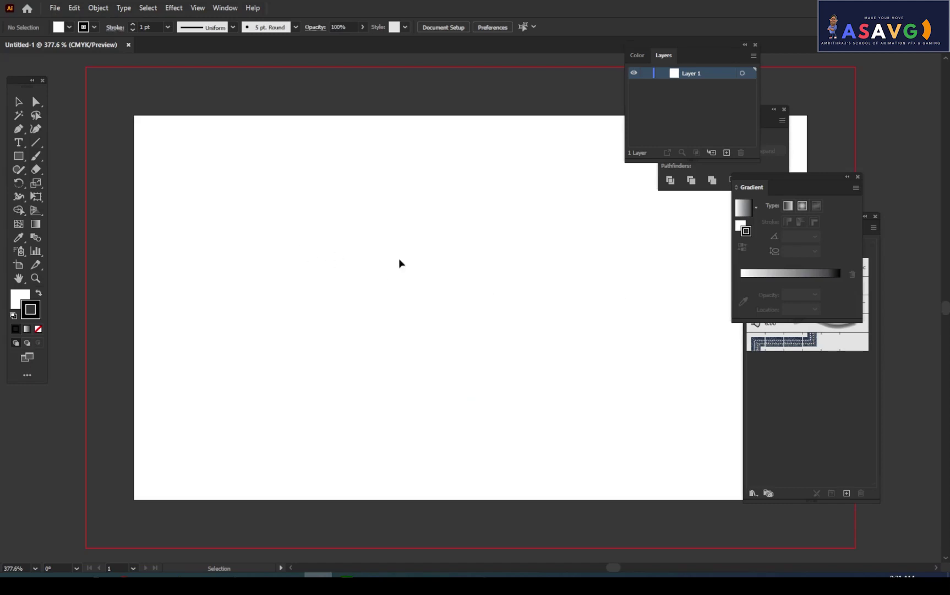
Move the Layers panel, dock Pathfinder beneath it, and close Untitled-1
{"action": "left_click_drag", "start_coordinate": [385, 273], "coordinate": [358, 268]}
{"action": "left_click_drag", "start_coordinate": [707, 54], "coordinate": [847, 63]}
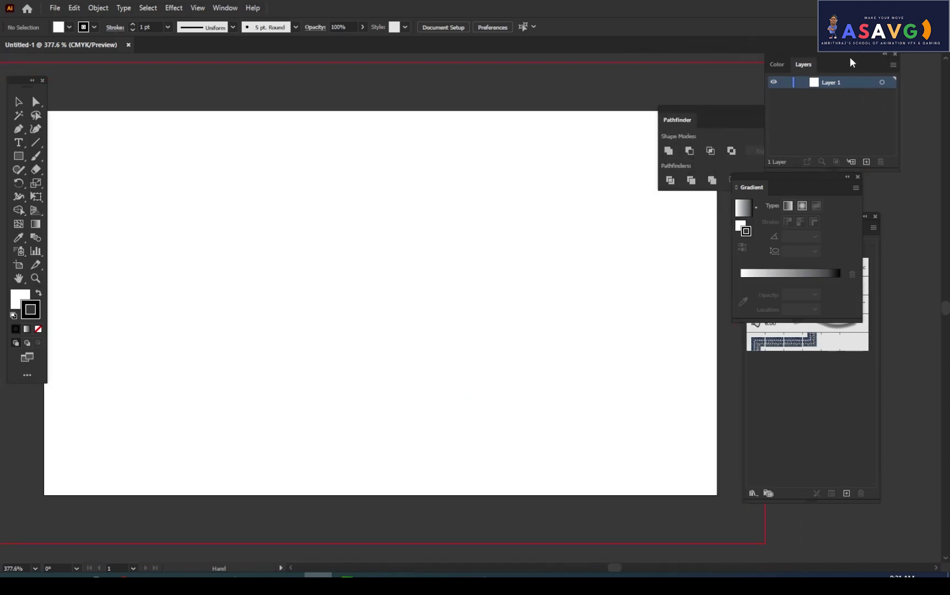
{"action": "left_click_drag", "start_coordinate": [708, 123], "coordinate": [846, 109]}
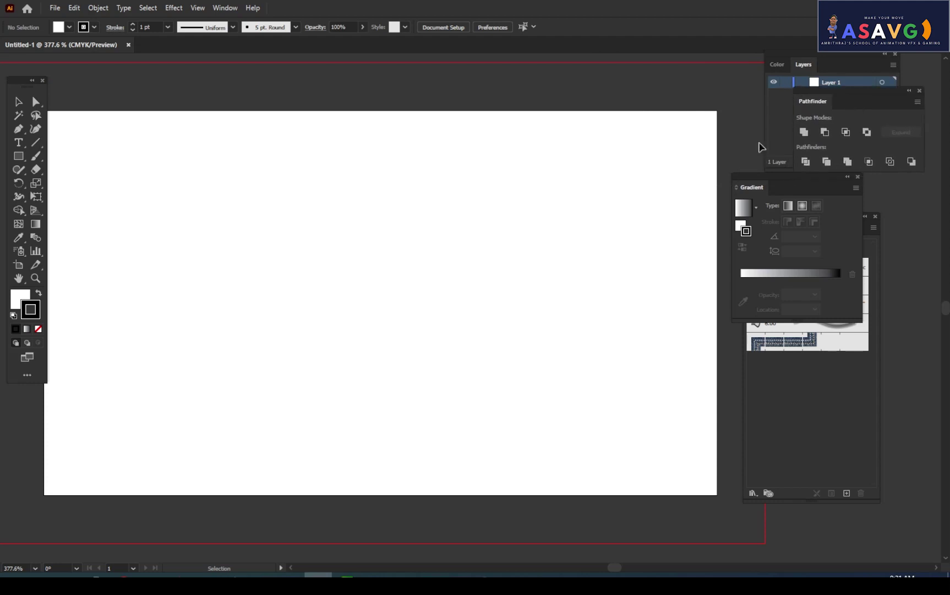
{"action": "left_click", "coordinate": [128, 44]}
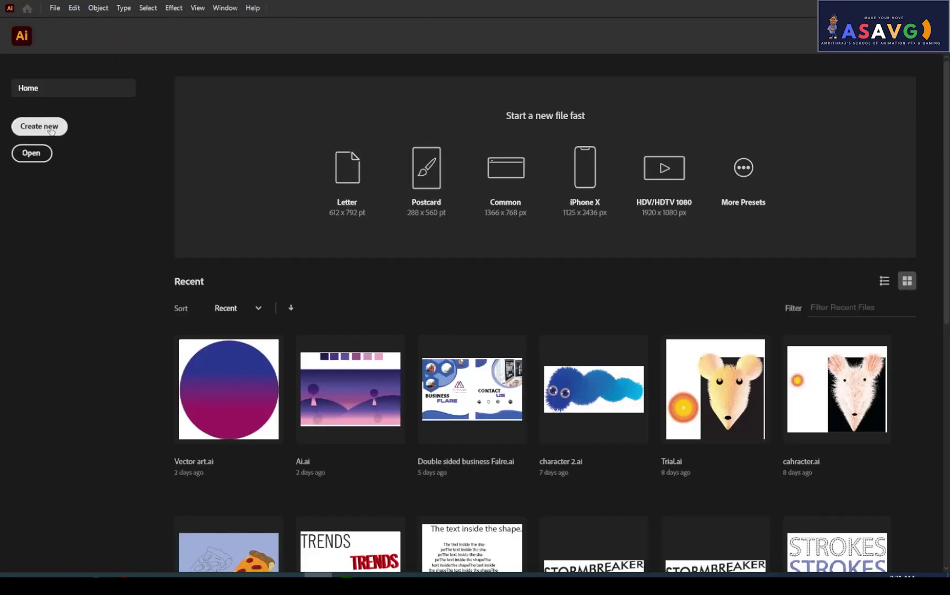
Create a 3.5 × 2 in document with 2 artboards and 0 in bleed
{"action": "left_click", "coordinate": [39, 127]}
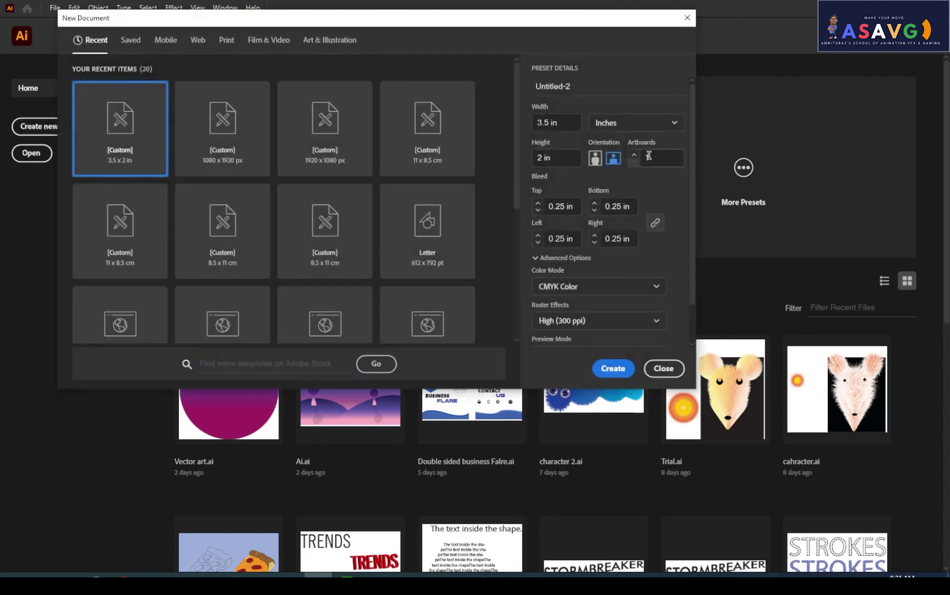
{"action": "left_click", "coordinate": [649, 157]}
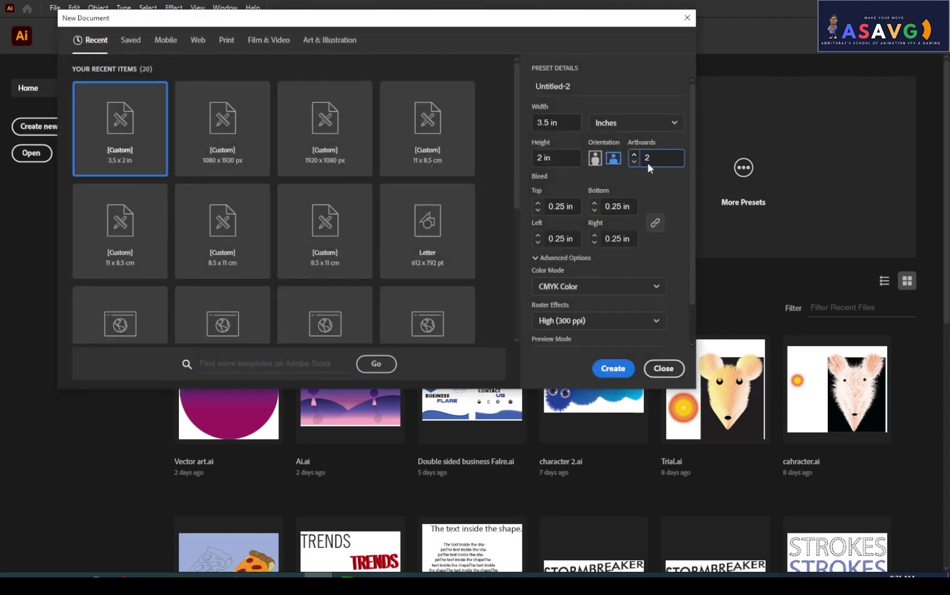
{"action": "left_click", "coordinate": [538, 210]}
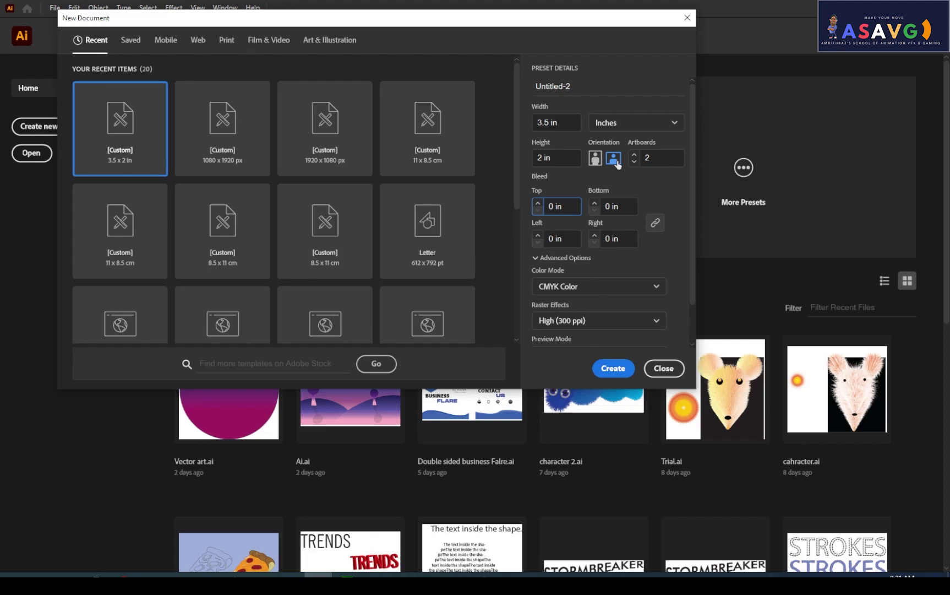
{"action": "left_click", "coordinate": [619, 373]}
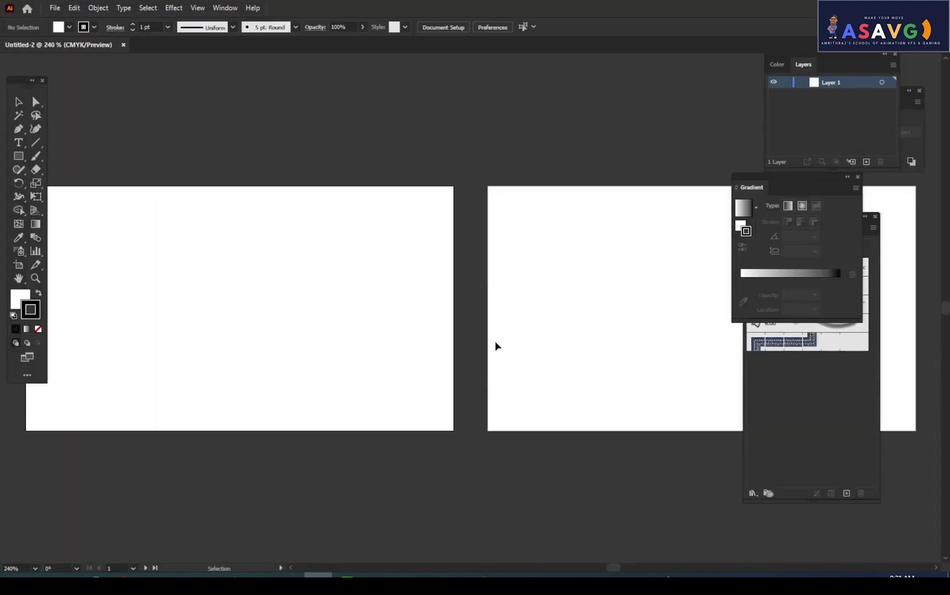
{"action": "mouse_move", "coordinate": [410, 314]}
{"action": "left_mouse_down"}
{"action": "mouse_move", "coordinate": [518, 315]}
{"action": "mouse_move", "coordinate": [322, 316]}
{"action": "mouse_move", "coordinate": [413, 318]}
{"action": "mouse_move", "coordinate": [403, 319]}
{"action": "left_mouse_up"}
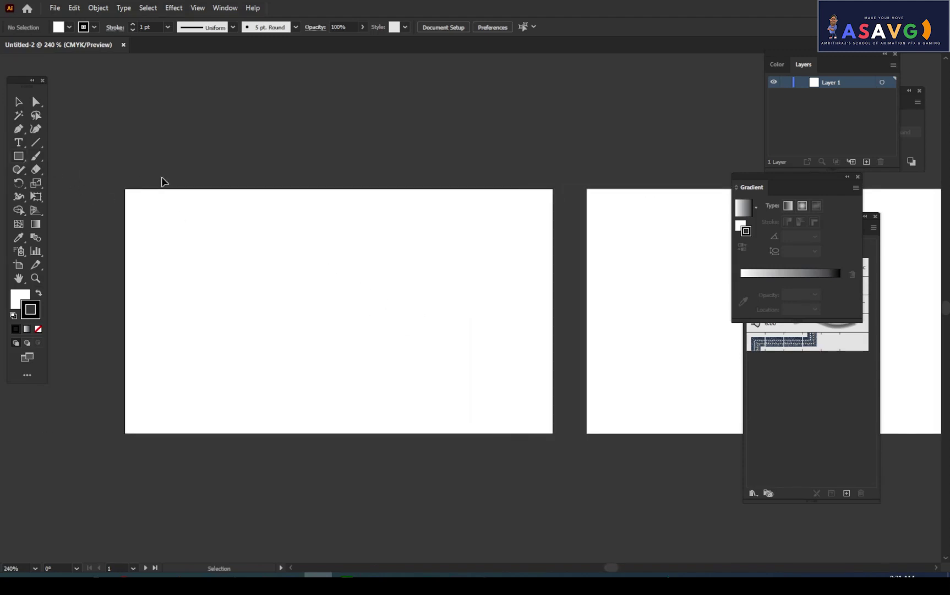
{"action": "key", "text": "super+e"}
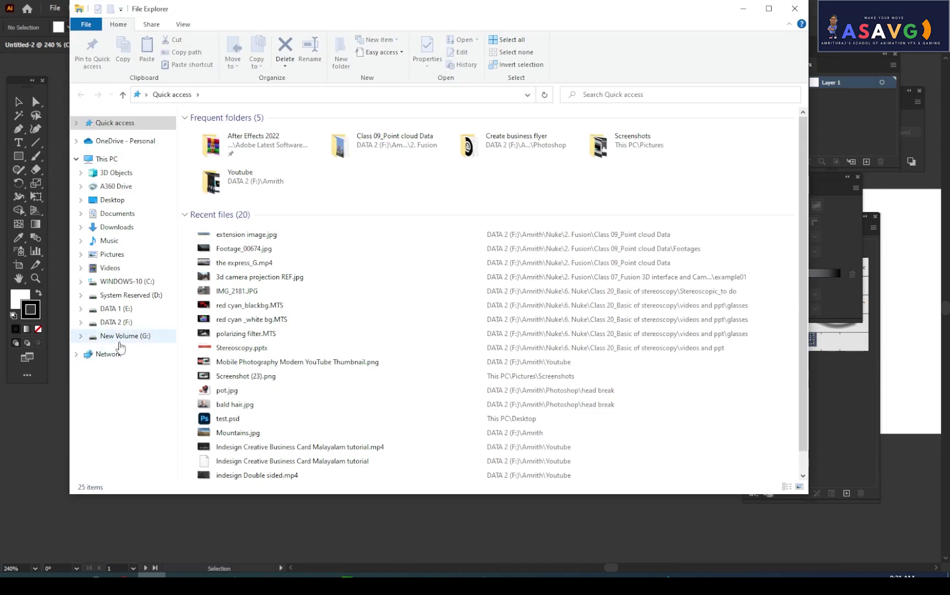
Browse DATA 2 (F:) to Photoshop > Create business flyer, copy its path, and minimize Explorer
{"action": "left_click", "coordinate": [121, 337]}
{"action": "left_click", "coordinate": [124, 321]}
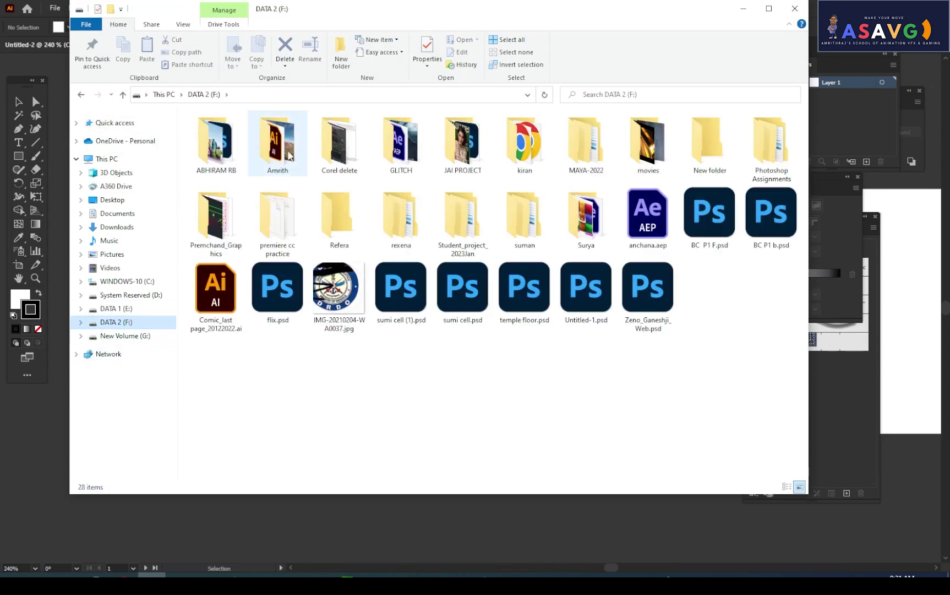
{"action": "double_click", "coordinate": [288, 156]}
{"action": "left_click", "coordinate": [209, 392]}
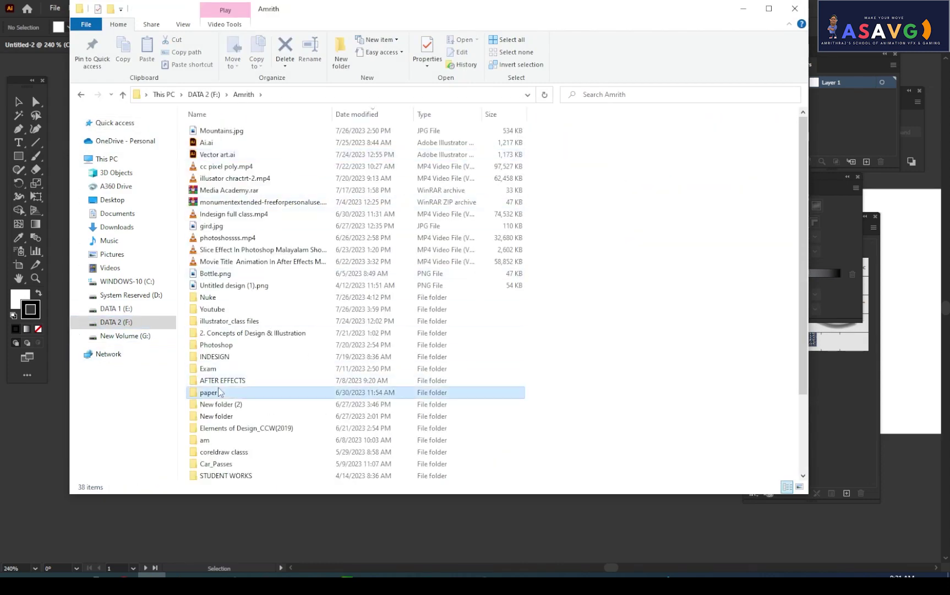
{"action": "double_click", "coordinate": [226, 346]}
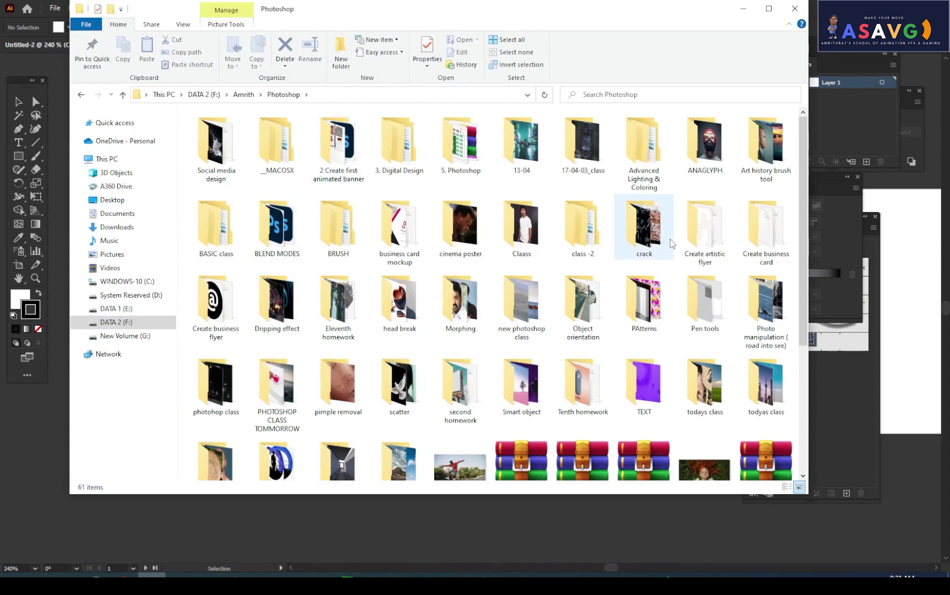
{"action": "left_click", "coordinate": [767, 231]}
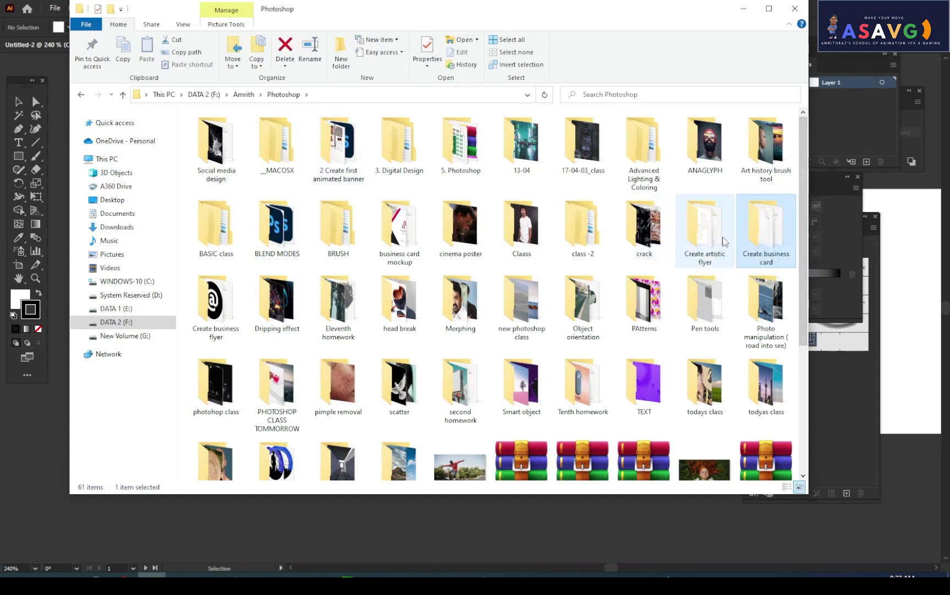
{"action": "double_click", "coordinate": [216, 306]}
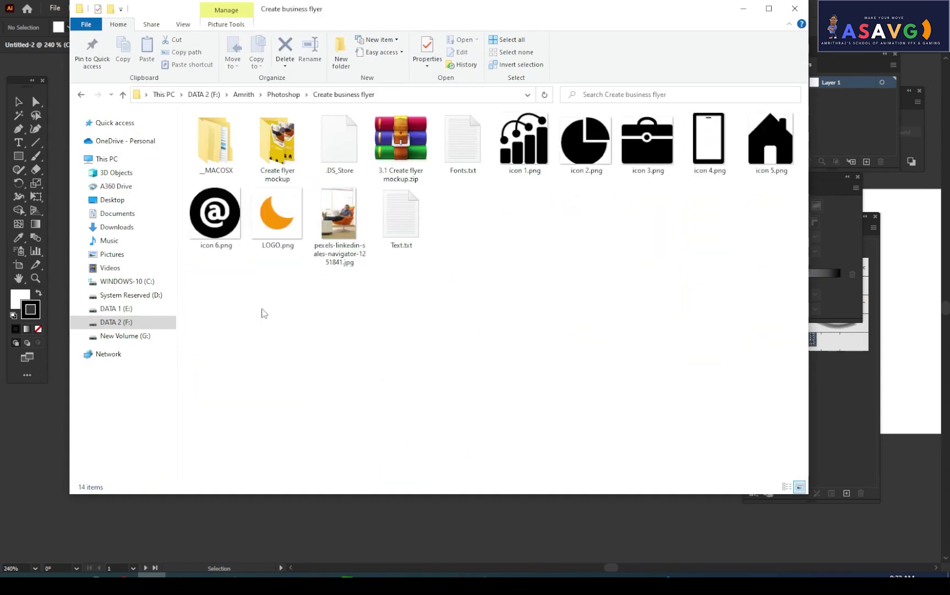
{"action": "left_click", "coordinate": [399, 95]}
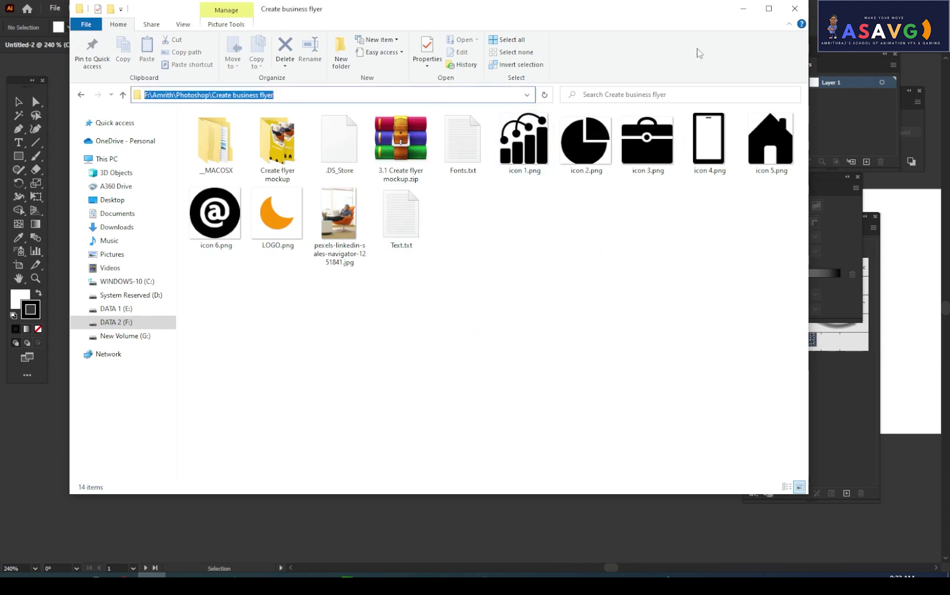
{"action": "left_click", "coordinate": [744, 10]}
Close the Gradient and Brushes panels, move Layers, and add Layer 2 above Layer 1
{"action": "left_click", "coordinate": [16, 158]}
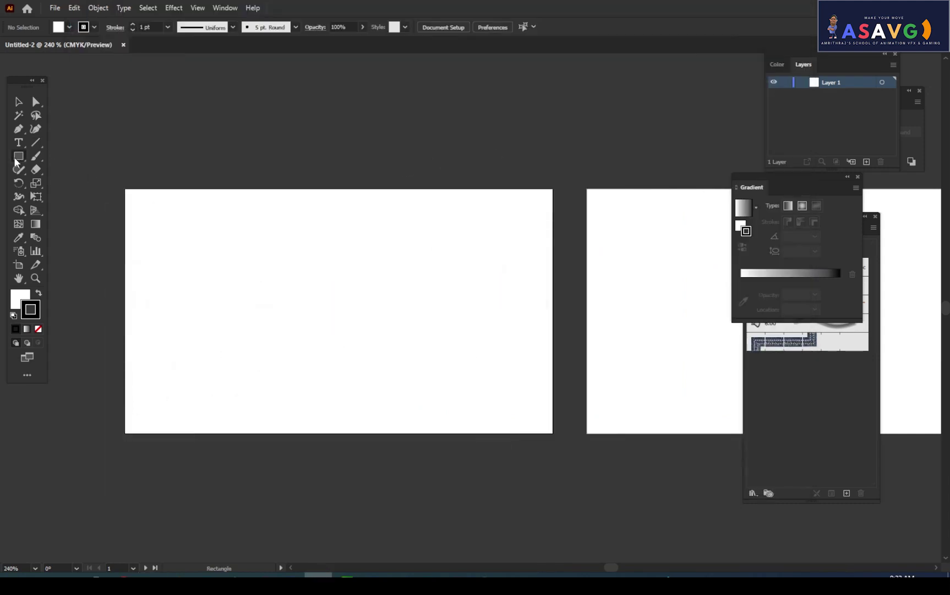
{"action": "left_click", "coordinate": [75, 157]}
{"action": "left_click_drag", "start_coordinate": [829, 177], "coordinate": [840, 188]}
{"action": "left_click", "coordinate": [870, 187]}
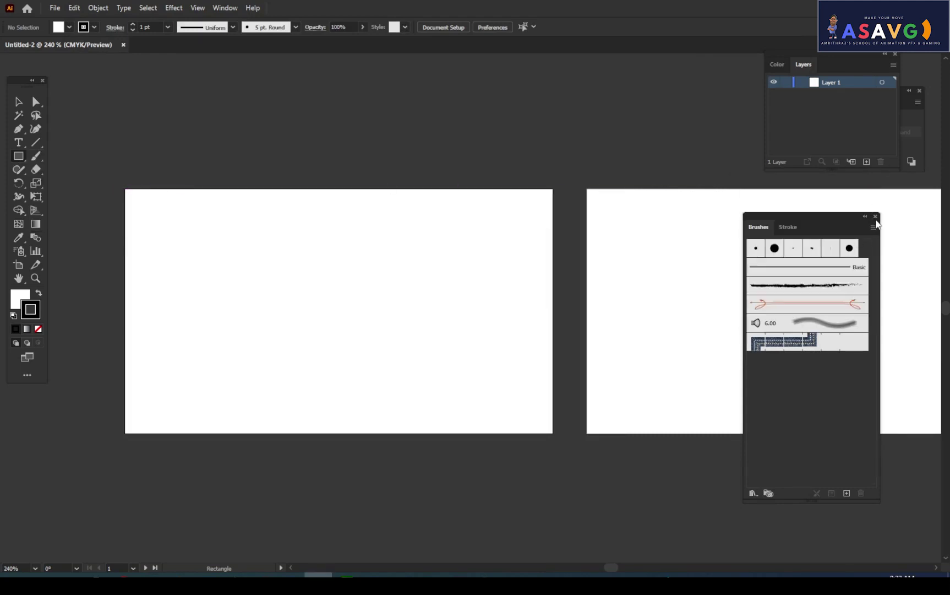
{"action": "left_click", "coordinate": [876, 217]}
{"action": "left_click_drag", "start_coordinate": [831, 52], "coordinate": [689, 40]}
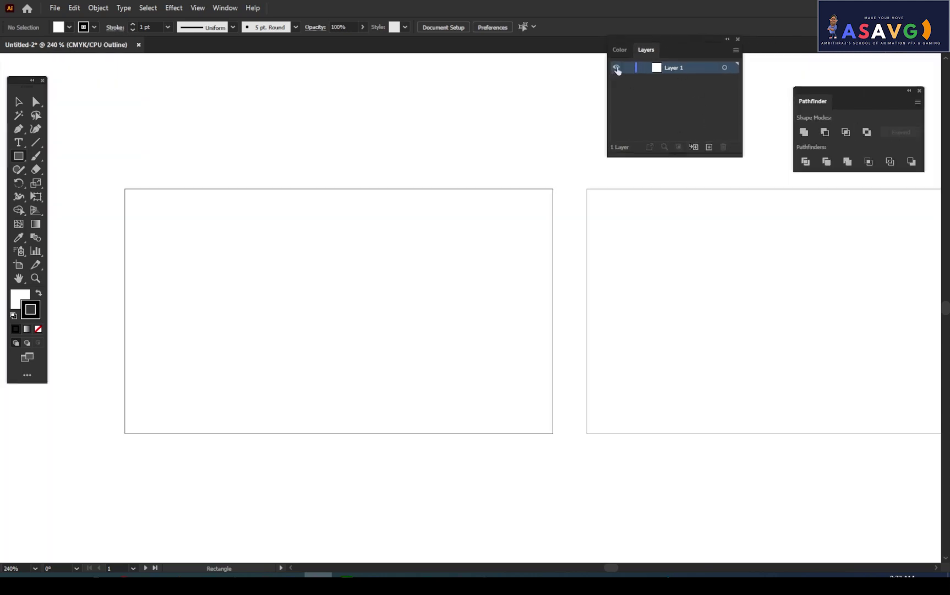
{"action": "left_click", "coordinate": [709, 147]}
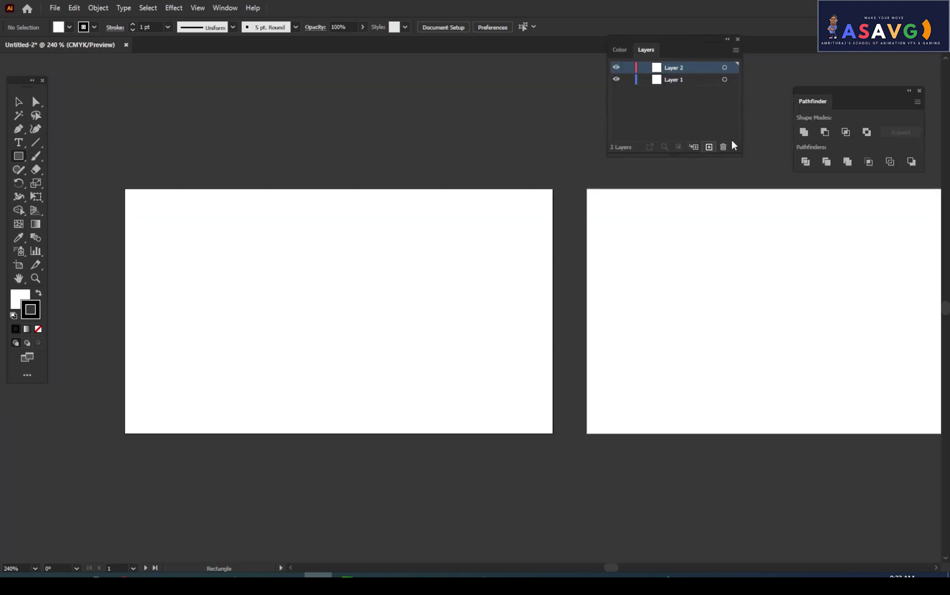
Draw a rectangle over the left third of the first artboard and fill it teal (#06FFE7)
{"action": "left_click_drag", "start_coordinate": [125, 189], "coordinate": [278, 434]}
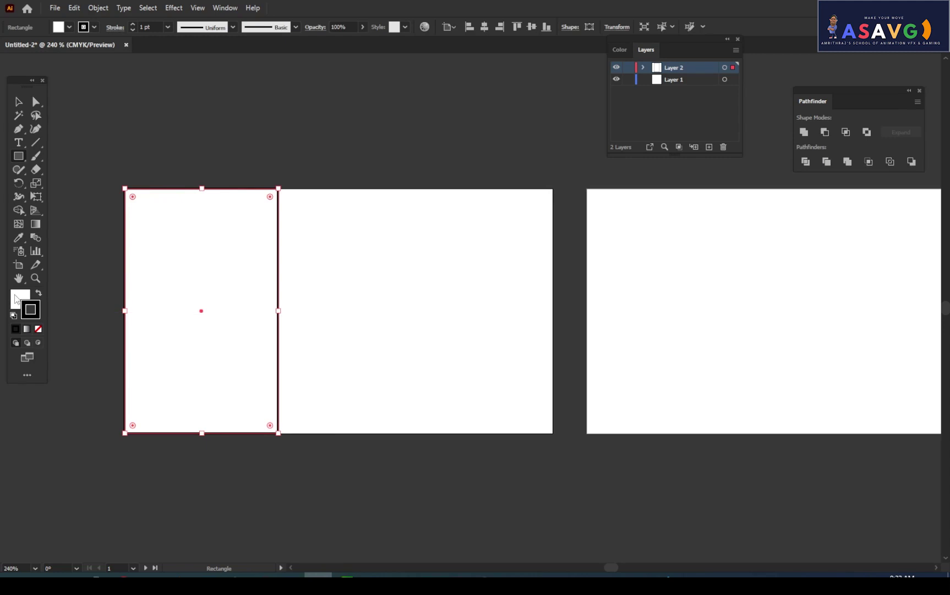
{"action": "double_click", "coordinate": [20, 299]}
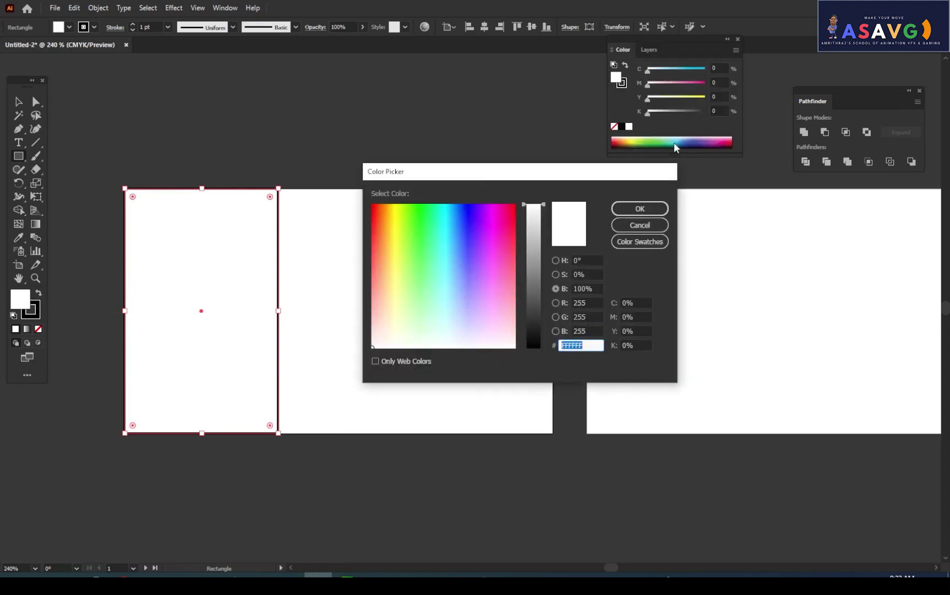
{"action": "left_click_drag", "start_coordinate": [427, 222], "coordinate": [441, 206]}
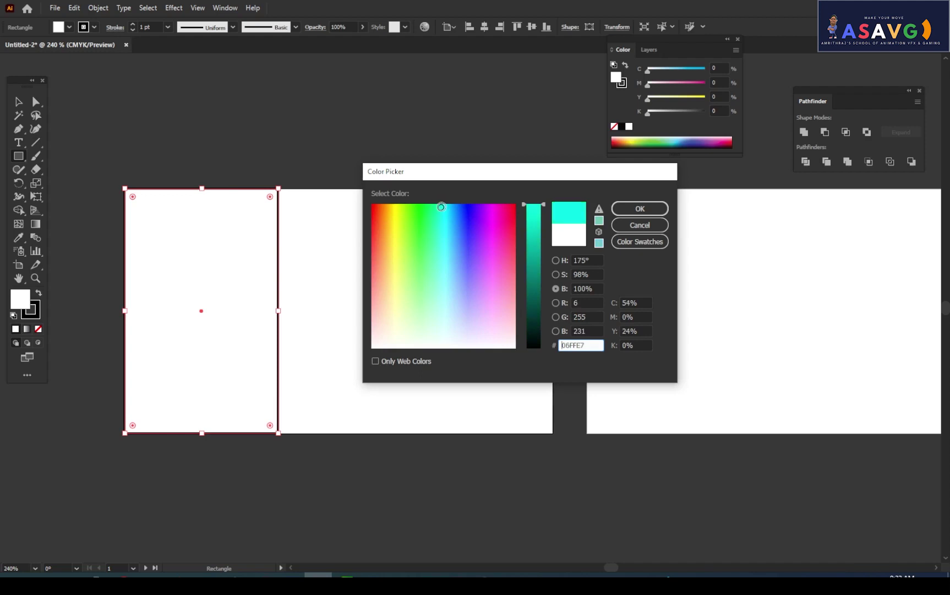
{"action": "left_click", "coordinate": [640, 208]}
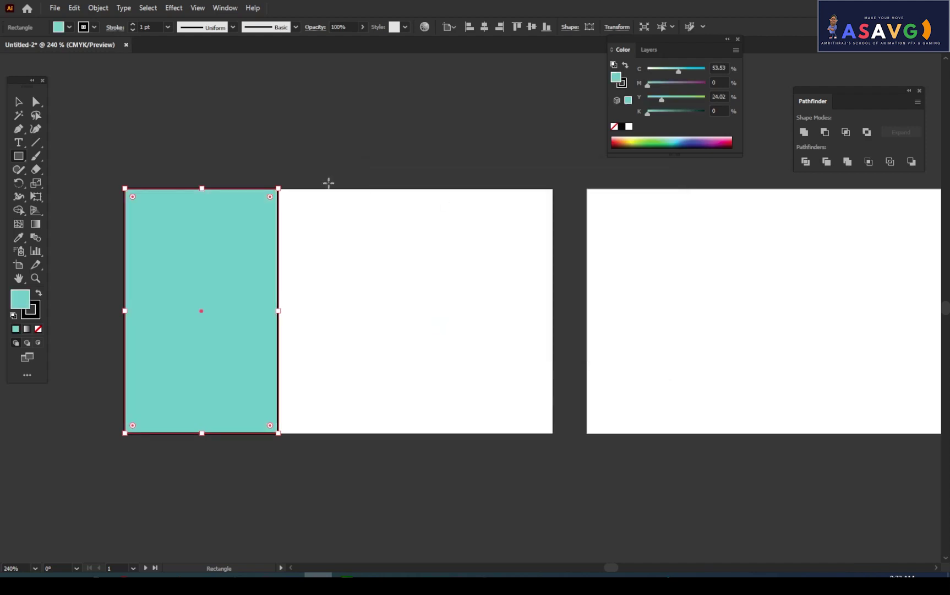
Set the teal rectangle's stroke to None
{"action": "left_click", "coordinate": [32, 317]}
{"action": "left_click", "coordinate": [39, 327]}
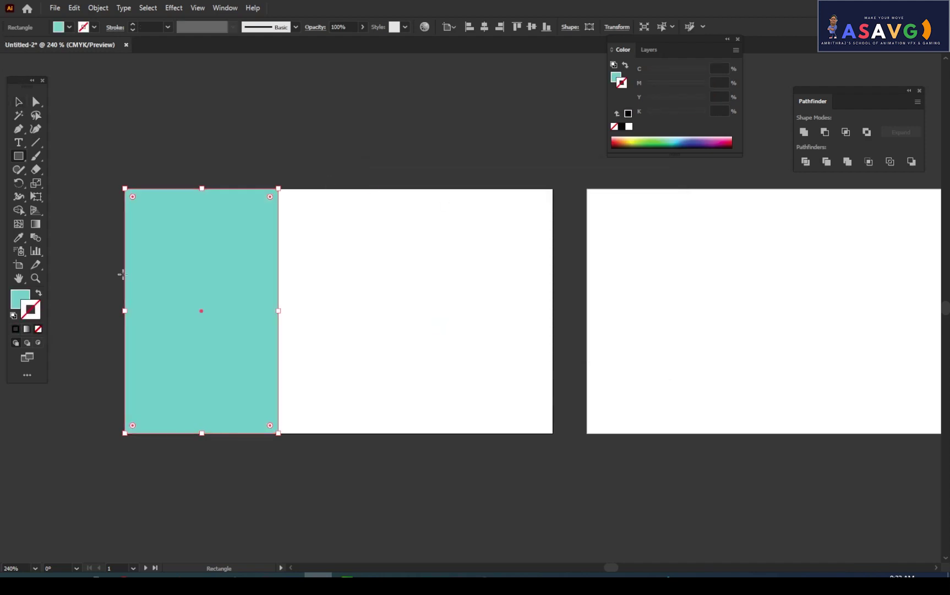
{"action": "left_click", "coordinate": [23, 103]}
Drag the rectangle's bottom-right anchor onto the bottom-left corner, making a teal triangle
{"action": "left_click", "coordinate": [340, 250]}
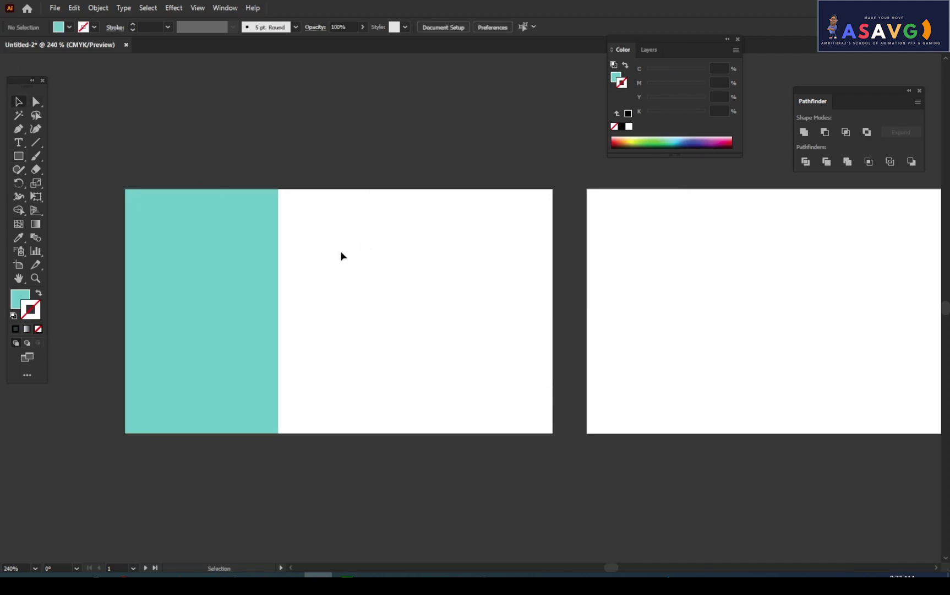
{"action": "left_click", "coordinate": [38, 105]}
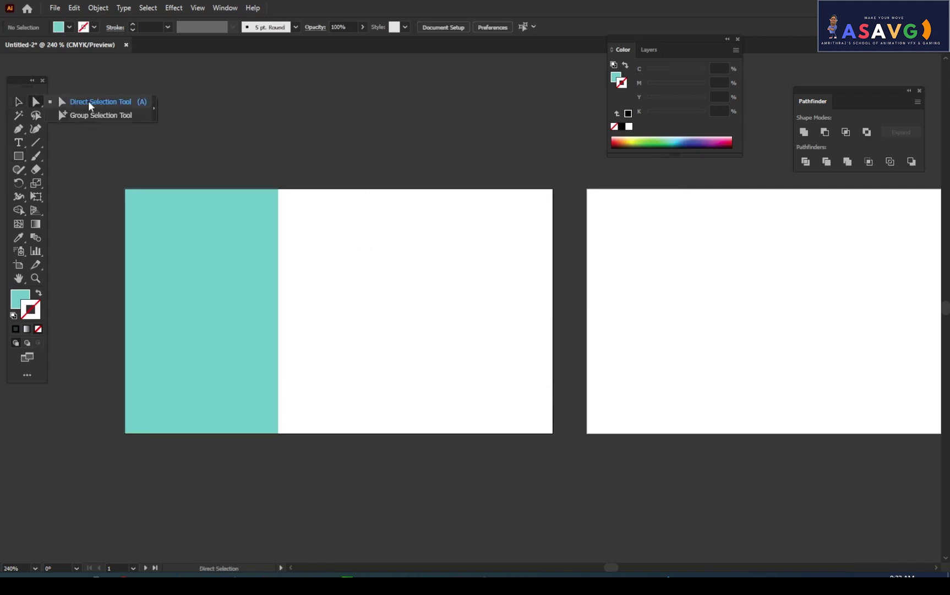
{"action": "left_click", "coordinate": [89, 101]}
{"action": "mouse_move", "coordinate": [279, 192]}
{"action": "left_mouse_down"}
{"action": "mouse_move", "coordinate": [203, 292]}
{"action": "mouse_move", "coordinate": [277, 190]}
{"action": "left_mouse_up"}
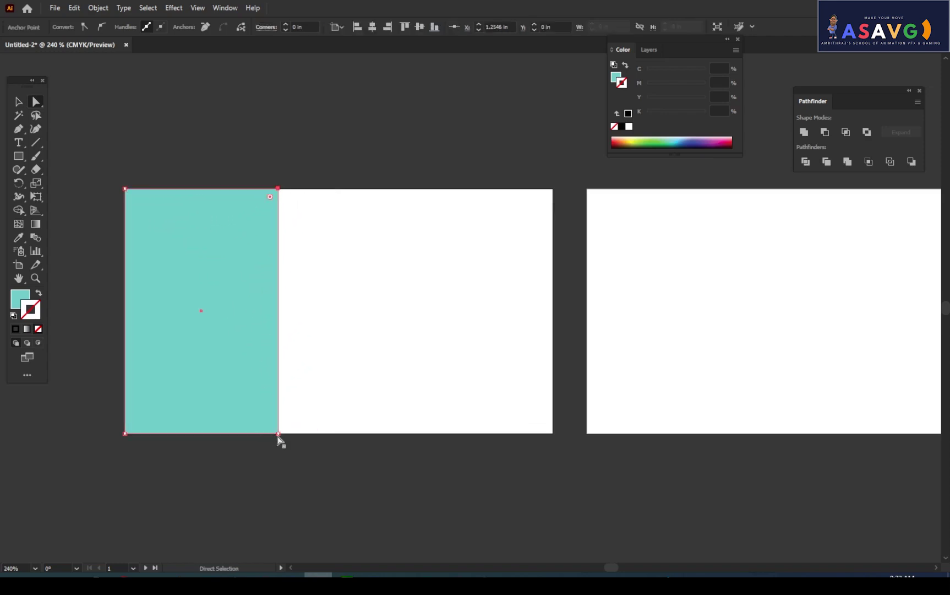
{"action": "left_click_drag", "start_coordinate": [279, 436], "coordinate": [127, 437]}
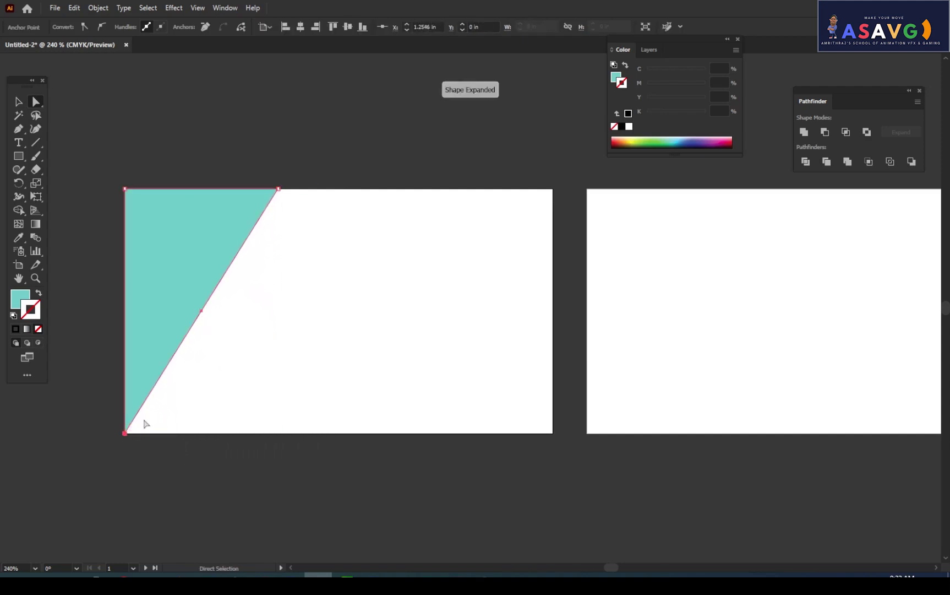
{"action": "left_click", "coordinate": [20, 101]}
{"action": "left_click", "coordinate": [326, 284]}
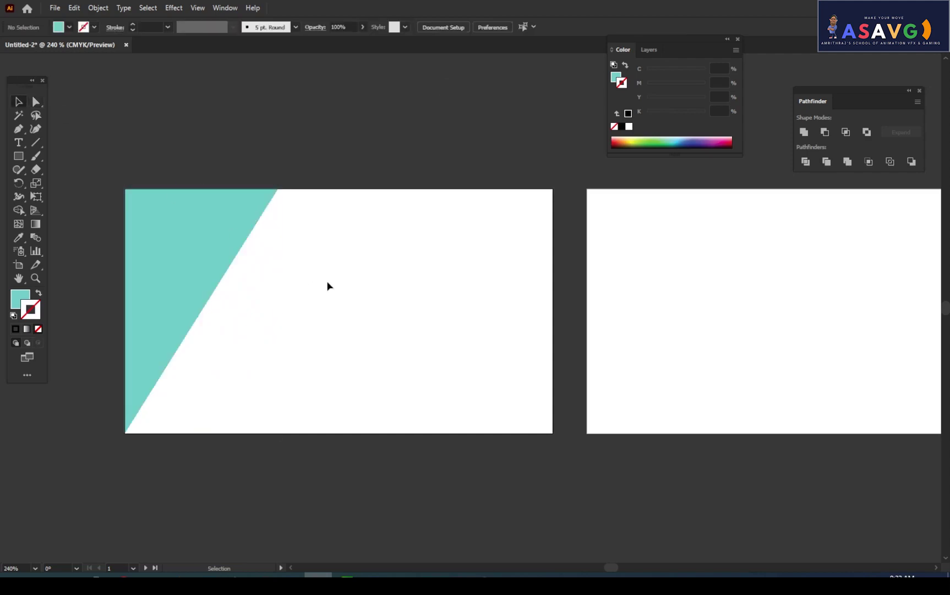
{"action": "left_click", "coordinate": [211, 246]}
Rename Layer 2 to 'base'
{"action": "left_click", "coordinate": [456, 271]}
{"action": "left_click", "coordinate": [651, 50]}
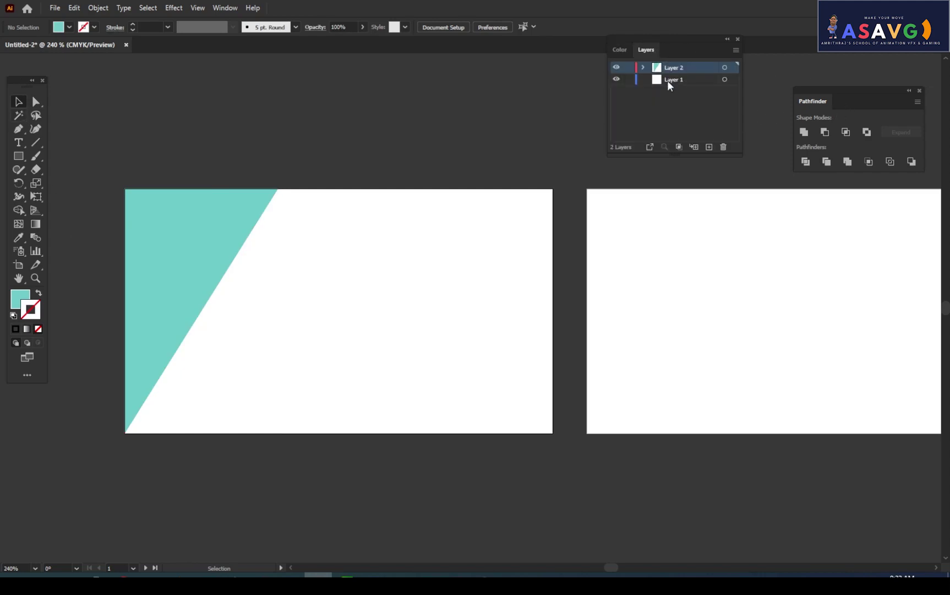
{"action": "double_click", "coordinate": [674, 69]}
{"action": "type", "text": "base"}
Add Layer 3 and draw a full-width rectangle band across the card's middle
{"action": "left_click", "coordinate": [709, 147]}
{"action": "left_click", "coordinate": [19, 157]}
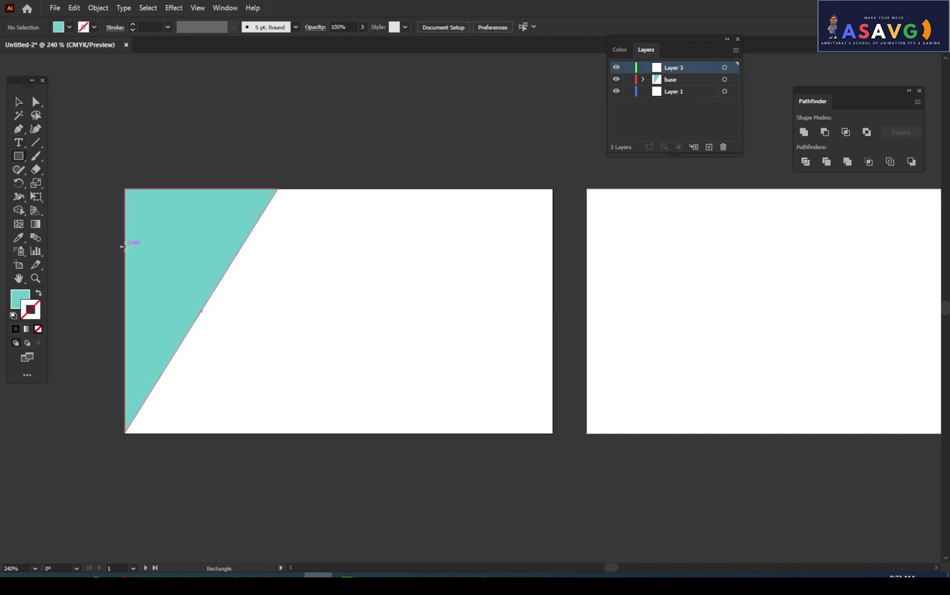
{"action": "left_click_drag", "start_coordinate": [125, 247], "coordinate": [553, 347]}
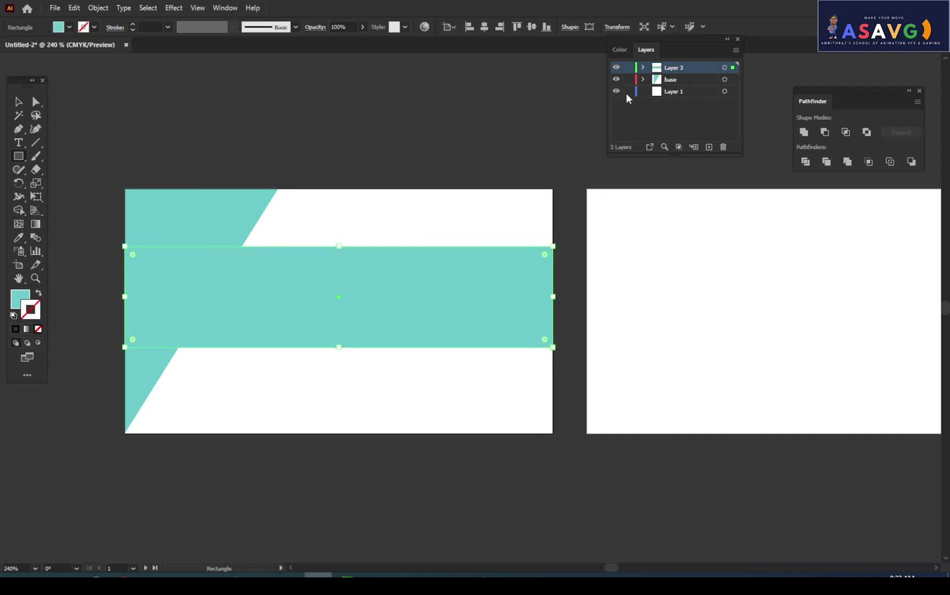
Fill the band with black using the Color Picker
{"action": "double_click", "coordinate": [21, 301]}
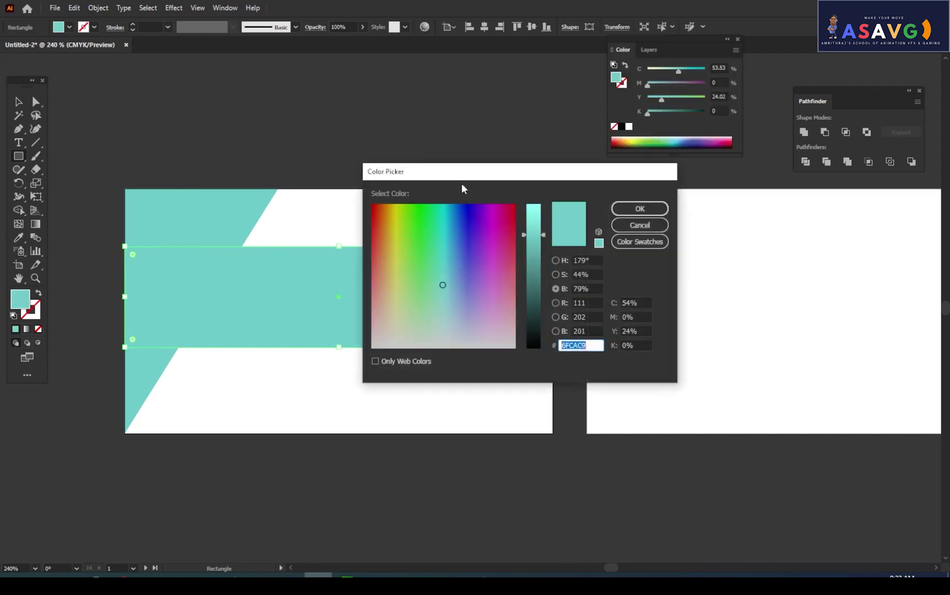
{"action": "left_click_drag", "start_coordinate": [527, 329], "coordinate": [536, 355]}
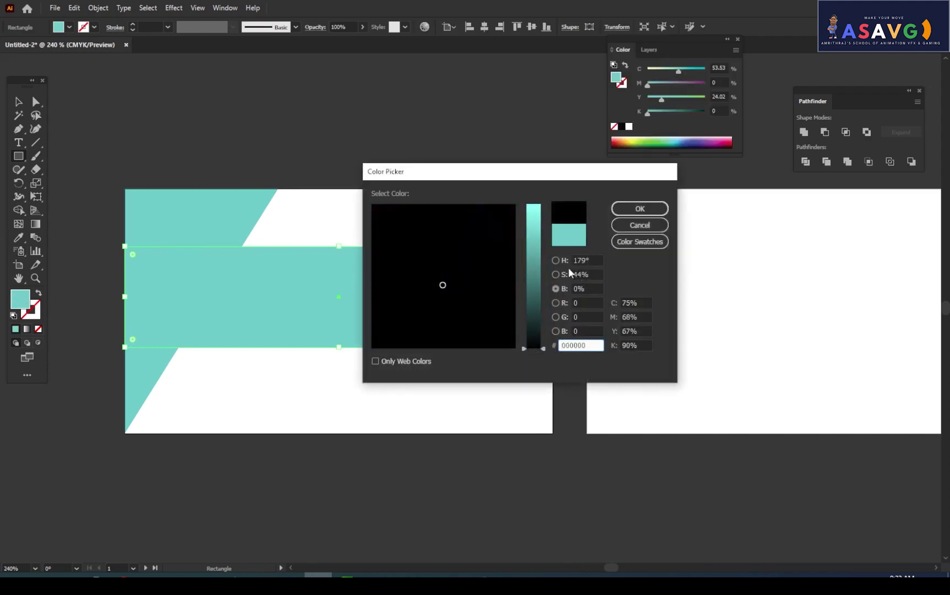
{"action": "left_click_drag", "start_coordinate": [472, 280], "coordinate": [490, 242]}
{"action": "left_click", "coordinate": [640, 208]}
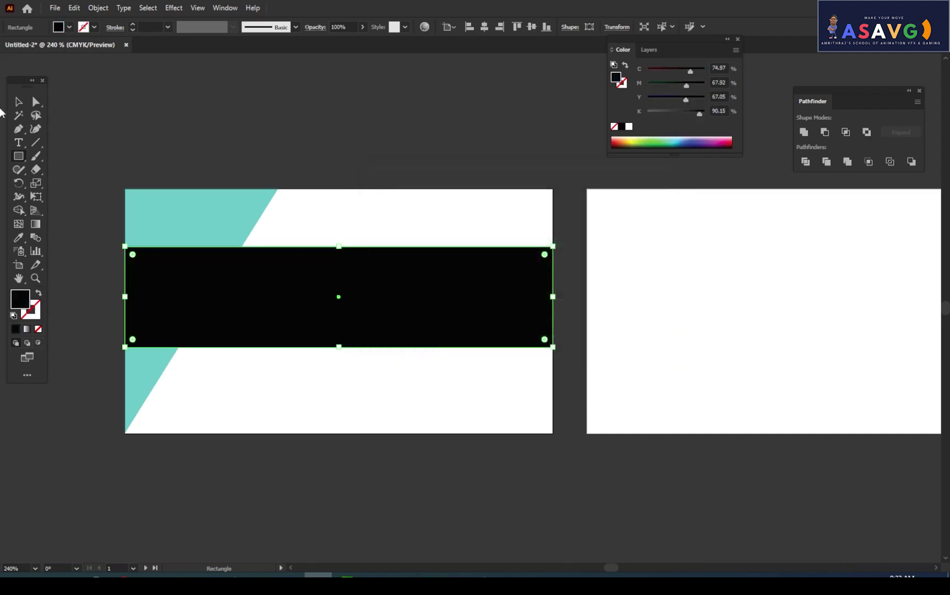
{"action": "left_click", "coordinate": [18, 102]}
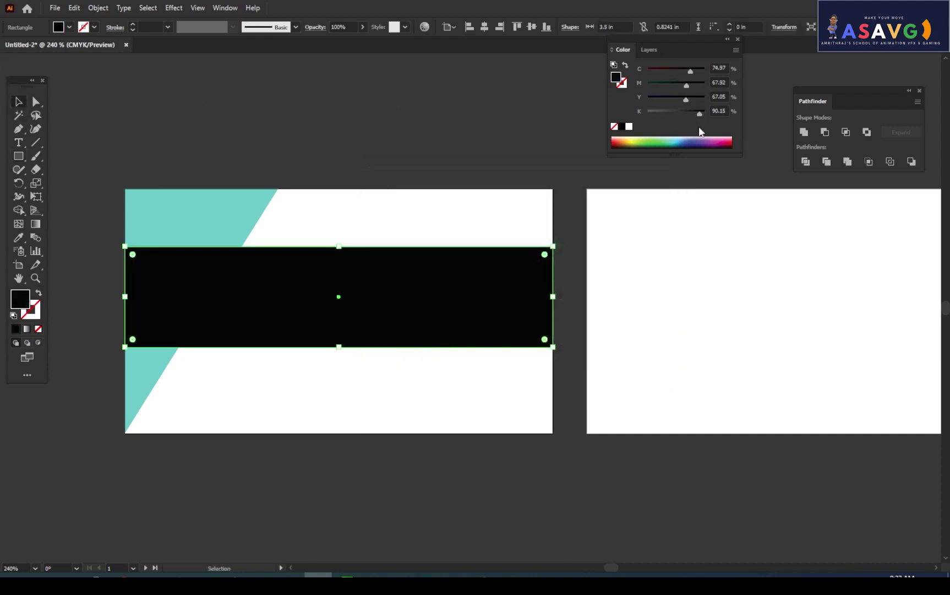
Undock the Layers panel and drag Layer 3 below the base layer
{"action": "left_click_drag", "start_coordinate": [697, 49], "coordinate": [468, 78]}
{"action": "left_click", "coordinate": [642, 85]}
{"action": "left_click_drag", "start_coordinate": [644, 85], "coordinate": [770, 65]}
{"action": "left_click", "coordinate": [462, 97]}
{"action": "left_click", "coordinate": [461, 96]}
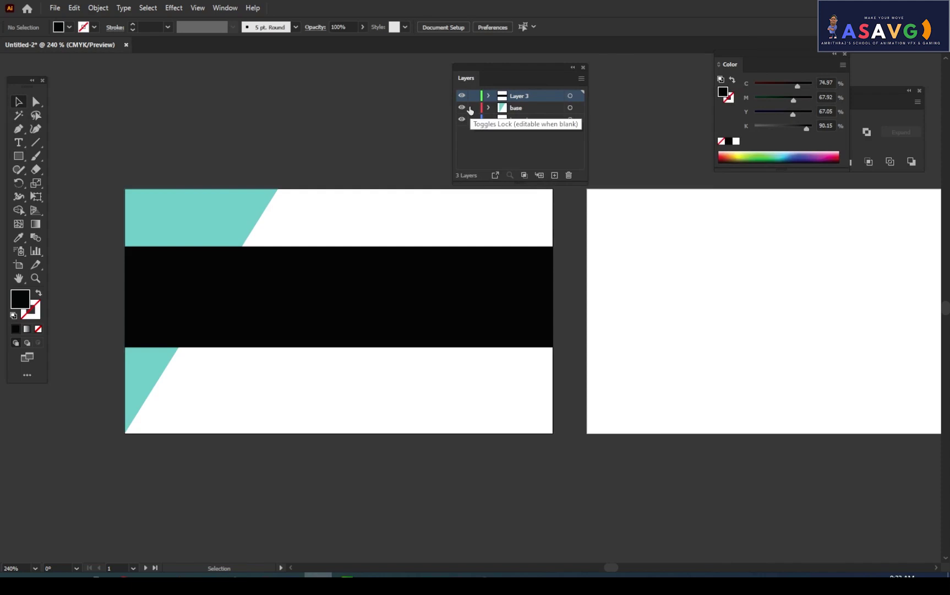
{"action": "left_click_drag", "start_coordinate": [520, 98], "coordinate": [520, 114]}
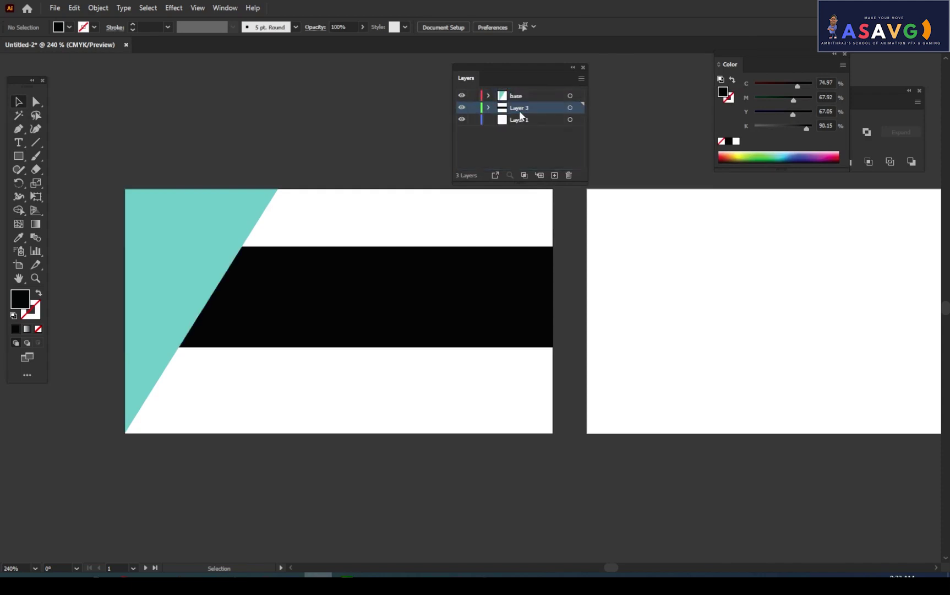
On a new Layer 4 below base, draw a tall teal rectangle beside the triangle
{"action": "left_click", "coordinate": [231, 224]}
{"action": "left_click", "coordinate": [347, 225]}
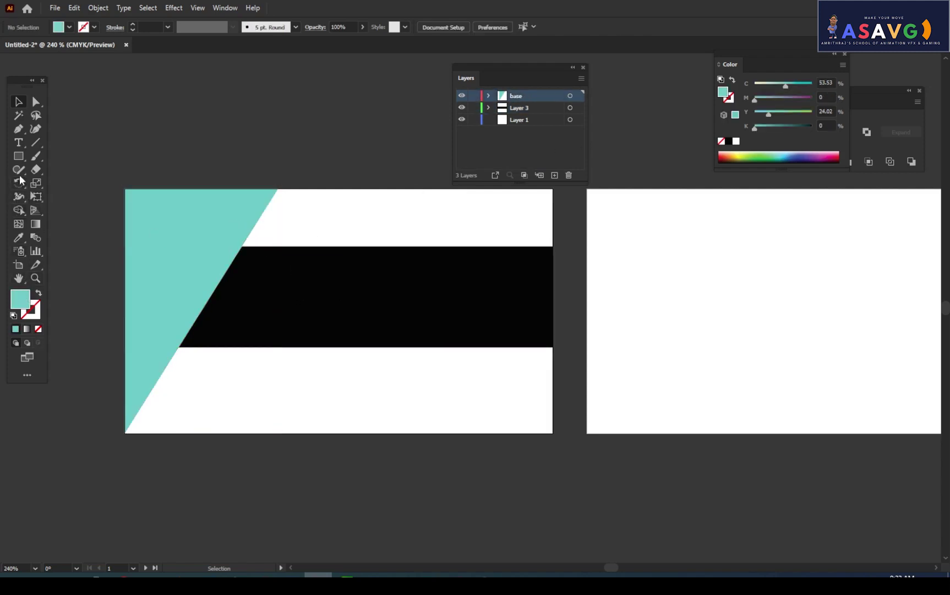
{"action": "left_click_drag", "start_coordinate": [18, 155], "coordinate": [65, 156]}
{"action": "left_click", "coordinate": [555, 175]}
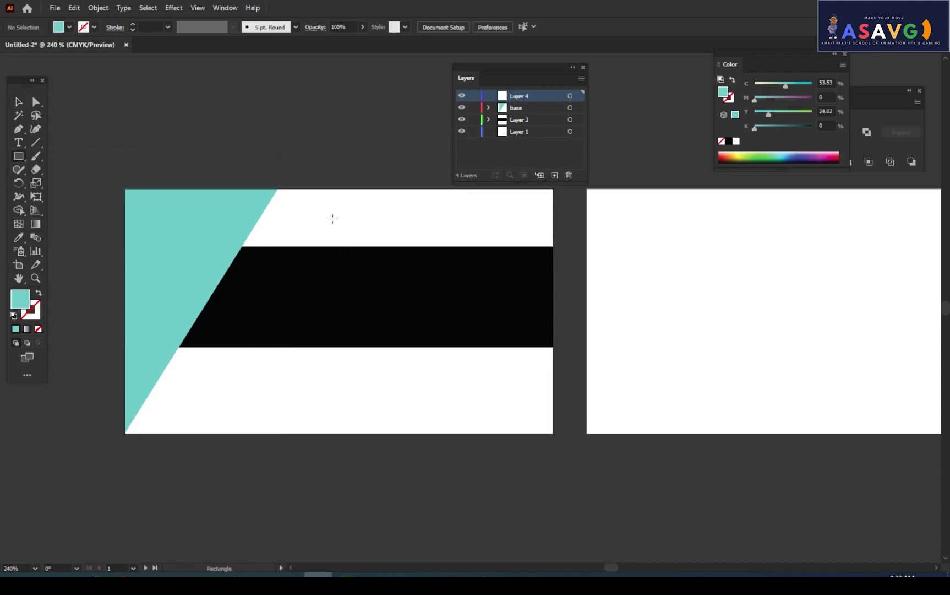
{"action": "left_click_drag", "start_coordinate": [326, 209], "coordinate": [414, 412]}
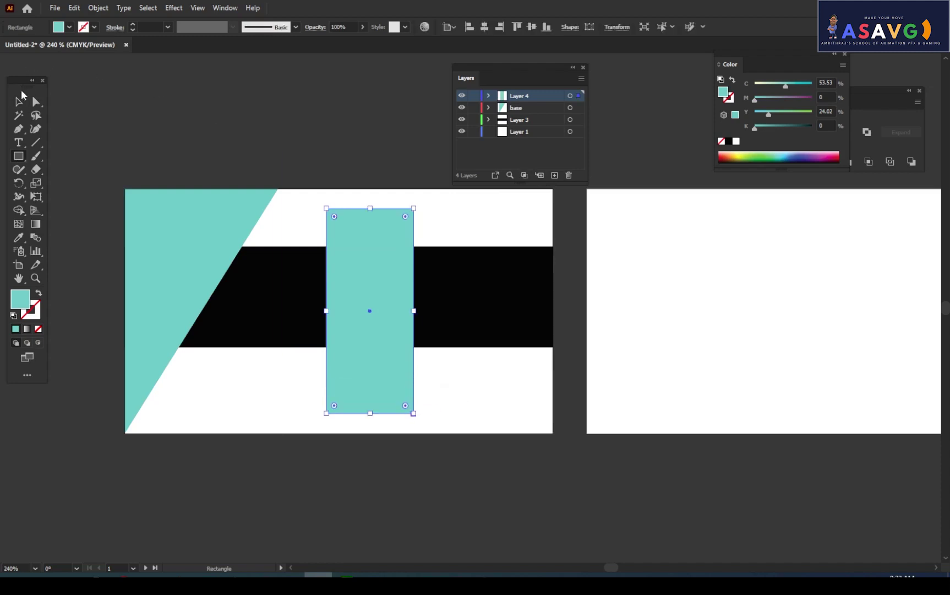
{"action": "left_click", "coordinate": [19, 102]}
{"action": "left_click_drag", "start_coordinate": [392, 252], "coordinate": [329, 238]}
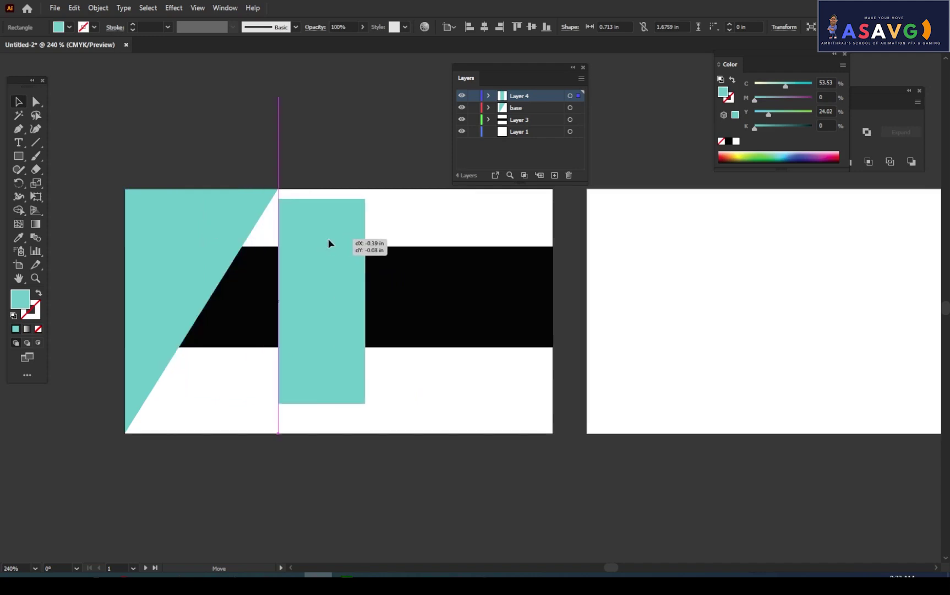
{"action": "left_click_drag", "start_coordinate": [531, 104], "coordinate": [530, 115]}
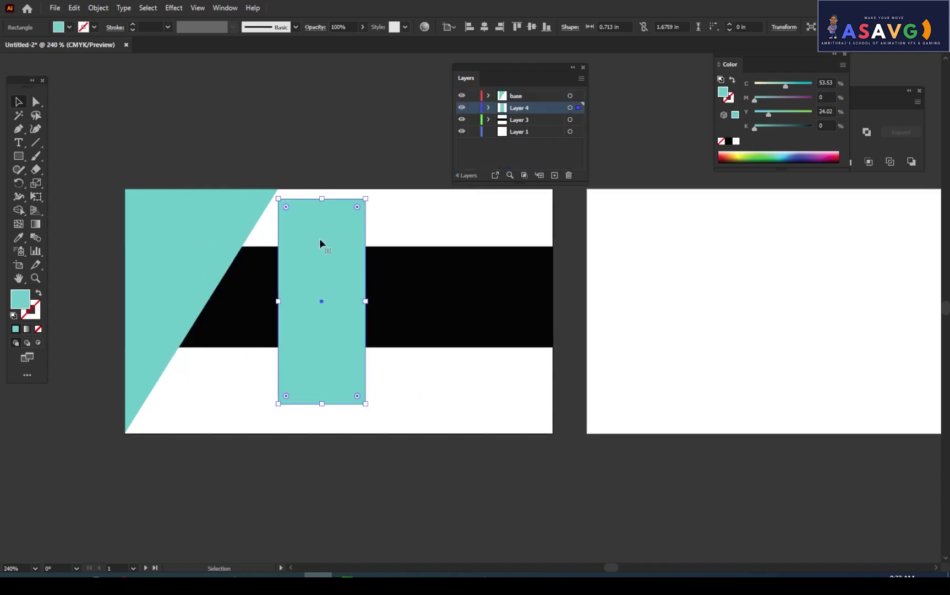
{"action": "left_click_drag", "start_coordinate": [320, 237], "coordinate": [289, 238]}
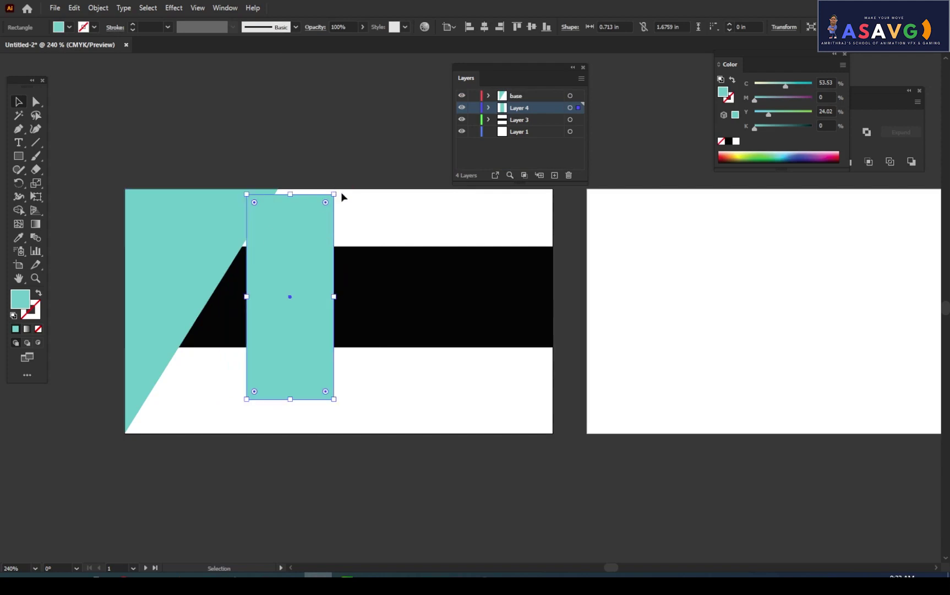
Tilt, shorten and nudge the bar so it branches down-right, forming a K
{"action": "left_click_drag", "start_coordinate": [342, 194], "coordinate": [286, 169]}
{"action": "left_click_drag", "start_coordinate": [282, 236], "coordinate": [256, 252]}
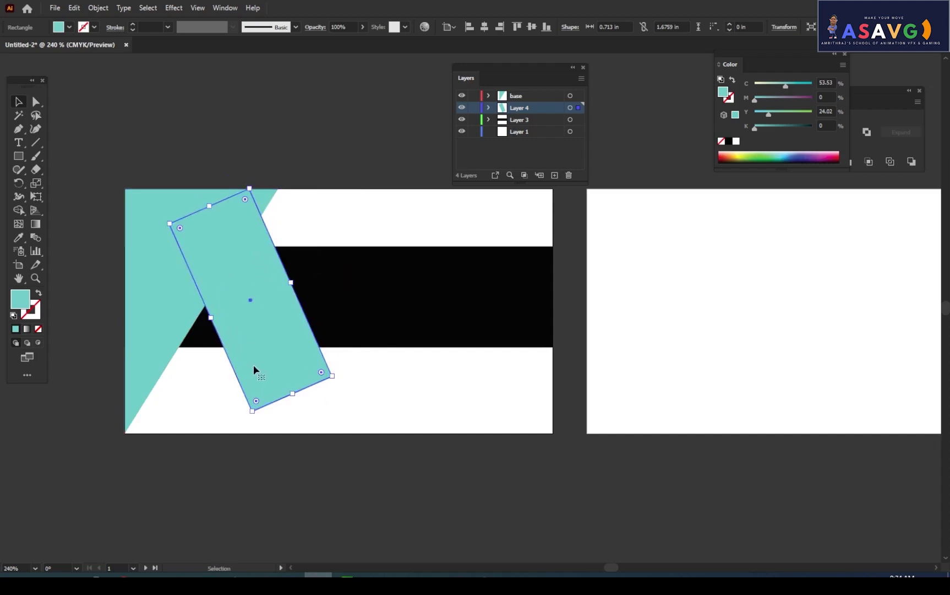
{"action": "left_click_drag", "start_coordinate": [293, 394], "coordinate": [291, 389]}
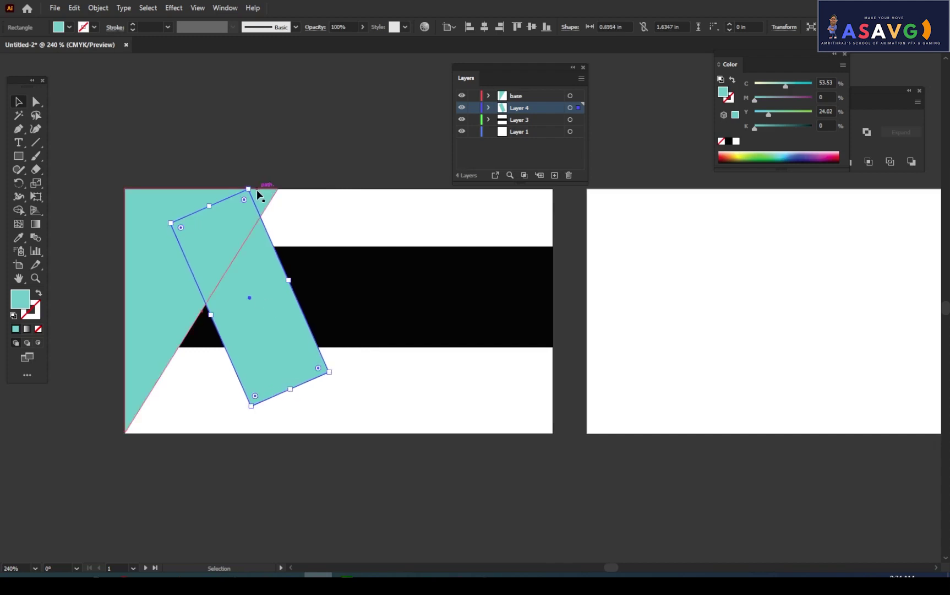
{"action": "left_click", "coordinate": [390, 402]}
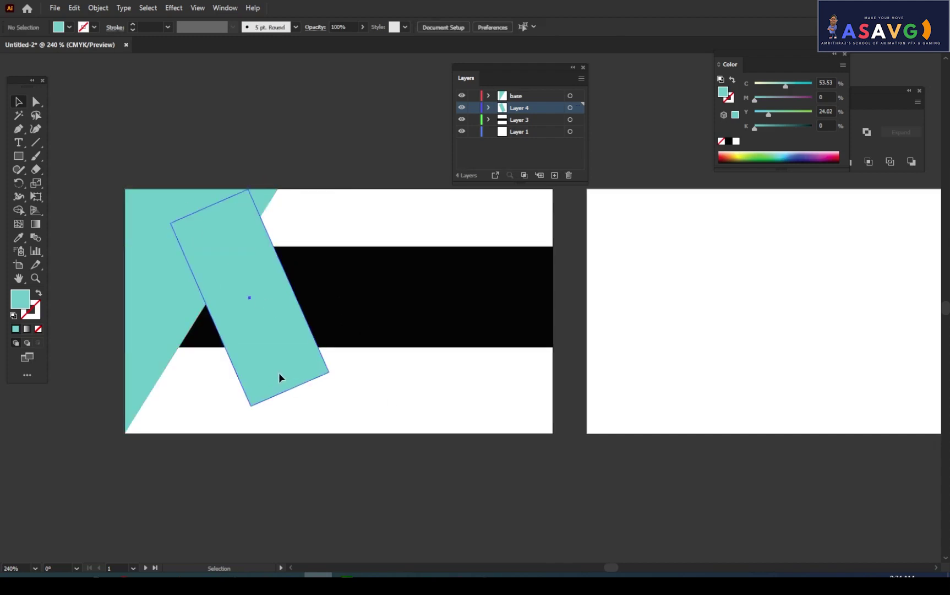
{"action": "left_click_drag", "start_coordinate": [279, 372], "coordinate": [278, 376]}
{"action": "left_click", "coordinate": [374, 381]}
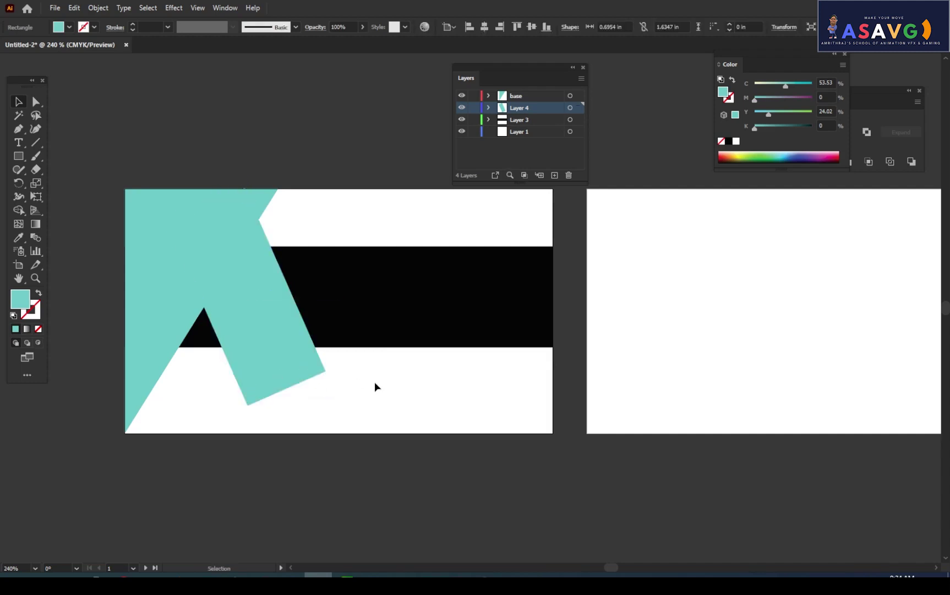
Add a new layer and draw a small teal rectangle near the tilted bar's foot
{"action": "left_click", "coordinate": [462, 109]}
{"action": "left_click", "coordinate": [462, 108]}
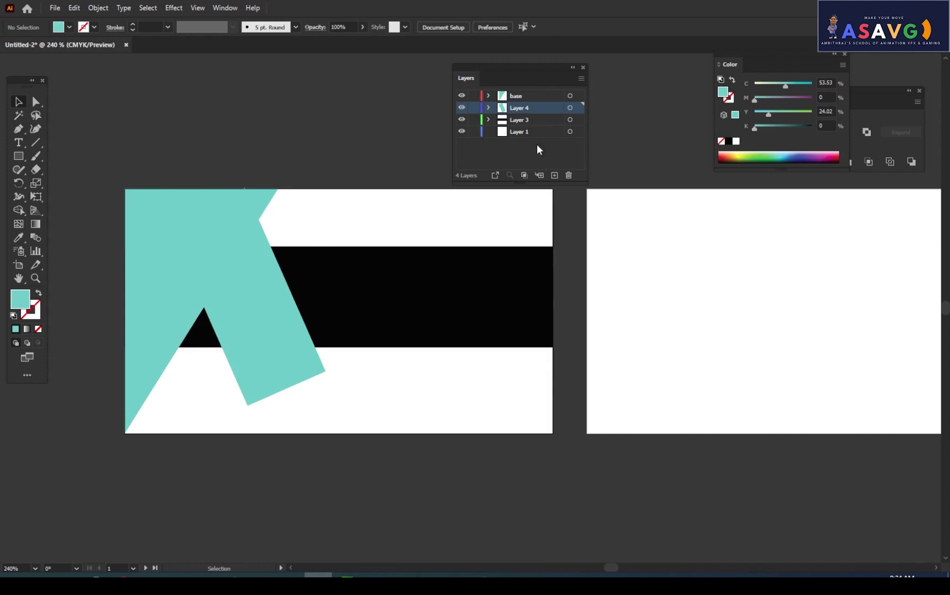
{"action": "left_click", "coordinate": [553, 175]}
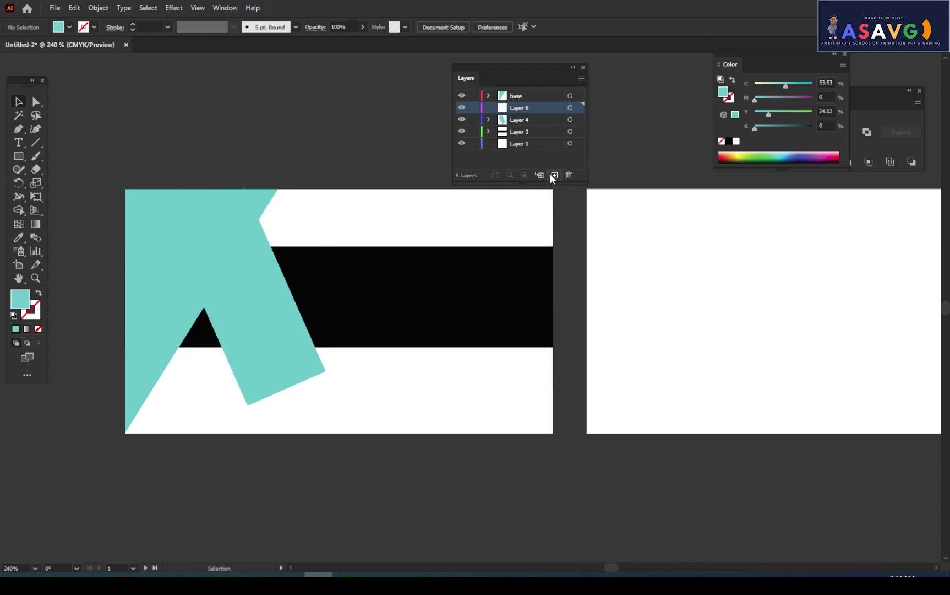
{"action": "left_click_drag", "start_coordinate": [19, 157], "coordinate": [57, 154]}
{"action": "left_click_drag", "start_coordinate": [316, 385], "coordinate": [298, 422]}
Drag the rectangle's anchors onto the black band's edge to form a slanted sliver
{"action": "left_click", "coordinate": [18, 101]}
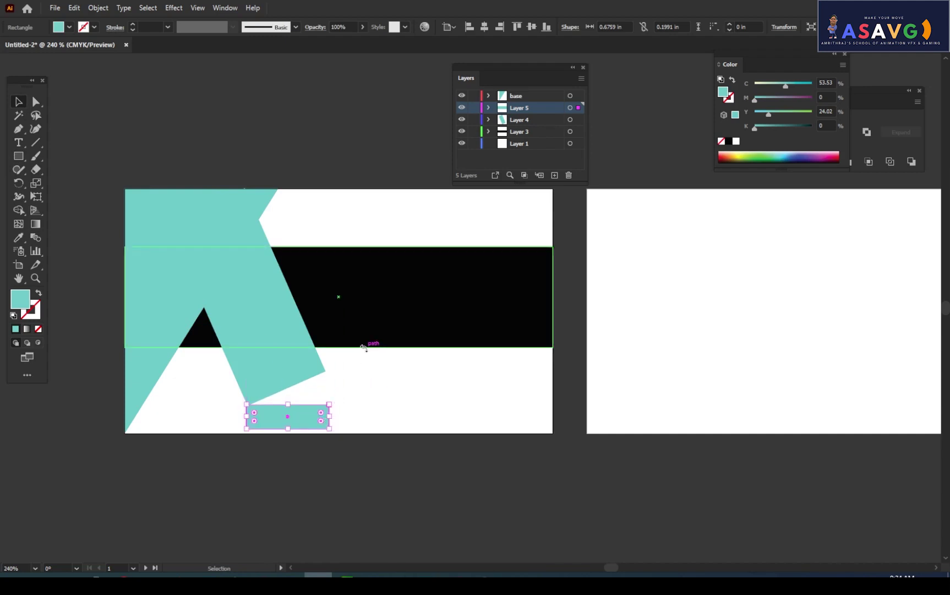
{"action": "left_click_drag", "start_coordinate": [36, 102], "coordinate": [71, 103]}
{"action": "left_click_drag", "start_coordinate": [329, 411], "coordinate": [323, 373]}
{"action": "left_click_drag", "start_coordinate": [252, 409], "coordinate": [224, 392]}
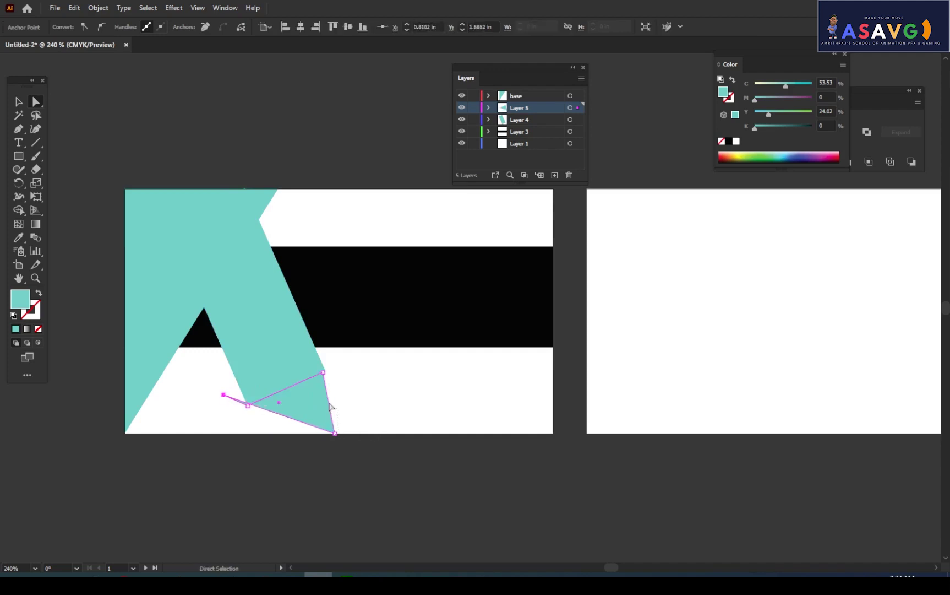
{"action": "left_click_drag", "start_coordinate": [335, 433], "coordinate": [339, 354]}
{"action": "left_click_drag", "start_coordinate": [224, 394], "coordinate": [246, 376]}
{"action": "mouse_move", "coordinate": [339, 357]}
{"action": "left_mouse_down"}
{"action": "mouse_move", "coordinate": [326, 340]}
{"action": "mouse_move", "coordinate": [325, 356]}
{"action": "mouse_move", "coordinate": [340, 358]}
{"action": "left_mouse_up"}
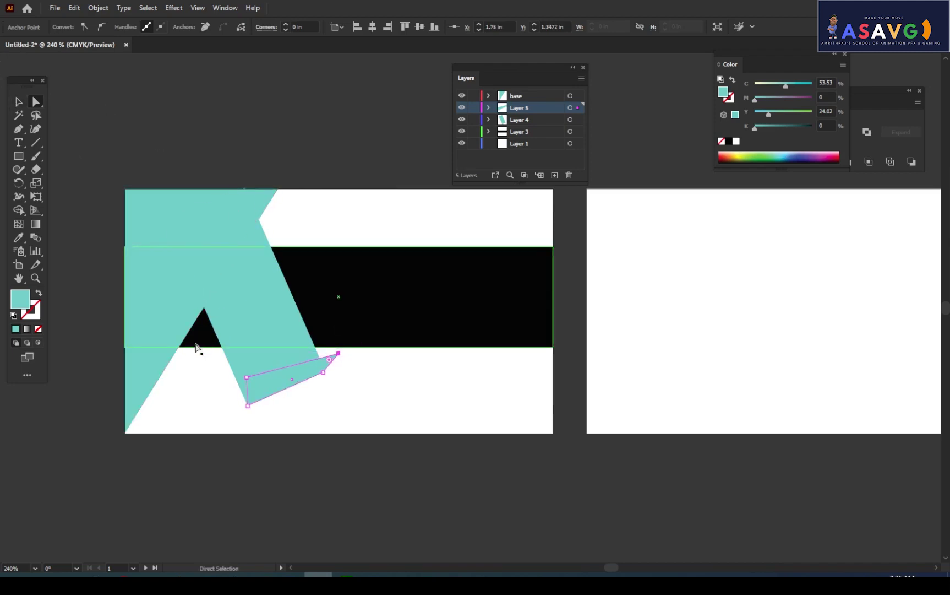
{"action": "mouse_move", "coordinate": [247, 378]}
{"action": "left_mouse_down"}
{"action": "mouse_move", "coordinate": [246, 389]}
{"action": "mouse_move", "coordinate": [255, 382]}
{"action": "left_mouse_up"}
Move the black band slightly upward
{"action": "left_click", "coordinate": [19, 103]}
{"action": "left_click", "coordinate": [365, 308]}
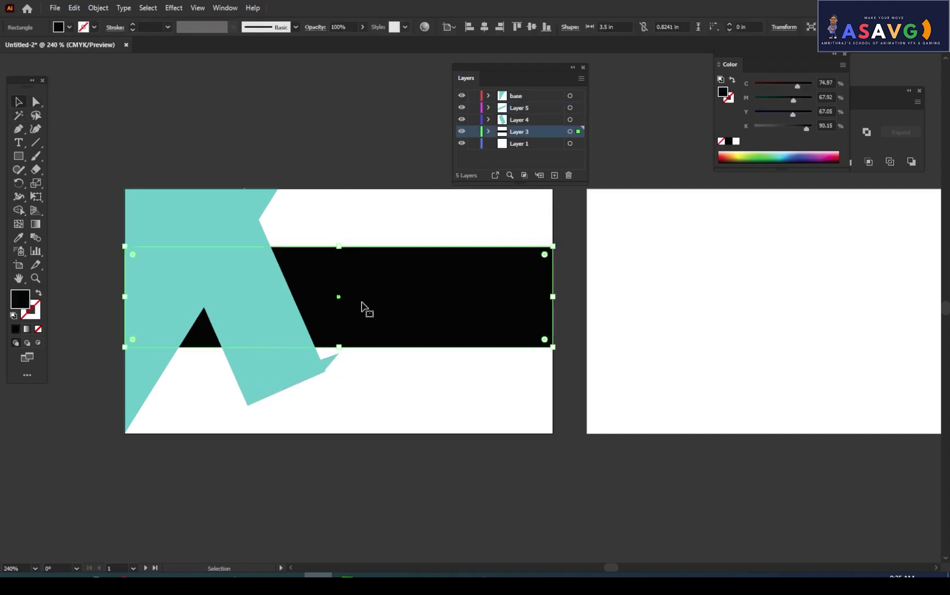
{"action": "left_click_drag", "start_coordinate": [365, 308], "coordinate": [365, 295]}
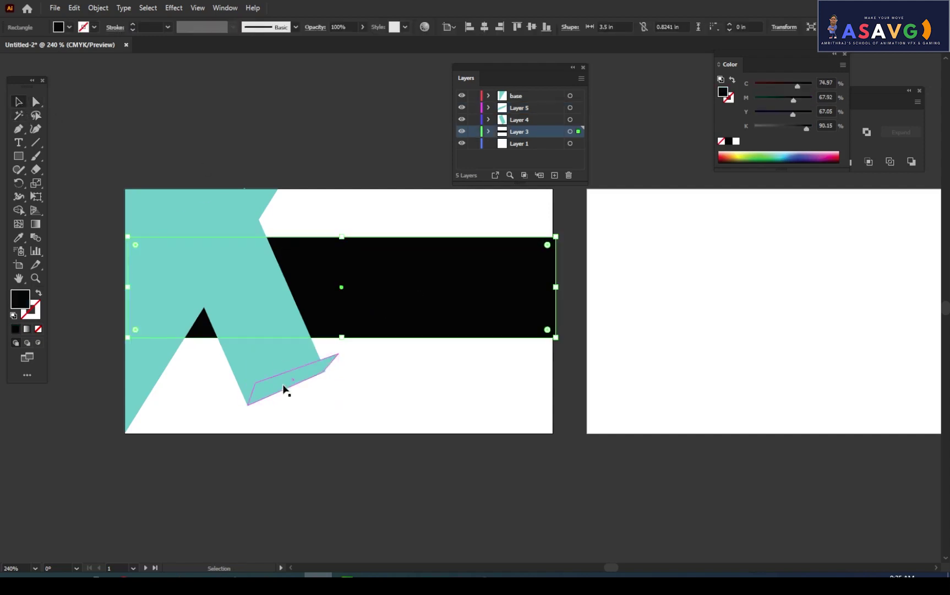
Give the tilted rectangle on Layer 4 a darker teal fill from the Color panel
{"action": "left_click", "coordinate": [284, 388]}
{"action": "left_click", "coordinate": [391, 406]}
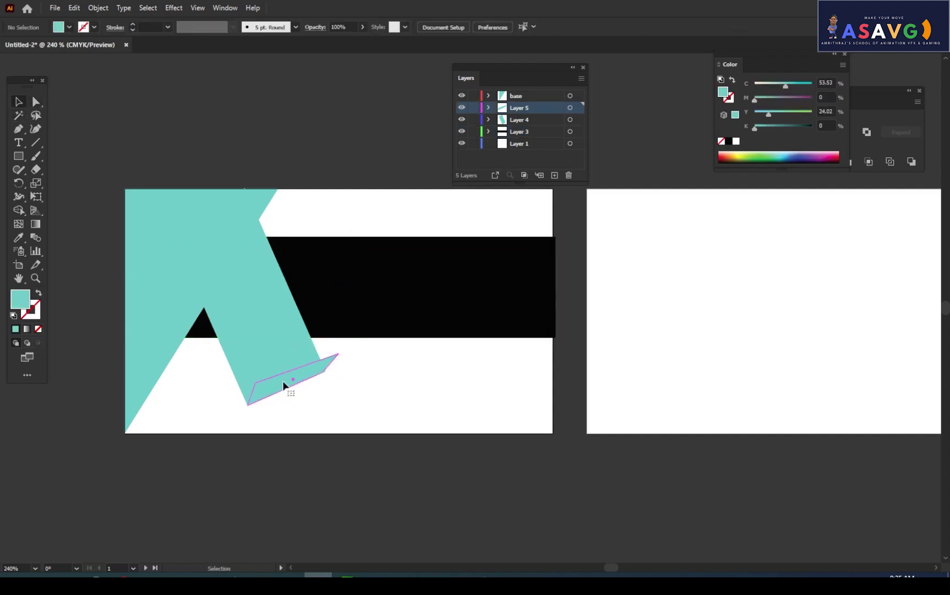
{"action": "left_click", "coordinate": [285, 386]}
{"action": "left_click", "coordinate": [169, 270]}
{"action": "left_click", "coordinate": [201, 342]}
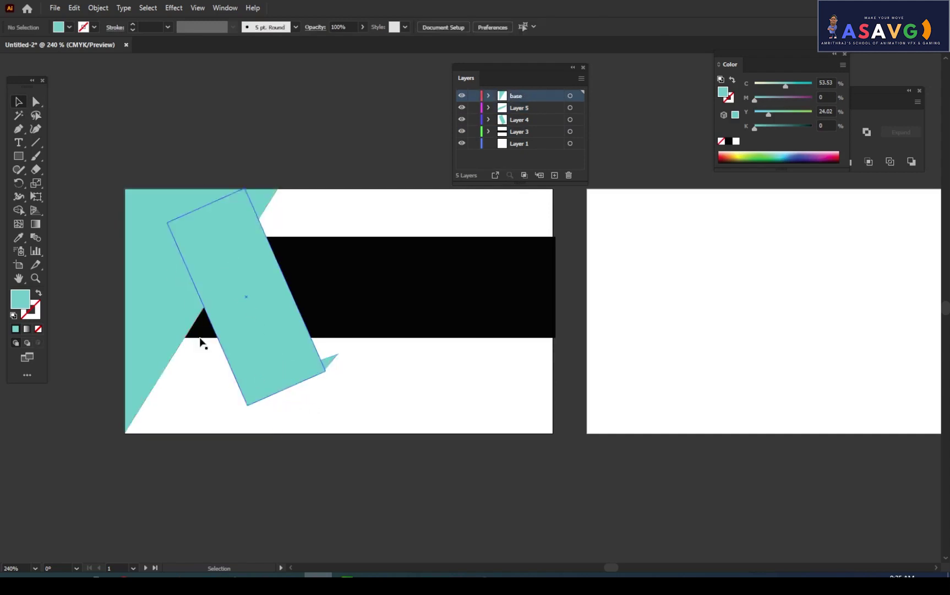
{"action": "left_click", "coordinate": [164, 308]}
{"action": "left_click", "coordinate": [258, 293]}
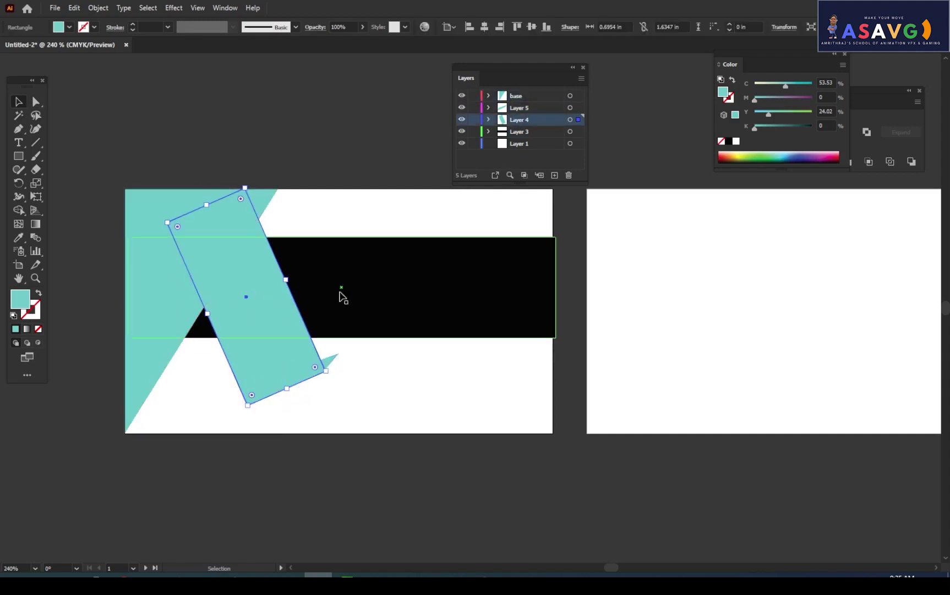
{"action": "left_click", "coordinate": [787, 153]}
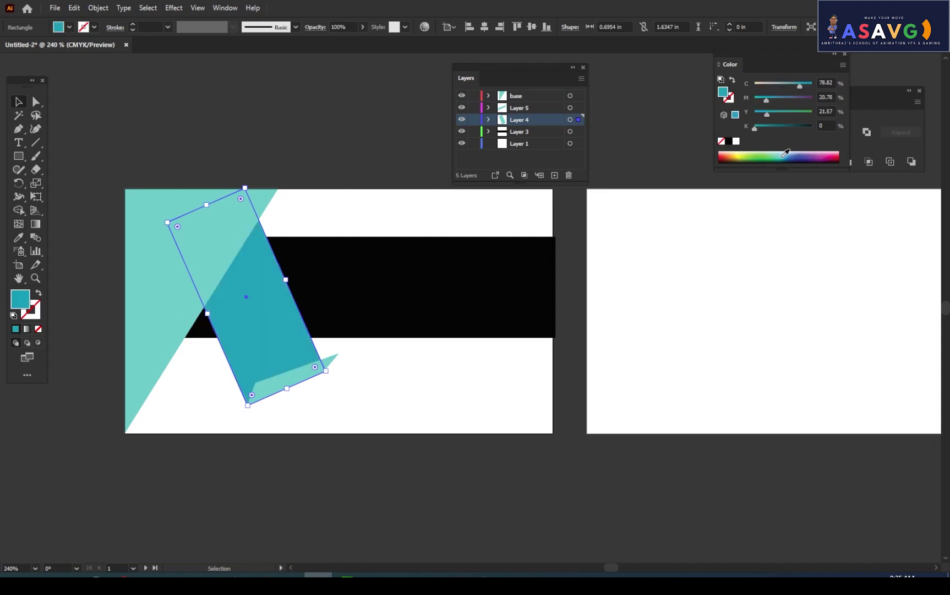
{"action": "left_click", "coordinate": [318, 412]}
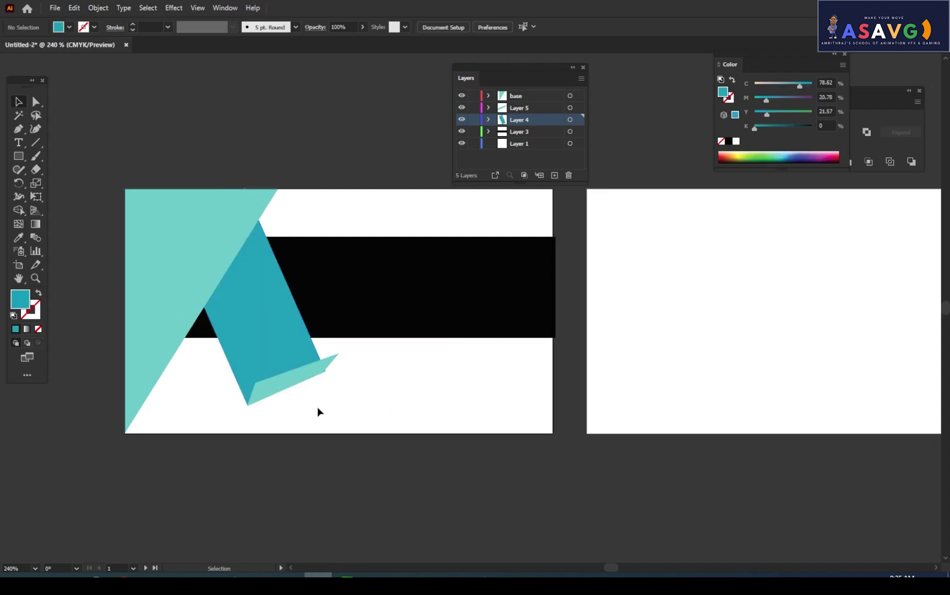
{"action": "left_click", "coordinate": [295, 385]}
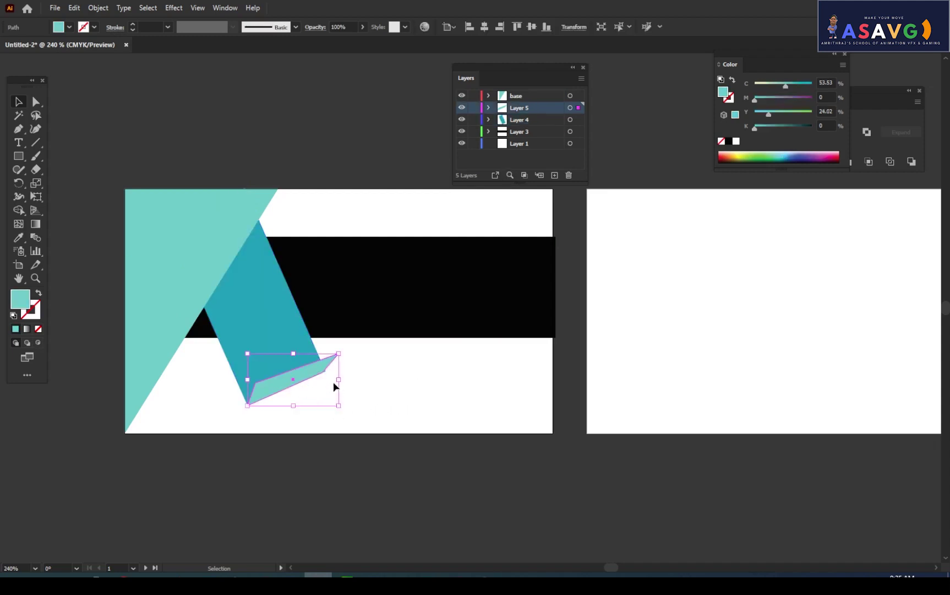
Move the fold's right-end anchor and snap its bottom-left corner onto the band's corner
{"action": "key", "text": "ctrl+plus"}
{"action": "key", "text": "ctrl+plus"}
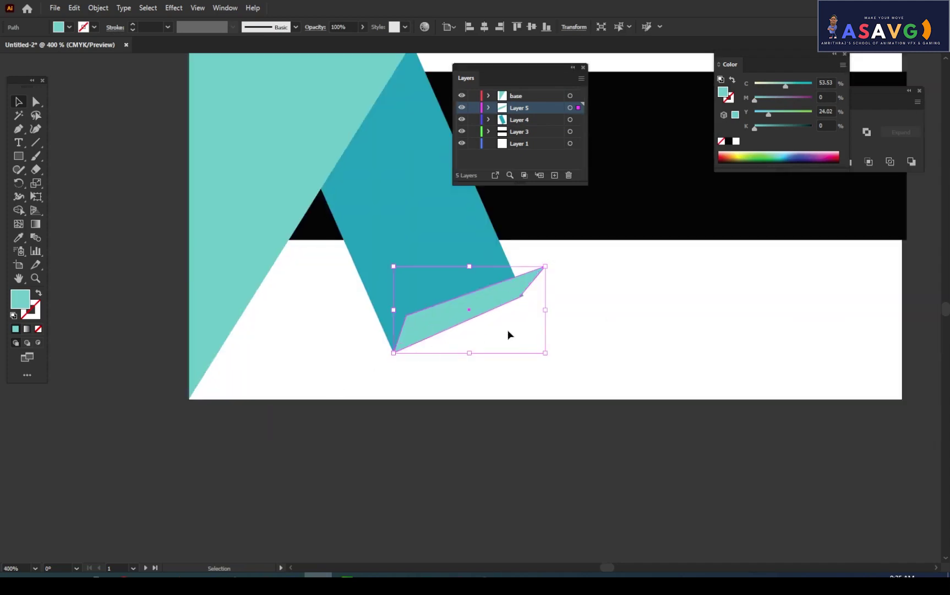
{"action": "left_click_drag", "start_coordinate": [488, 324], "coordinate": [331, 344]}
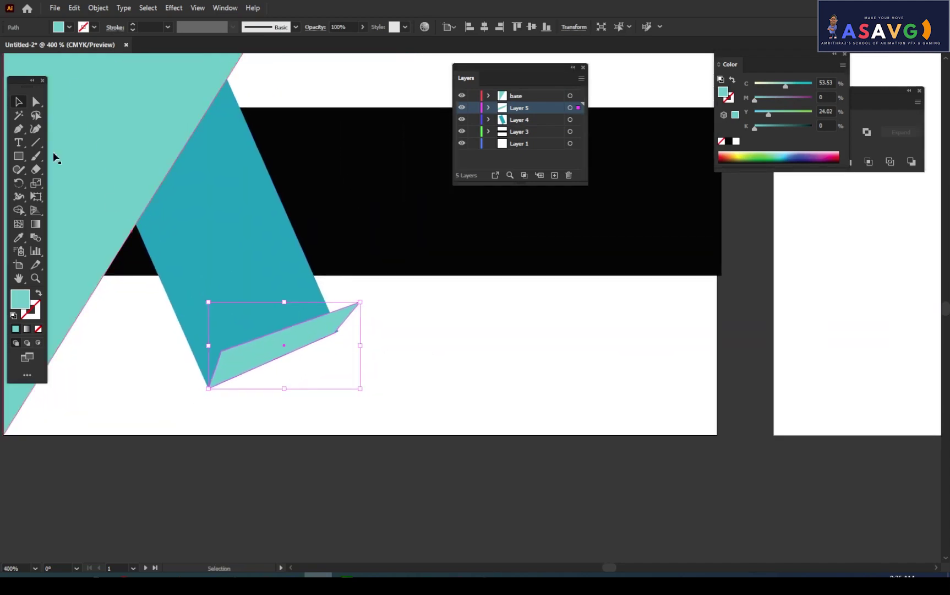
{"action": "left_click", "coordinate": [34, 103]}
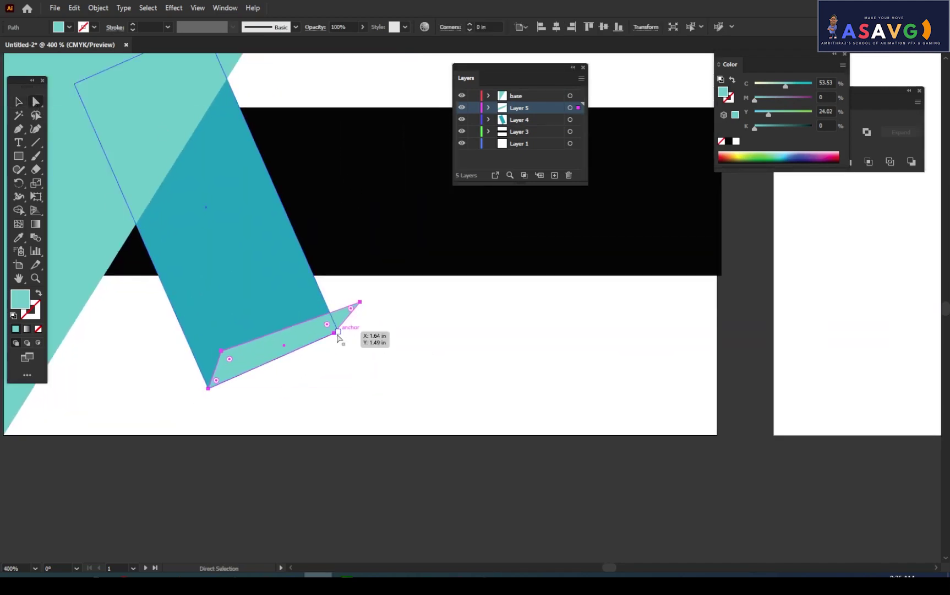
{"action": "left_click_drag", "start_coordinate": [334, 337], "coordinate": [340, 335]}
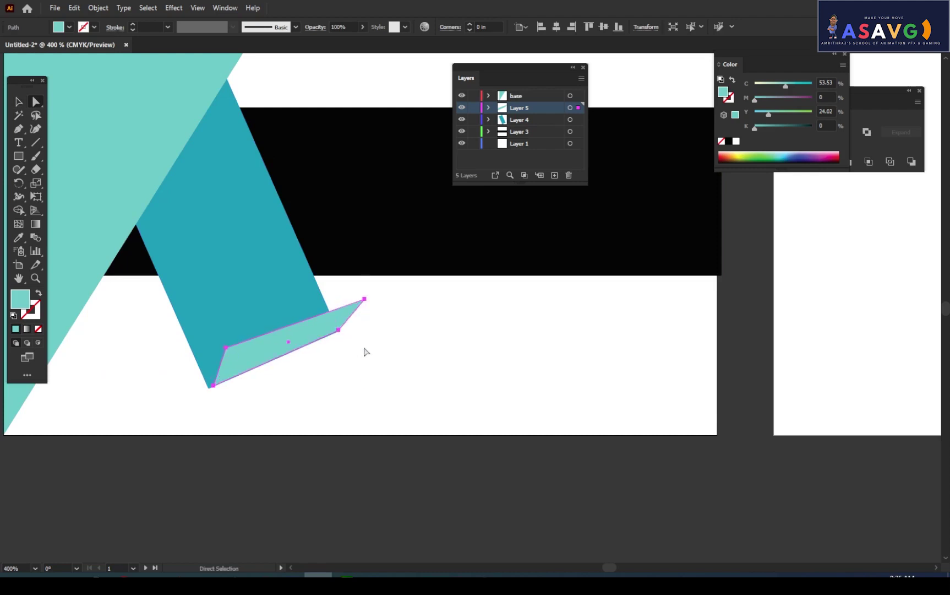
{"action": "left_click", "coordinate": [366, 352]}
{"action": "left_click", "coordinate": [320, 325]}
{"action": "key", "text": "ctrl+plus"}
{"action": "key", "text": "ctrl+plus"}
{"action": "key", "text": "ctrl+plus"}
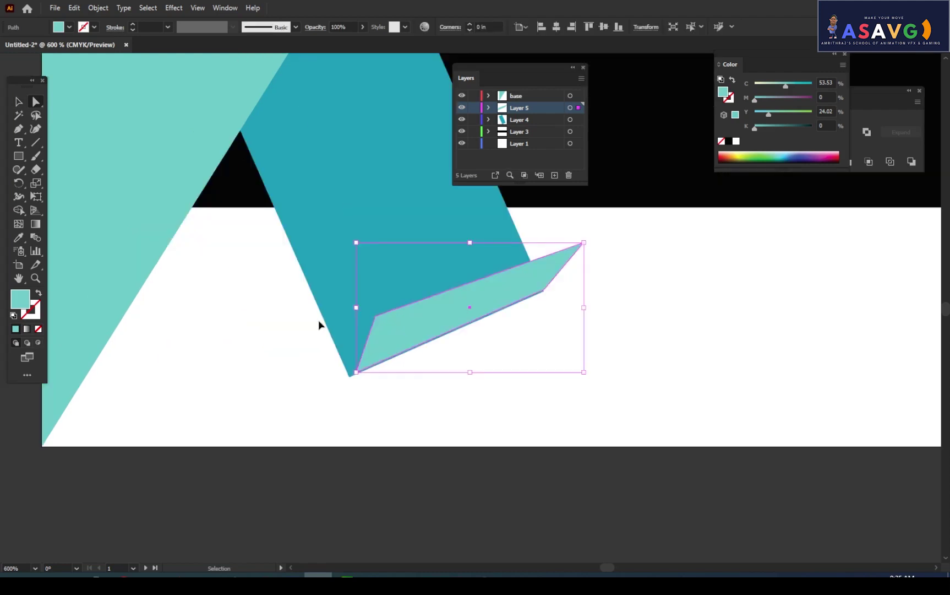
{"action": "left_click_drag", "start_coordinate": [245, 439], "coordinate": [230, 452]}
{"action": "left_click", "coordinate": [503, 399]}
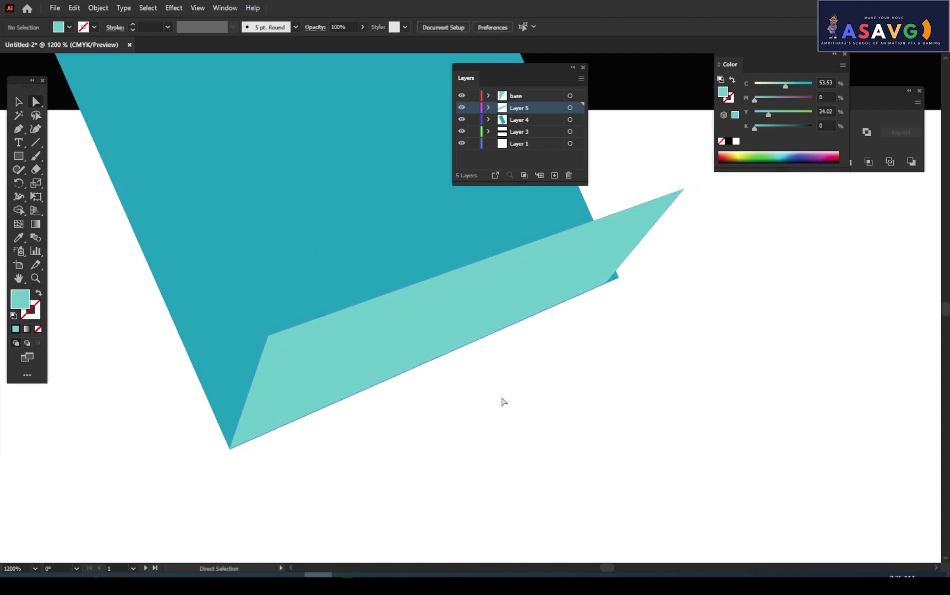
Snap the fold's lower-right corner onto the band and fine-tune its bottom-left anchor
{"action": "scroll", "coordinate": [465, 387], "scroll_direction": "right", "scroll_amount": 4}
{"action": "scroll", "coordinate": [456, 326], "scroll_direction": "up", "scroll_amount": 1}
{"action": "left_click_drag", "start_coordinate": [470, 320], "coordinate": [484, 318]}
{"action": "left_click", "coordinate": [551, 259]}
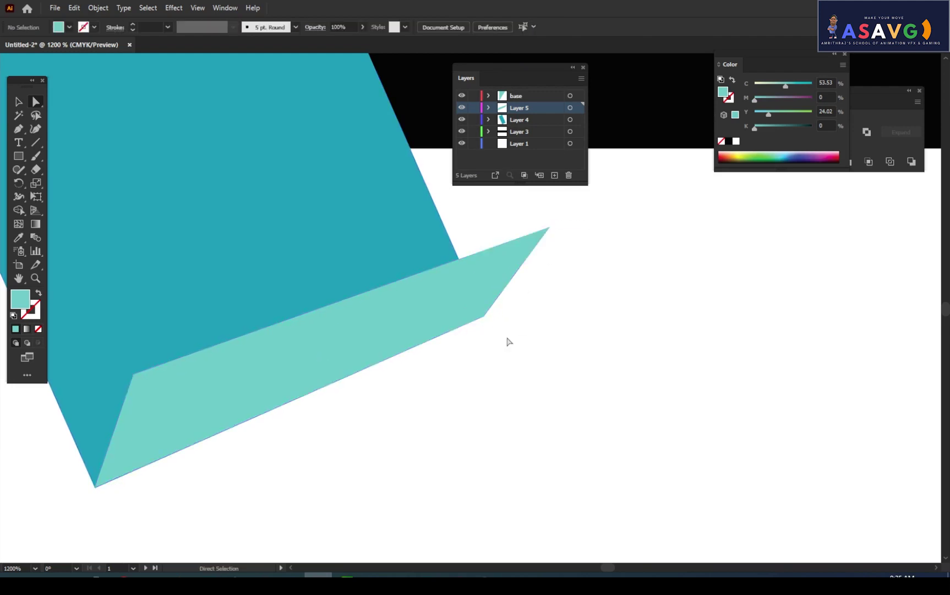
{"action": "left_click", "coordinate": [96, 488]}
{"action": "left_click_drag", "start_coordinate": [95, 488], "coordinate": [96, 490]}
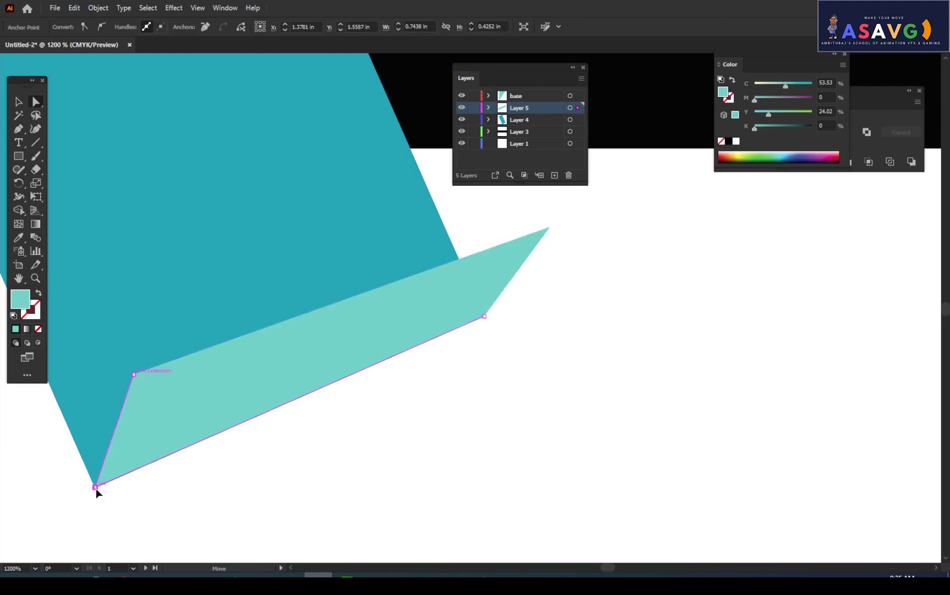
{"action": "left_click", "coordinate": [267, 484]}
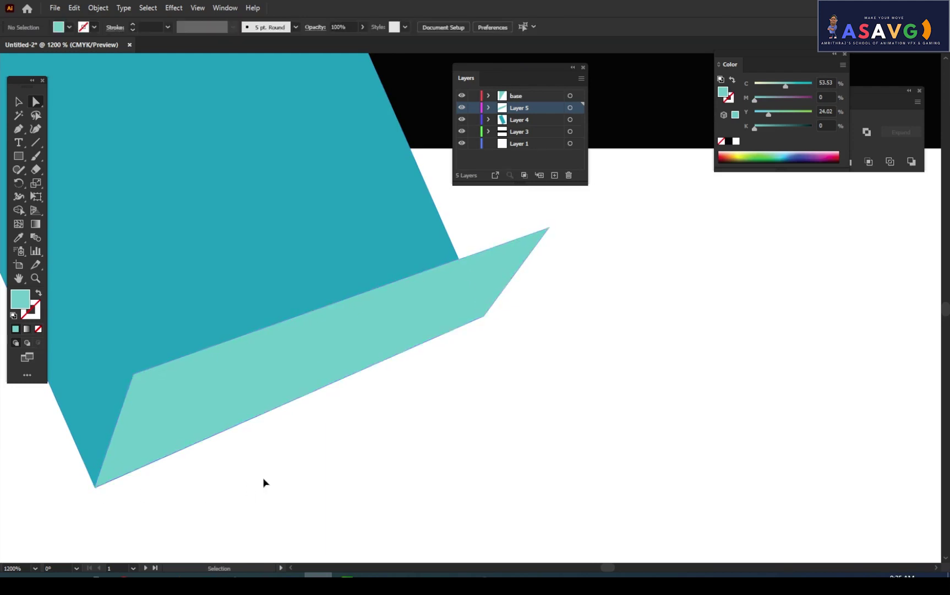
{"action": "key", "text": "ctrl+minus"}
{"action": "key", "text": "ctrl+minus"}
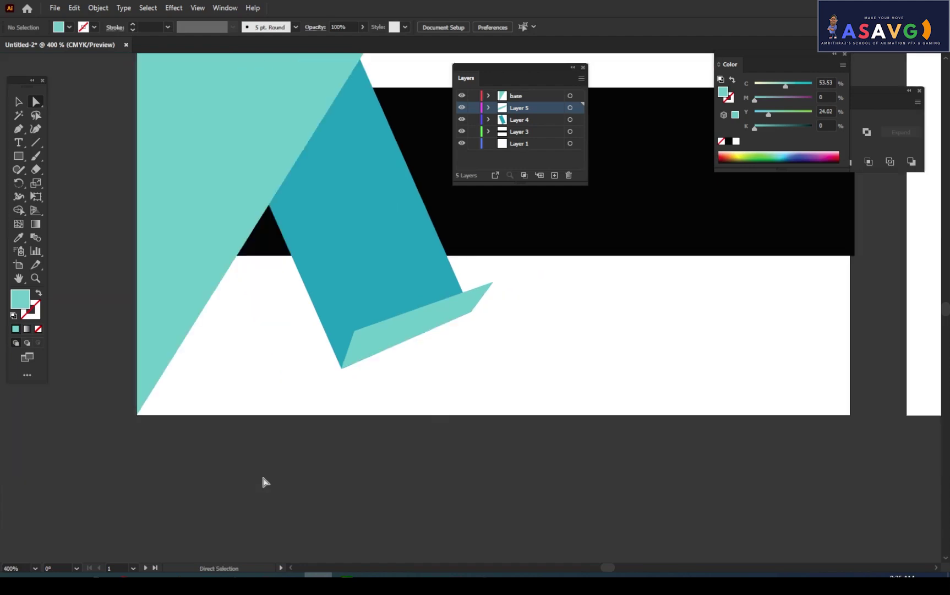
On a new layer, draw a thin bar below the black band and fill it black
{"action": "left_click_drag", "start_coordinate": [460, 389], "coordinate": [235, 448]}
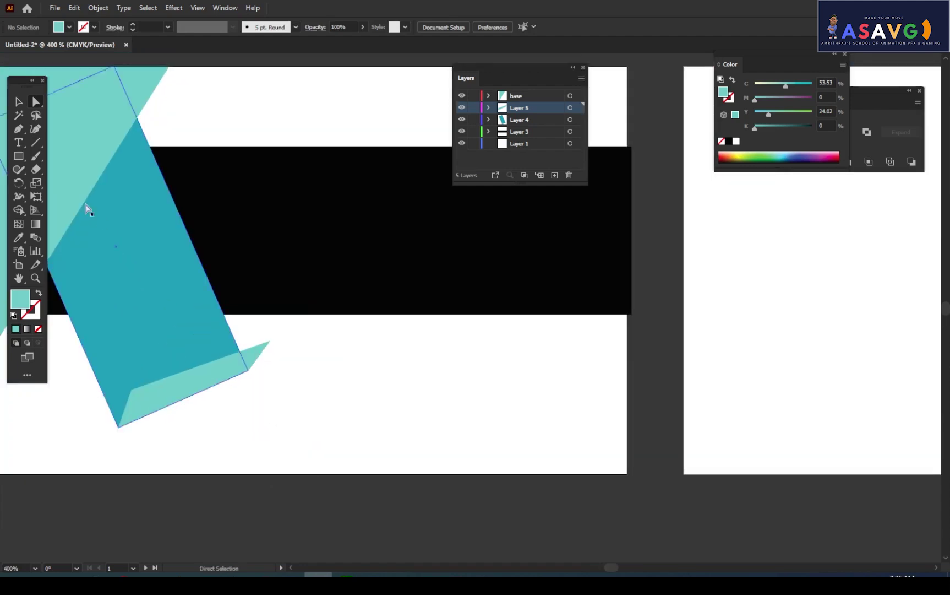
{"action": "left_click", "coordinate": [555, 175]}
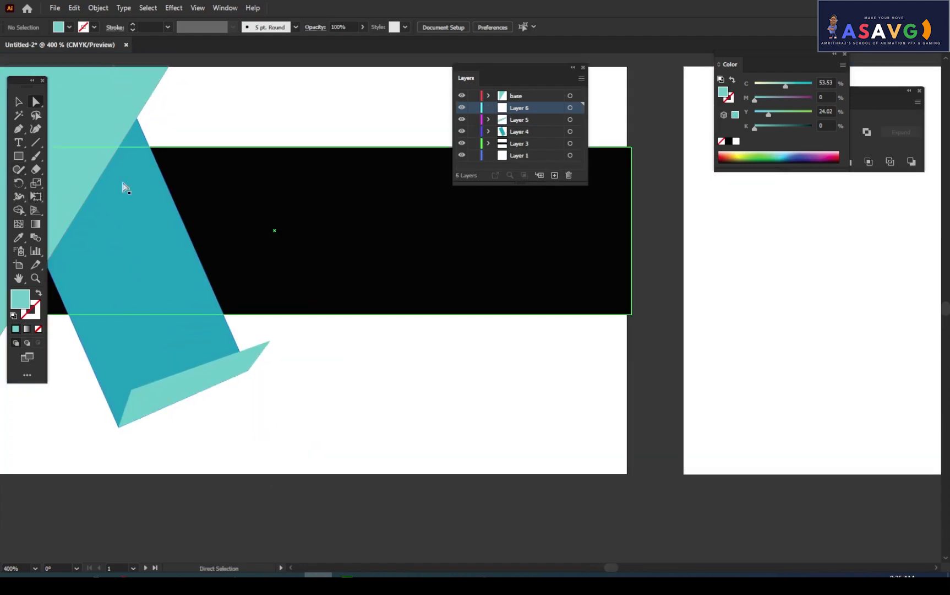
{"action": "left_click", "coordinate": [18, 156]}
{"action": "left_click", "coordinate": [66, 157]}
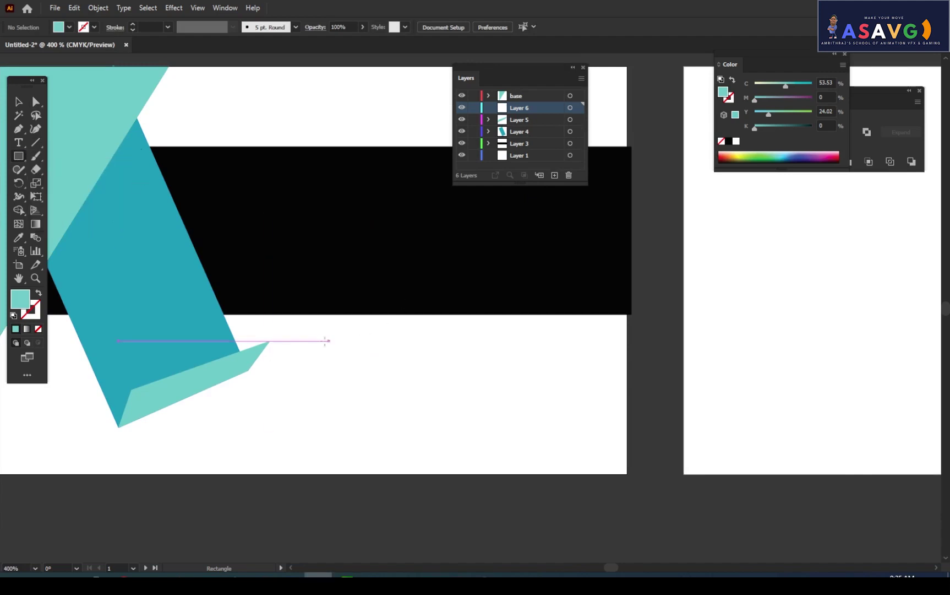
{"action": "left_click_drag", "start_coordinate": [322, 341], "coordinate": [628, 361]}
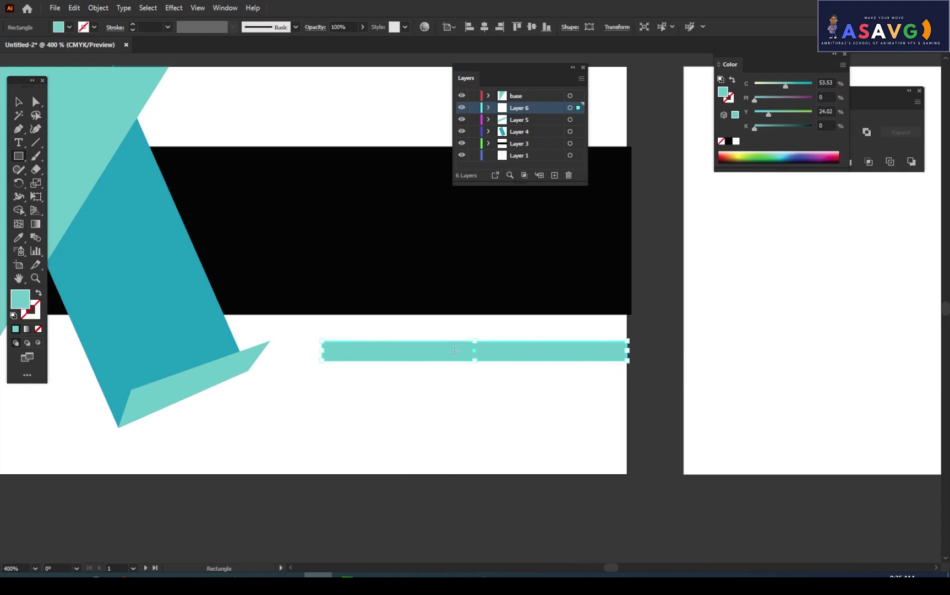
{"action": "double_click", "coordinate": [20, 299]}
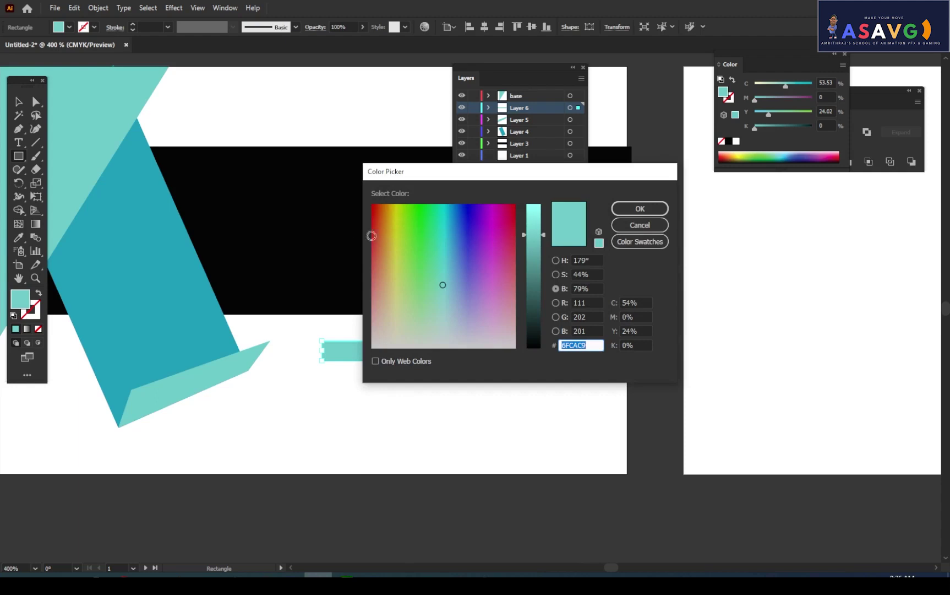
{"action": "left_click_drag", "start_coordinate": [531, 325], "coordinate": [532, 348]}
{"action": "left_click", "coordinate": [639, 208]}
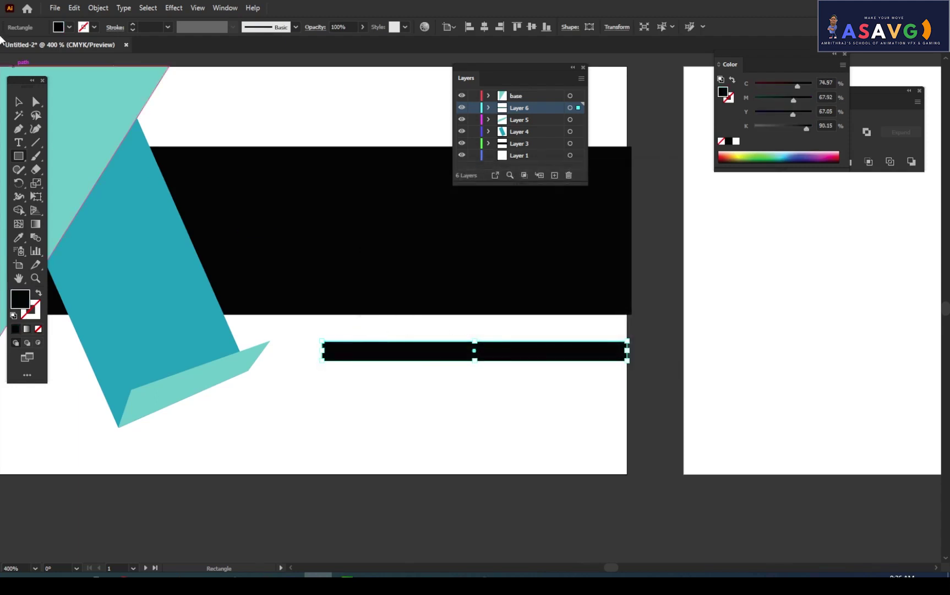
Stretch the black bar's left end further left and slant it by moving its top-left corner
{"action": "left_click", "coordinate": [18, 101]}
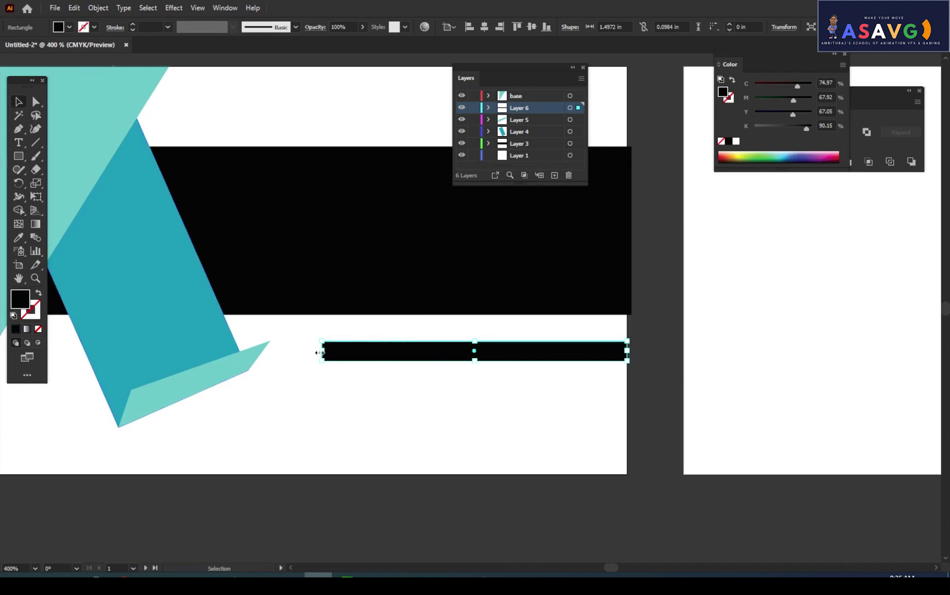
{"action": "left_click_drag", "start_coordinate": [320, 352], "coordinate": [304, 351]}
{"action": "left_click", "coordinate": [311, 396]}
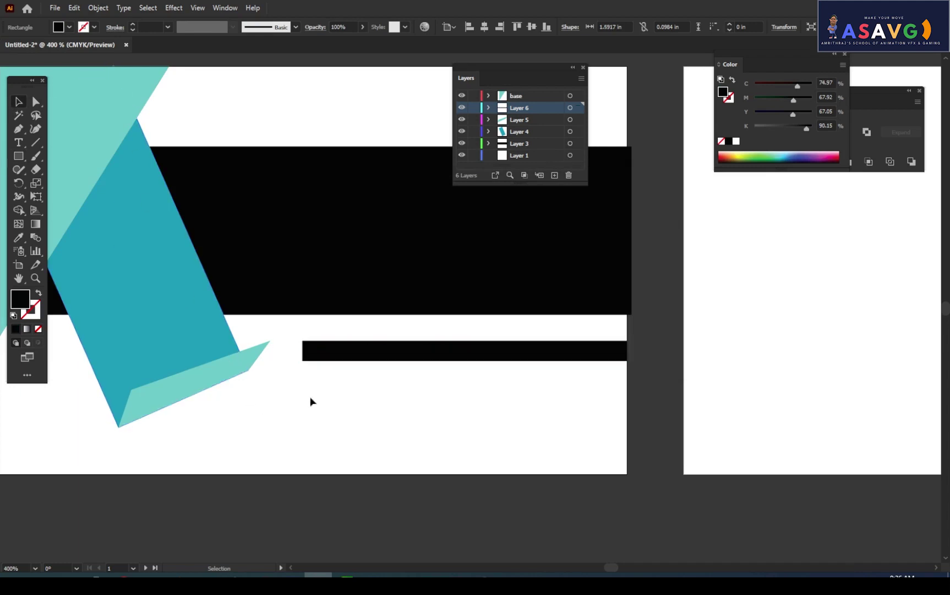
{"action": "double_click", "coordinate": [313, 346]}
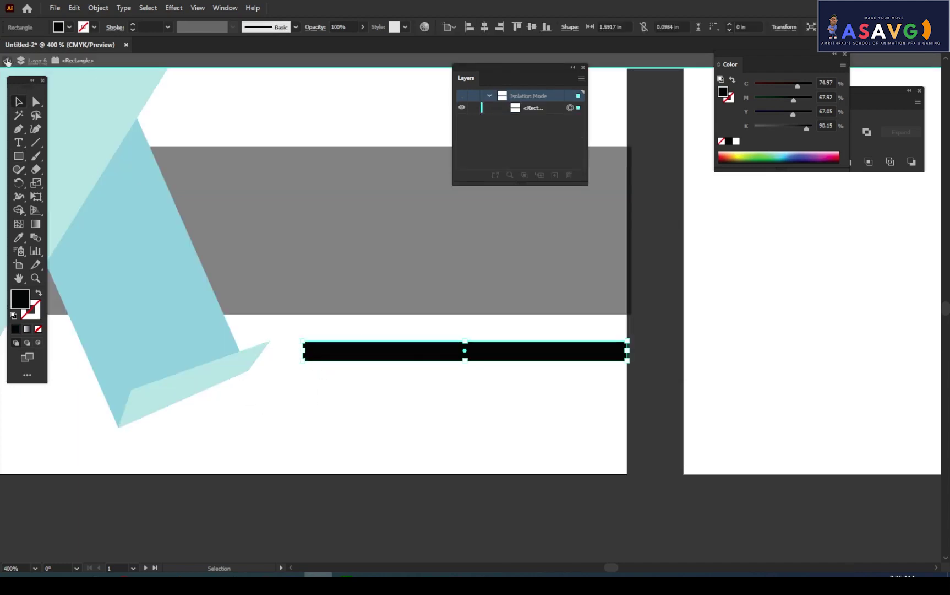
{"action": "left_click", "coordinate": [7, 61]}
{"action": "left_click", "coordinate": [305, 347]}
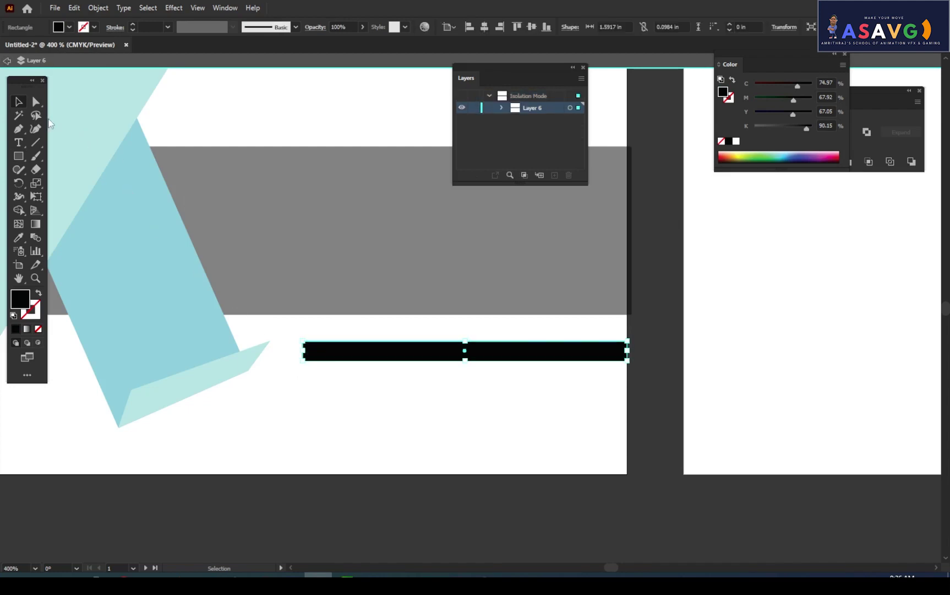
{"action": "left_click", "coordinate": [36, 102]}
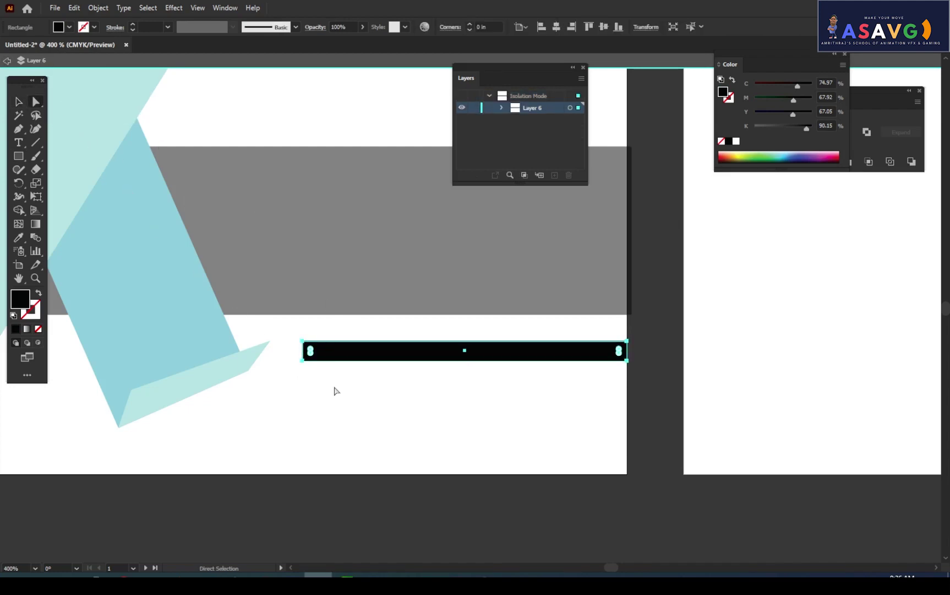
{"action": "key", "text": "ctrl+equal"}
{"action": "key", "text": "ctrl+equal"}
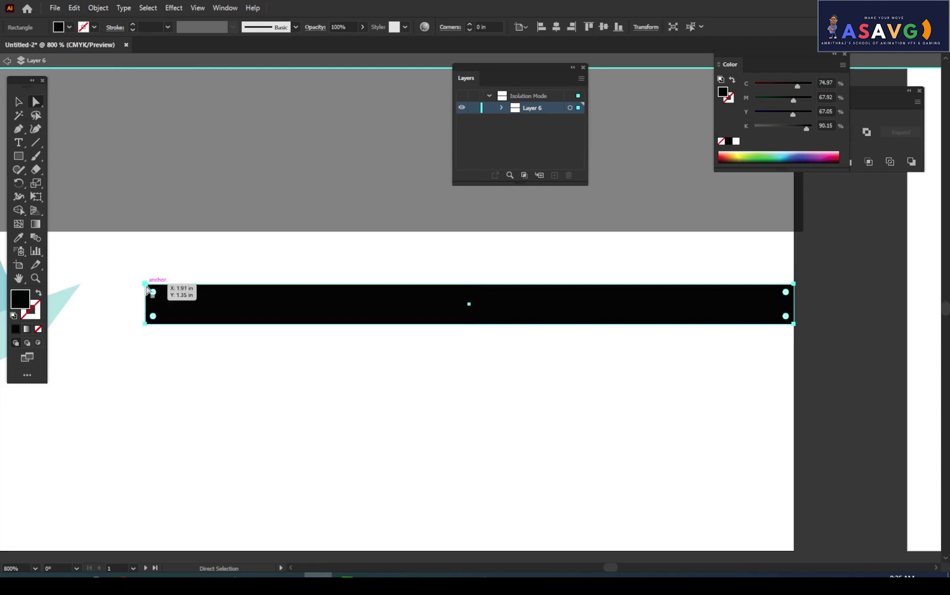
{"action": "left_click", "coordinate": [146, 284]}
{"action": "left_click_drag", "start_coordinate": [145, 284], "coordinate": [221, 293]}
{"action": "left_click", "coordinate": [269, 380]}
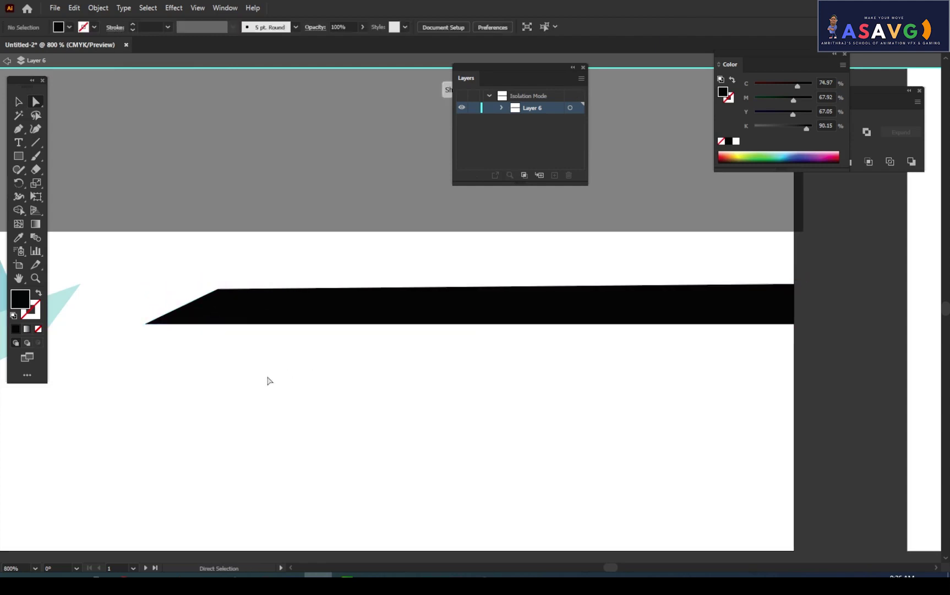
{"action": "key", "text": "ctrl+minus"}
{"action": "key", "text": "ctrl+minus"}
{"action": "key", "text": "ctrl+minus"}
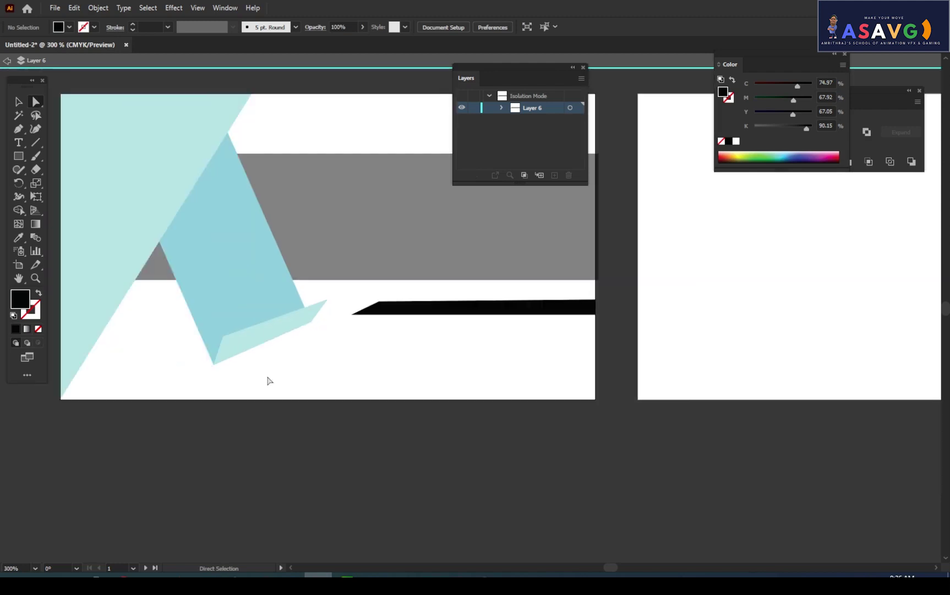
Add a new layer and move it to the bottom of the layer stack
{"action": "left_click", "coordinate": [8, 61]}
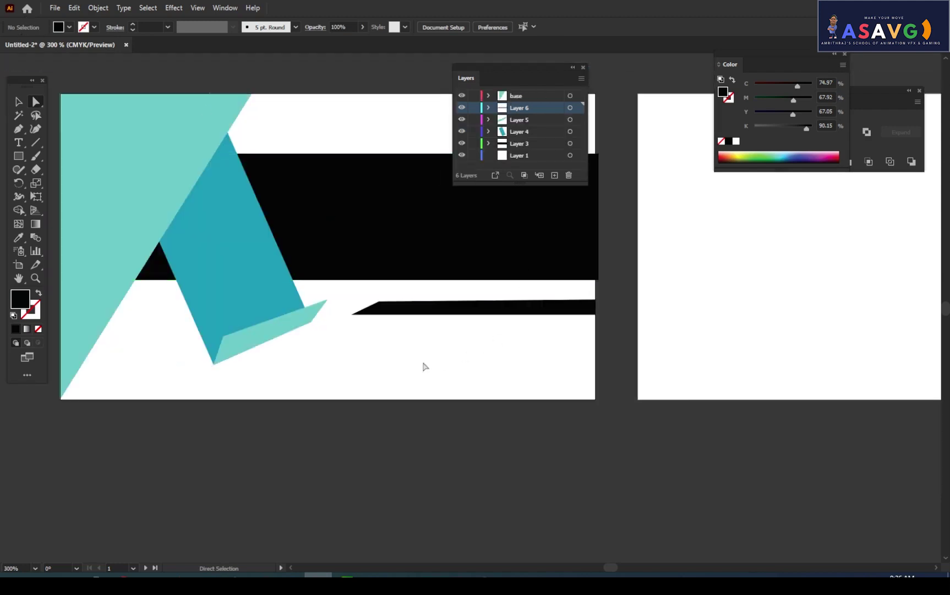
{"action": "left_click_drag", "start_coordinate": [430, 378], "coordinate": [490, 413]}
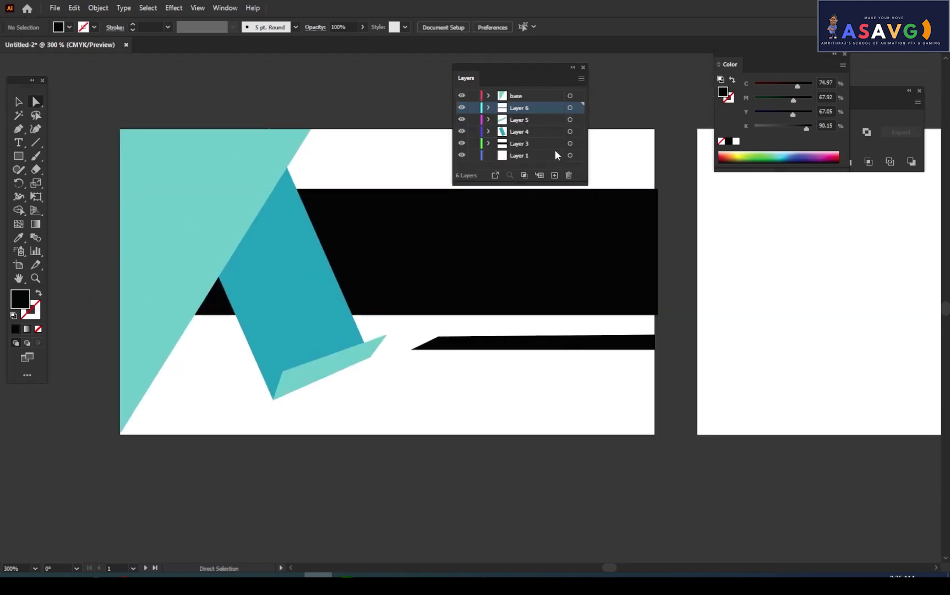
{"action": "left_click_drag", "start_coordinate": [401, 397], "coordinate": [382, 397]}
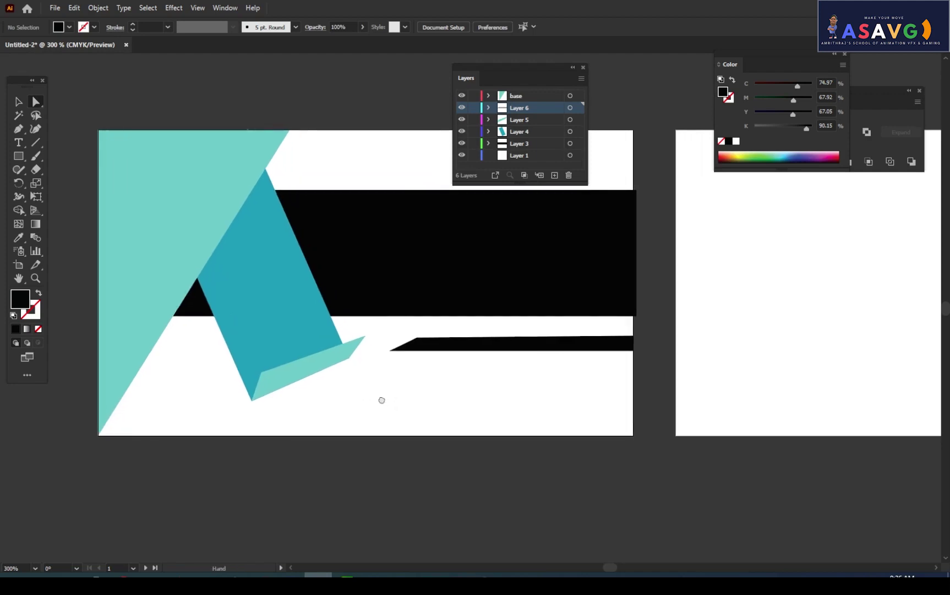
{"action": "left_click", "coordinate": [555, 176]}
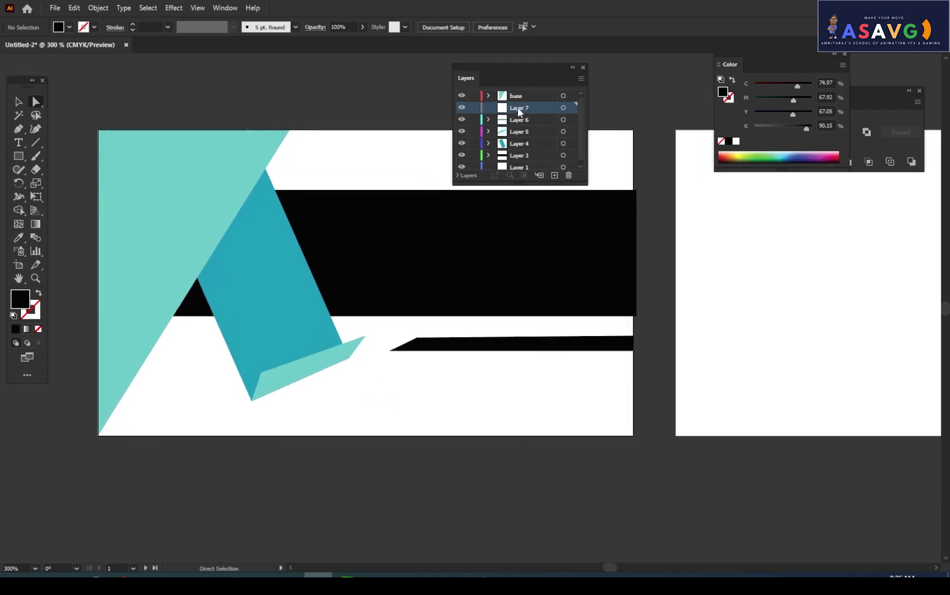
{"action": "left_click_drag", "start_coordinate": [520, 110], "coordinate": [522, 170]}
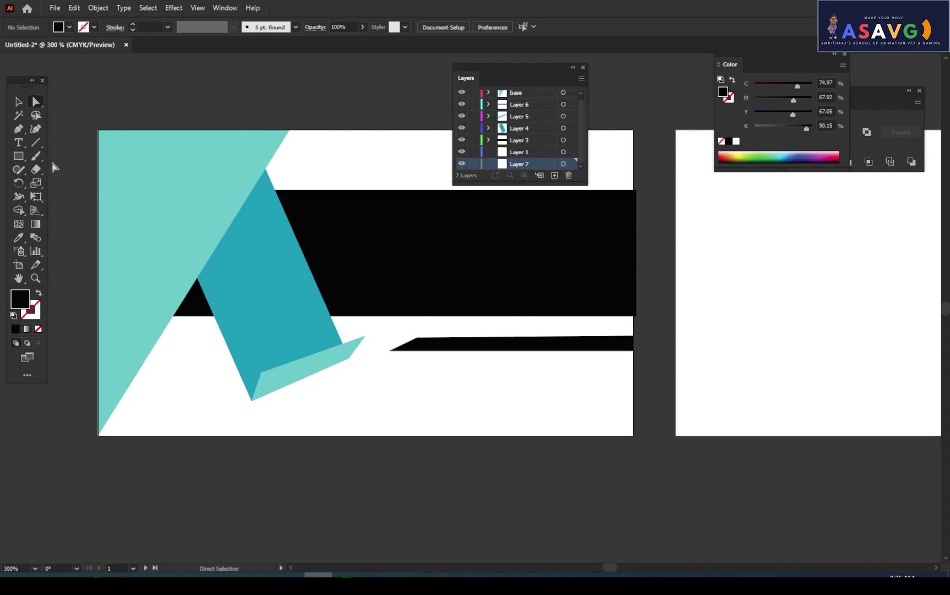
Draw a rectangle covering the whole card and fill it muted purple-grey (#51494C)
{"action": "left_click", "coordinate": [18, 156]}
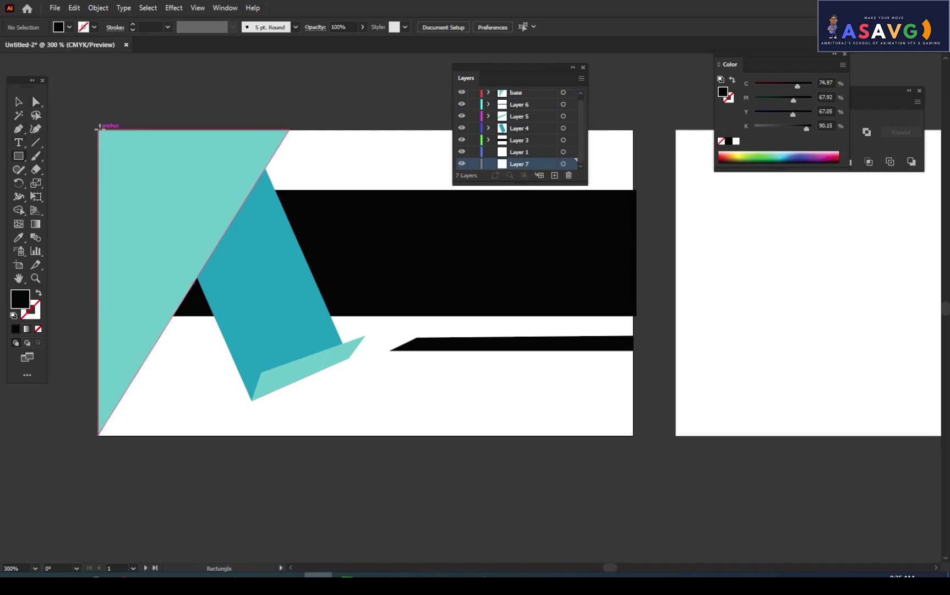
{"action": "left_click_drag", "start_coordinate": [99, 130], "coordinate": [634, 435]}
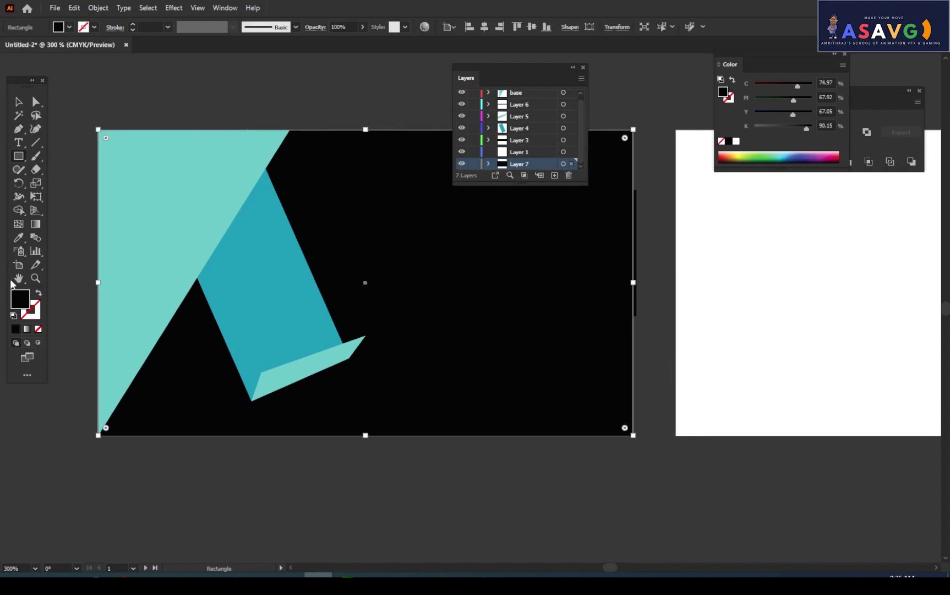
{"action": "double_click", "coordinate": [17, 302]}
{"action": "mouse_move", "coordinate": [534, 283]}
{"action": "left_mouse_down"}
{"action": "mouse_move", "coordinate": [532, 312]}
{"action": "mouse_move", "coordinate": [538, 300]}
{"action": "left_mouse_up"}
{"action": "left_click_drag", "start_coordinate": [474, 306], "coordinate": [503, 330]}
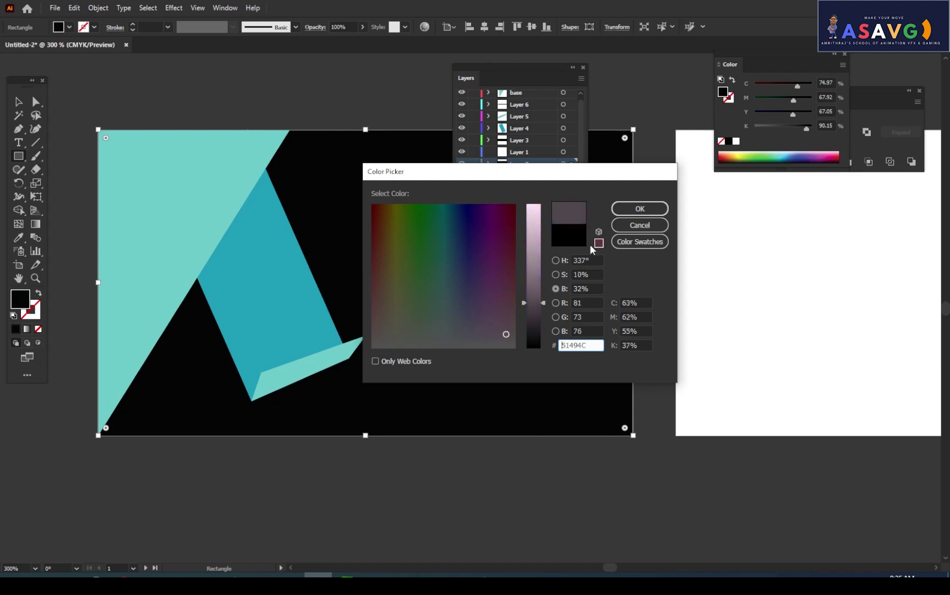
{"action": "left_click", "coordinate": [639, 209]}
{"action": "left_click", "coordinate": [150, 66]}
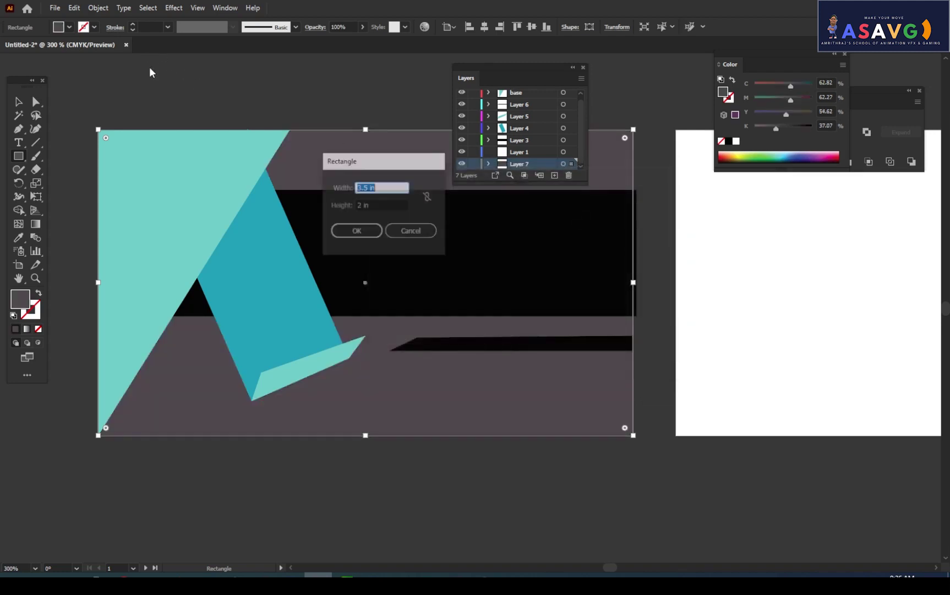
{"action": "left_click", "coordinate": [413, 227]}
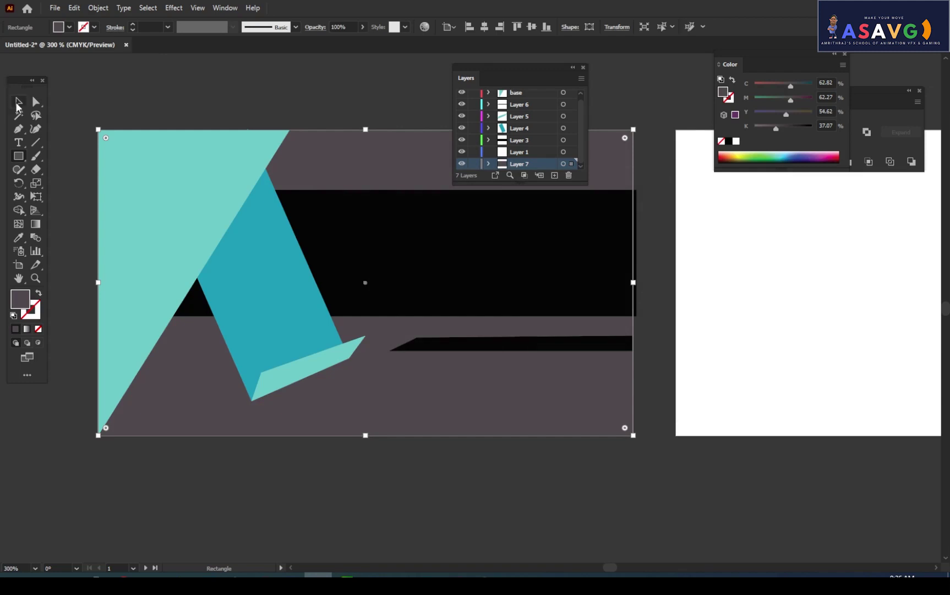
{"action": "left_click", "coordinate": [17, 104]}
{"action": "left_click", "coordinate": [706, 417]}
{"action": "left_click_drag", "start_coordinate": [501, 464], "coordinate": [497, 471]}
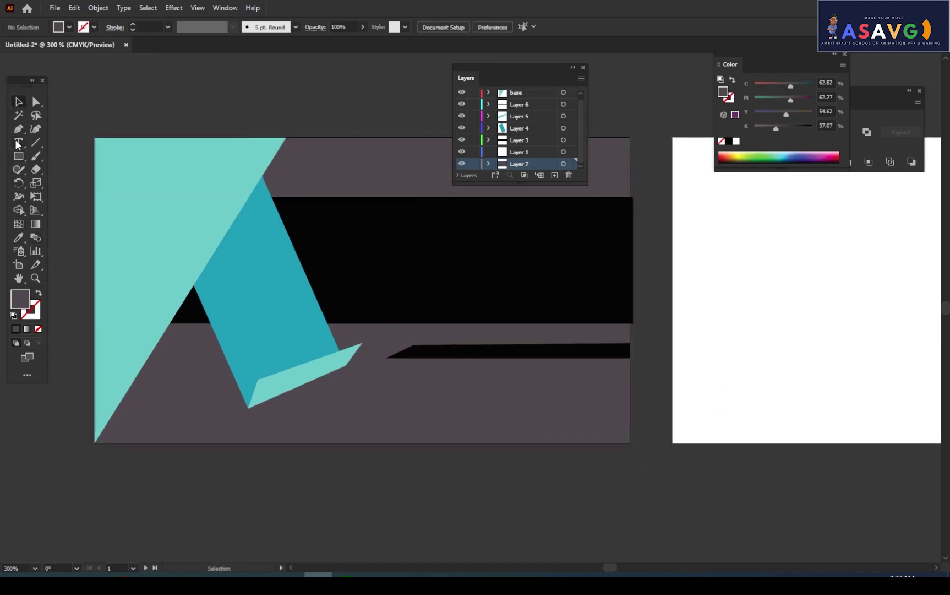
{"action": "left_click", "coordinate": [396, 255]}
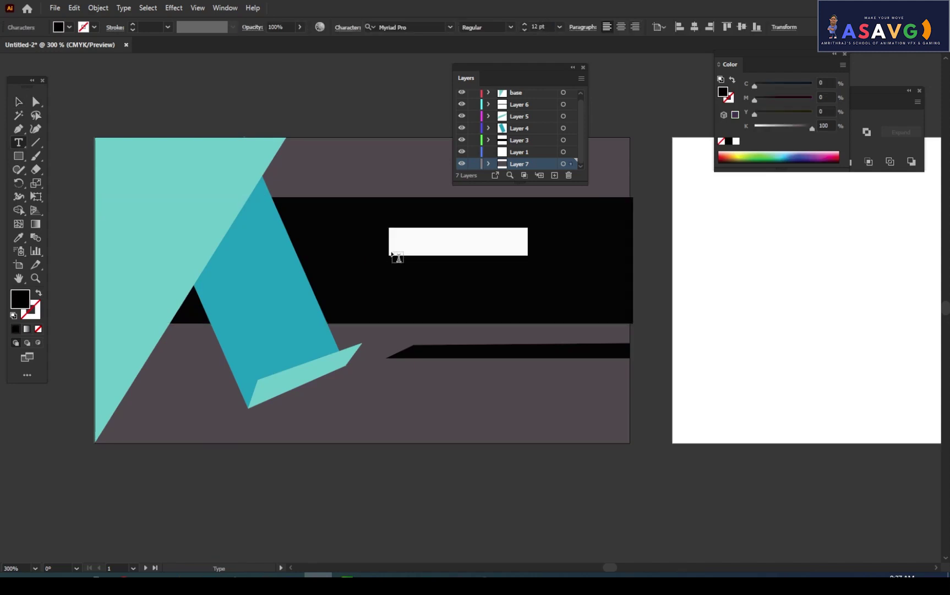
{"action": "left_click", "coordinate": [58, 27]}
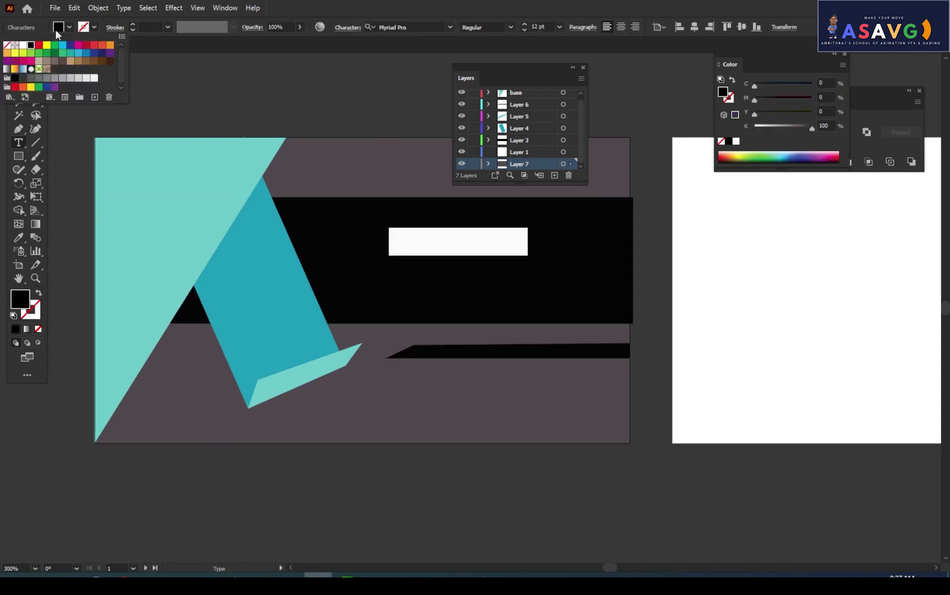
{"action": "left_click", "coordinate": [23, 46]}
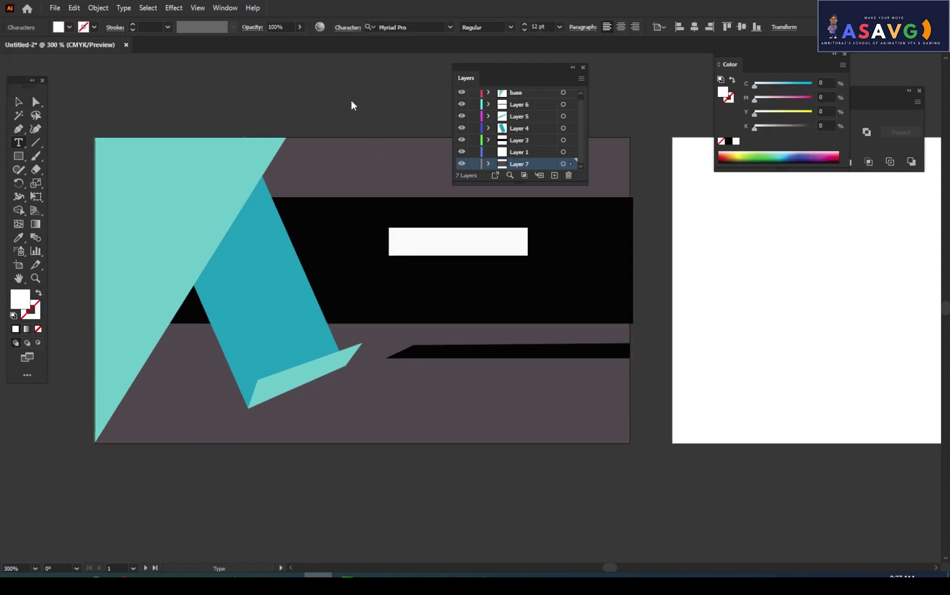
{"action": "left_click", "coordinate": [17, 103]}
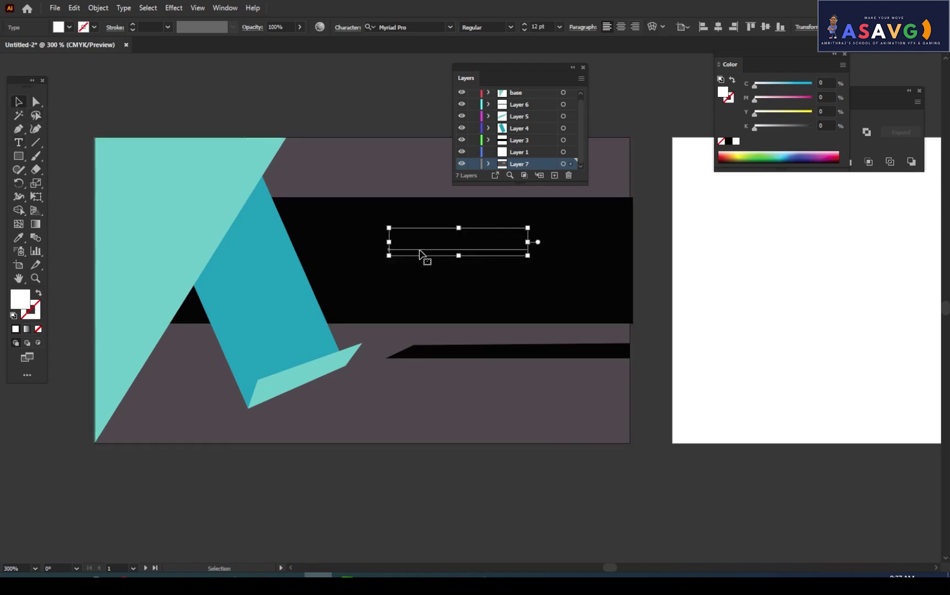
{"action": "left_click_drag", "start_coordinate": [423, 255], "coordinate": [414, 255]}
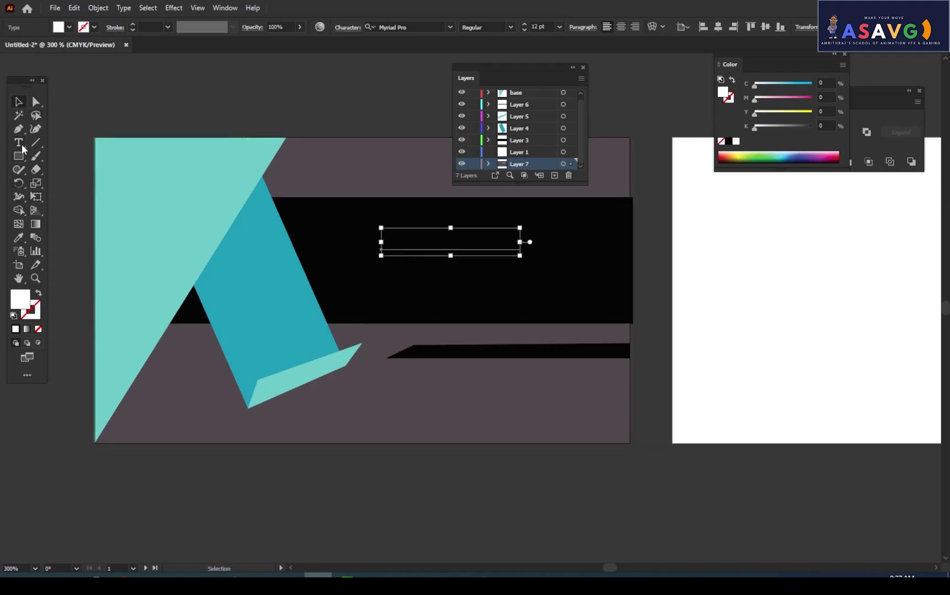
{"action": "left_click", "coordinate": [20, 144]}
{"action": "double_click", "coordinate": [433, 247]}
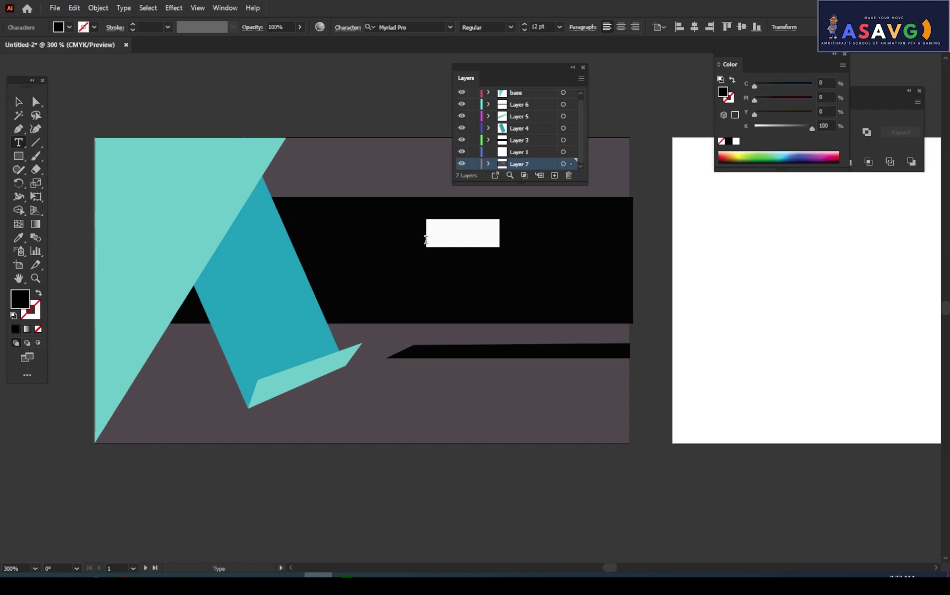
{"action": "left_click", "coordinate": [510, 242]}
{"action": "key", "text": "Escape"}
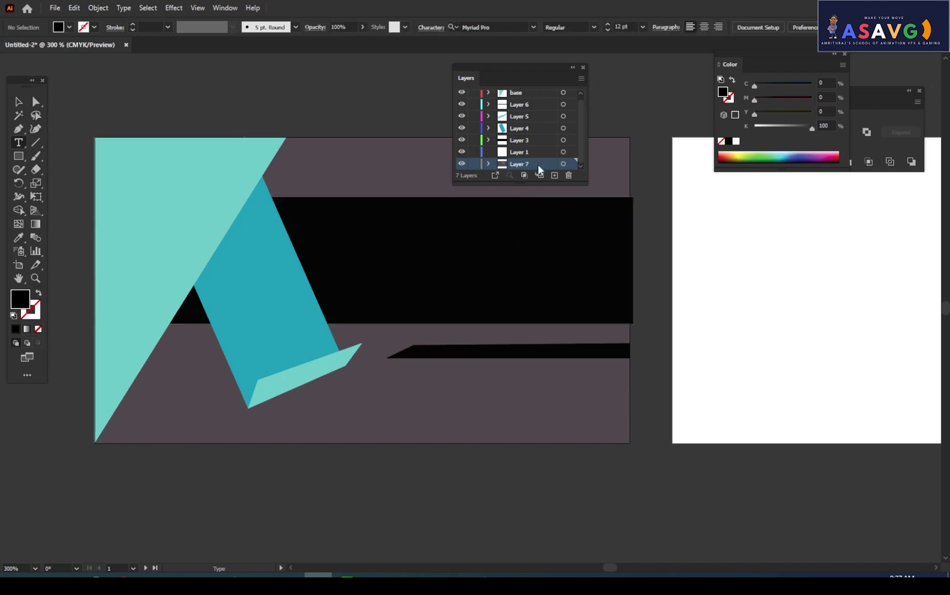
{"action": "left_click", "coordinate": [510, 225], "text": "ctrl"}
{"action": "key", "text": "ctrl+z"}
{"action": "key", "text": "ctrl+z"}
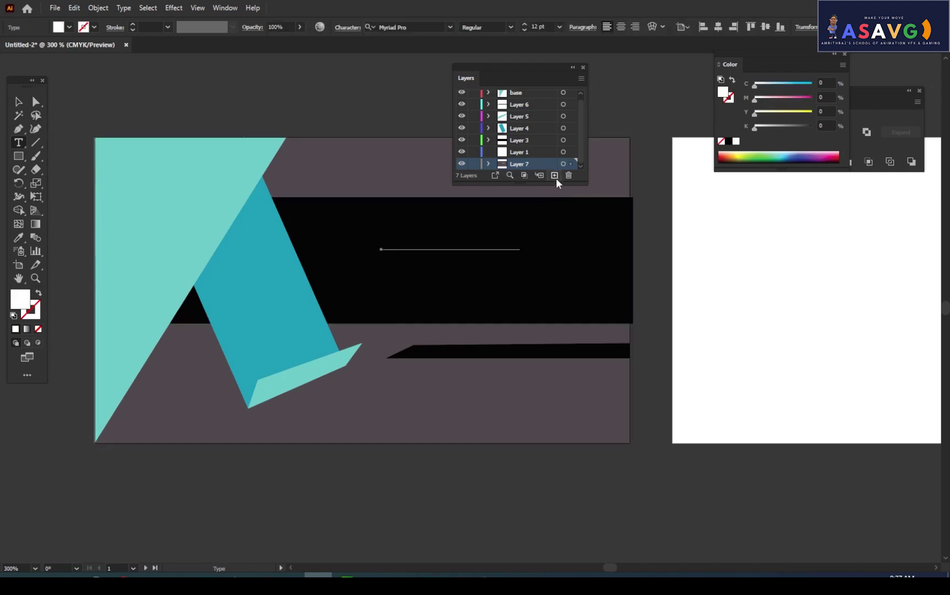
{"action": "left_click", "coordinate": [19, 103]}
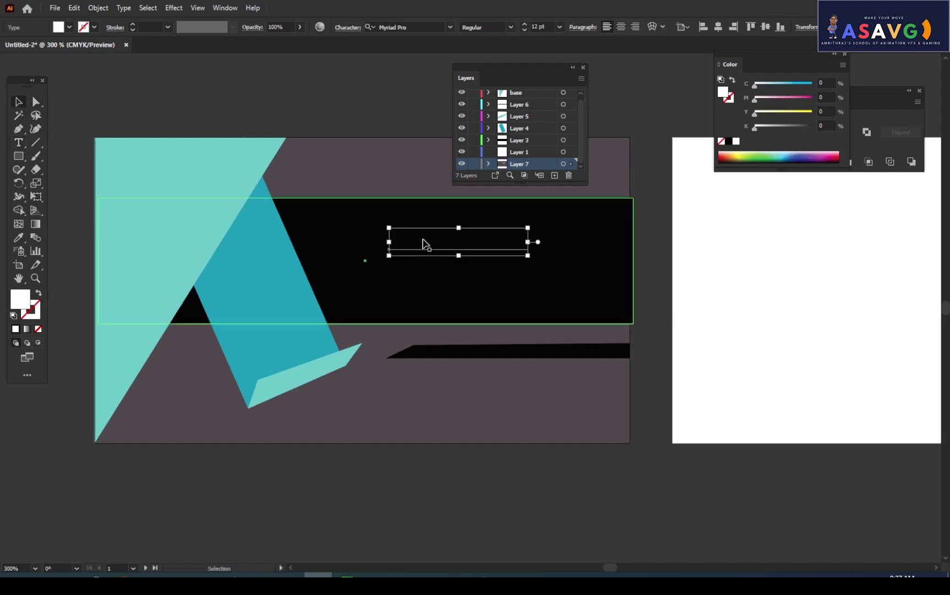
{"action": "left_click", "coordinate": [443, 237]}
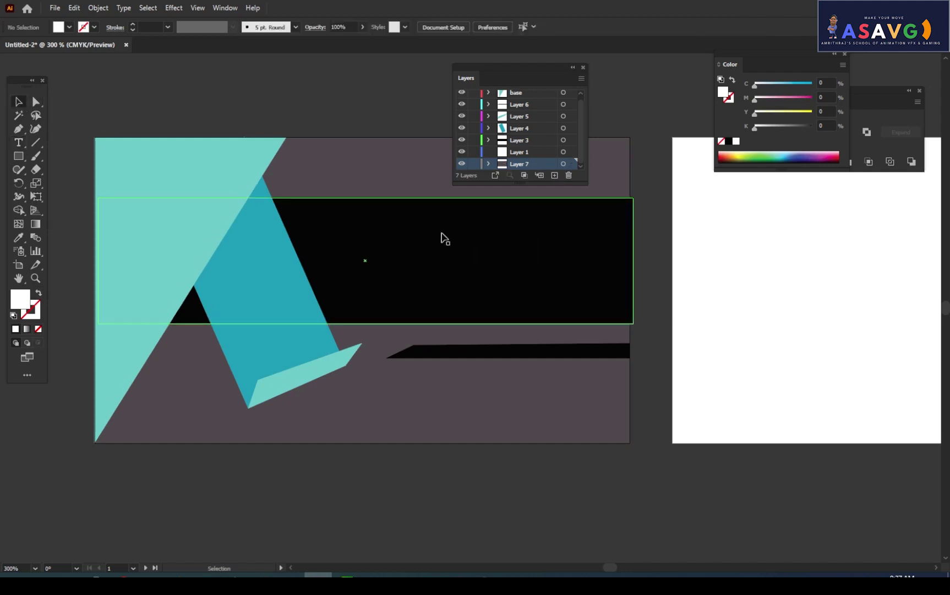
Create Layer 8, drag it into the base layer, then pull it back out
{"action": "left_click", "coordinate": [555, 175]}
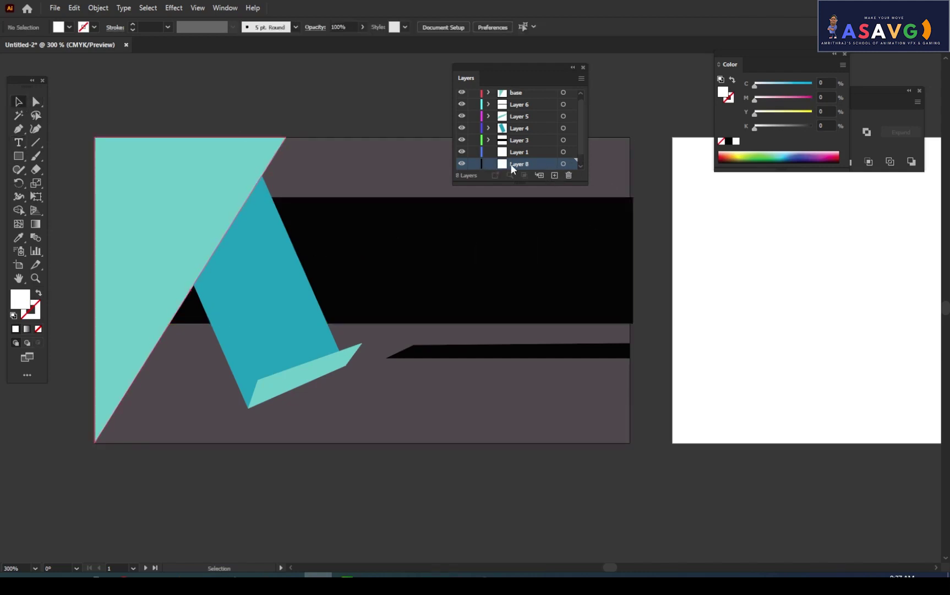
{"action": "scroll", "coordinate": [526, 100], "scroll_direction": "up", "scroll_amount": 1}
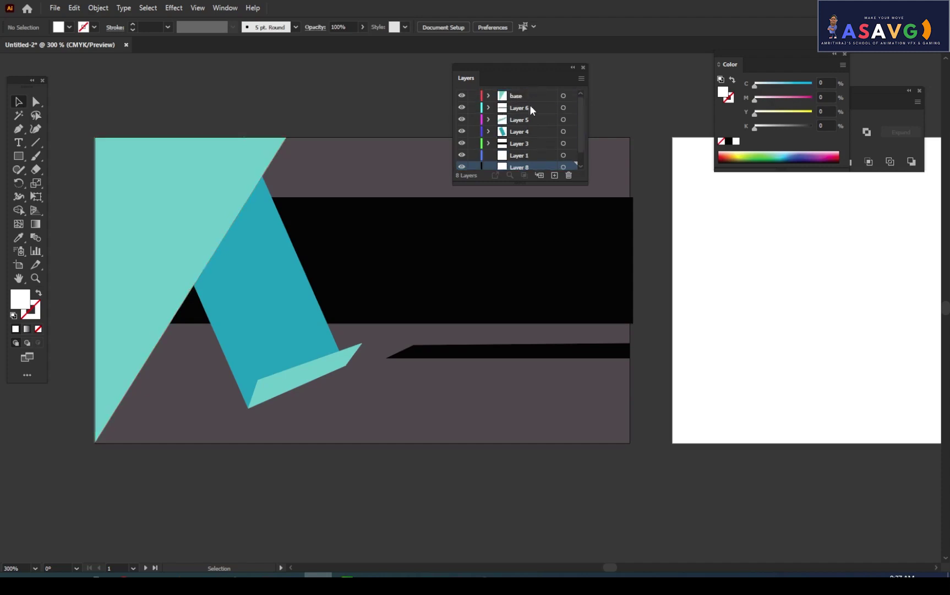
{"action": "left_click_drag", "start_coordinate": [528, 164], "coordinate": [526, 97]}
{"action": "left_click_drag", "start_coordinate": [523, 110], "coordinate": [541, 122]}
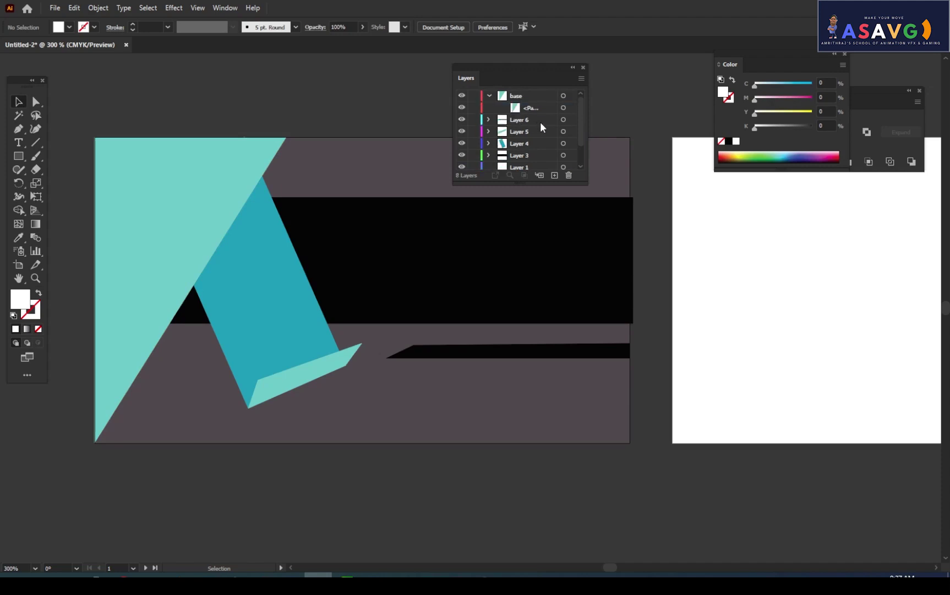
{"action": "left_click", "coordinate": [523, 175]}
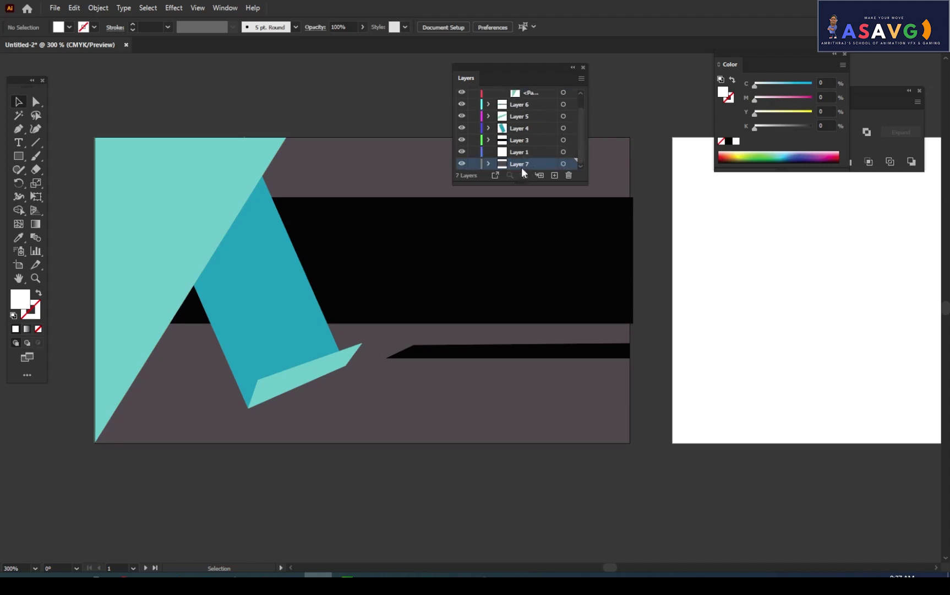
{"action": "scroll", "coordinate": [539, 127], "scroll_direction": "up", "scroll_amount": 2}
{"action": "left_click", "coordinate": [491, 96]}
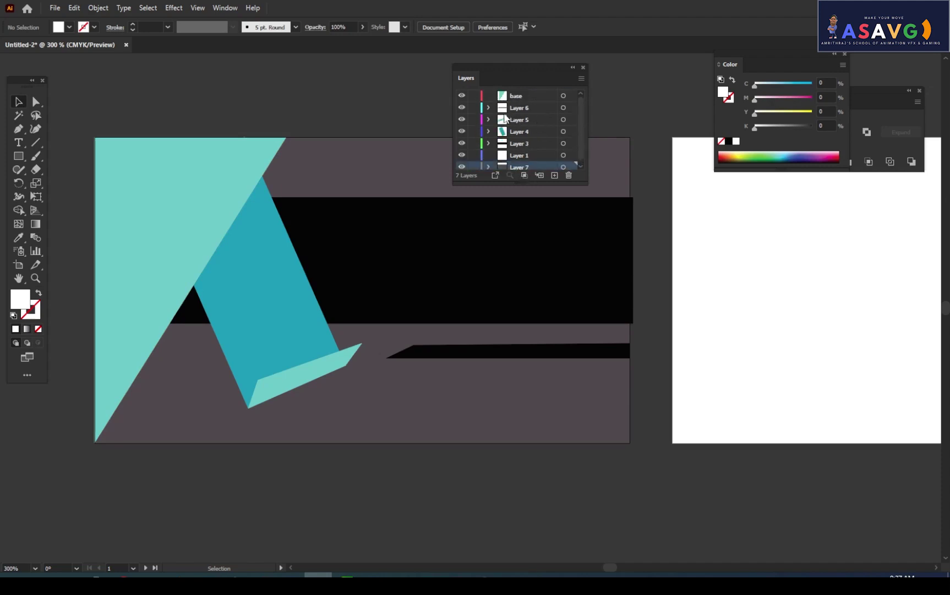
Reposition Layer 8 in the stack until it sits at the top, above base
{"action": "scroll", "coordinate": [554, 163], "scroll_direction": "down", "scroll_amount": 1}
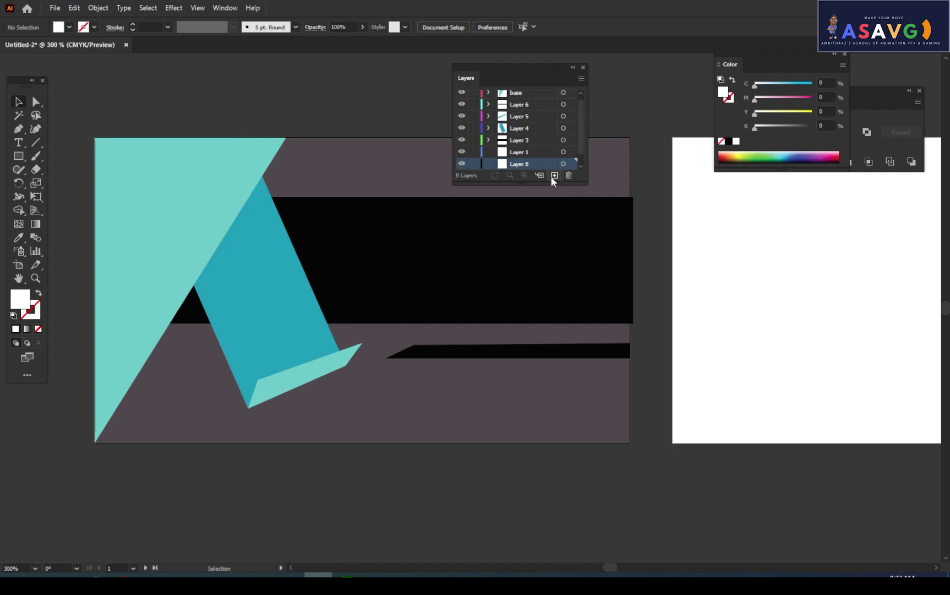
{"action": "left_click_drag", "start_coordinate": [519, 163], "coordinate": [515, 118]}
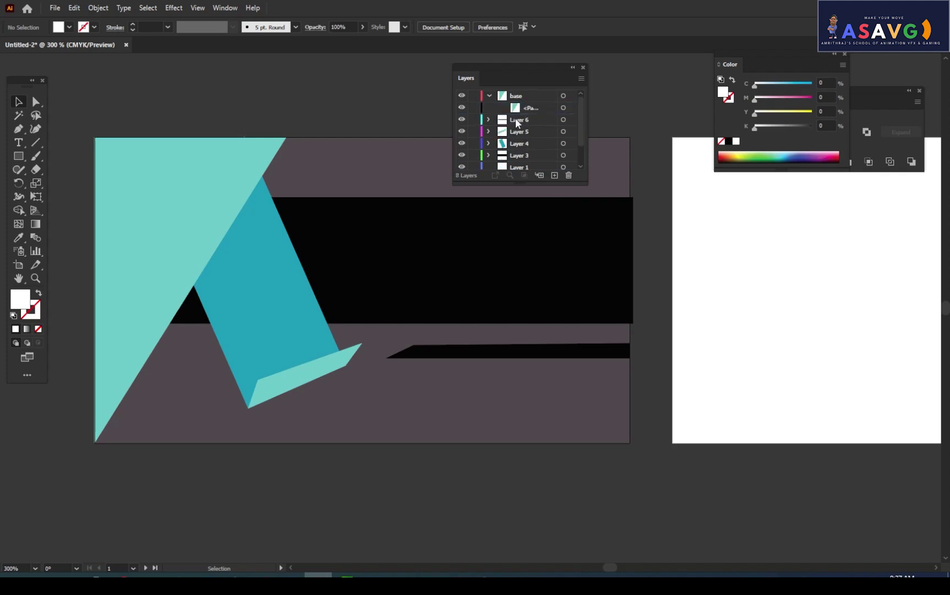
{"action": "left_click", "coordinate": [504, 121]}
{"action": "left_click", "coordinate": [490, 96]}
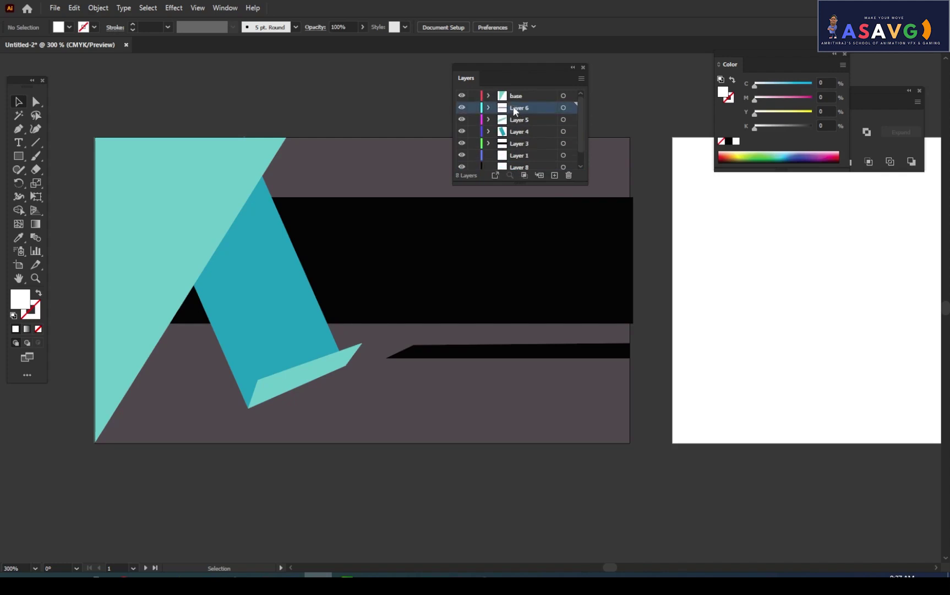
{"action": "scroll", "coordinate": [542, 144], "scroll_direction": "down", "scroll_amount": 1}
{"action": "left_click_drag", "start_coordinate": [519, 157], "coordinate": [519, 98]}
{"action": "scroll", "coordinate": [529, 117], "scroll_direction": "up", "scroll_amount": 1}
{"action": "left_click", "coordinate": [490, 121], "text": "ctrl"}
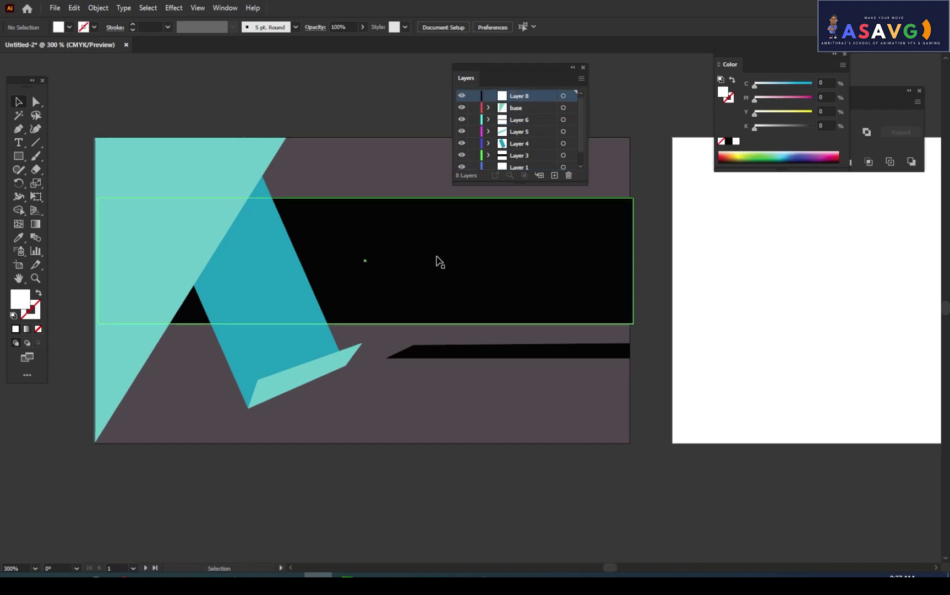
{"action": "left_click", "coordinate": [18, 142]}
Type "et's th" into the placeholder title and set its fill to light pink
{"action": "left_click", "coordinate": [366, 254]}
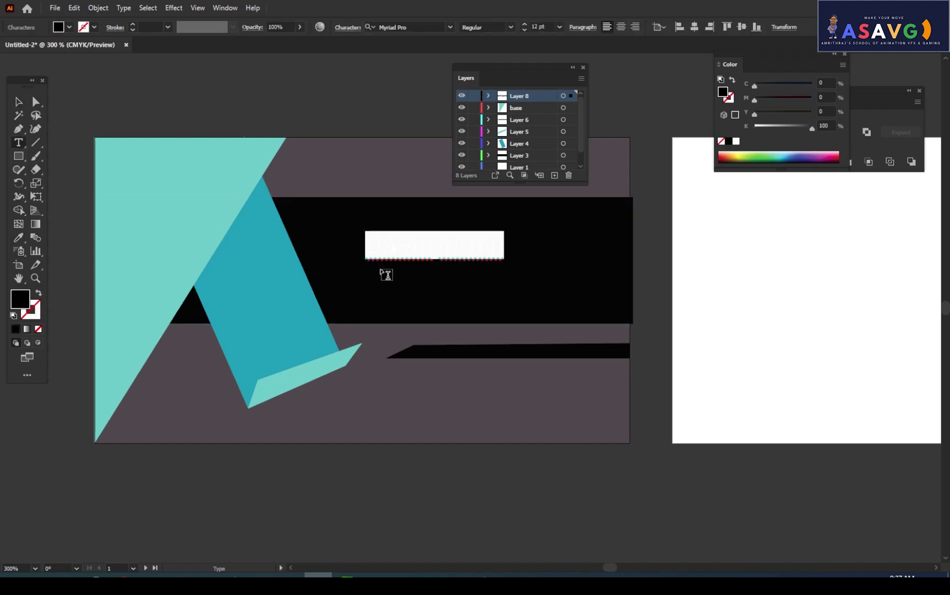
{"action": "left_click", "coordinate": [384, 248]}
{"action": "type", "text": "et's th"}
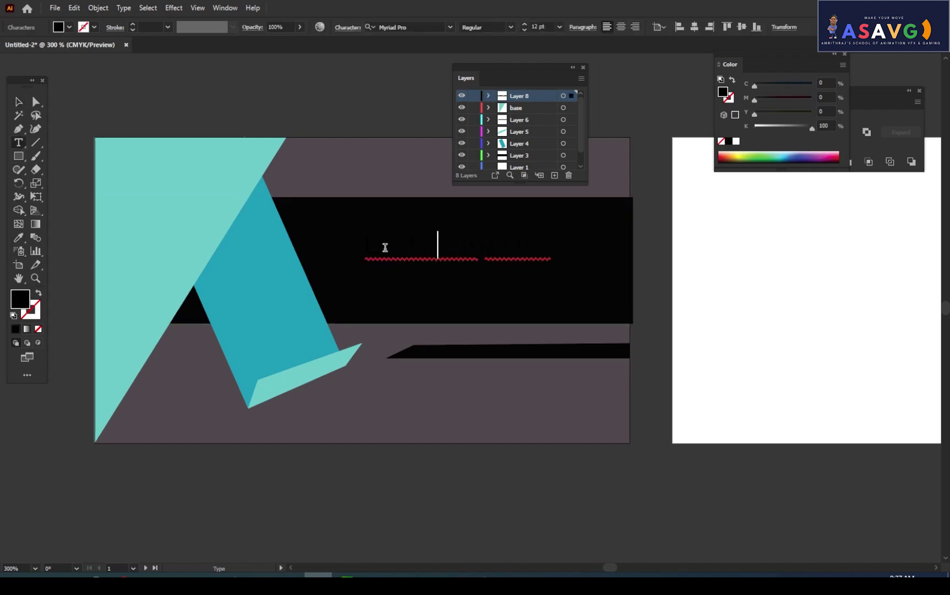
{"action": "left_click_drag", "start_coordinate": [457, 248], "coordinate": [345, 250]}
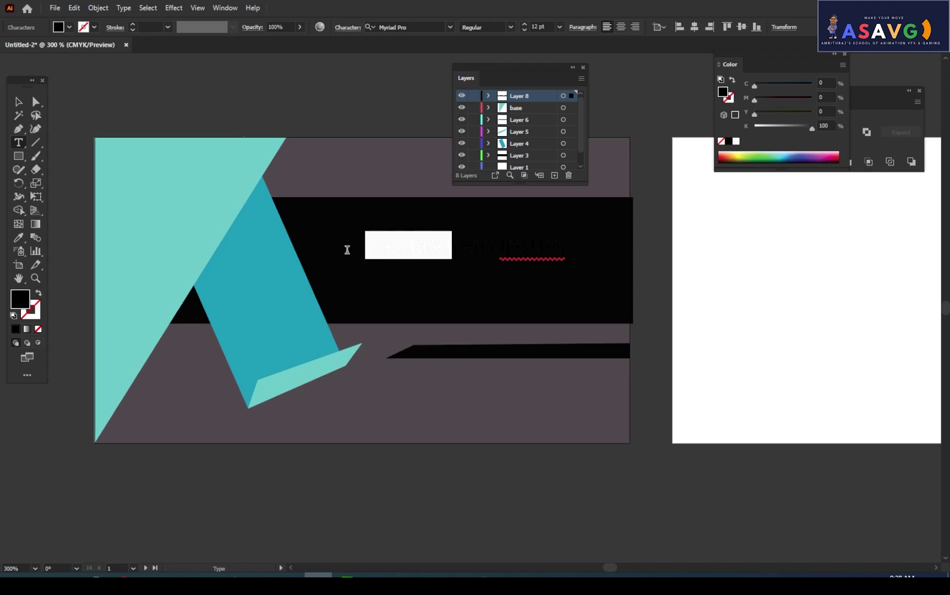
{"action": "double_click", "coordinate": [21, 299]}
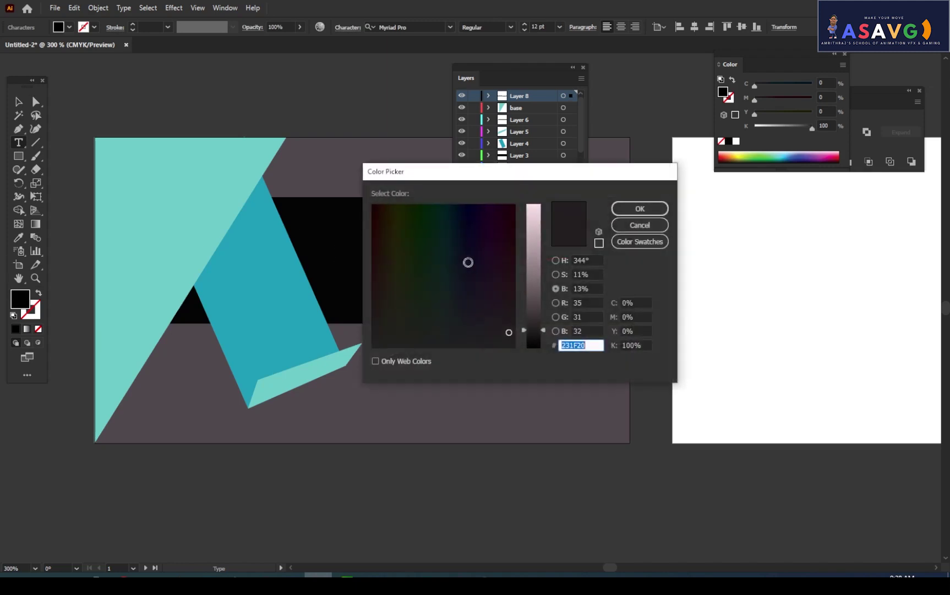
{"action": "left_click_drag", "start_coordinate": [535, 251], "coordinate": [539, 185]}
{"action": "left_click", "coordinate": [640, 208]}
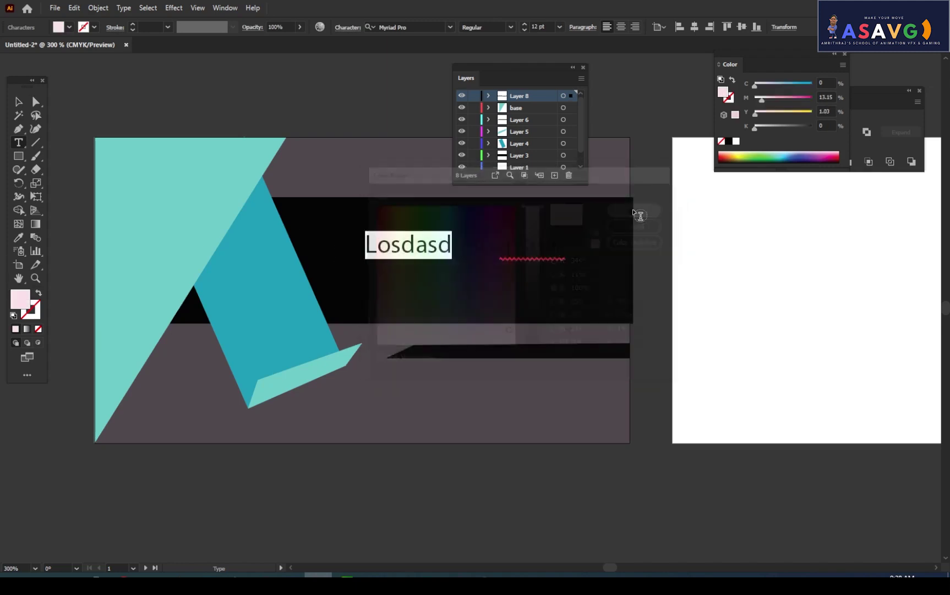
{"action": "left_click", "coordinate": [390, 256]}
Replace the placeholder word Losdasd by typing "CR", then remove the last letter
{"action": "left_click_drag", "start_coordinate": [450, 249], "coordinate": [356, 237]}
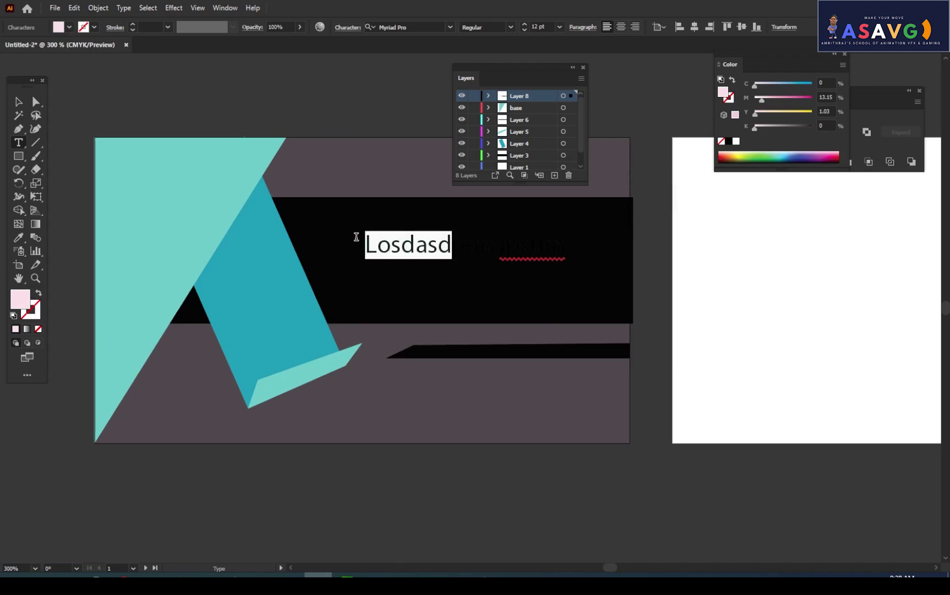
{"action": "type", "text": "CR"}
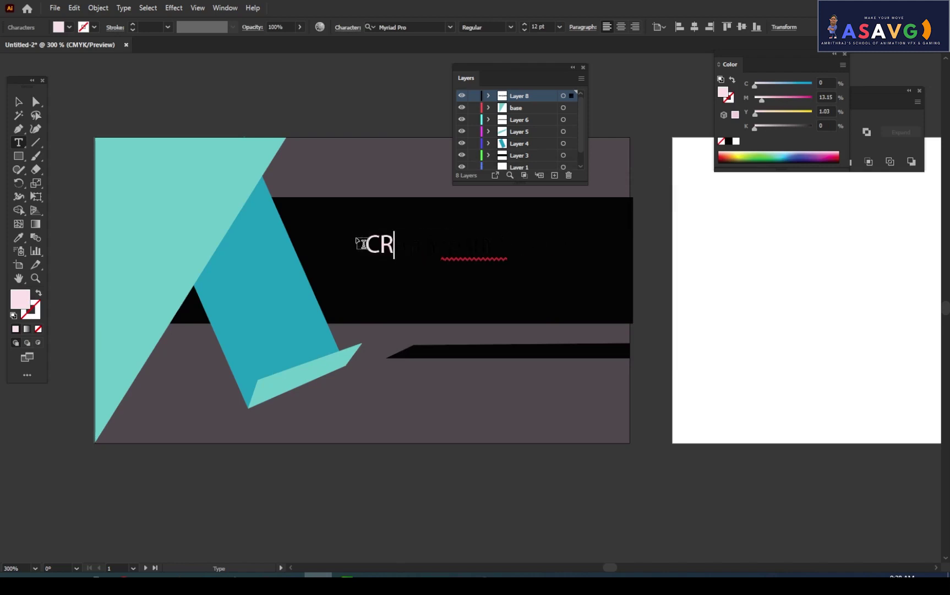
{"action": "key", "text": "BackSpace"}
{"action": "key", "text": "BackSpace"}
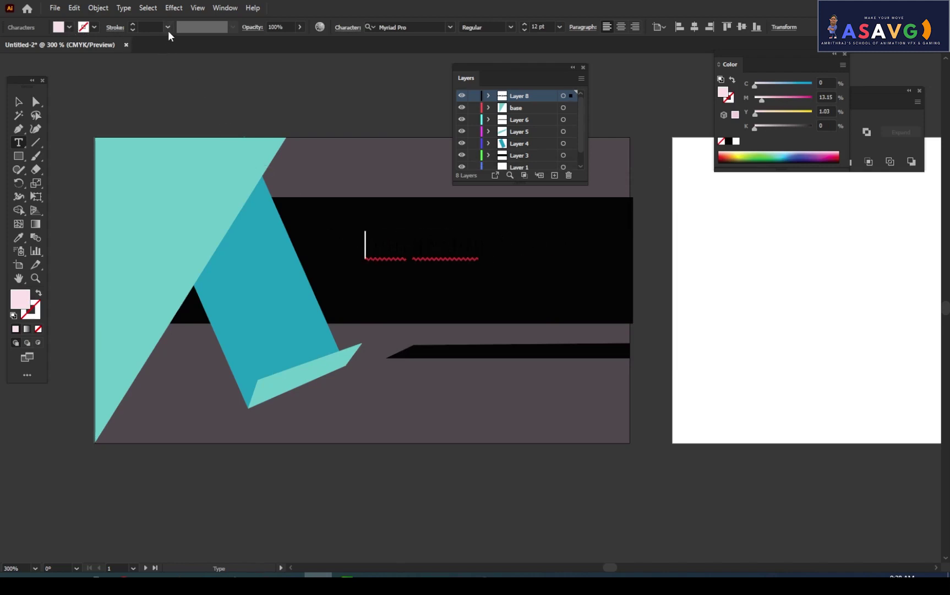
{"action": "left_click", "coordinate": [168, 27]}
{"action": "left_click", "coordinate": [168, 27]}
Type CREATIVE in Hanson Bold and move it slightly left and up
{"action": "left_click", "coordinate": [452, 27]}
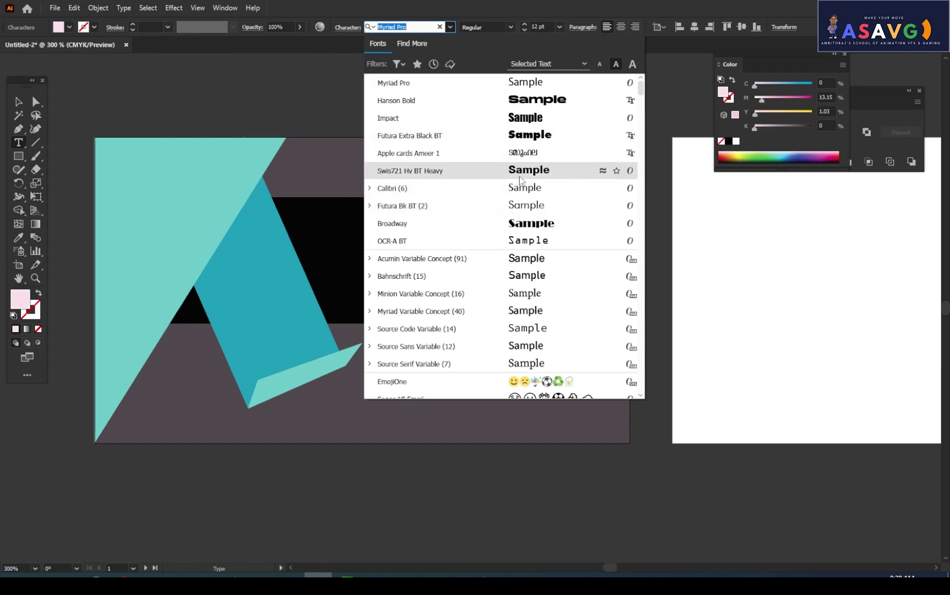
{"action": "left_click", "coordinate": [528, 102]}
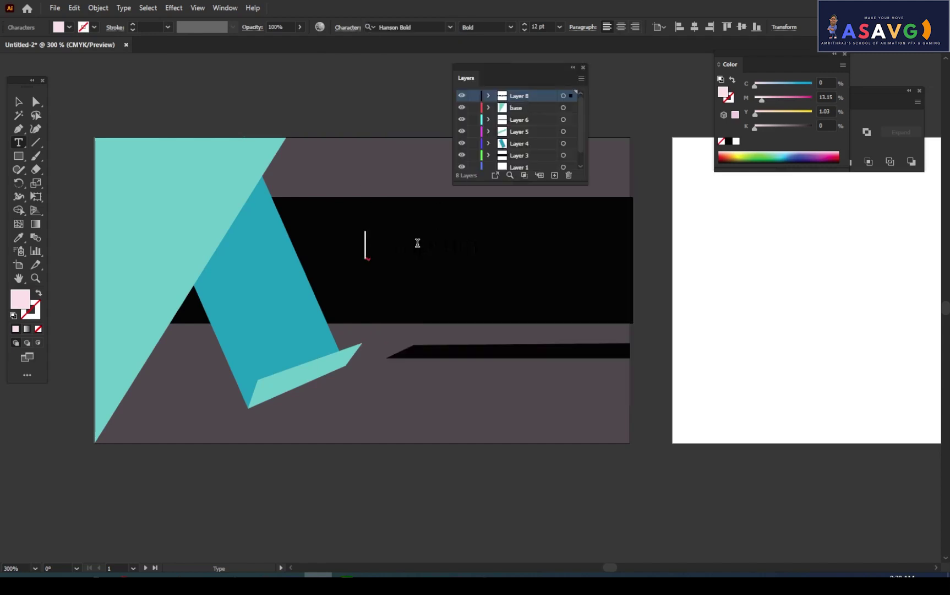
{"action": "type", "text": "CREA"}
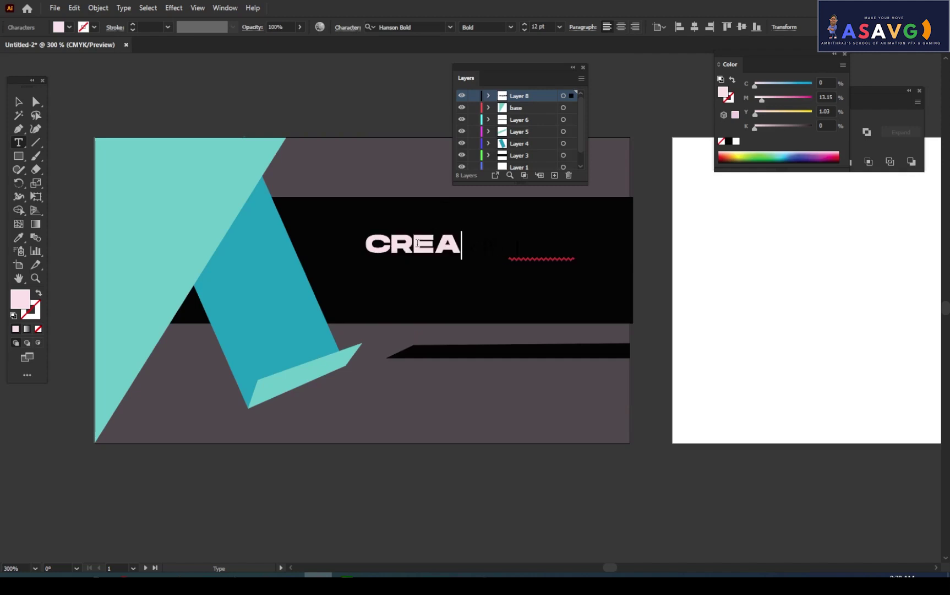
{"action": "type", "text": "TIVE"}
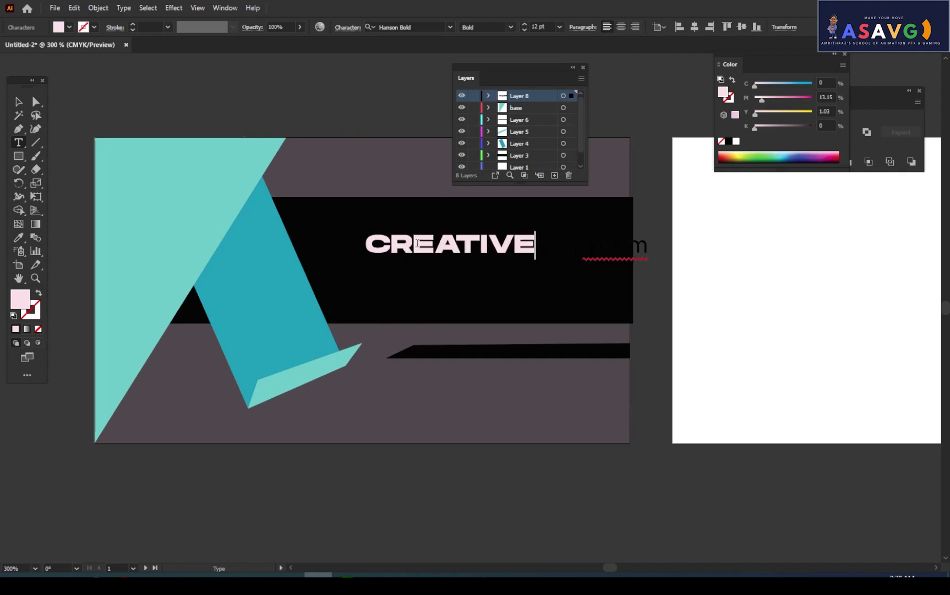
{"action": "left_click", "coordinate": [18, 102]}
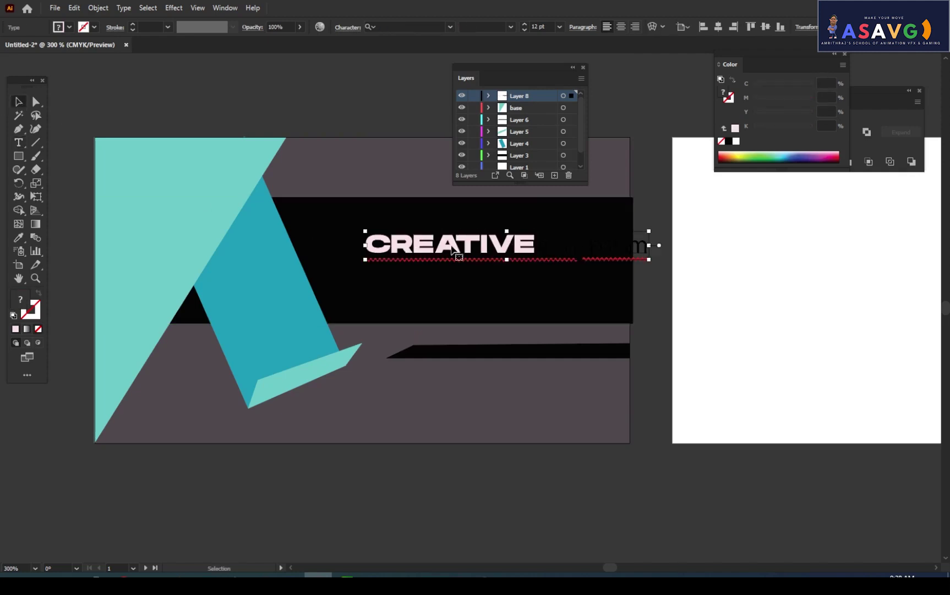
{"action": "left_click_drag", "start_coordinate": [449, 251], "coordinate": [398, 241]}
Set the CREATIVE text fill to white
{"action": "key", "text": "t"}
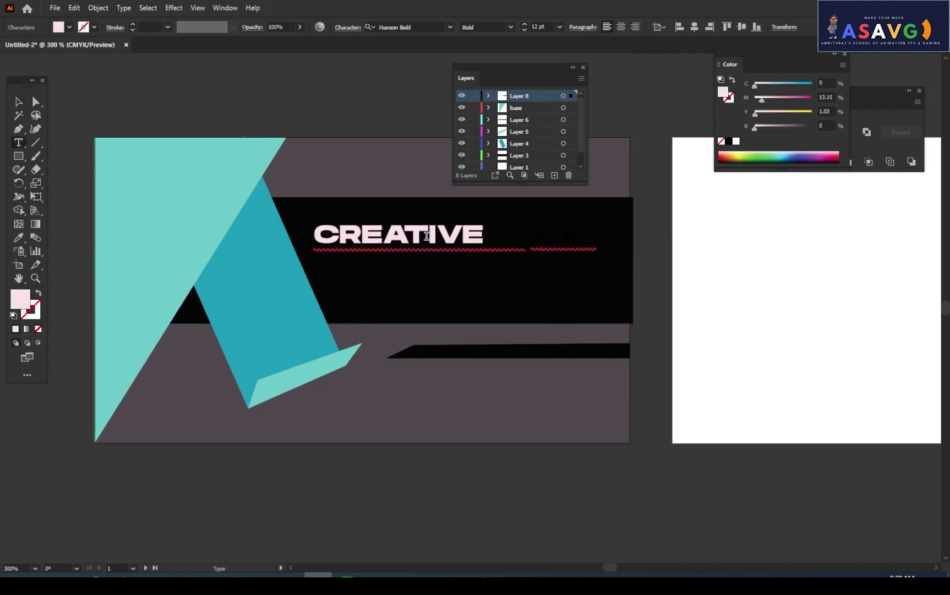
{"action": "left_click_drag", "start_coordinate": [486, 237], "coordinate": [312, 237]}
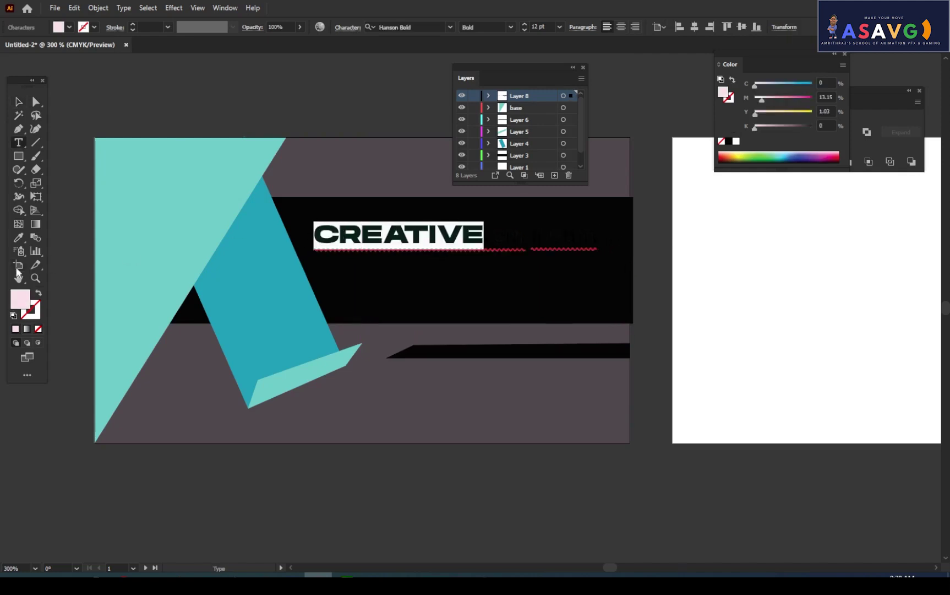
{"action": "double_click", "coordinate": [26, 303]}
{"action": "left_click", "coordinate": [414, 346]}
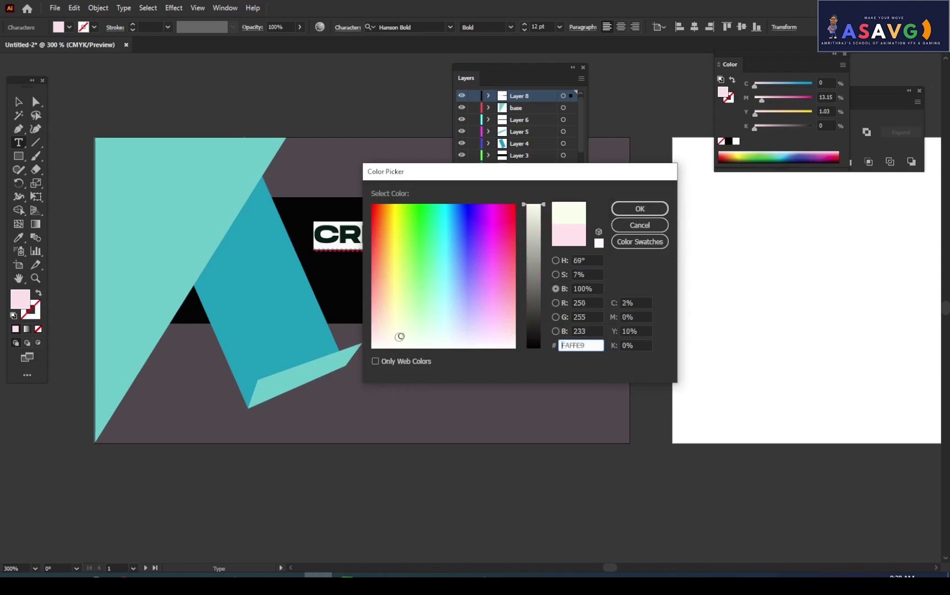
{"action": "left_click", "coordinate": [640, 208]}
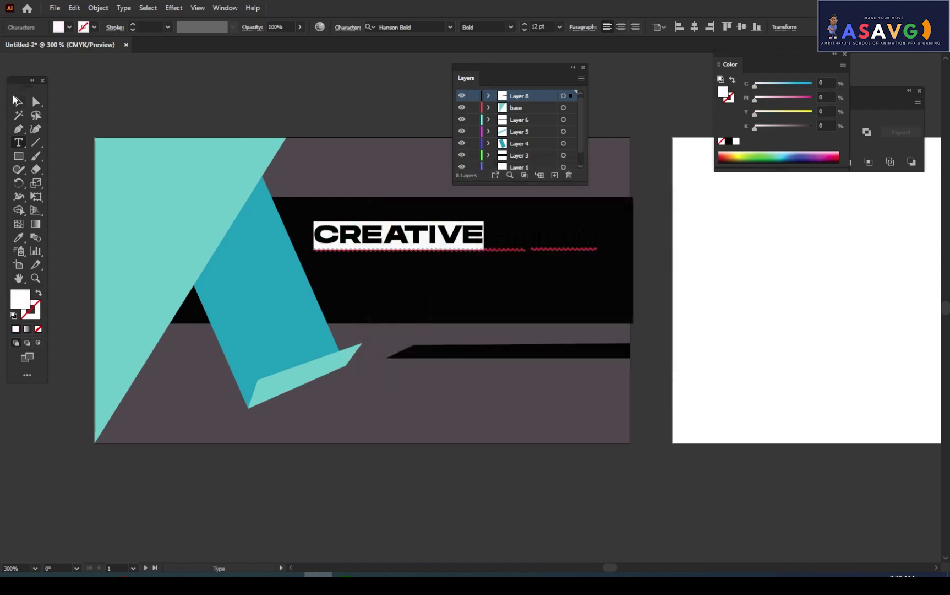
Duplicate CREATIVE below the original and retype the copy as BUSINESS
{"action": "left_click", "coordinate": [16, 100]}
{"action": "left_click", "coordinate": [423, 255]}
{"action": "left_click_drag", "start_coordinate": [418, 247], "coordinate": [478, 278]}
{"action": "key", "text": "t"}
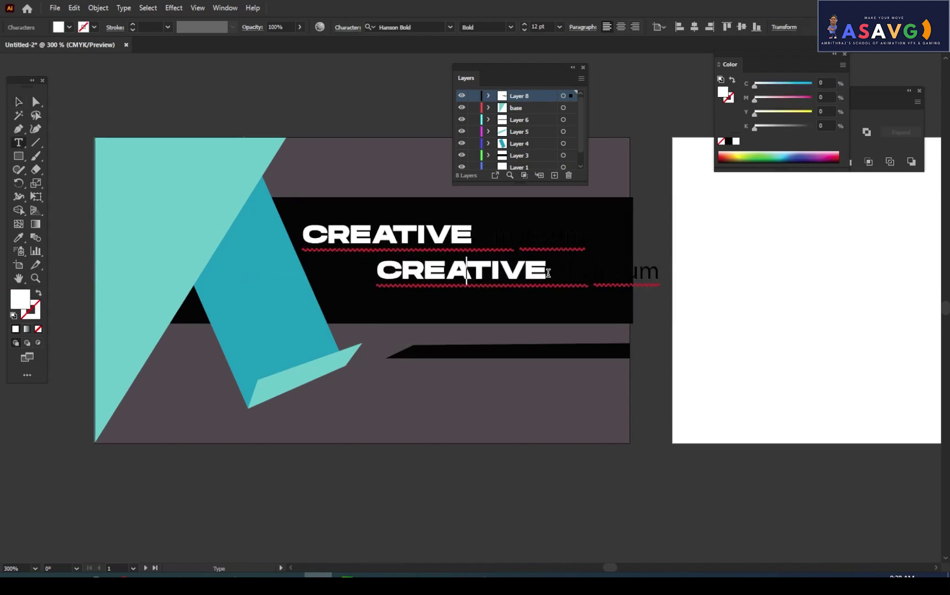
{"action": "left_click_drag", "start_coordinate": [549, 272], "coordinate": [384, 267]}
{"action": "type", "text": "B"}
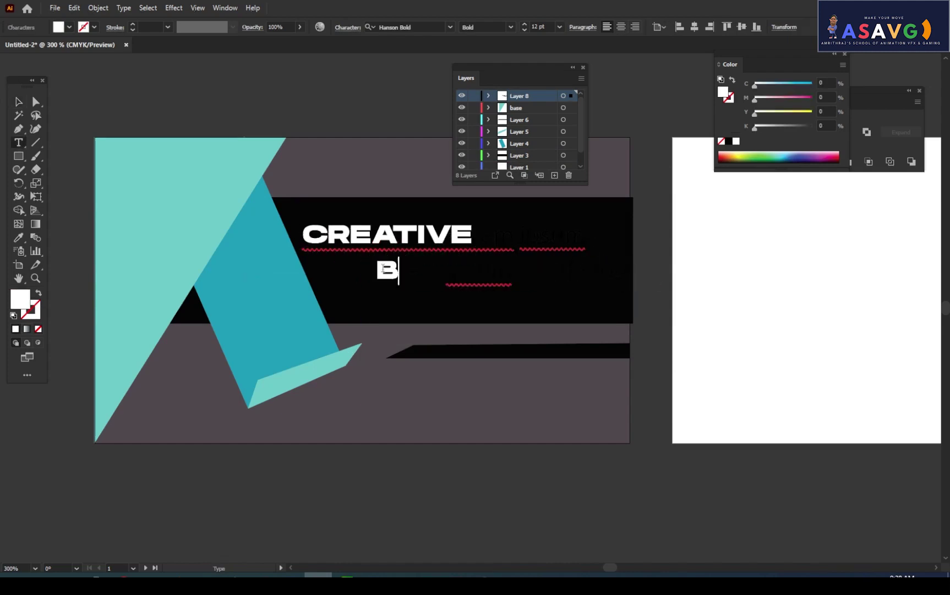
{"action": "type", "text": "USINESS"}
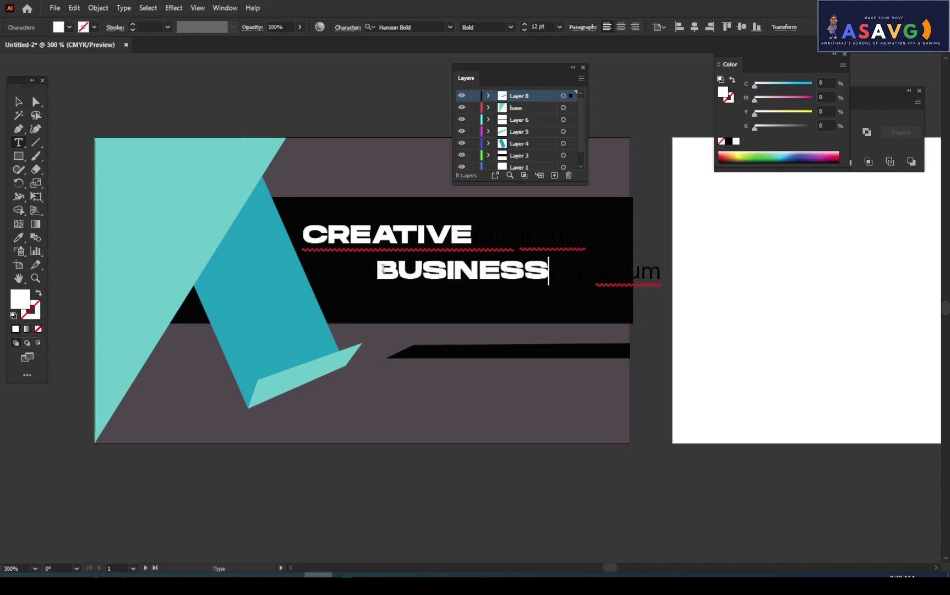
{"action": "left_click", "coordinate": [24, 102]}
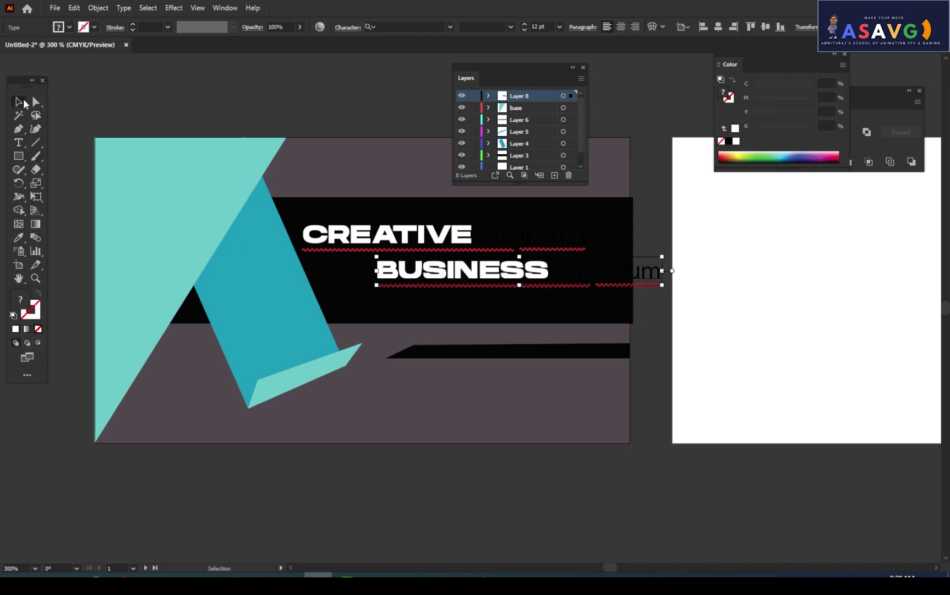
{"action": "left_click", "coordinate": [297, 108]}
Shrink CREATIVE and BUSINESS and align BUSINESS directly under CREATIVE
{"action": "left_click", "coordinate": [428, 240]}
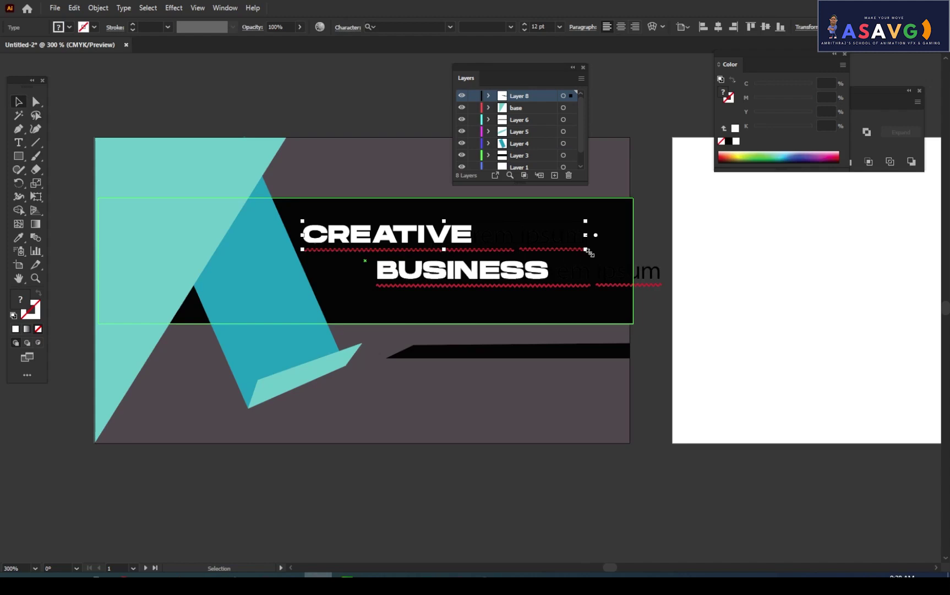
{"action": "left_click_drag", "start_coordinate": [590, 252], "coordinate": [549, 248]}
{"action": "left_click_drag", "start_coordinate": [386, 246], "coordinate": [417, 239]}
{"action": "left_click", "coordinate": [559, 275]}
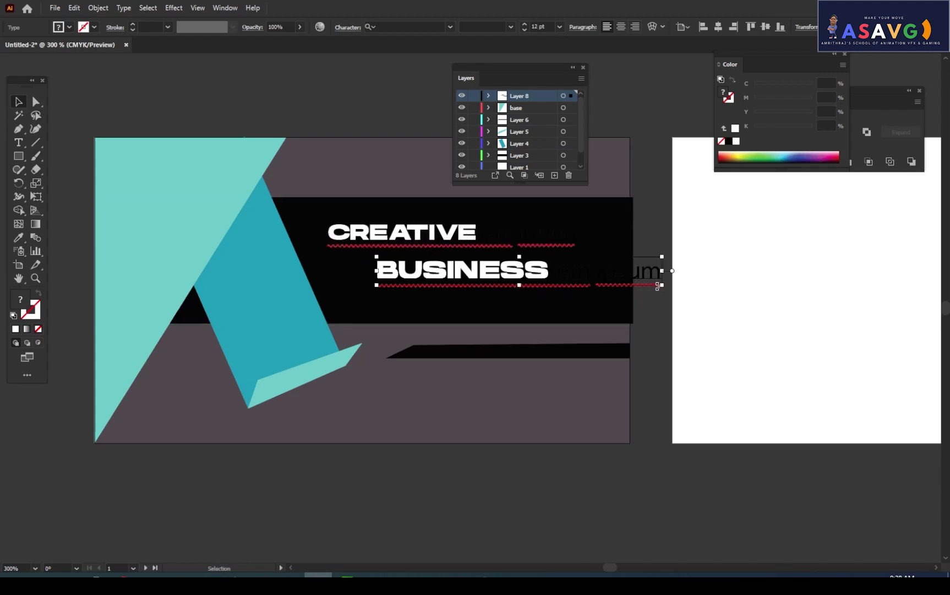
{"action": "left_click_drag", "start_coordinate": [661, 285], "coordinate": [566, 281]}
{"action": "left_click", "coordinate": [376, 148]}
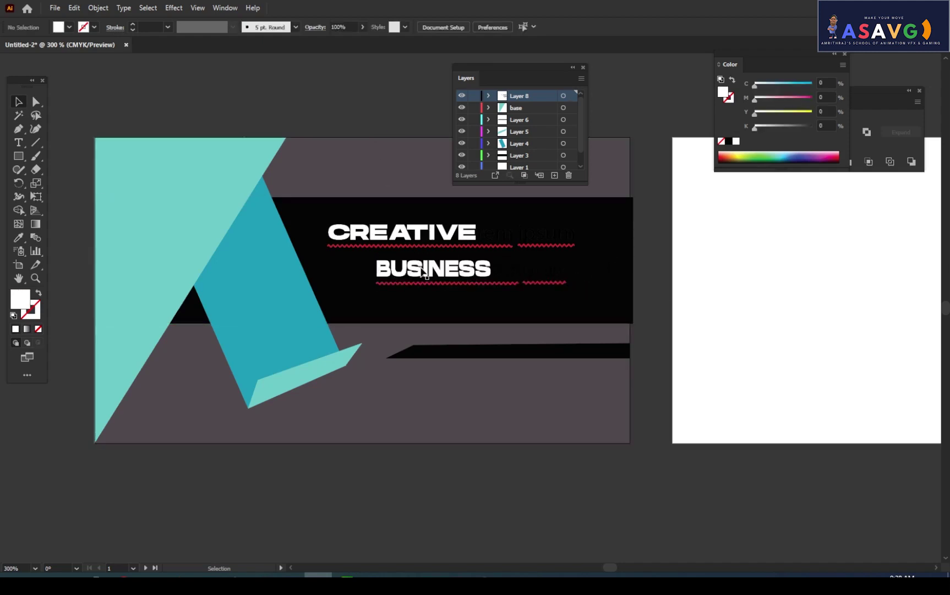
{"action": "left_click_drag", "start_coordinate": [426, 271], "coordinate": [403, 264]}
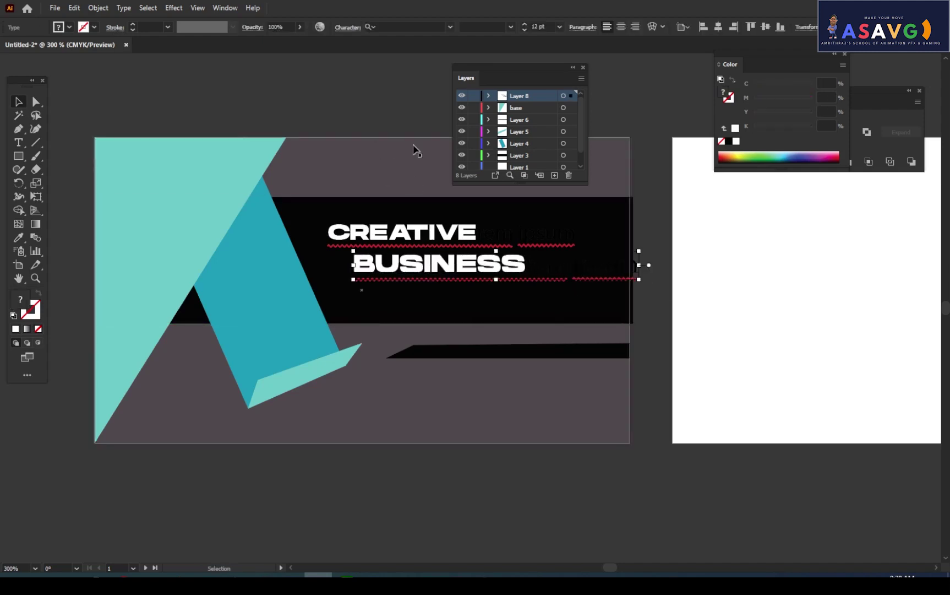
{"action": "left_click", "coordinate": [416, 150]}
{"action": "left_click", "coordinate": [396, 271]}
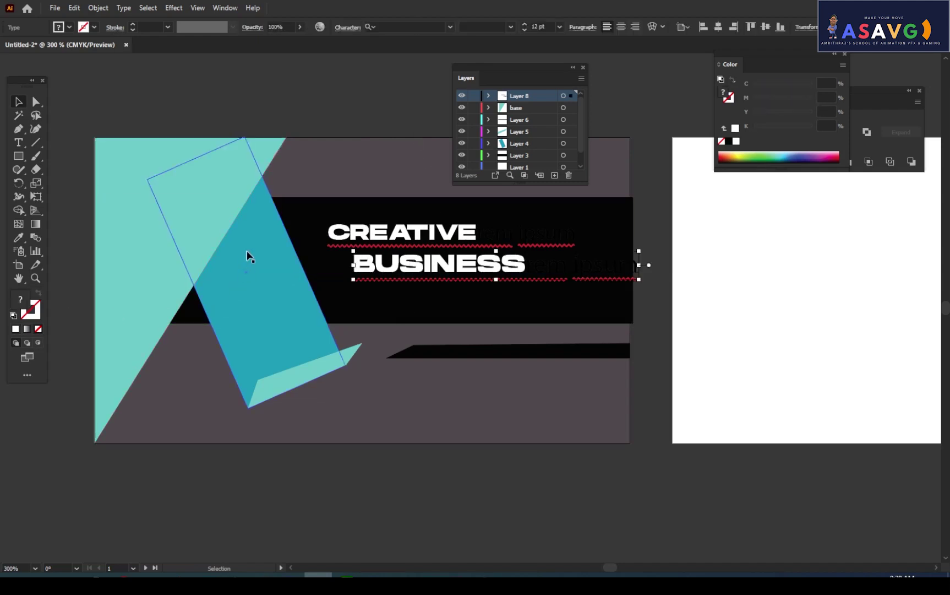
Colour the word BUSINESS light cyan, leaving CREATIVE white
{"action": "double_click", "coordinate": [22, 311]}
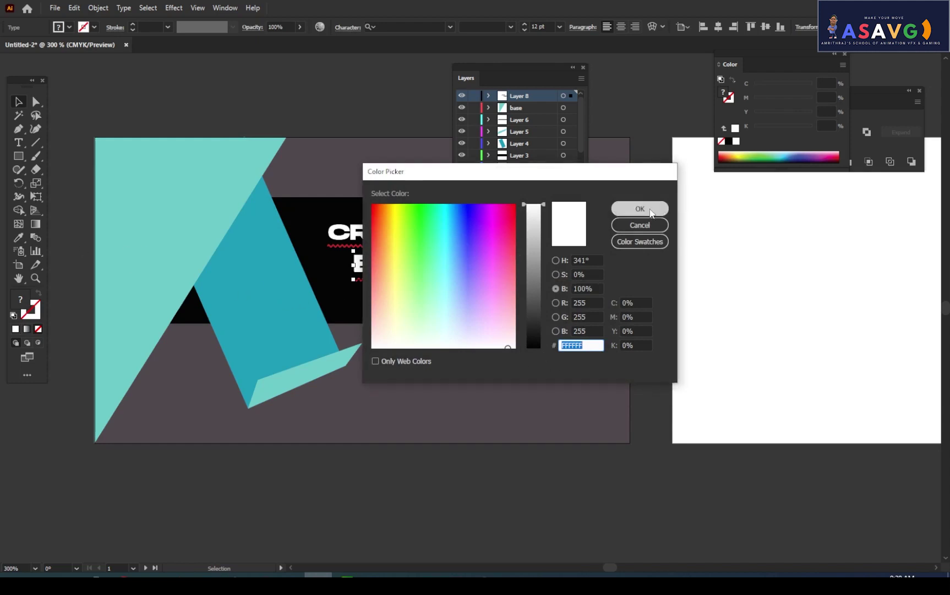
{"action": "left_click", "coordinate": [445, 241]}
{"action": "left_click", "coordinate": [456, 294]}
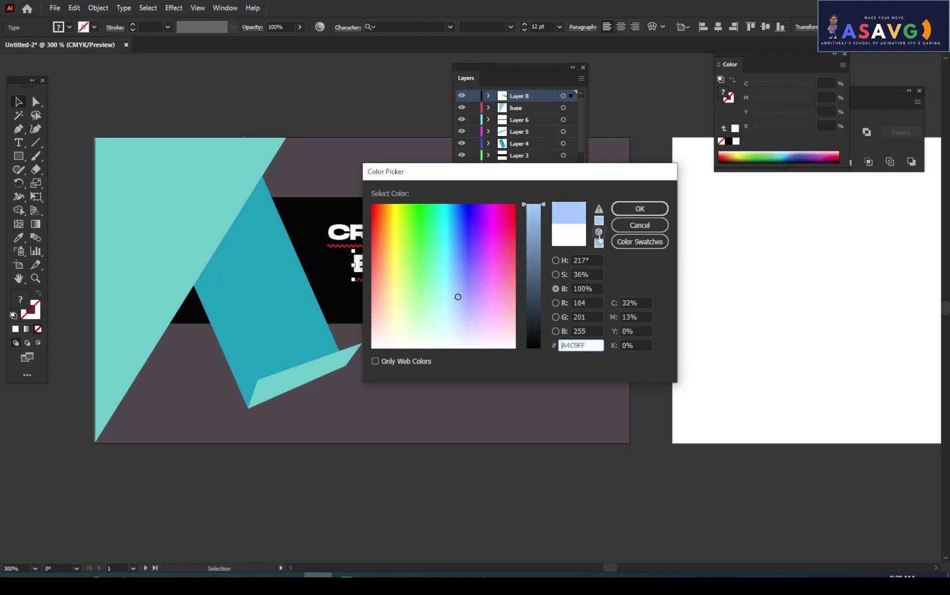
{"action": "left_click", "coordinate": [640, 224]}
{"action": "double_click", "coordinate": [476, 235]}
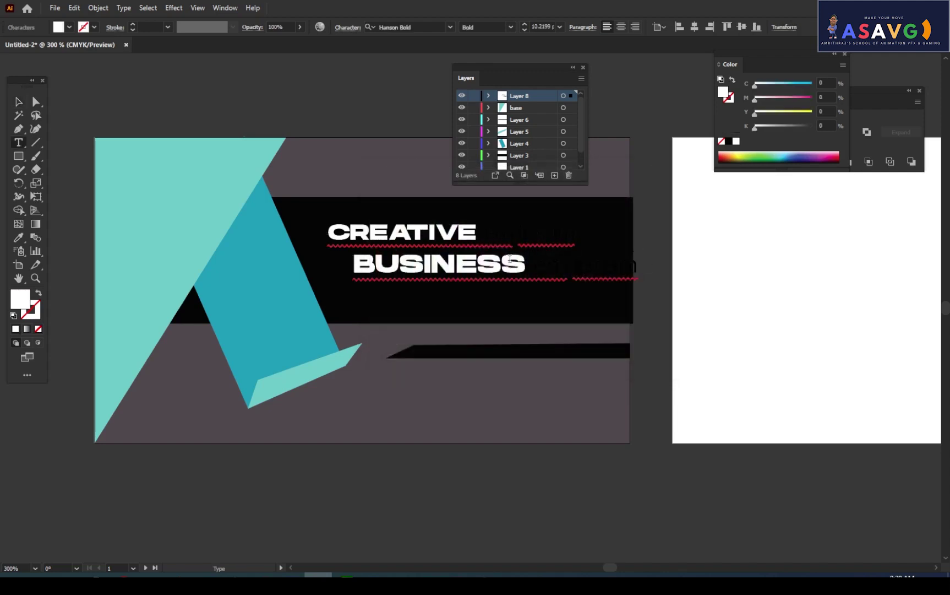
{"action": "double_click", "coordinate": [517, 263]}
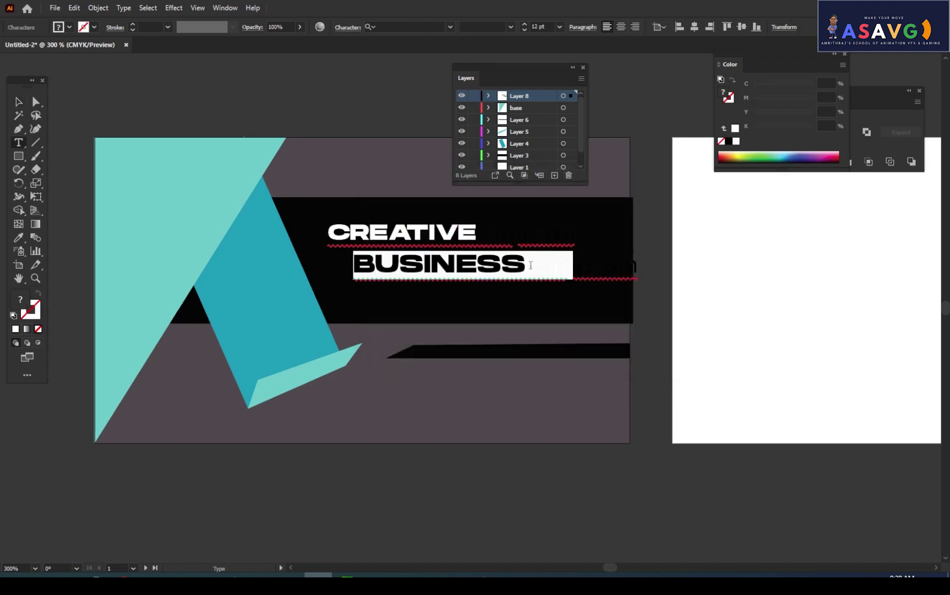
{"action": "double_click", "coordinate": [30, 307]}
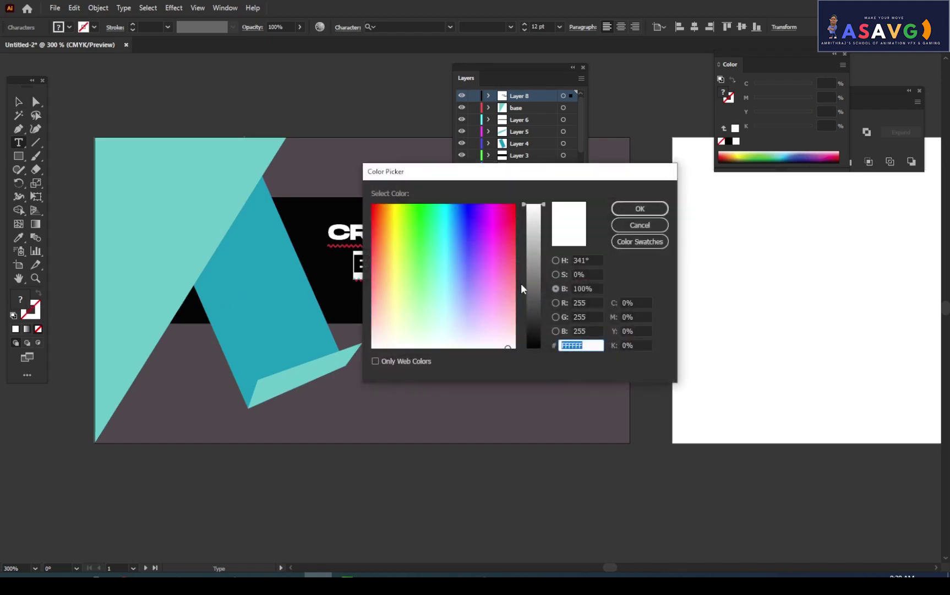
{"action": "left_click_drag", "start_coordinate": [511, 275], "coordinate": [448, 236]}
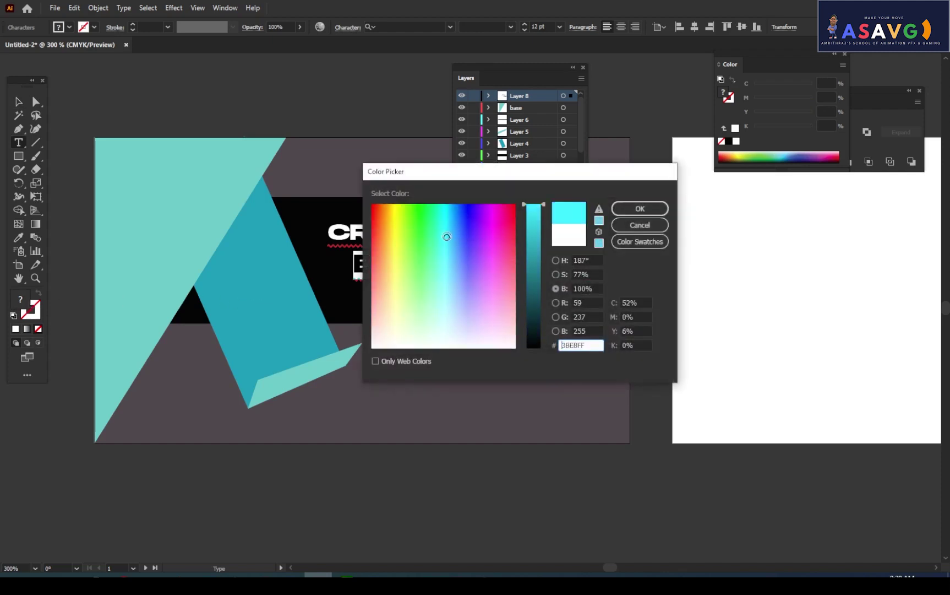
{"action": "left_click", "coordinate": [640, 208]}
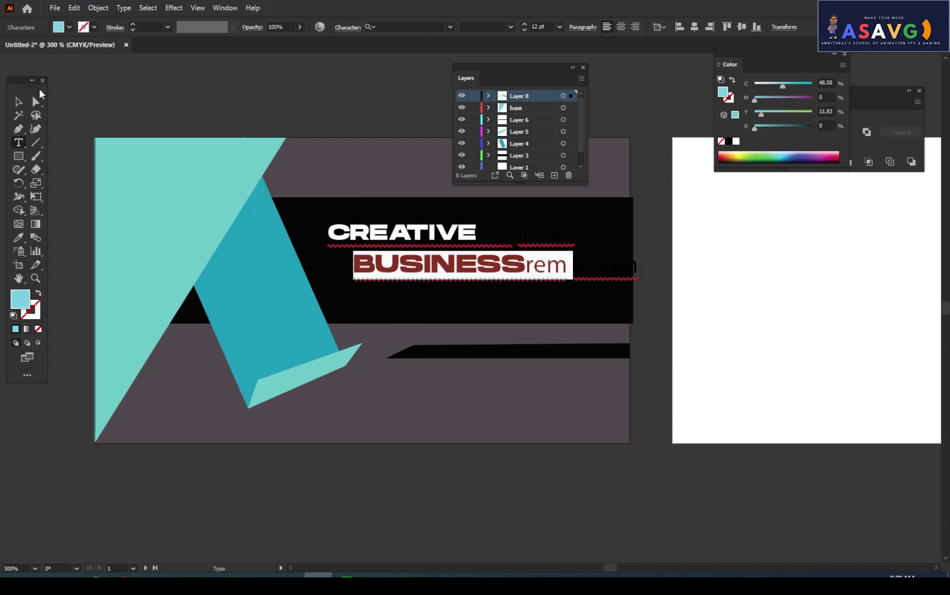
Delete the leftover letters after BUSINESS and shift the word slightly up-left
{"action": "left_click", "coordinate": [533, 265]}
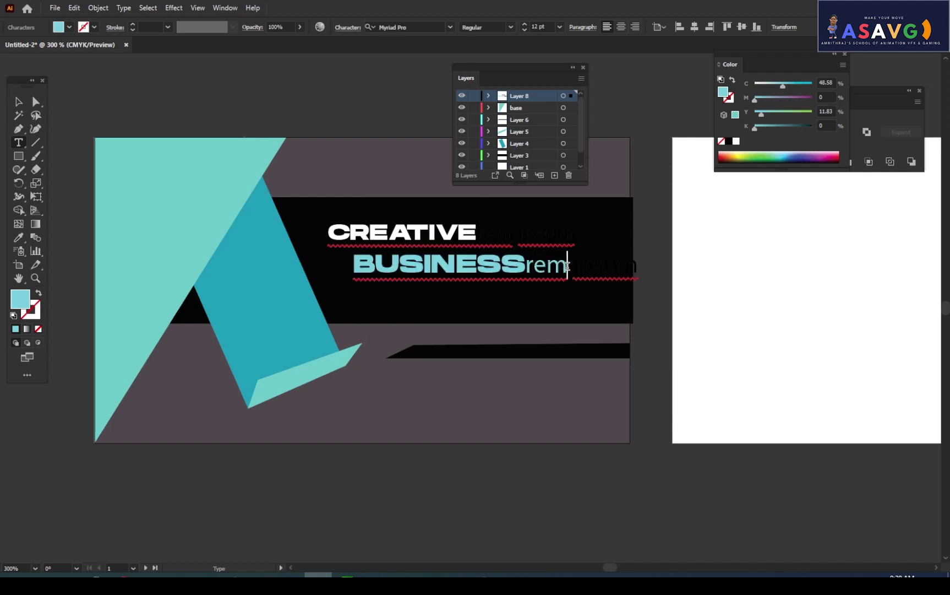
{"action": "key", "text": "BackSpace"}
{"action": "key", "text": "BackSpace"}
{"action": "key", "text": "BackSpace"}
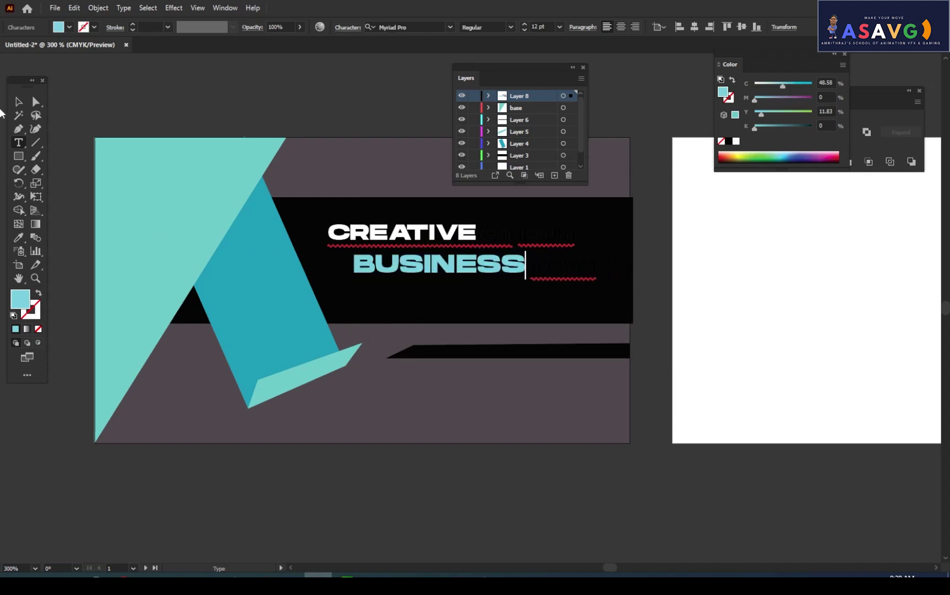
{"action": "left_click", "coordinate": [17, 102]}
{"action": "left_click_drag", "start_coordinate": [444, 266], "coordinate": [437, 262]}
Place LOGO.png from the Create business flyer folder onto the black band
{"action": "left_click", "coordinate": [395, 140]}
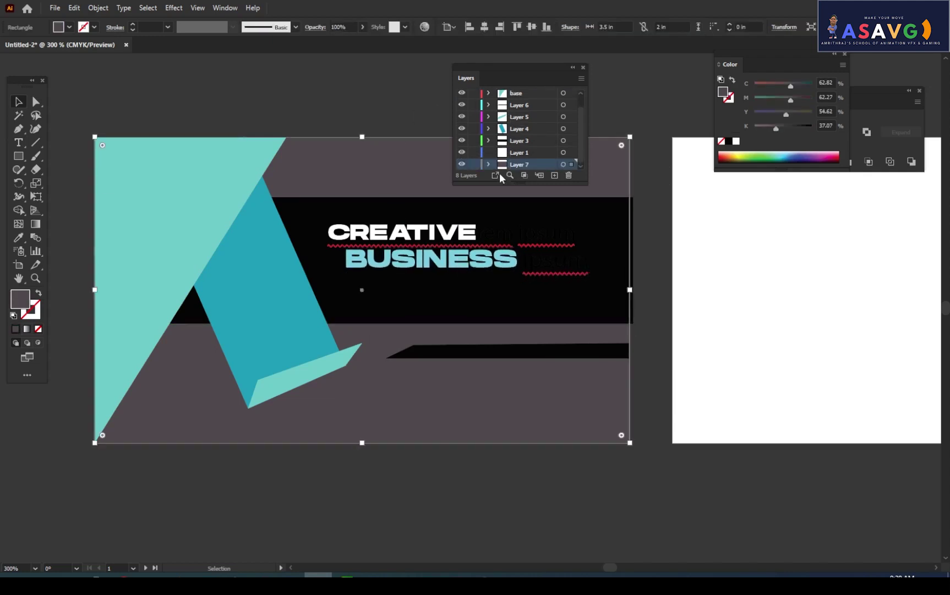
{"action": "left_click", "coordinate": [56, 8]}
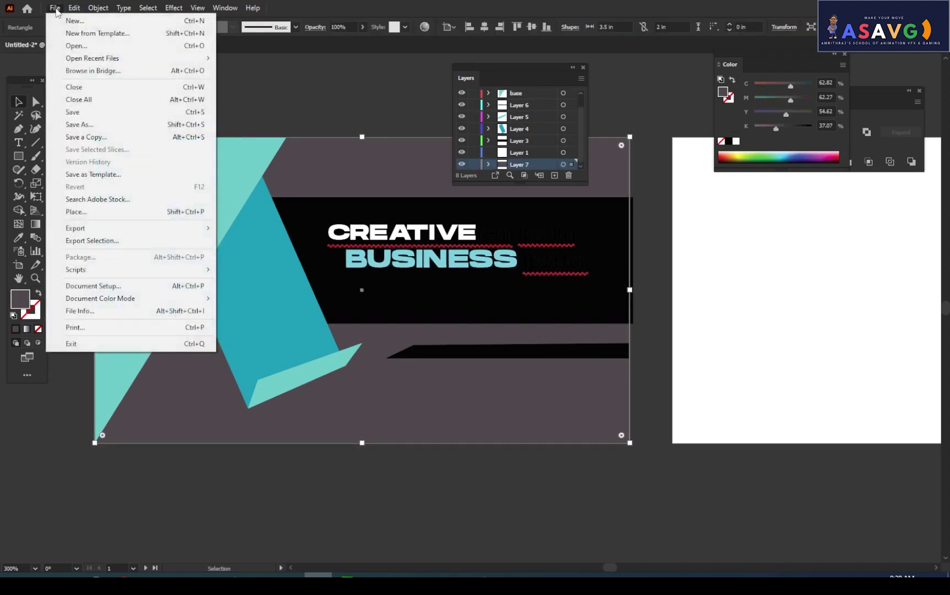
{"action": "left_click", "coordinate": [75, 211]}
{"action": "type", "text": "F:\\Amrith\\Photoshop\\Create business flyer\\"}
{"action": "key", "text": "Return"}
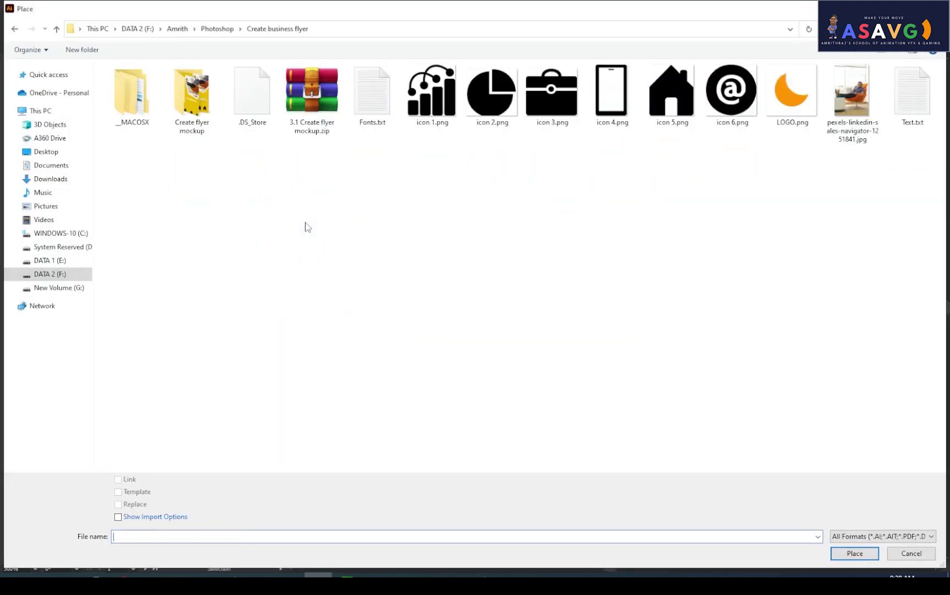
{"action": "double_click", "coordinate": [793, 91]}
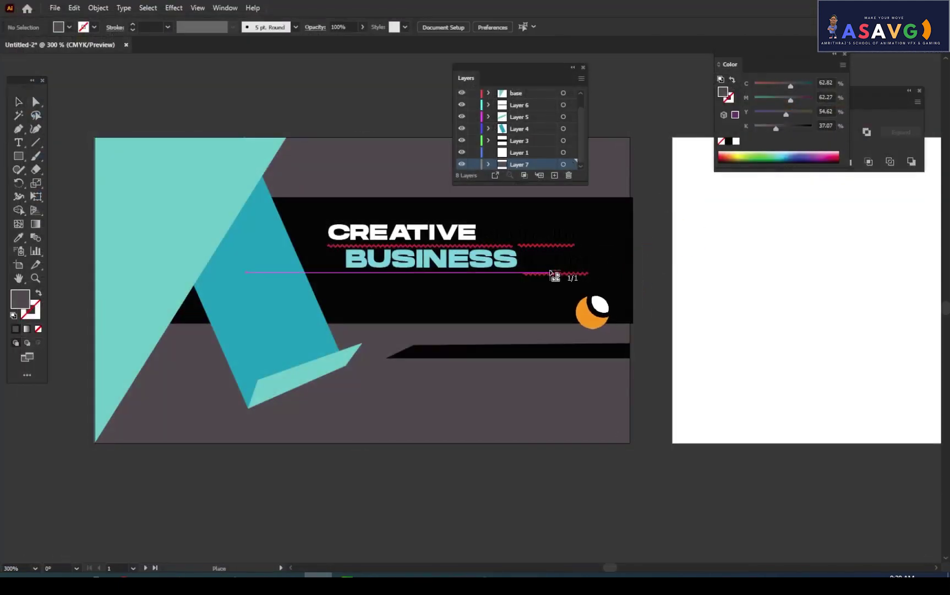
{"action": "left_click_drag", "start_coordinate": [553, 238], "coordinate": [590, 272]}
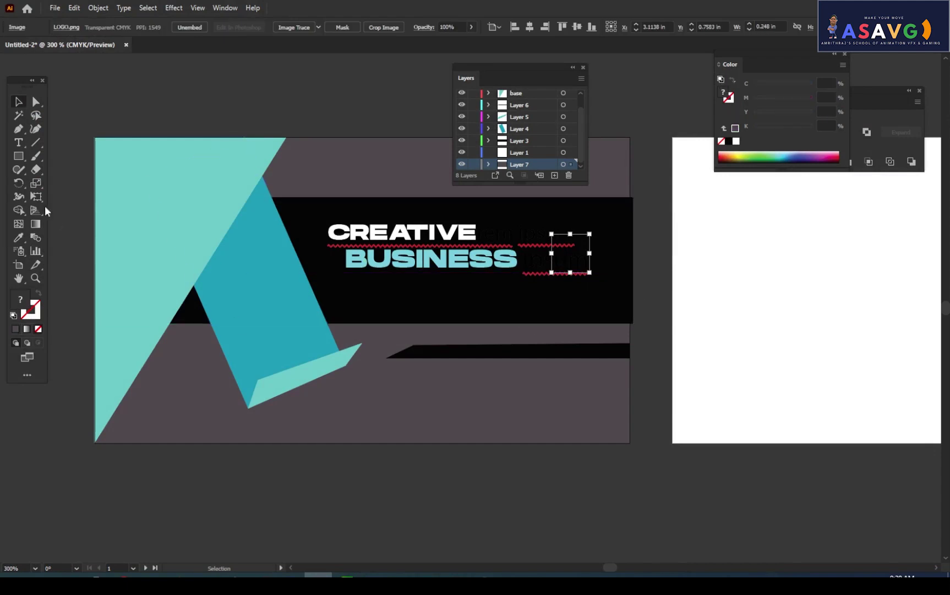
{"action": "left_click", "coordinate": [554, 214]}
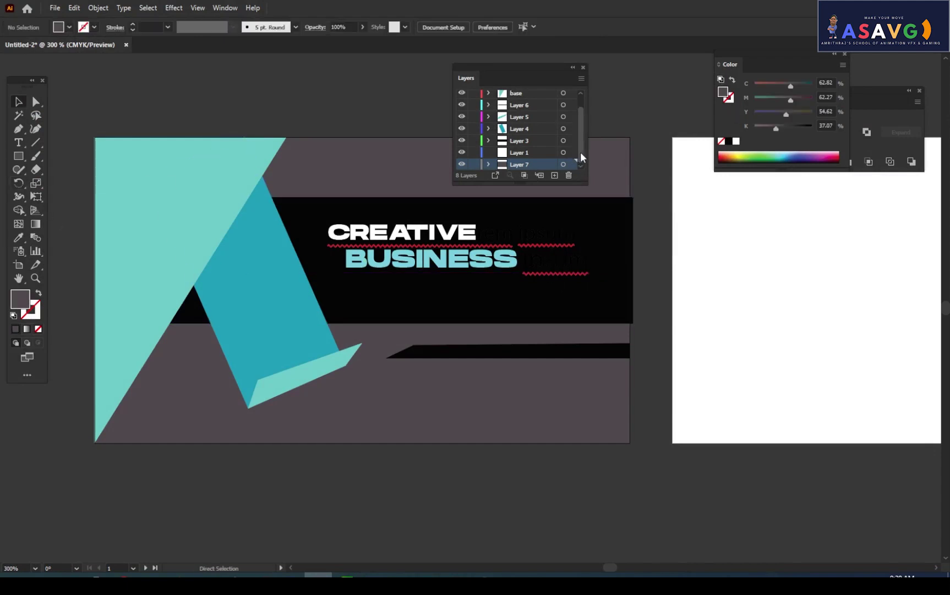
{"action": "left_click_drag", "start_coordinate": [580, 151], "coordinate": [582, 120]}
Add a new layer above Layer 8 and place LOGO.png on it, right of BUSINESS
{"action": "left_click", "coordinate": [545, 97]}
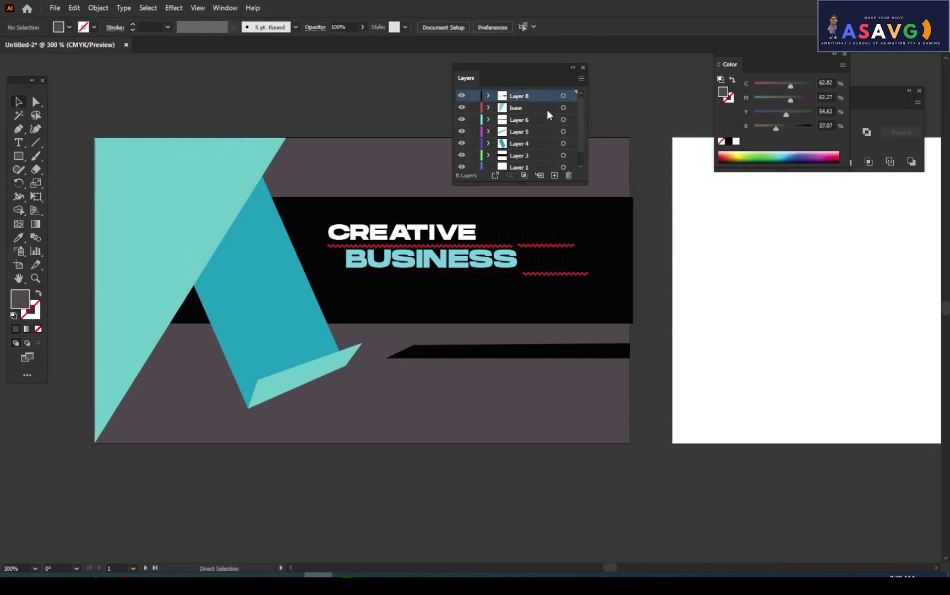
{"action": "left_click", "coordinate": [557, 175]}
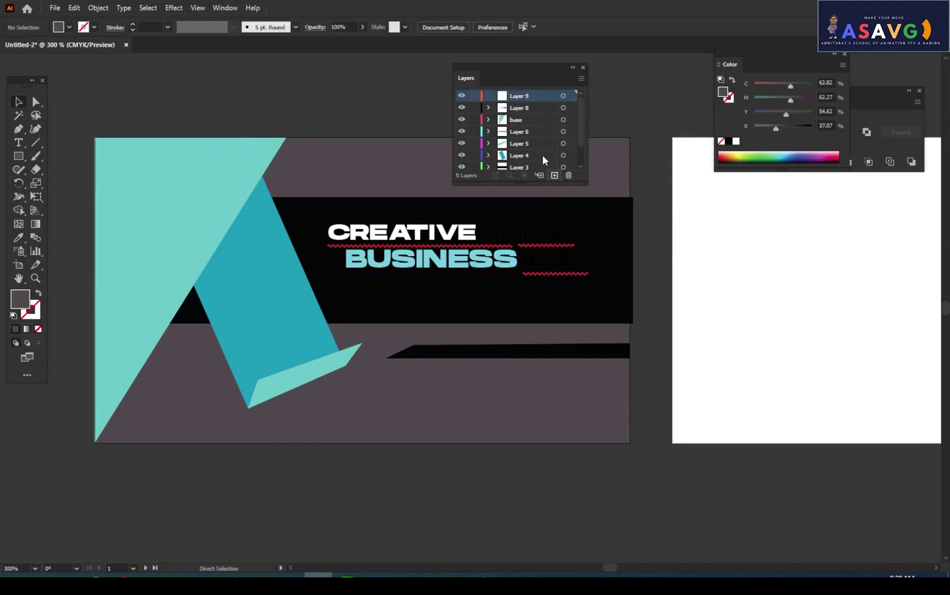
{"action": "left_click", "coordinate": [52, 9]}
{"action": "left_click", "coordinate": [72, 213]}
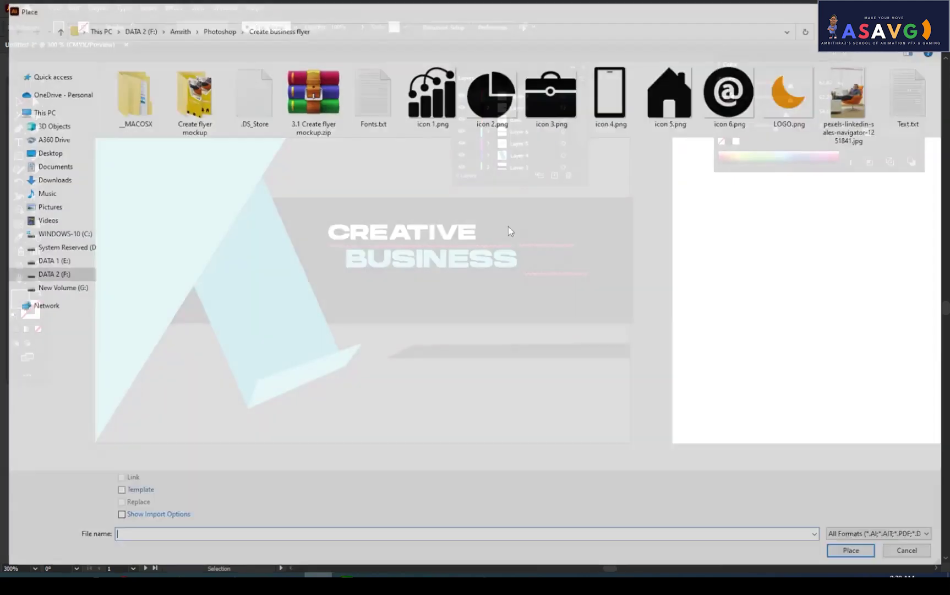
{"action": "double_click", "coordinate": [788, 121]}
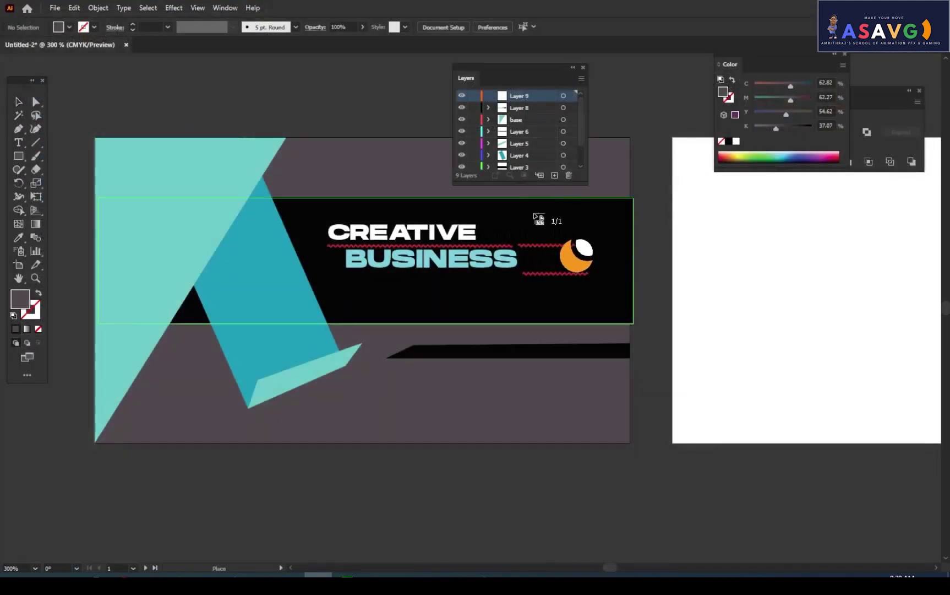
{"action": "left_click_drag", "start_coordinate": [590, 264], "coordinate": [560, 252]}
{"action": "left_click", "coordinate": [400, 126]}
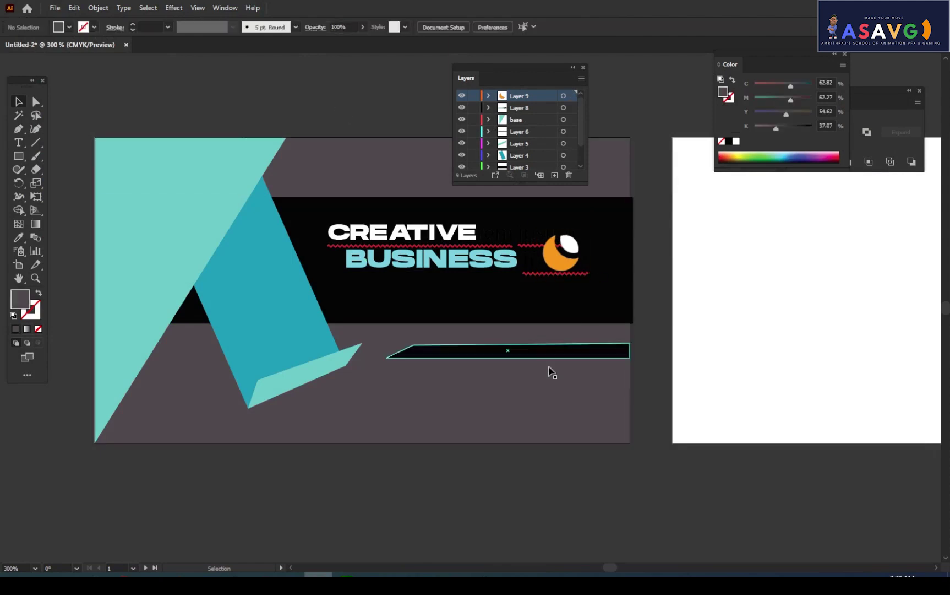
{"action": "left_click_drag", "start_coordinate": [515, 390], "coordinate": [510, 346]}
{"action": "left_click", "coordinate": [435, 300]}
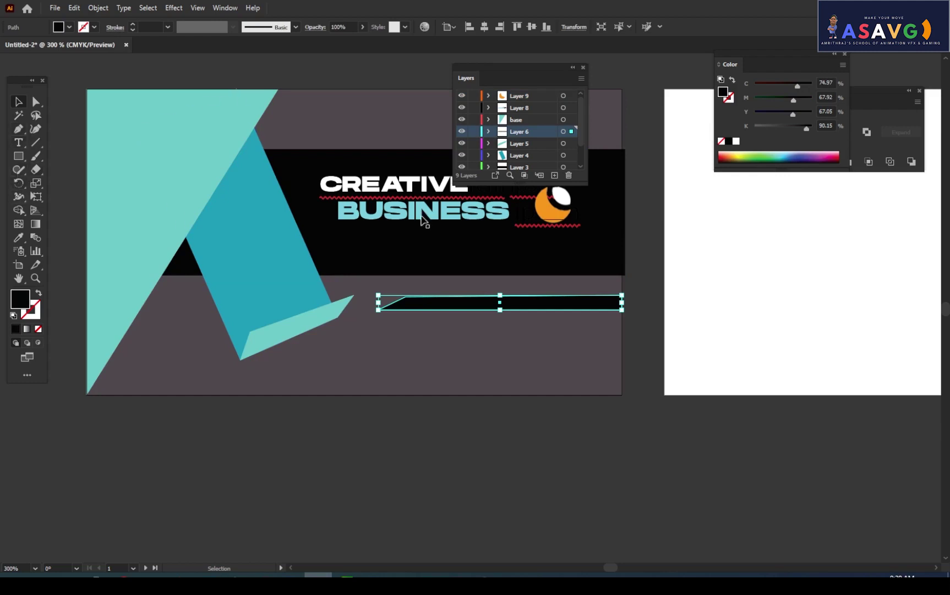
Duplicate the CREATIVE text down onto the thin black bar below the banner
{"action": "left_click", "coordinate": [348, 192]}
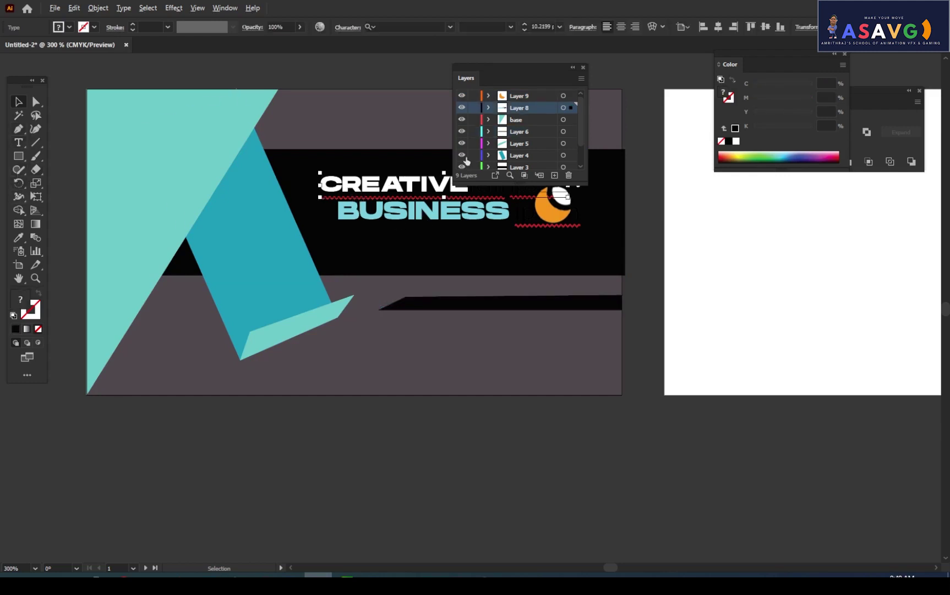
{"action": "left_click_drag", "start_coordinate": [525, 110], "coordinate": [528, 103]}
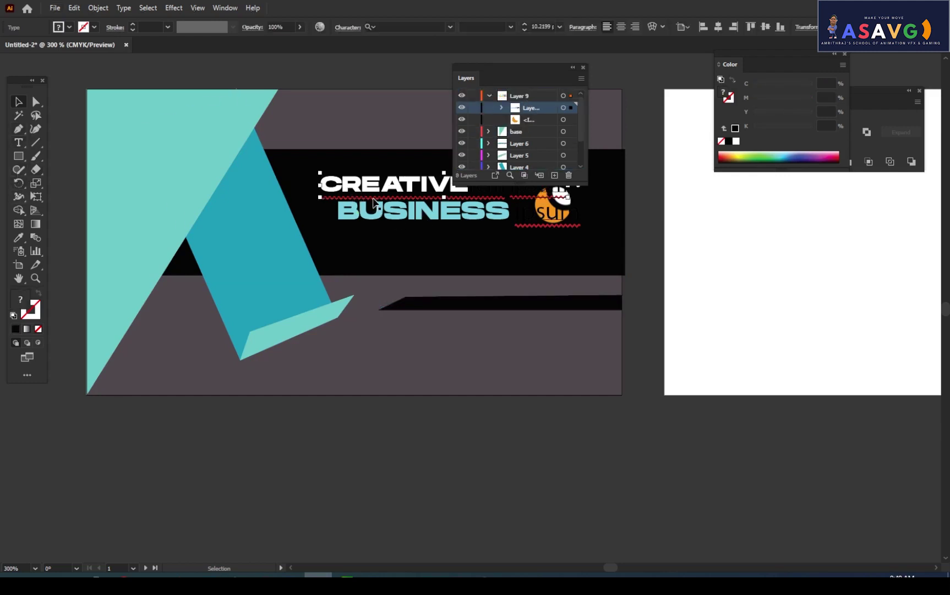
{"action": "left_click_drag", "start_coordinate": [373, 191], "coordinate": [473, 309]}
{"action": "double_click", "coordinate": [473, 309]}
{"action": "key", "text": "ctrl+a"}
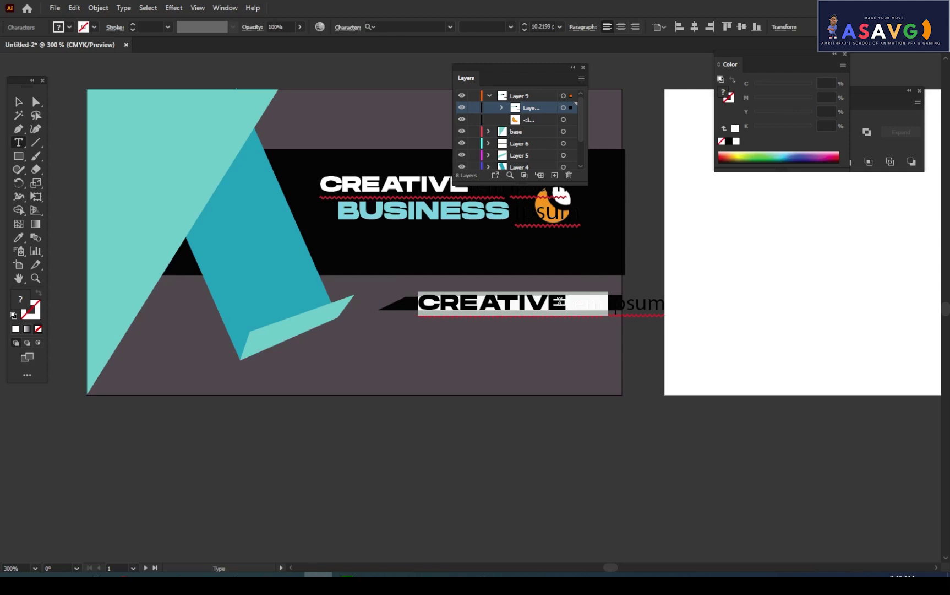
{"action": "left_click_drag", "start_coordinate": [566, 302], "coordinate": [416, 305]}
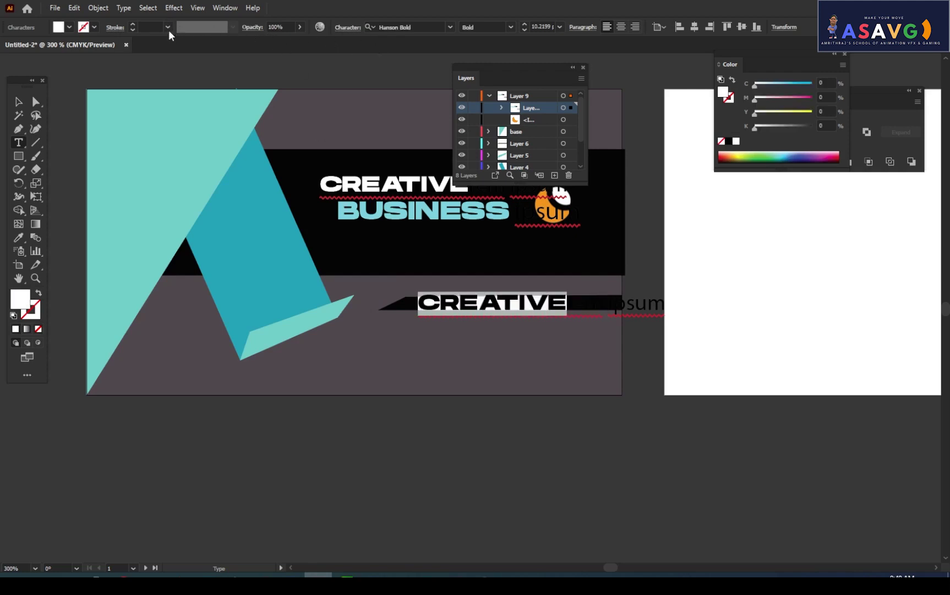
{"action": "left_click", "coordinate": [524, 29]}
{"action": "left_click", "coordinate": [524, 29]}
{"action": "left_click", "coordinate": [523, 30]}
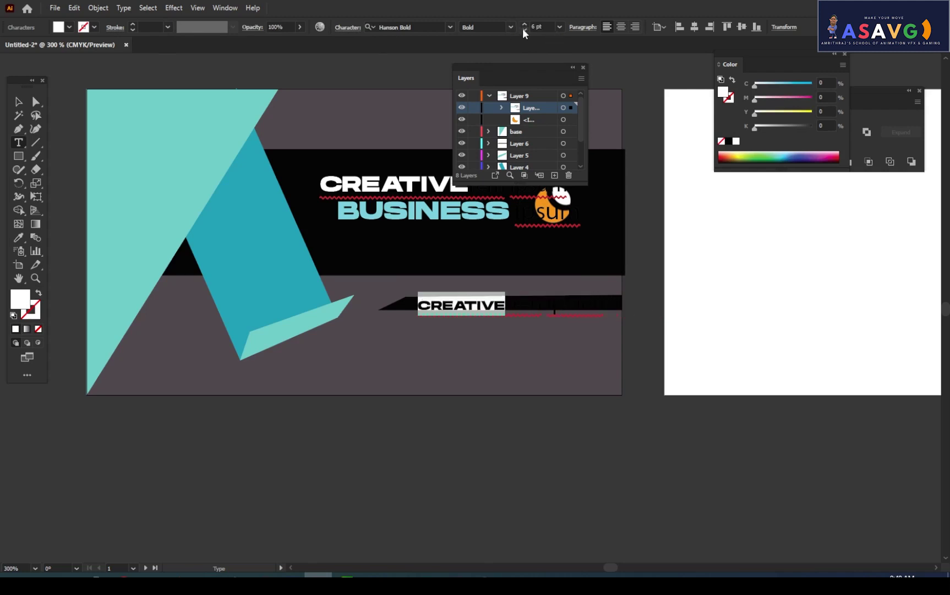
{"action": "left_click", "coordinate": [523, 29]}
{"action": "left_click_drag", "start_coordinate": [490, 304], "coordinate": [410, 305]}
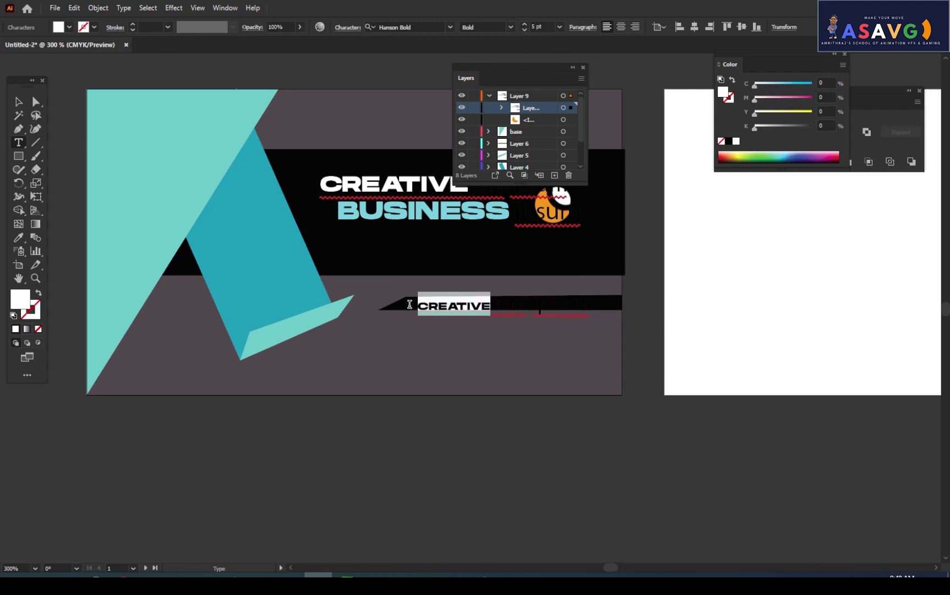
{"action": "type", "text": "www"}
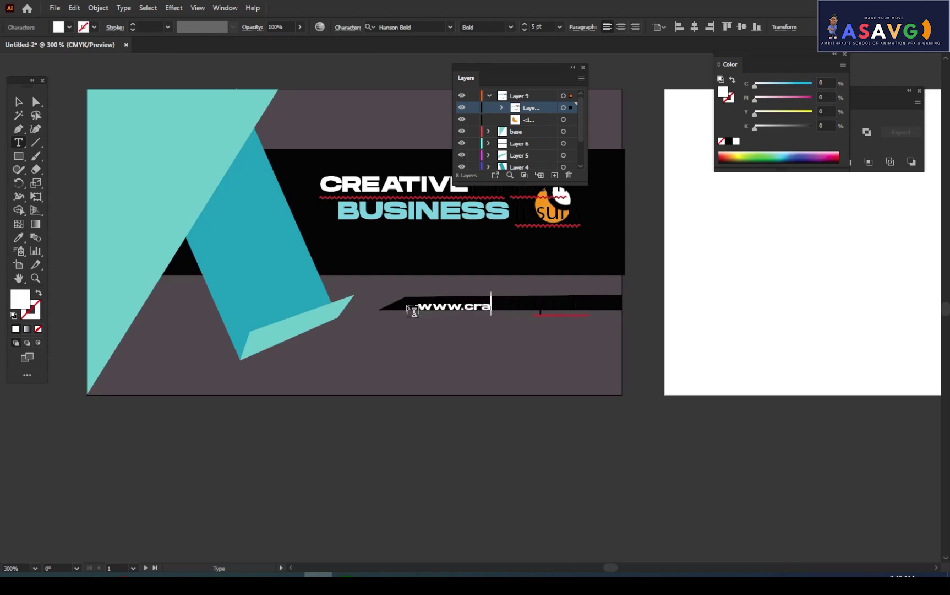
{"action": "type", "text": ".creativebusi"}
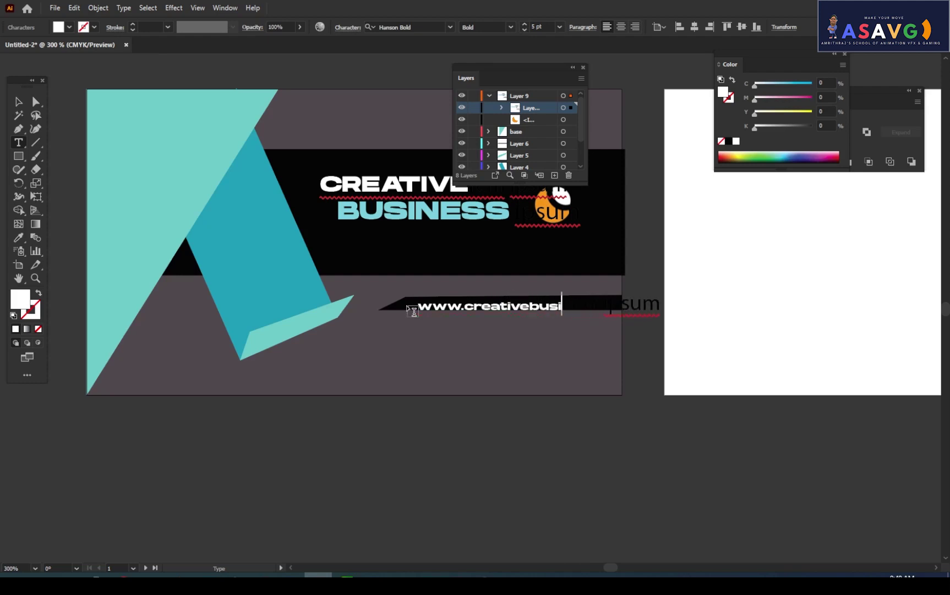
{"action": "type", "text": "ness"}
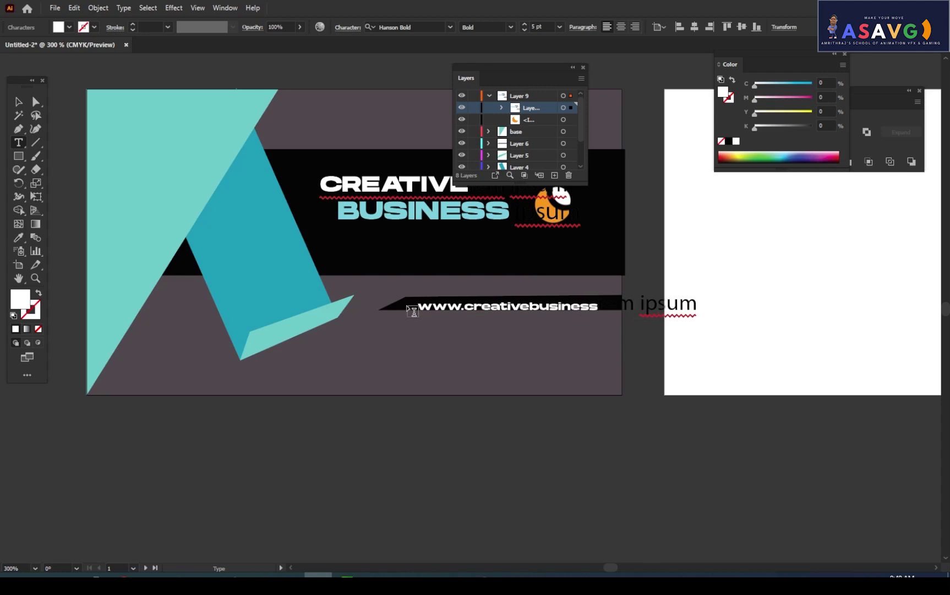
{"action": "type", "text": ".comre"}
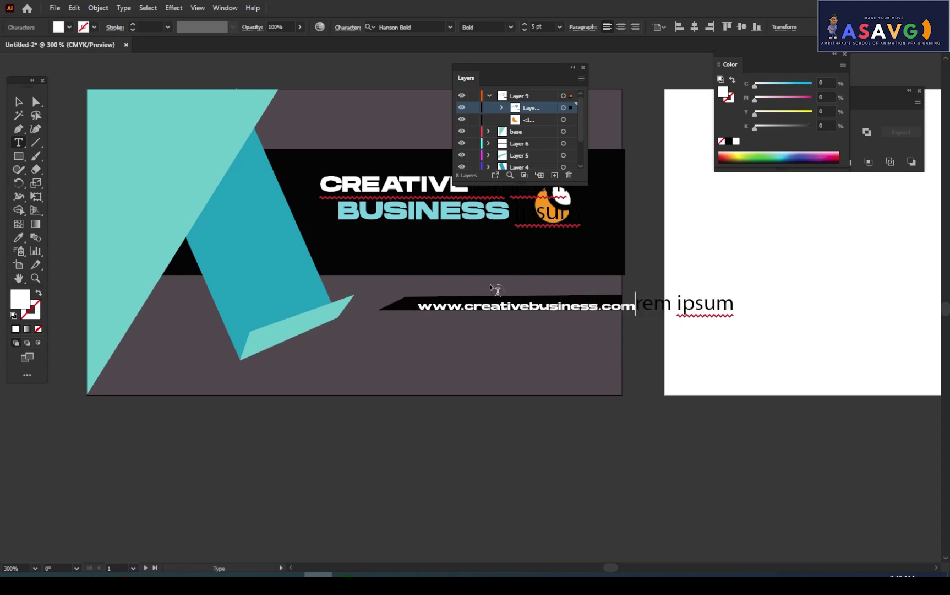
{"action": "key", "text": "Escape"}
Delete the stray 'rem ipsum' after the URL and the Lorem ipsum placeholder on the second artboard
{"action": "left_click", "coordinate": [733, 303]}
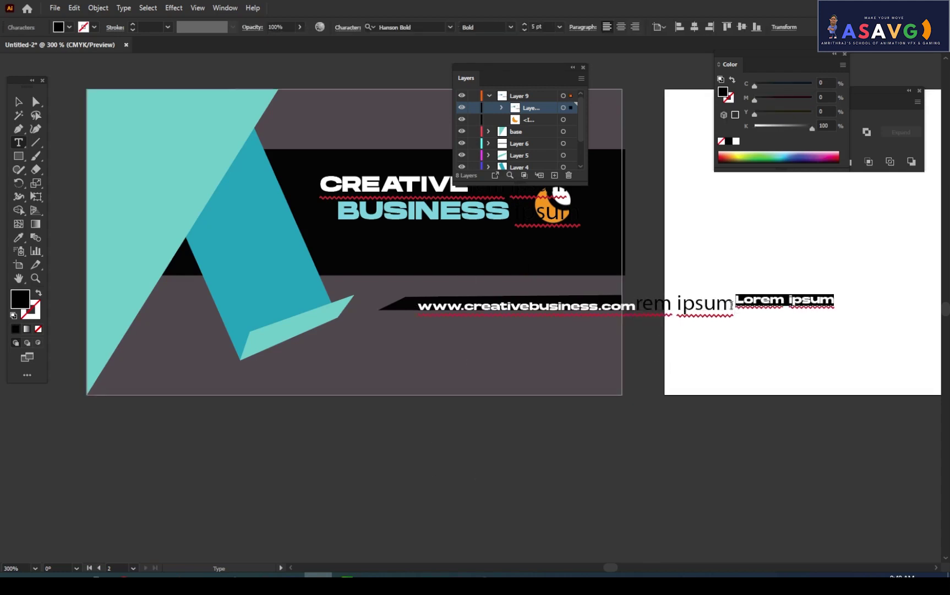
{"action": "left_click_drag", "start_coordinate": [734, 305], "coordinate": [637, 315]}
{"action": "key", "text": "Escape"}
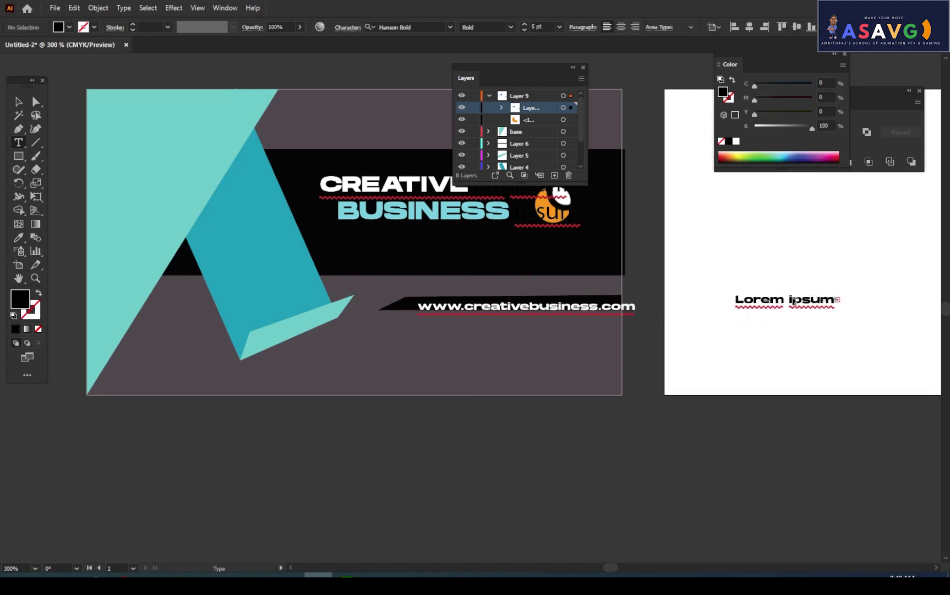
{"action": "left_click", "coordinate": [830, 301]}
{"action": "key", "text": "BackSpace"}
{"action": "key", "text": "BackSpace"}
{"action": "key", "text": "BackSpace"}
{"action": "key", "text": "BackSpace"}
{"action": "key", "text": "BackSpace"}
{"action": "key", "text": "BackSpace"}
{"action": "key", "text": "BackSpace"}
{"action": "key", "text": "BackSpace"}
{"action": "key", "text": "BackSpace"}
{"action": "key", "text": "BackSpace"}
{"action": "key", "text": "BackSpace"}
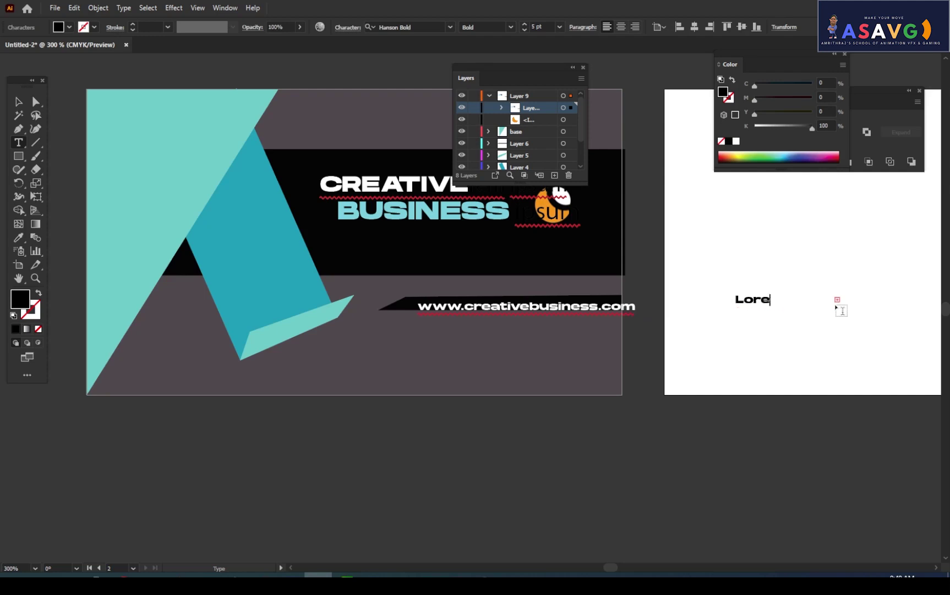
Nudge the web address slightly up and left on the black strip
{"action": "left_click", "coordinate": [18, 102]}
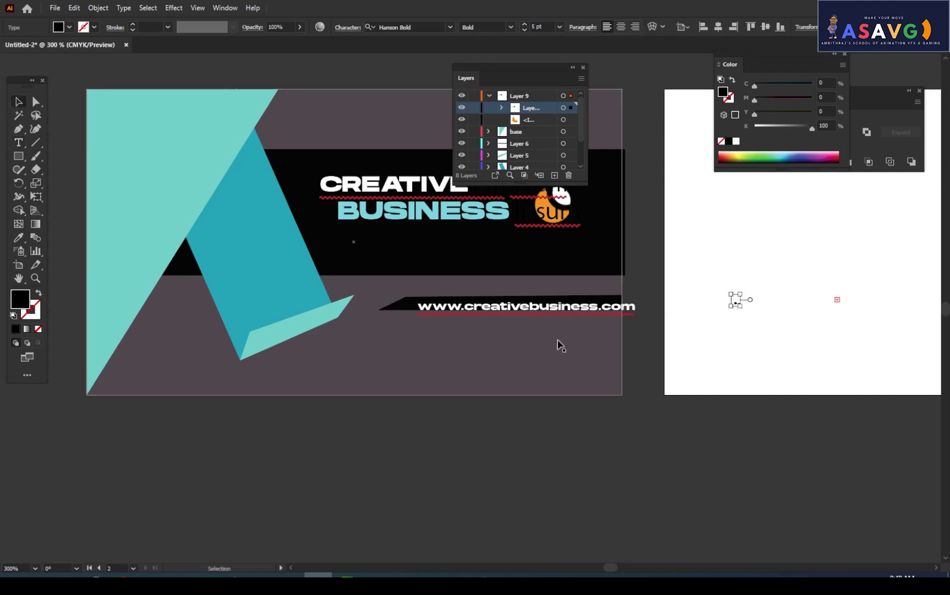
{"action": "left_click_drag", "start_coordinate": [537, 312], "coordinate": [522, 308]}
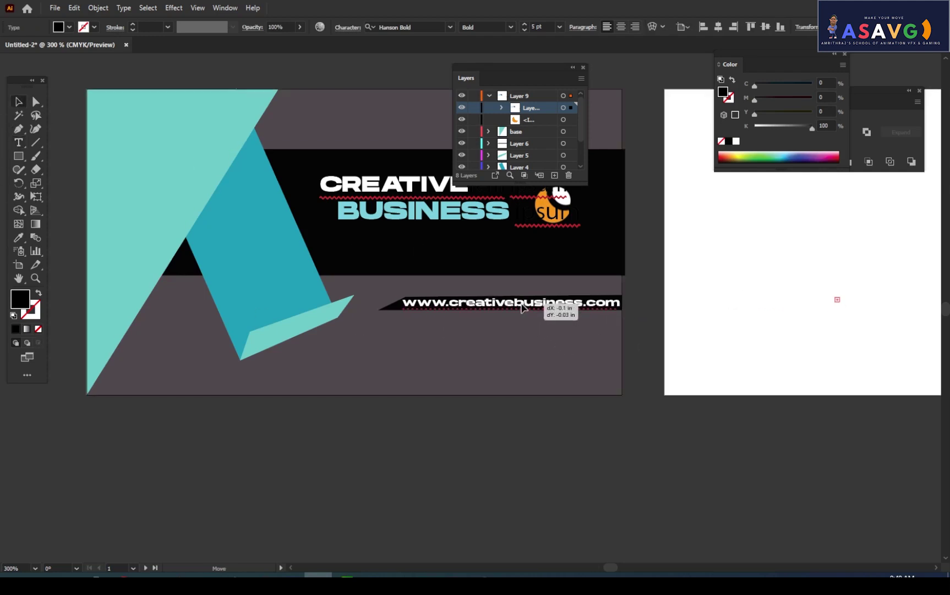
{"action": "left_click", "coordinate": [510, 365]}
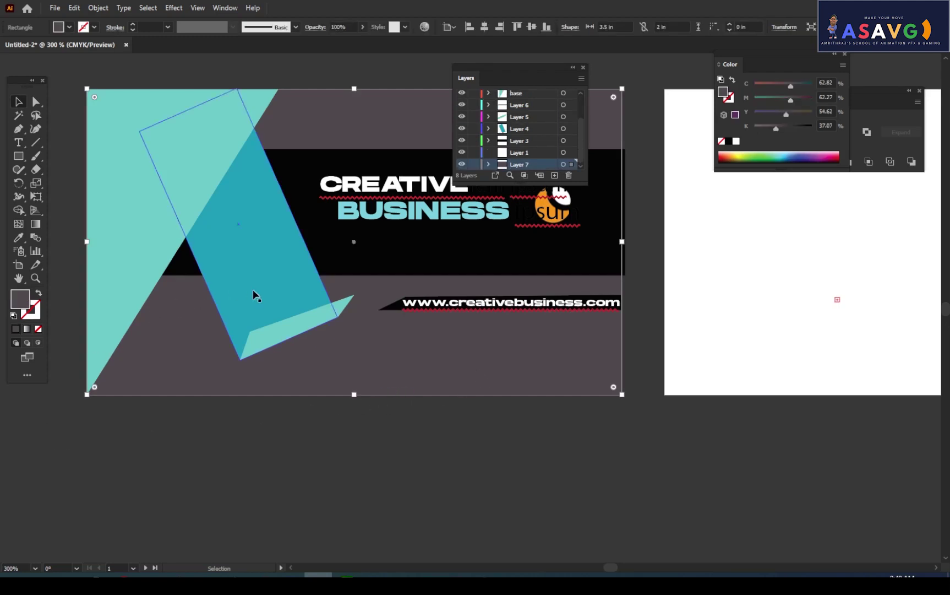
Delete the leftover placeholder text after BUSINESS and after CREATIVE
{"action": "key", "text": "f"}
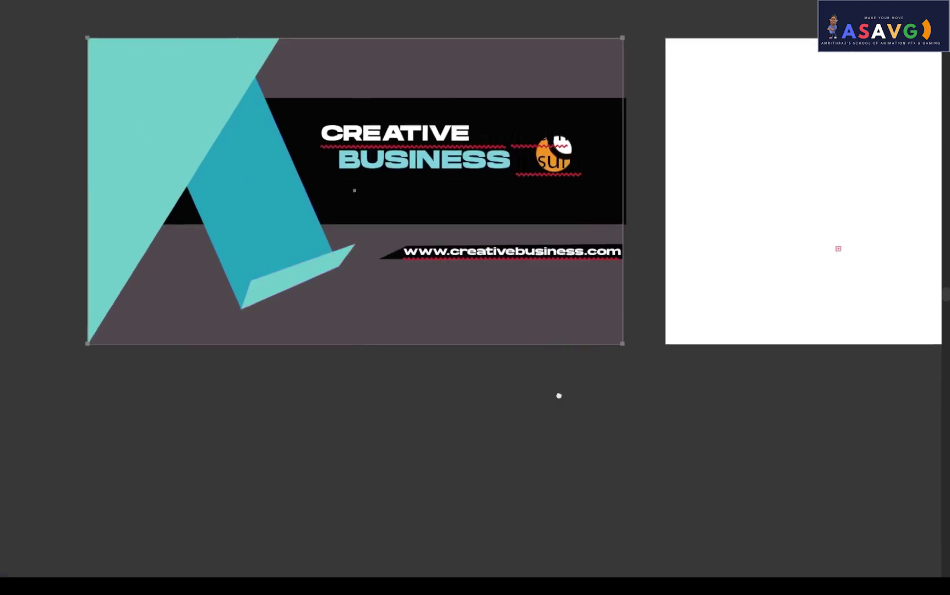
{"action": "left_click_drag", "start_coordinate": [558, 393], "coordinate": [588, 462]}
{"action": "mouse_move", "coordinate": [596, 236]}
{"action": "left_mouse_down"}
{"action": "mouse_move", "coordinate": [629, 235]}
{"action": "mouse_move", "coordinate": [598, 227]}
{"action": "mouse_move", "coordinate": [587, 237]}
{"action": "left_mouse_up"}
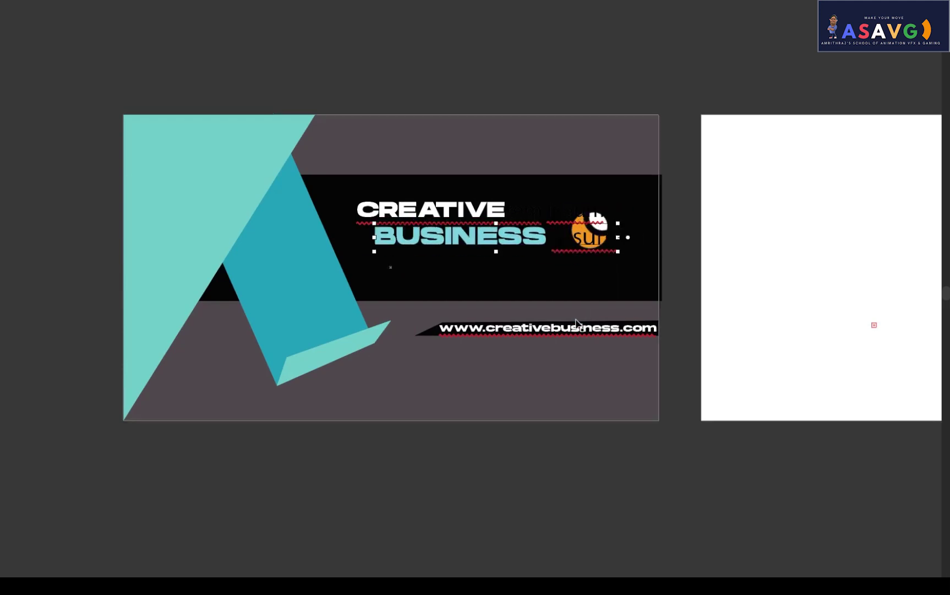
{"action": "left_click", "coordinate": [573, 298]}
{"action": "left_click_drag", "start_coordinate": [597, 242], "coordinate": [570, 260]}
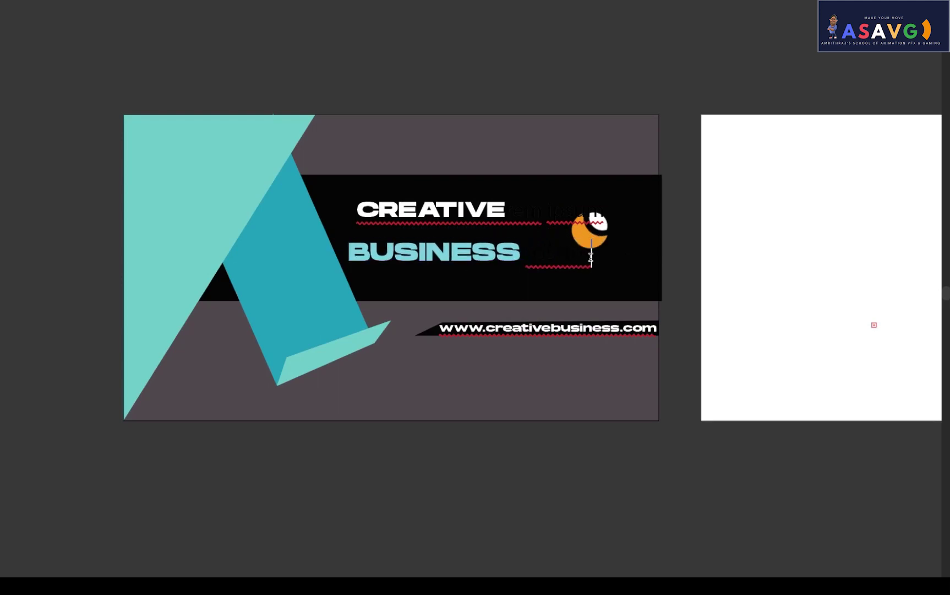
{"action": "key", "text": "BackSpace"}
{"action": "key", "text": "BackSpace"}
{"action": "key", "text": "BackSpace"}
{"action": "key", "text": "BackSpace"}
{"action": "key", "text": "BackSpace"}
{"action": "triple_click", "coordinate": [595, 213]}
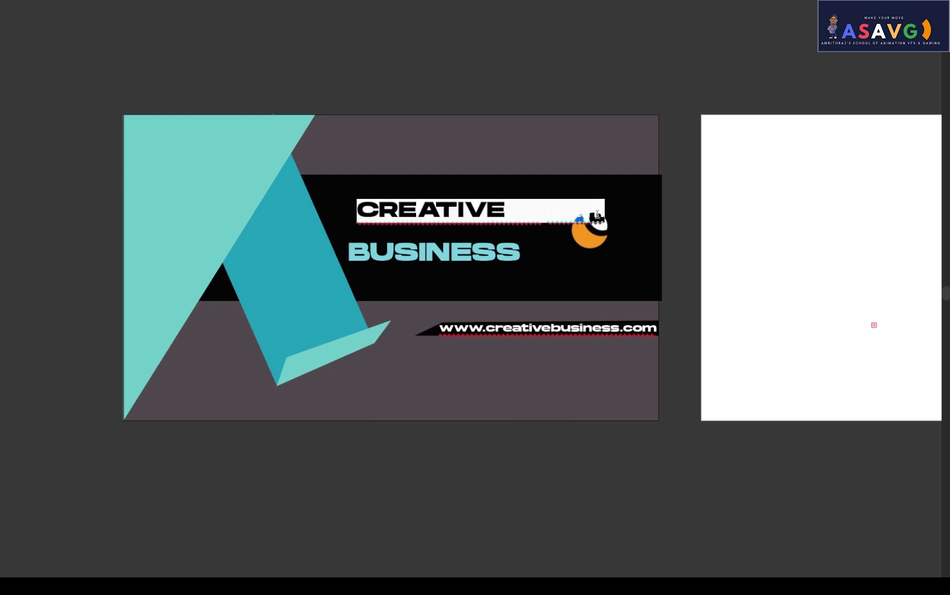
{"action": "left_click", "coordinate": [603, 215]}
{"action": "key", "text": "BackSpace"}
{"action": "key", "text": "BackSpace"}
{"action": "key", "text": "BackSpace"}
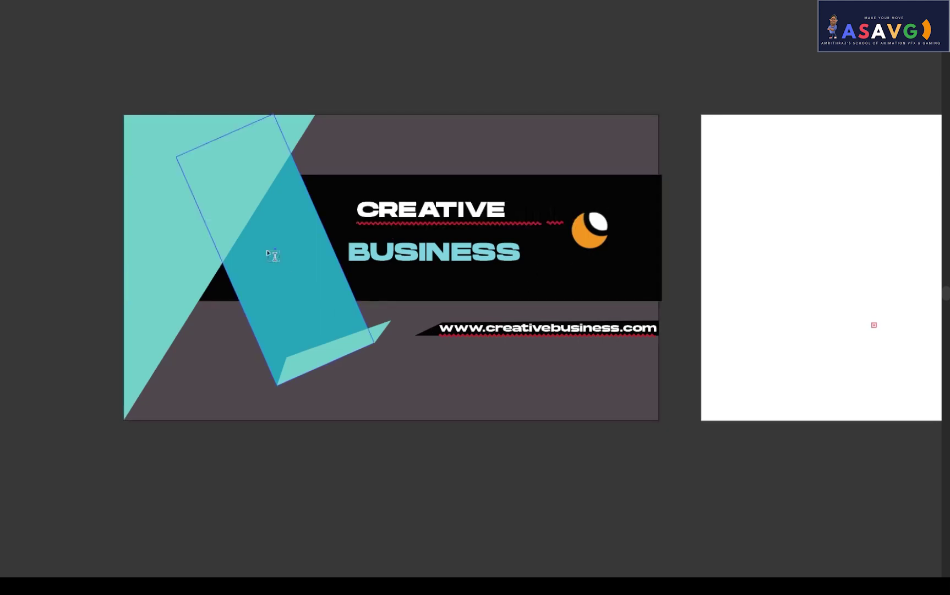
Move BUSINESS up and right so it sits right beneath CREATIVE
{"action": "key", "text": "f"}
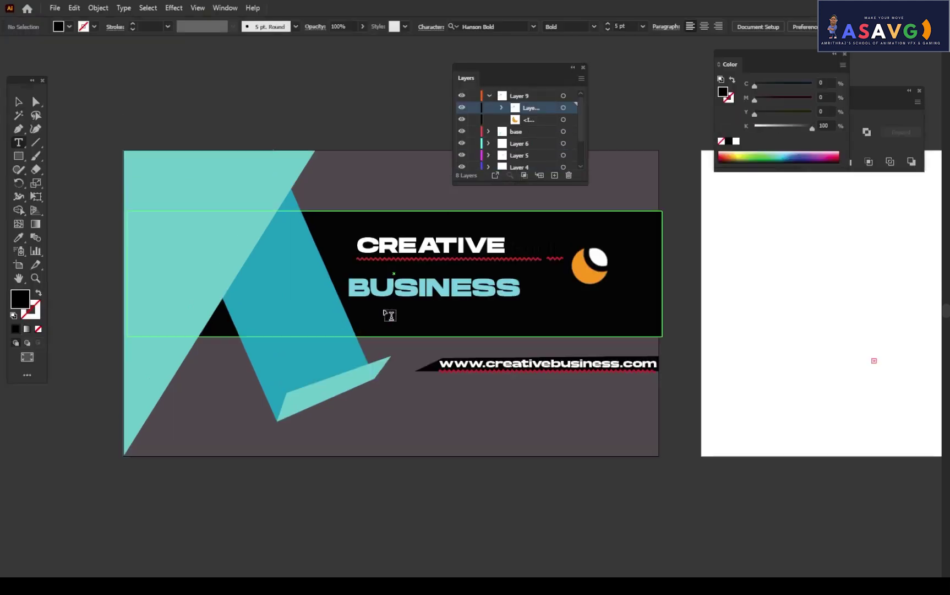
{"action": "left_click", "coordinate": [18, 103]}
{"action": "left_click_drag", "start_coordinate": [436, 292], "coordinate": [469, 277]}
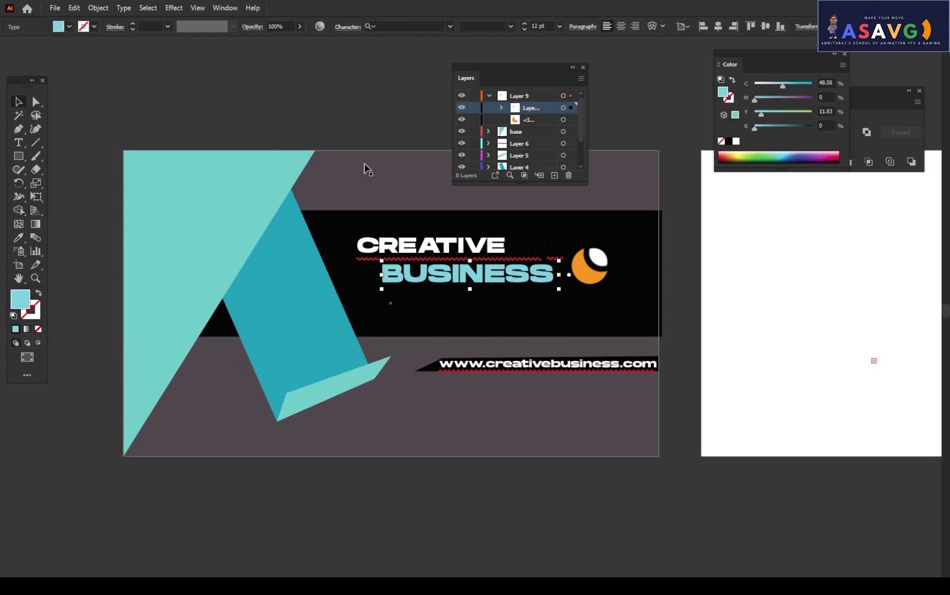
{"action": "left_click", "coordinate": [360, 176]}
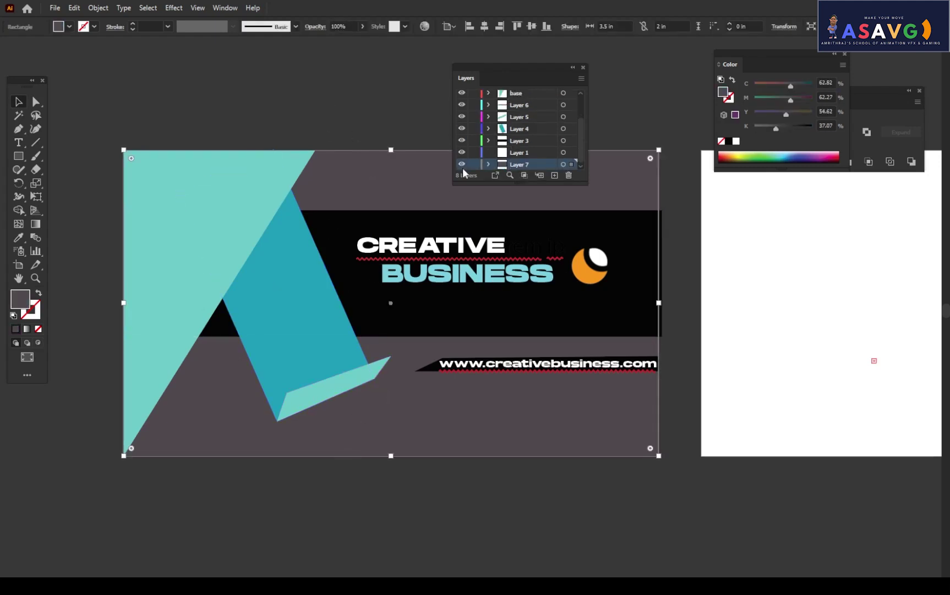
Duplicate CREATIVE to the card's lower area and strip leftover text from both copies
{"action": "left_click_drag", "start_coordinate": [446, 247], "coordinate": [384, 415]}
{"action": "key", "text": "t"}
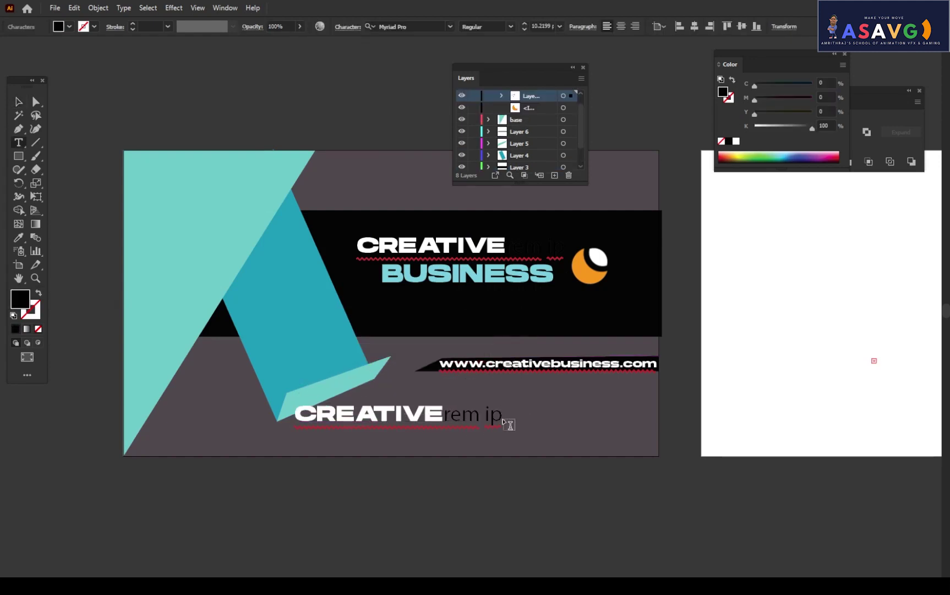
{"action": "key", "text": "Escape"}
{"action": "left_click_drag", "start_coordinate": [497, 415], "coordinate": [447, 416]}
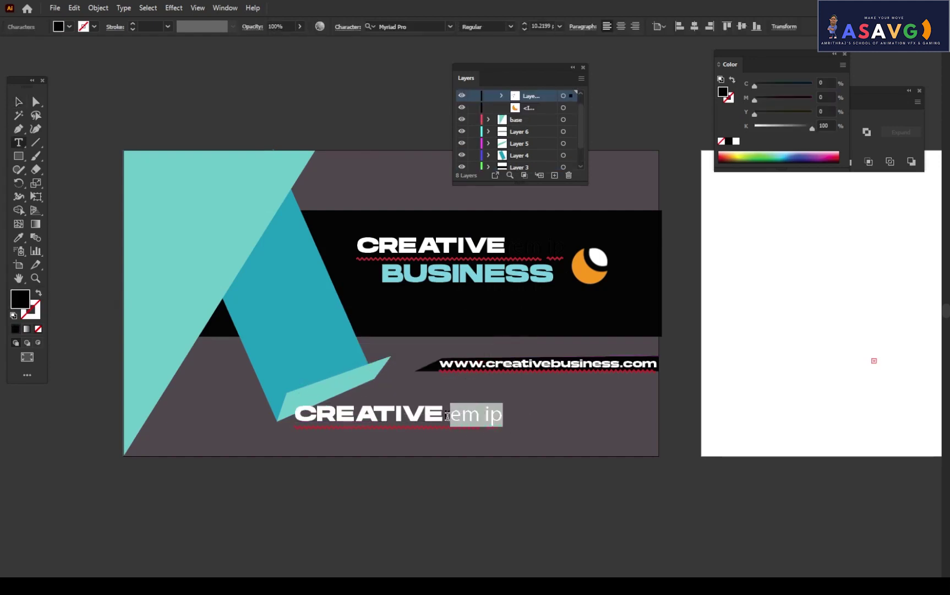
{"action": "key", "text": "BackSpace"}
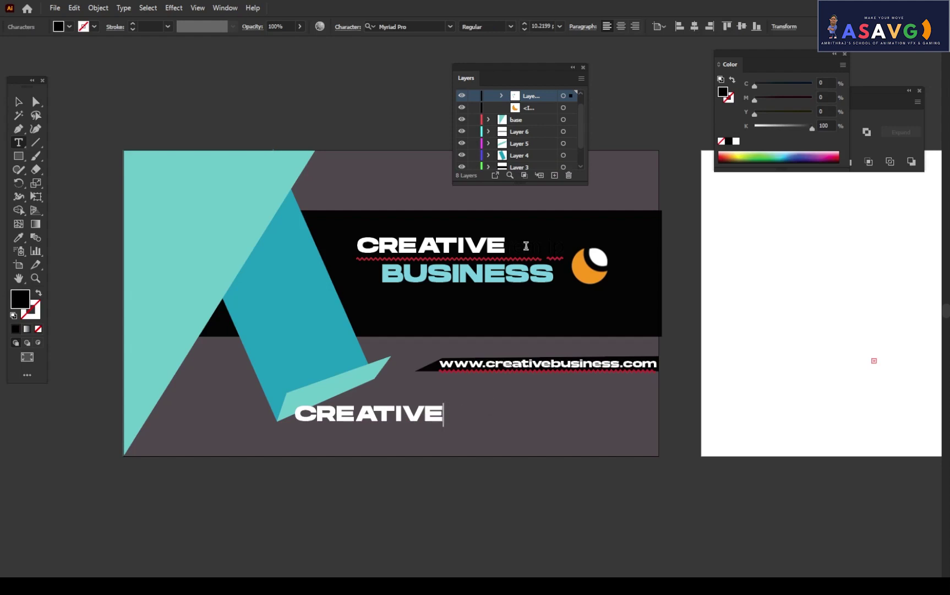
{"action": "left_click_drag", "start_coordinate": [551, 246], "coordinate": [504, 247]}
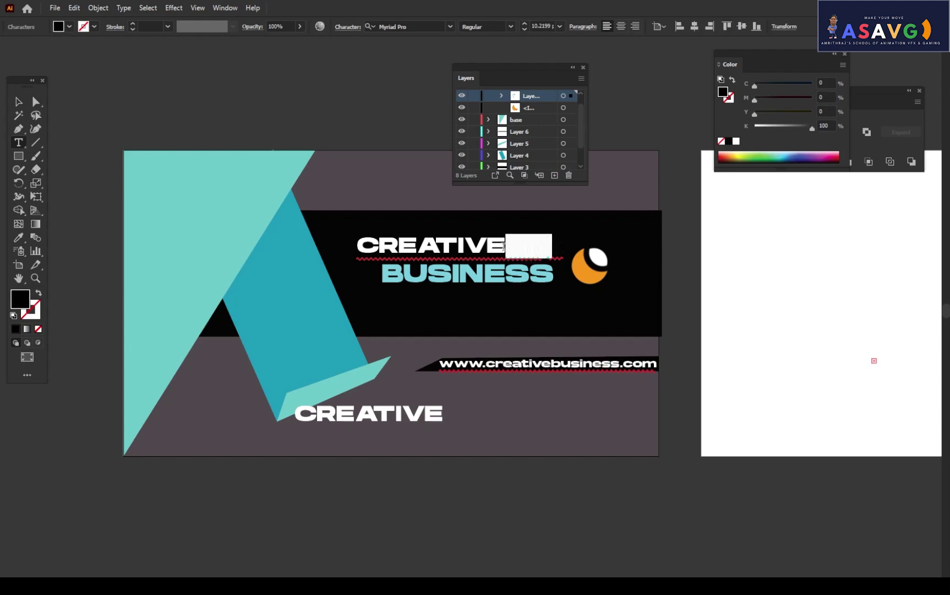
{"action": "key", "text": "BackSpace"}
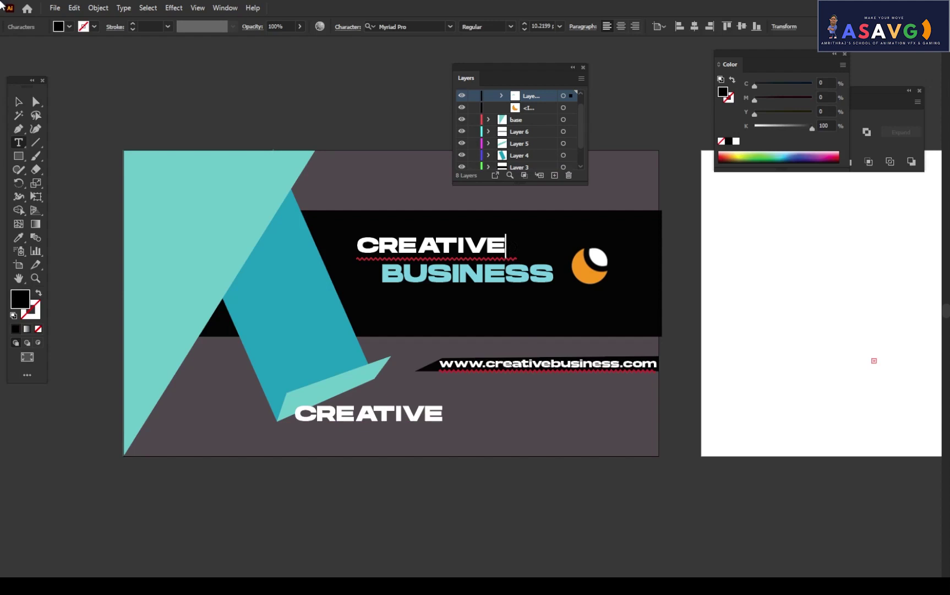
Move, rotate and shrink the CREATIVE copy to follow the teal ribbon at the K's foot
{"action": "left_click", "coordinate": [18, 101]}
{"action": "left_click_drag", "start_coordinate": [361, 424], "coordinate": [344, 404]}
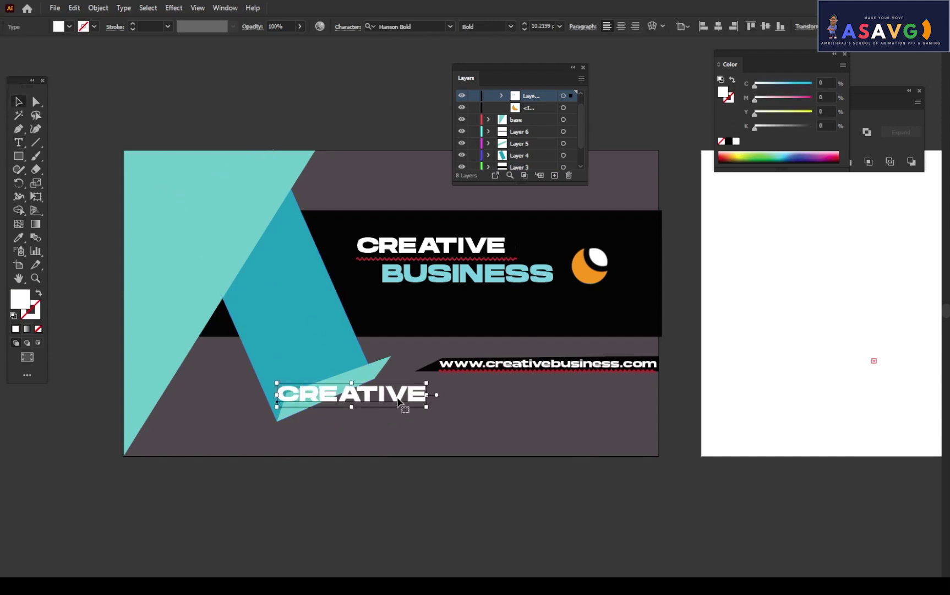
{"action": "mouse_move", "coordinate": [426, 377]}
{"action": "left_mouse_down"}
{"action": "mouse_move", "coordinate": [424, 361]}
{"action": "mouse_move", "coordinate": [410, 384]}
{"action": "left_mouse_up"}
{"action": "left_click", "coordinate": [329, 409]}
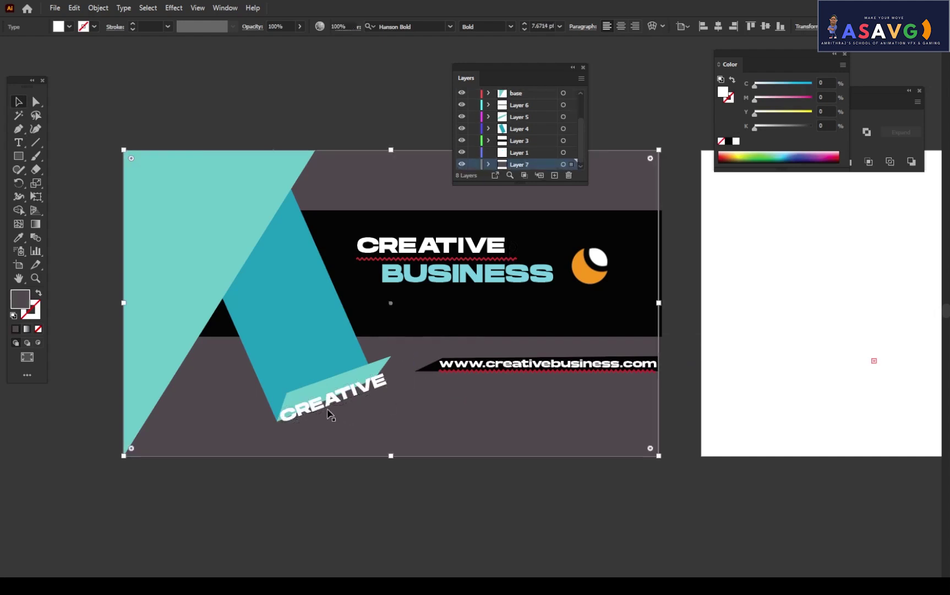
{"action": "left_click_drag", "start_coordinate": [329, 408], "coordinate": [334, 393]}
{"action": "left_click", "coordinate": [336, 391]}
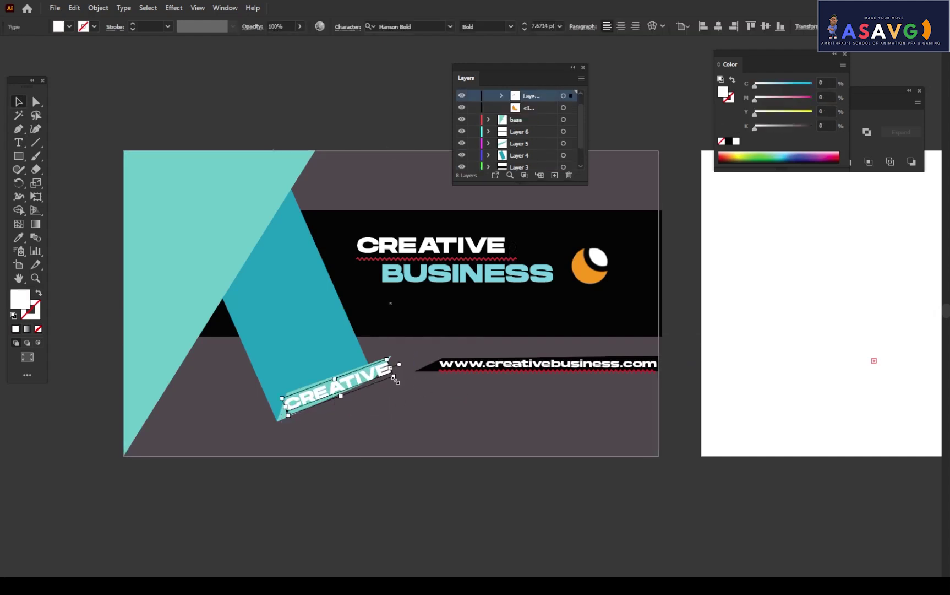
{"action": "left_click_drag", "start_coordinate": [395, 379], "coordinate": [368, 368]}
{"action": "left_click", "coordinate": [356, 401]}
{"action": "left_click", "coordinate": [370, 374]}
{"action": "left_click", "coordinate": [368, 408]}
{"action": "left_click_drag", "start_coordinate": [314, 395], "coordinate": [315, 391]}
{"action": "left_click", "coordinate": [399, 404]}
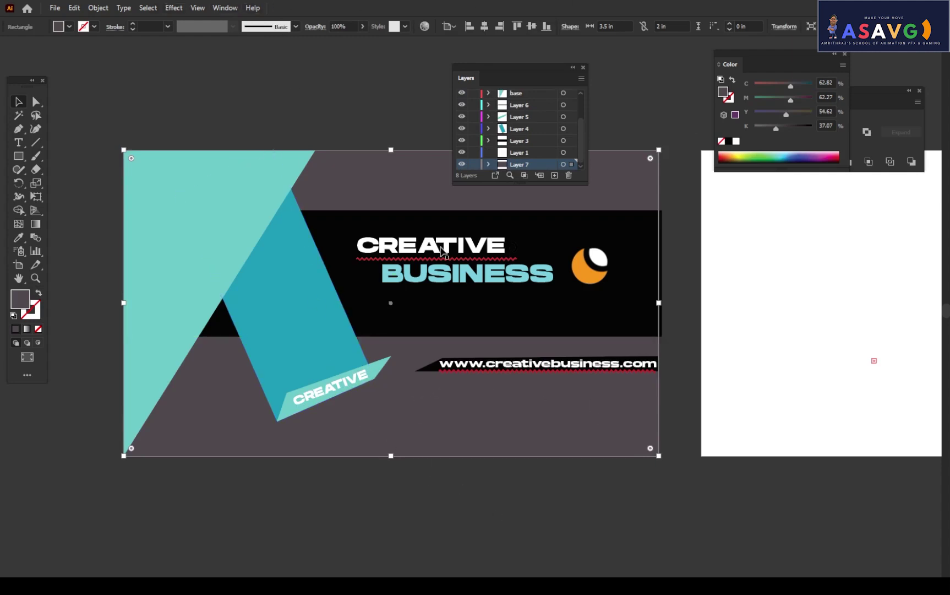
Use Save As to store the card on the Desktop under the name Business
{"action": "left_click", "coordinate": [55, 9]}
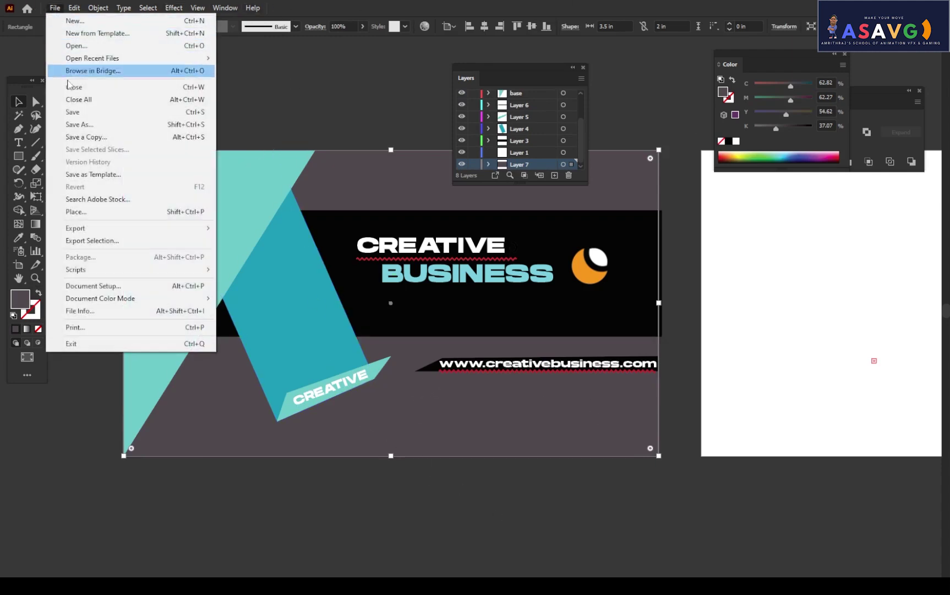
{"action": "left_click", "coordinate": [88, 124]}
{"action": "left_click", "coordinate": [44, 151]}
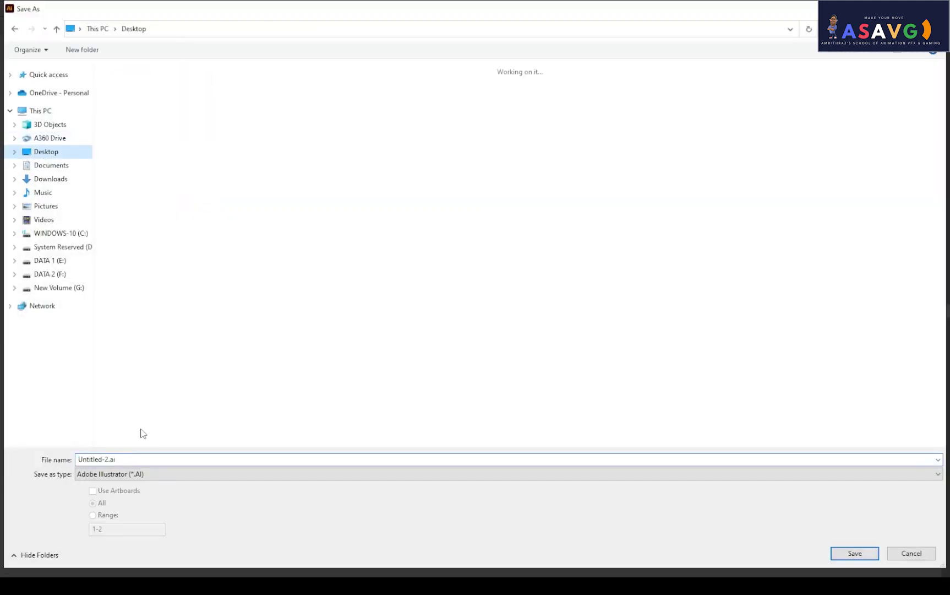
{"action": "type", "text": "Business"}
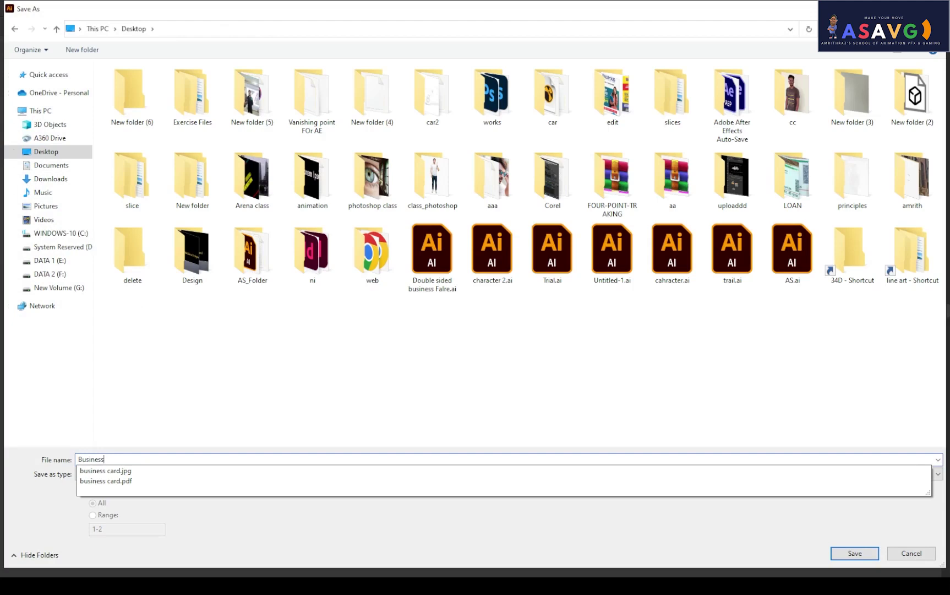
{"action": "key", "text": "Return"}
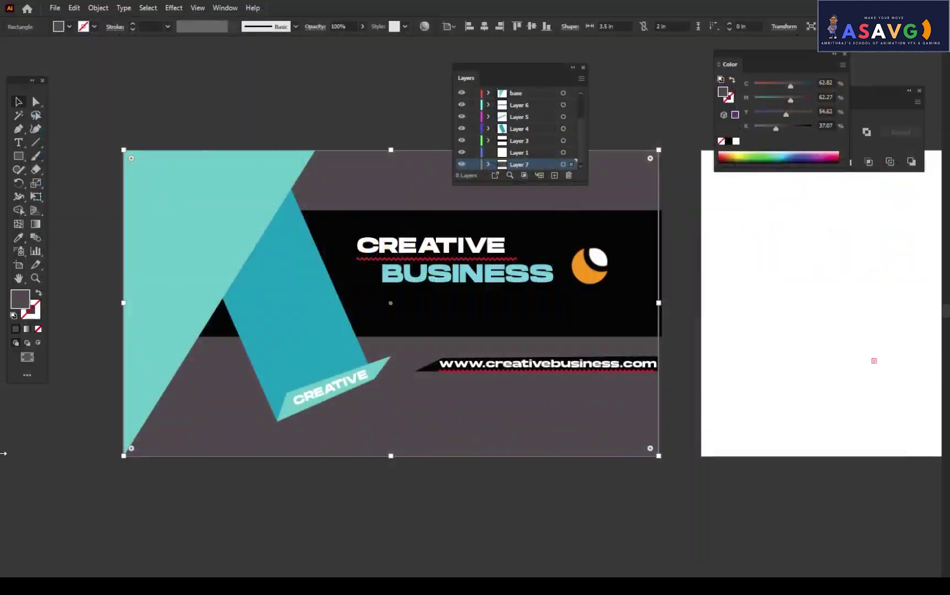
Accept the save options and give the cyan triangle a 50% opacity drop shadow
{"action": "left_click", "coordinate": [353, 368]}
{"action": "left_click", "coordinate": [455, 506]}
{"action": "left_click", "coordinate": [202, 240]}
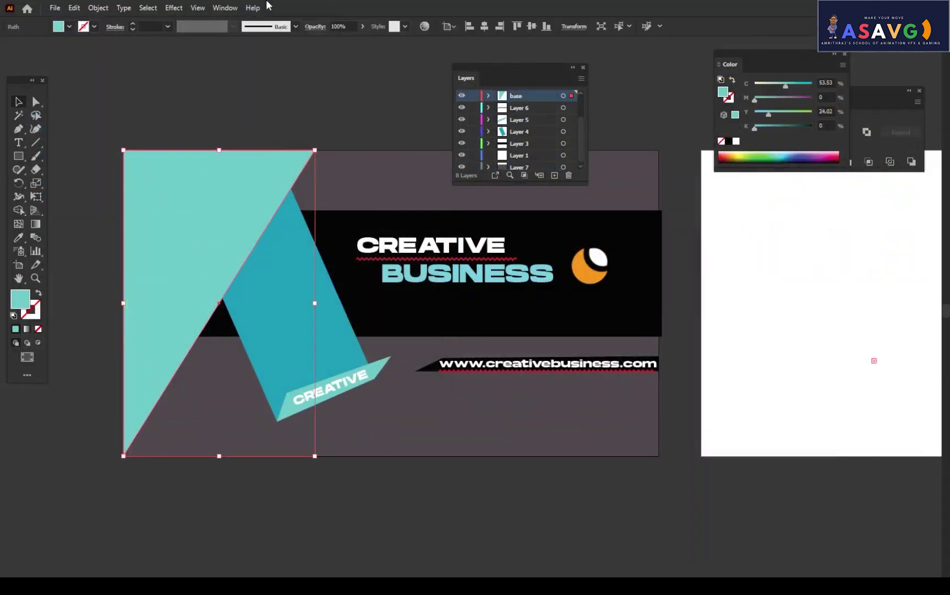
{"action": "left_click", "coordinate": [173, 10]}
{"action": "mouse_move", "coordinate": [214, 141]}
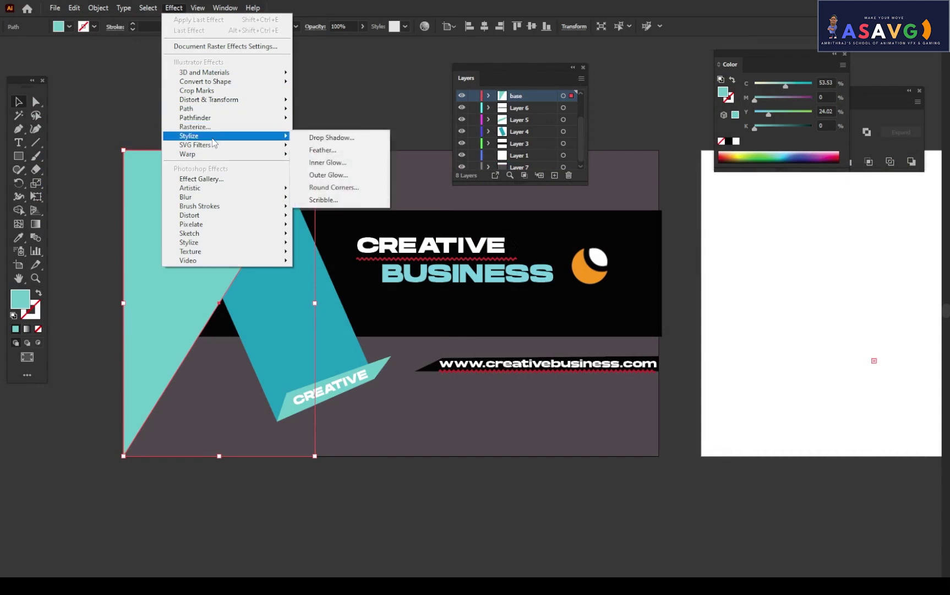
{"action": "left_click", "coordinate": [331, 137]}
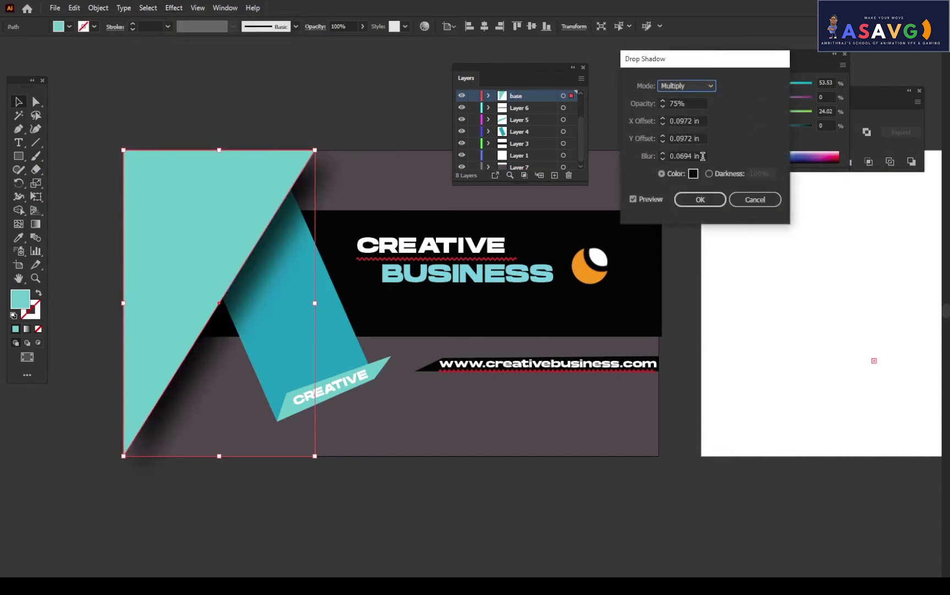
{"action": "left_click", "coordinate": [688, 102]}
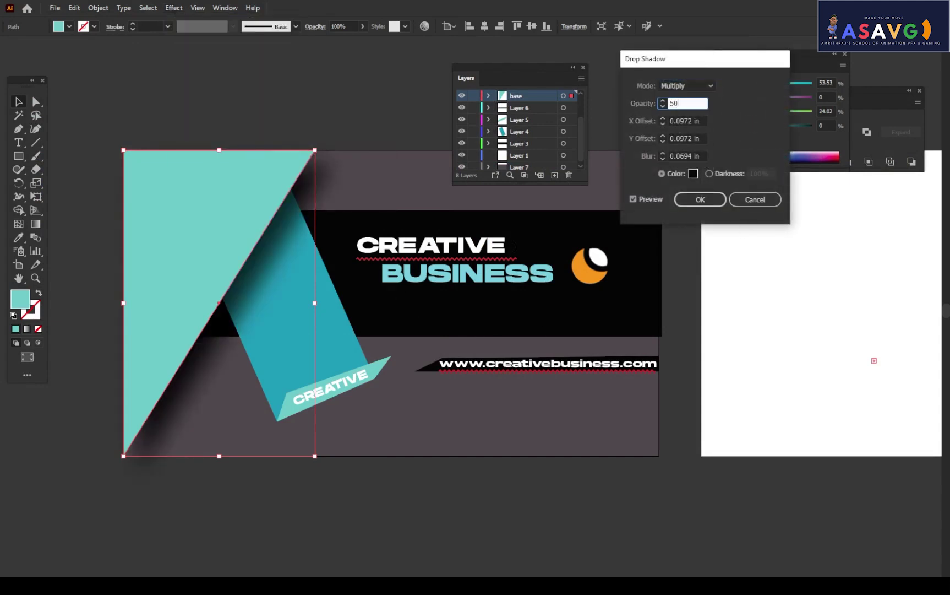
{"action": "type", "text": "50"}
{"action": "left_click", "coordinate": [700, 200]}
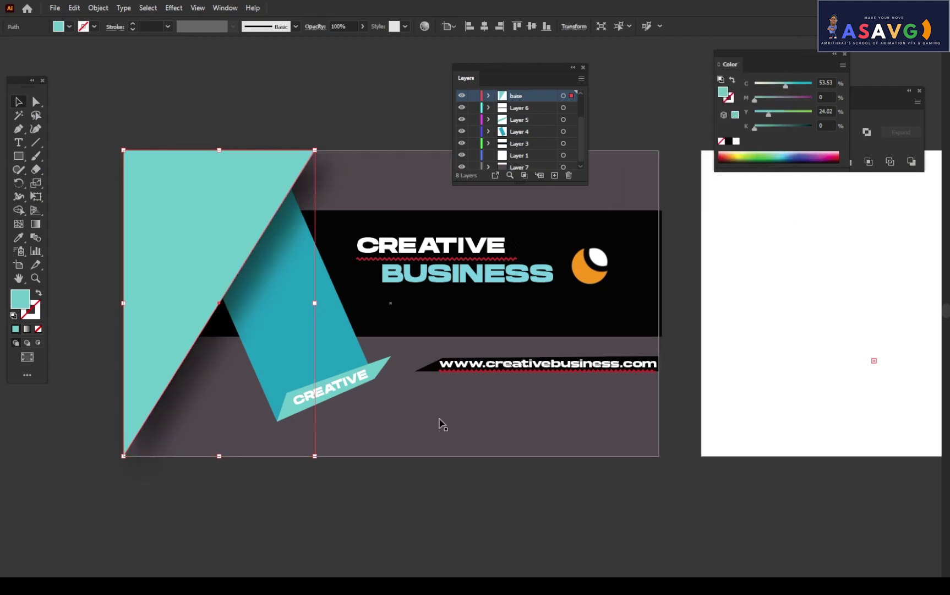
{"action": "left_click", "coordinate": [249, 272]}
Add a default drop shadow to the rotated teal ribbon rectangle
{"action": "left_click", "coordinate": [351, 343]}
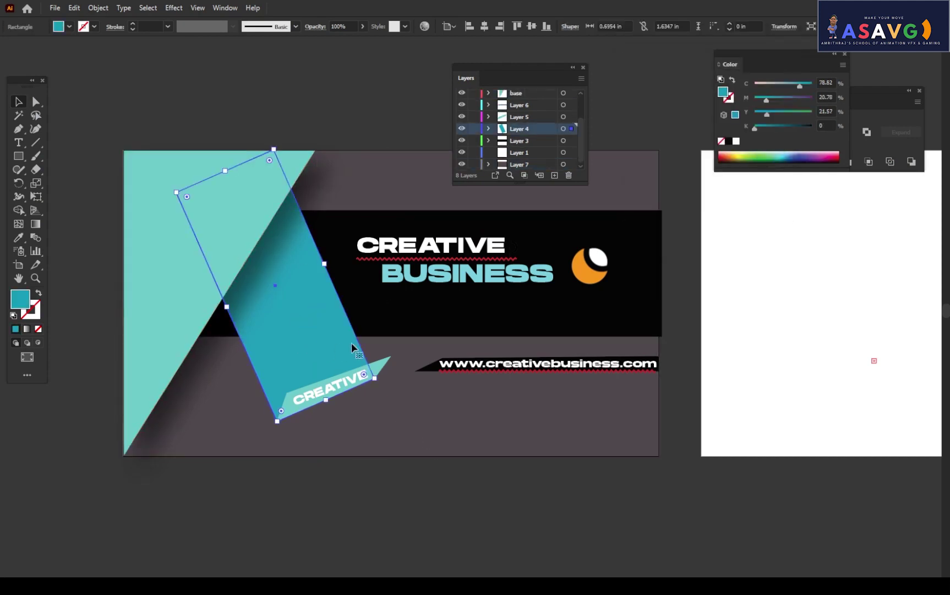
{"action": "left_click", "coordinate": [174, 8]}
{"action": "left_click", "coordinate": [175, 7]}
{"action": "left_click", "coordinate": [175, 8]}
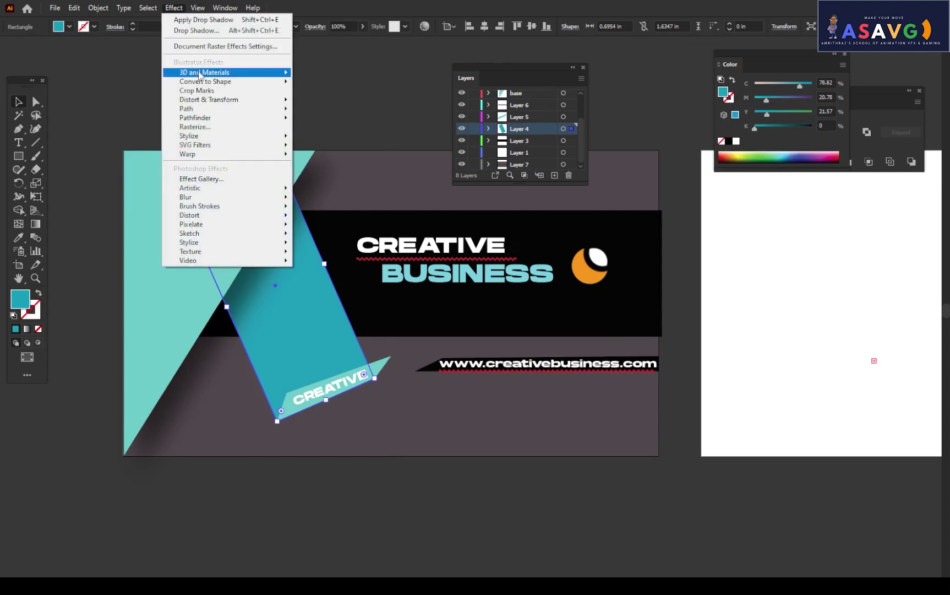
{"action": "mouse_move", "coordinate": [212, 136]}
{"action": "left_click", "coordinate": [321, 137]}
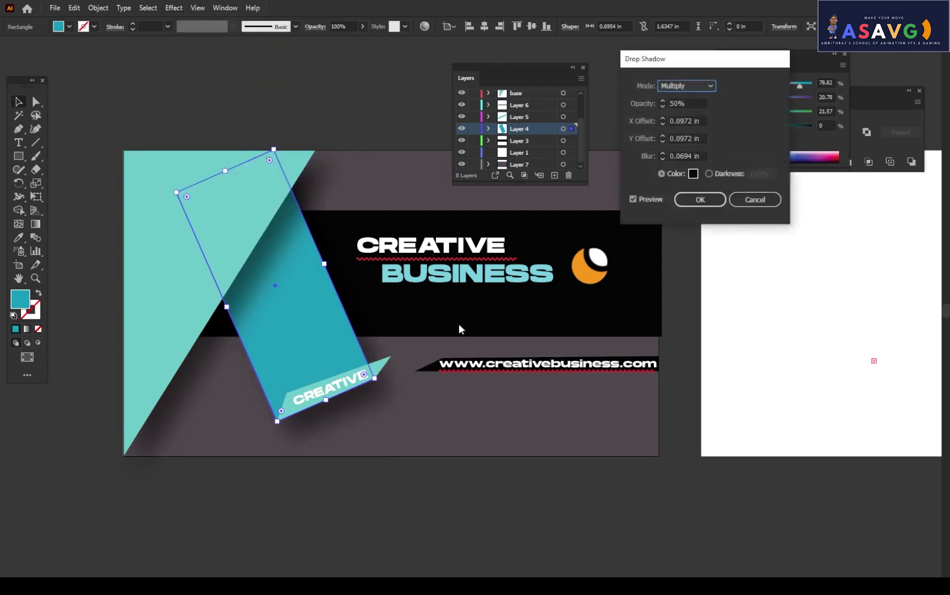
{"action": "left_click", "coordinate": [699, 199]}
{"action": "left_click", "coordinate": [330, 418]}
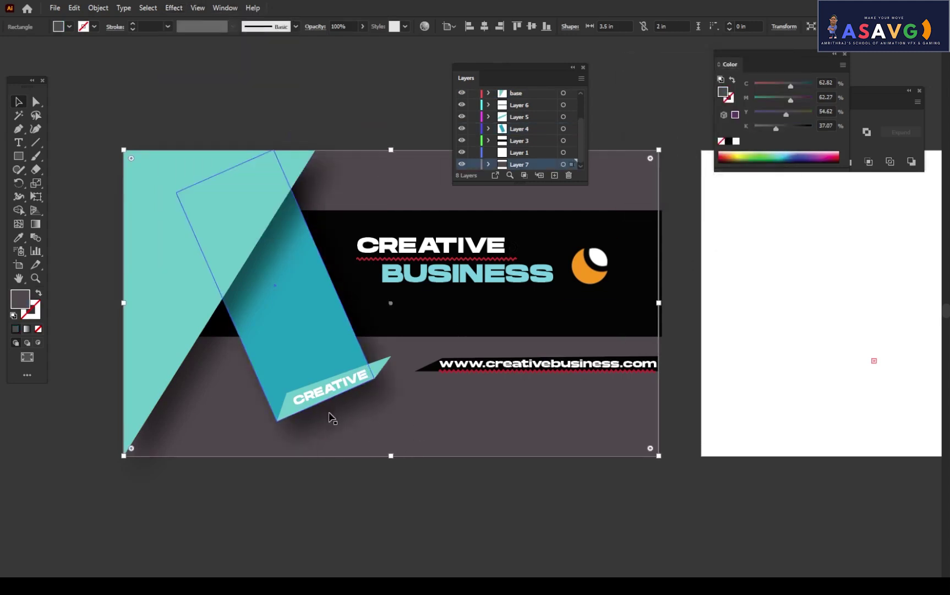
Give the small ribbon under CREATIVE a drop shadow at 25% opacity
{"action": "left_click", "coordinate": [379, 366]}
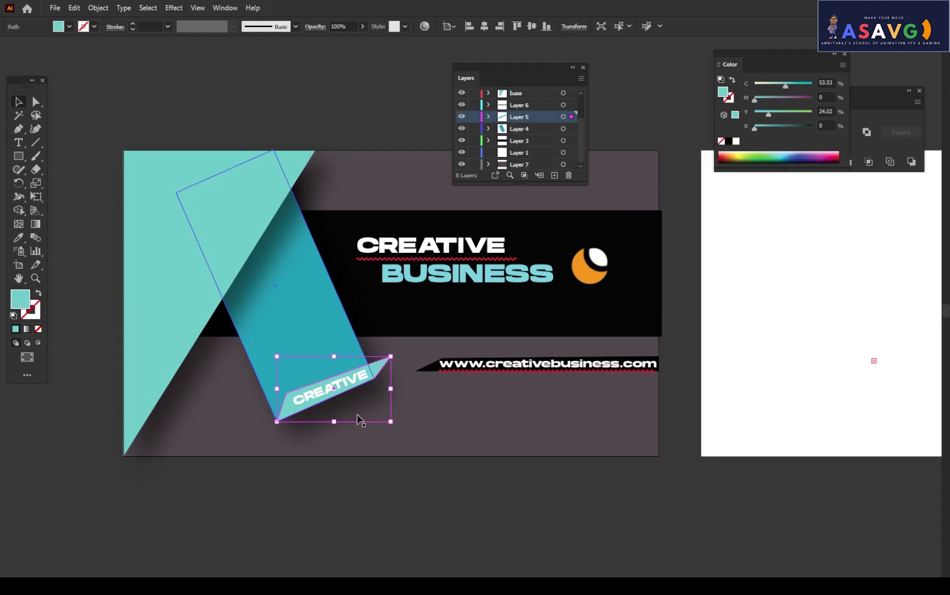
{"action": "left_click", "coordinate": [148, 9]}
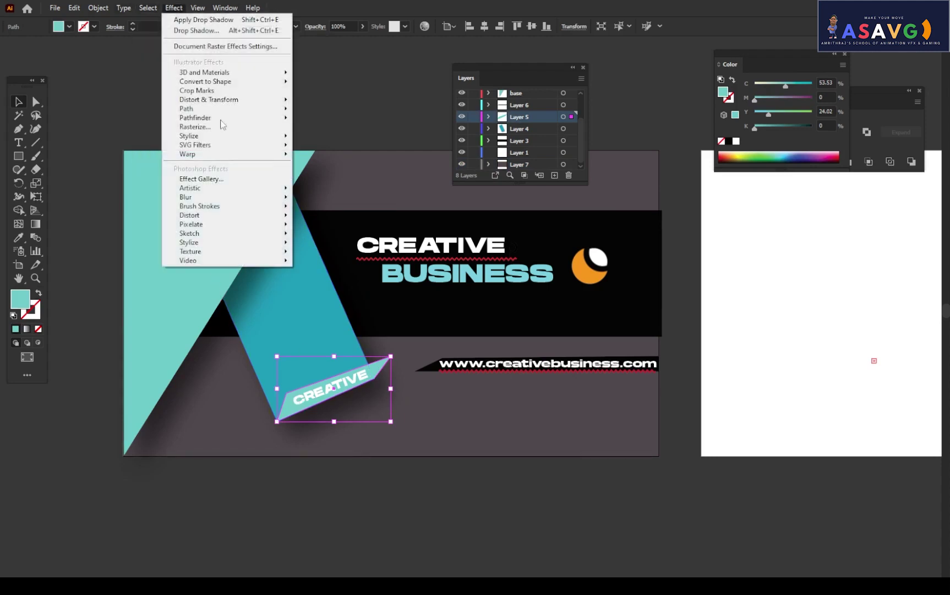
{"action": "mouse_move", "coordinate": [232, 143]}
{"action": "left_click", "coordinate": [320, 138]}
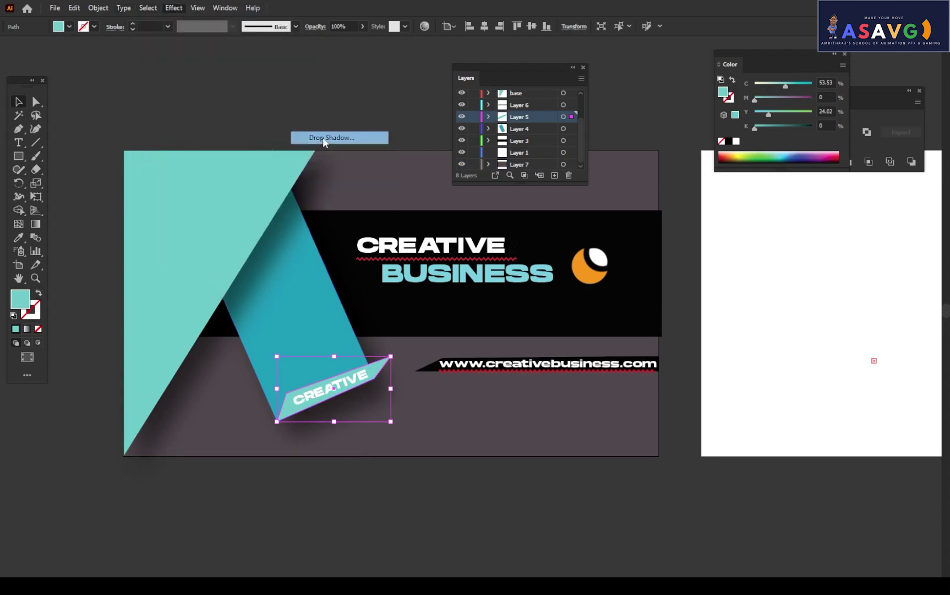
{"action": "left_click_drag", "start_coordinate": [692, 103], "coordinate": [608, 100]}
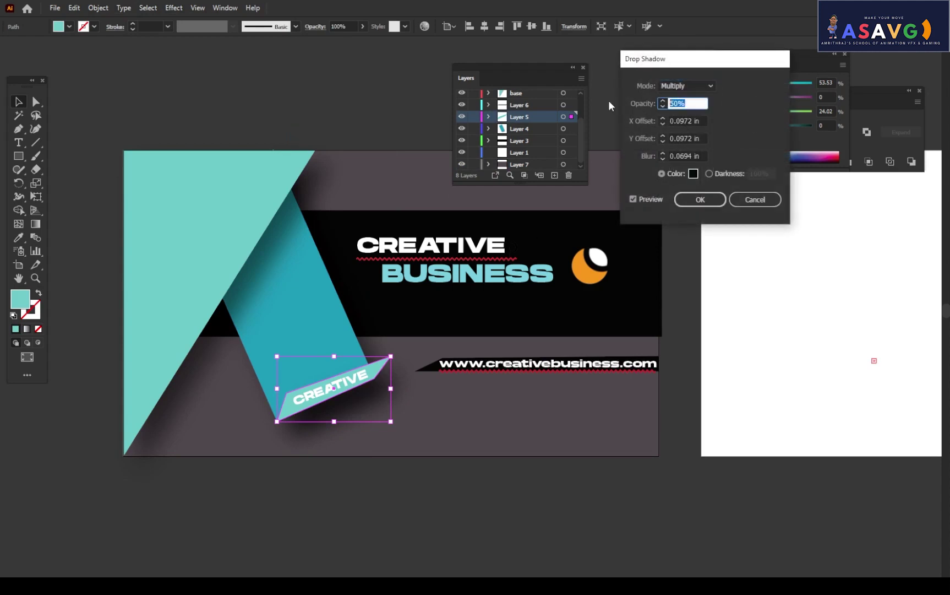
{"action": "type", "text": "25"}
{"action": "left_click", "coordinate": [699, 199]}
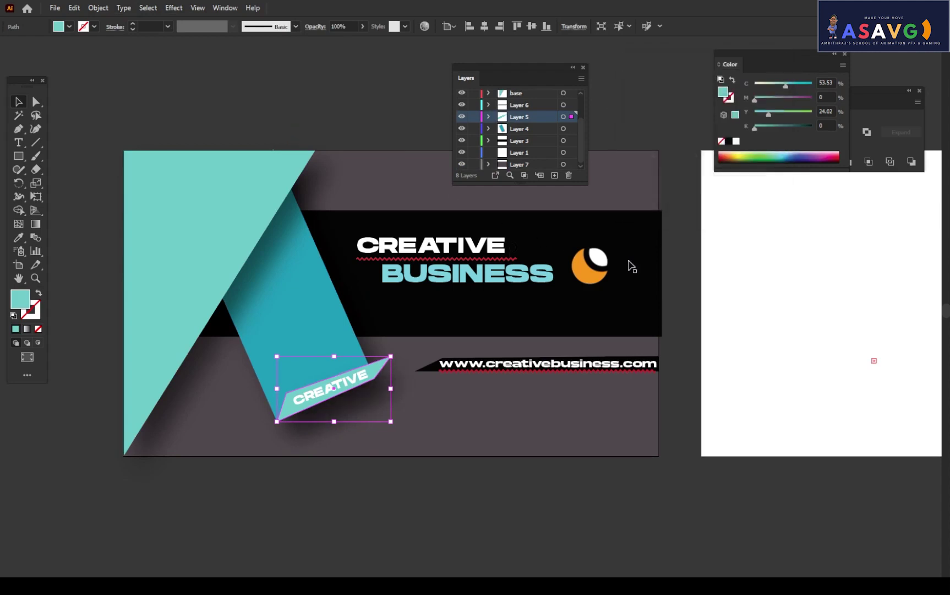
{"action": "left_click", "coordinate": [398, 494]}
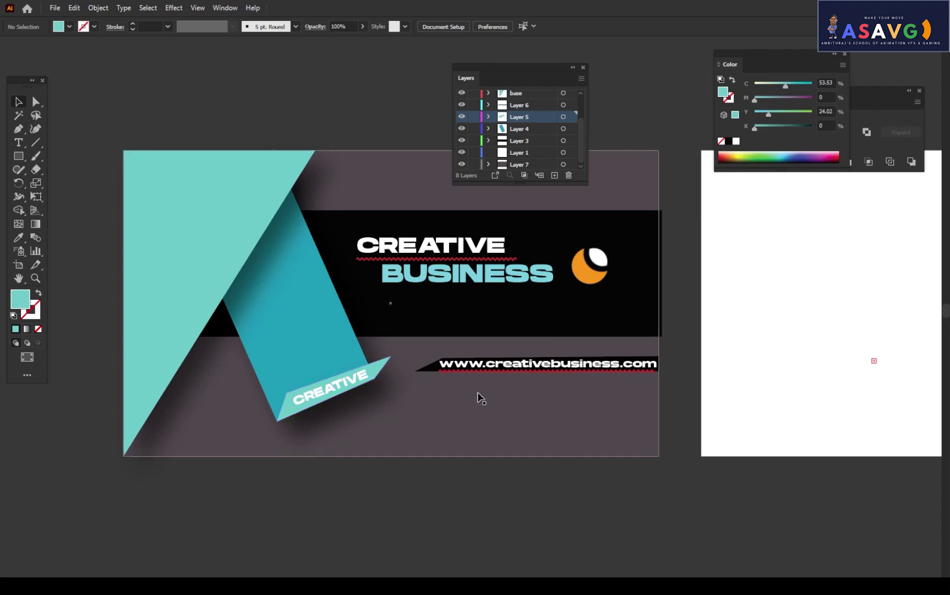
Lighten the black banner behind the title to a muted grey
{"action": "left_click", "coordinate": [421, 251]}
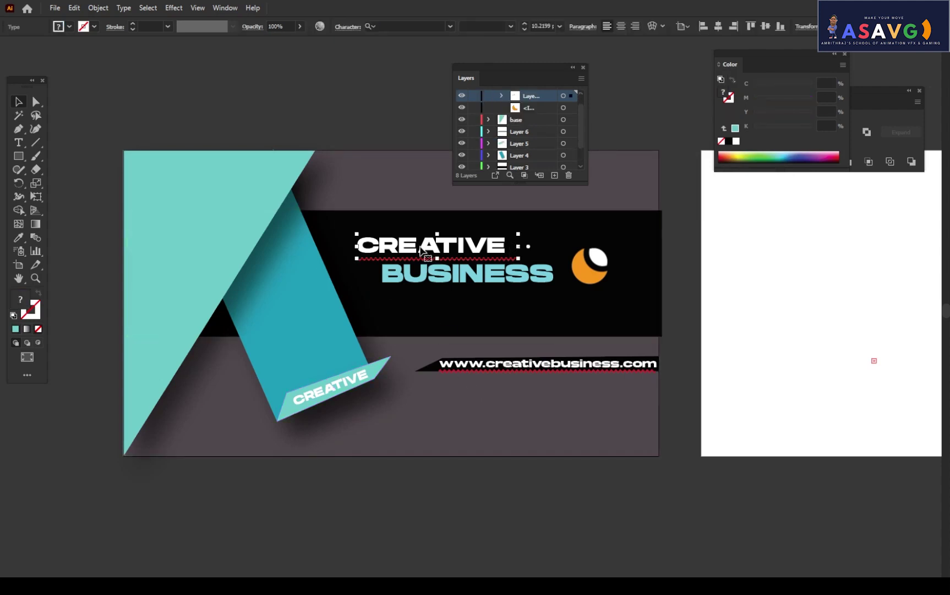
{"action": "left_click", "coordinate": [433, 321]}
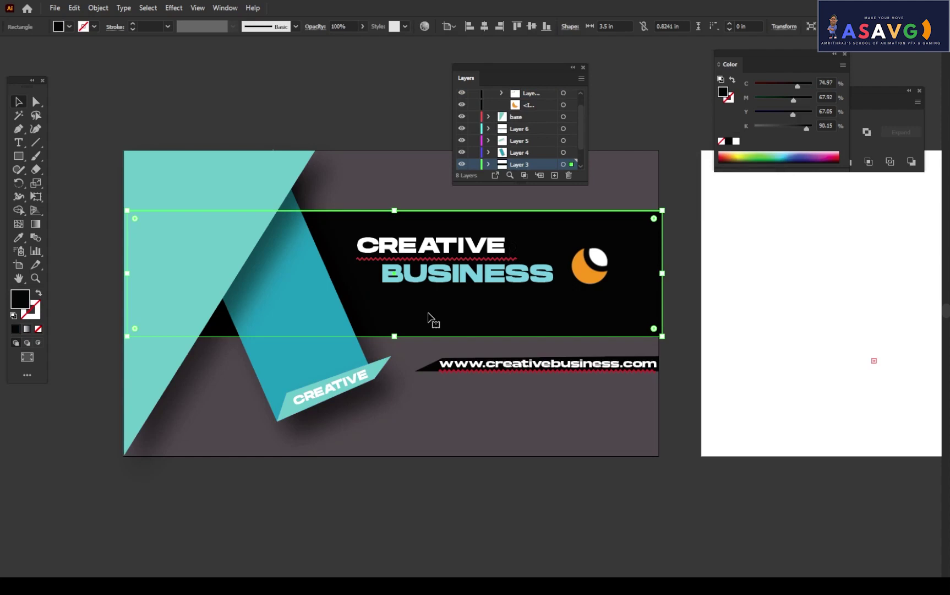
{"action": "double_click", "coordinate": [26, 306]}
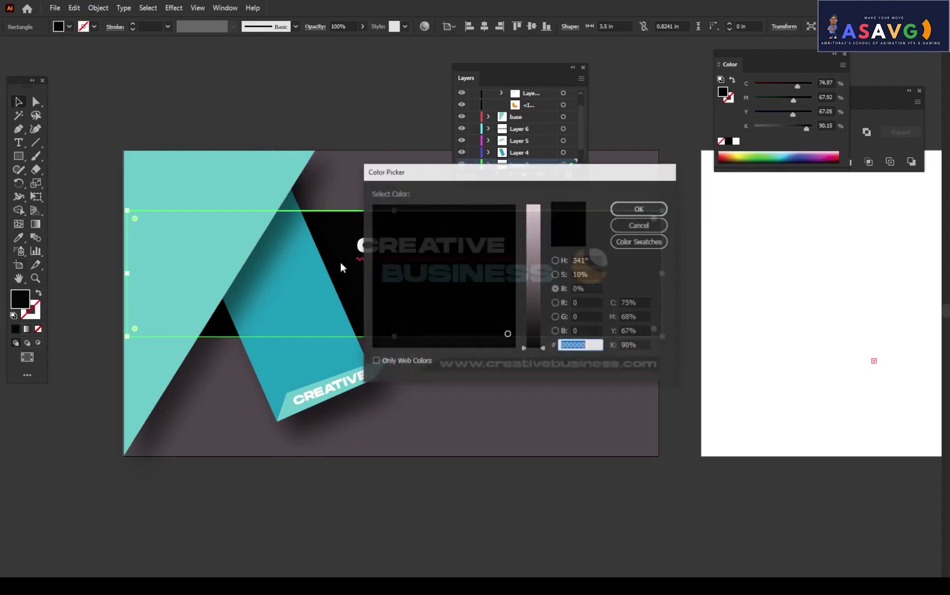
{"action": "left_click", "coordinate": [524, 301]}
{"action": "left_click_drag", "start_coordinate": [529, 299], "coordinate": [531, 296]}
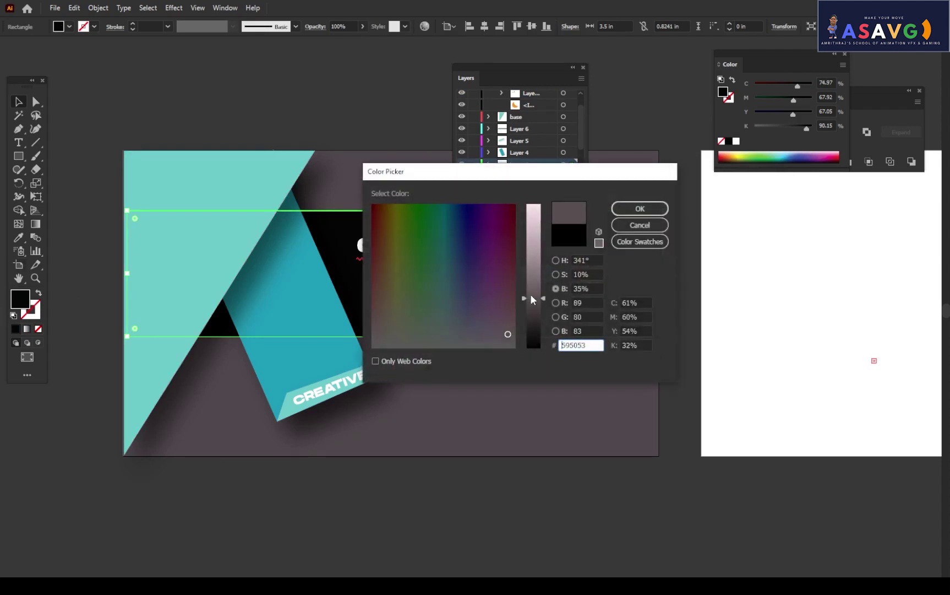
{"action": "left_click", "coordinate": [634, 210]}
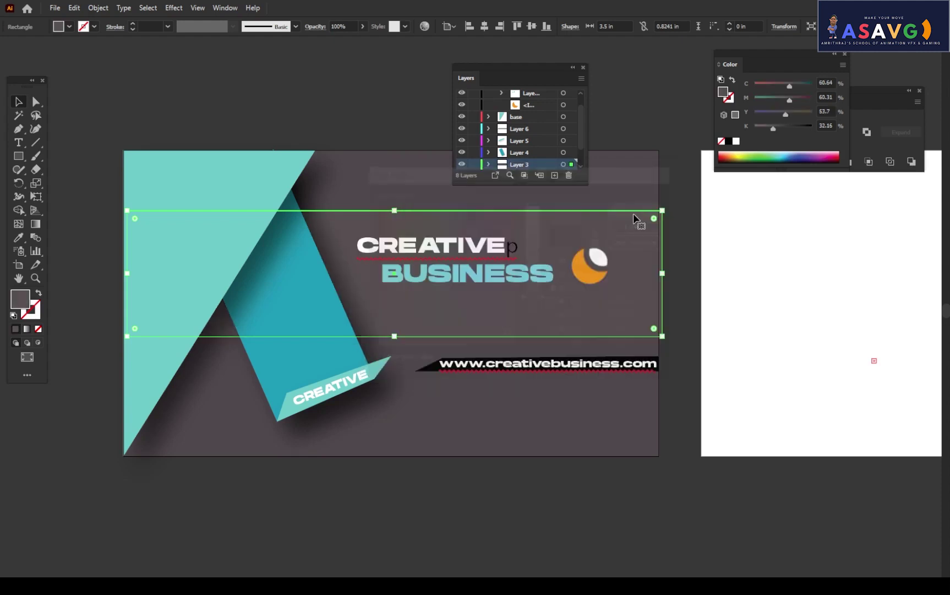
Recolour the full card background a dark red-grey
{"action": "left_click", "coordinate": [434, 407]}
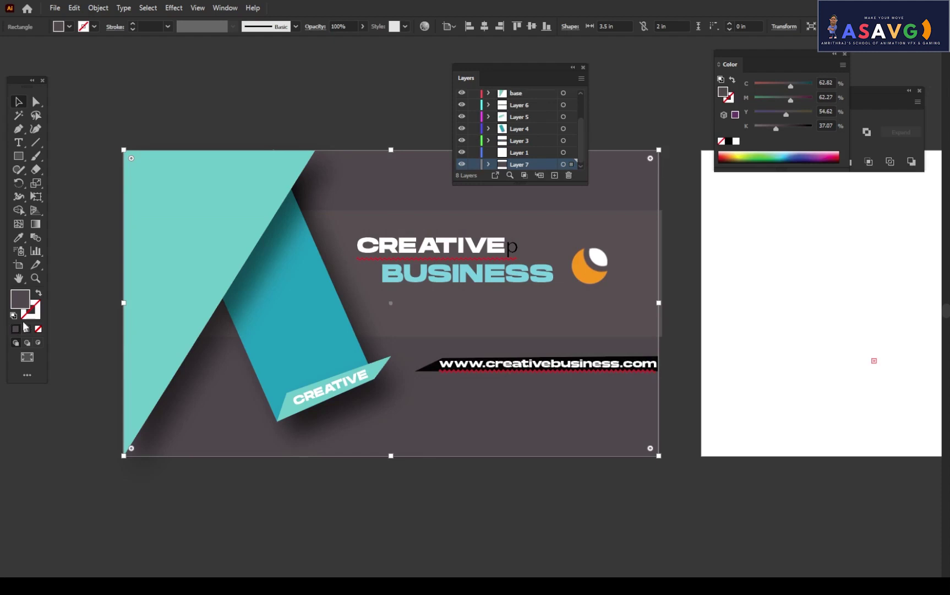
{"action": "double_click", "coordinate": [20, 302]}
{"action": "left_click_drag", "start_coordinate": [501, 340], "coordinate": [472, 350]}
{"action": "left_click", "coordinate": [631, 212]}
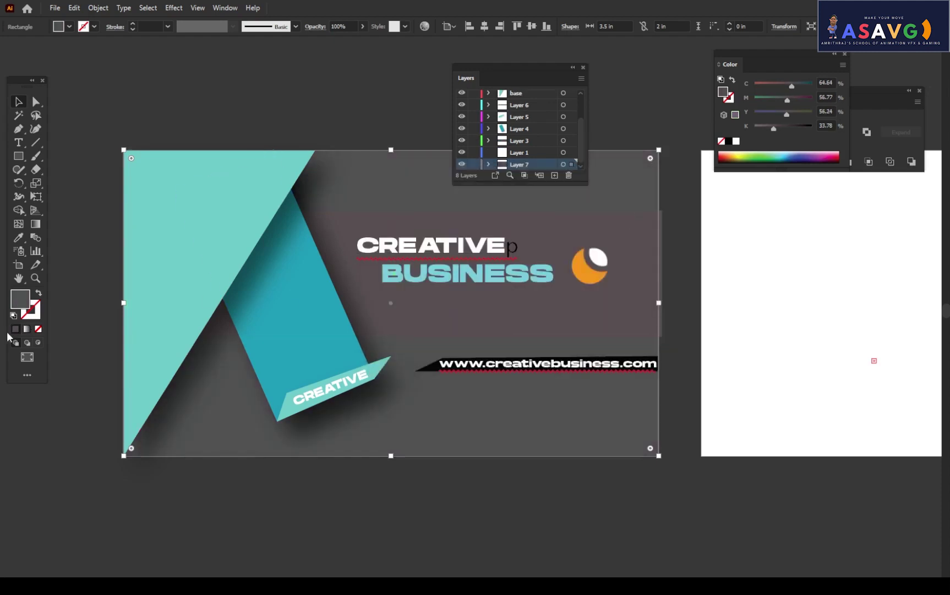
{"action": "double_click", "coordinate": [20, 299]}
{"action": "mouse_move", "coordinate": [422, 315]}
{"action": "left_mouse_down"}
{"action": "mouse_move", "coordinate": [500, 312]}
{"action": "mouse_move", "coordinate": [514, 300]}
{"action": "left_mouse_up"}
{"action": "left_click", "coordinate": [632, 211]}
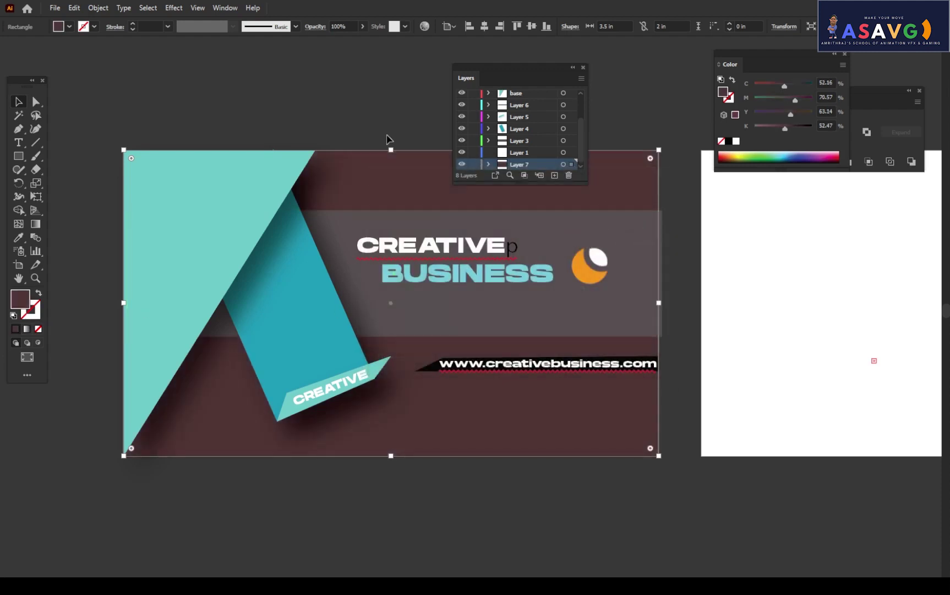
{"action": "left_click", "coordinate": [275, 70]}
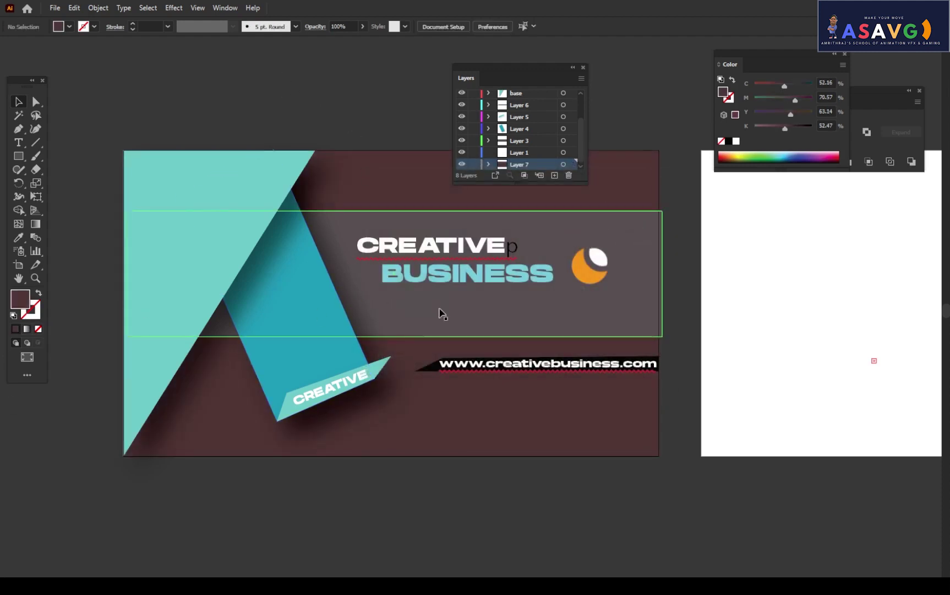
{"action": "left_click", "coordinate": [517, 252]}
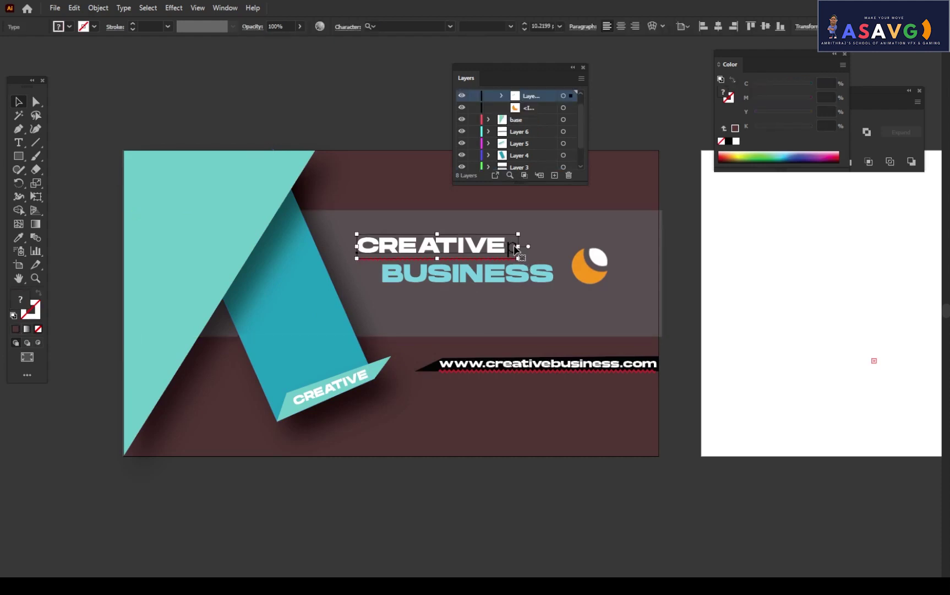
Delete the stray 'p' after CREATIVE and give the headline a 50% opacity drop shadow
{"action": "double_click", "coordinate": [515, 248]}
{"action": "key", "text": "BackSpace"}
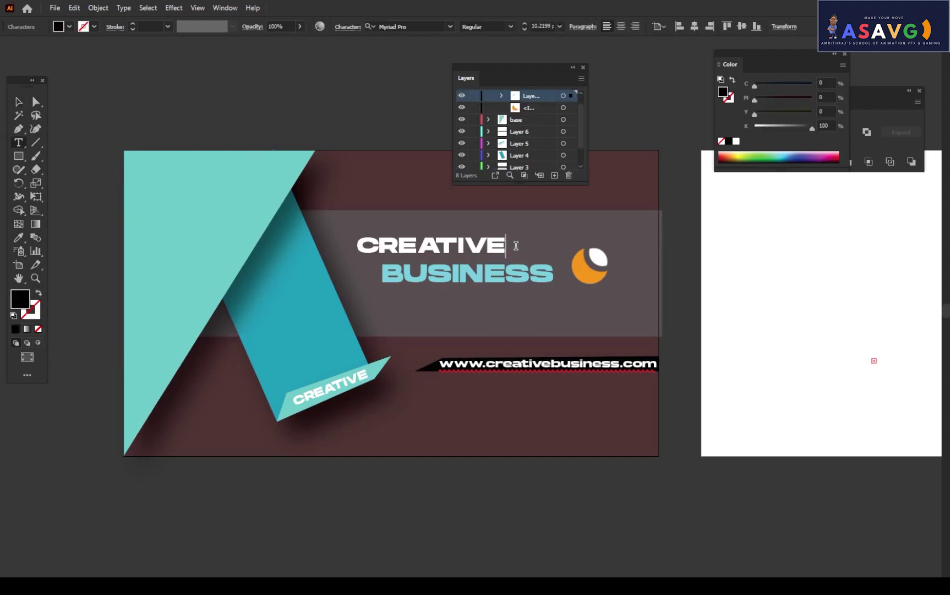
{"action": "key", "text": "Escape"}
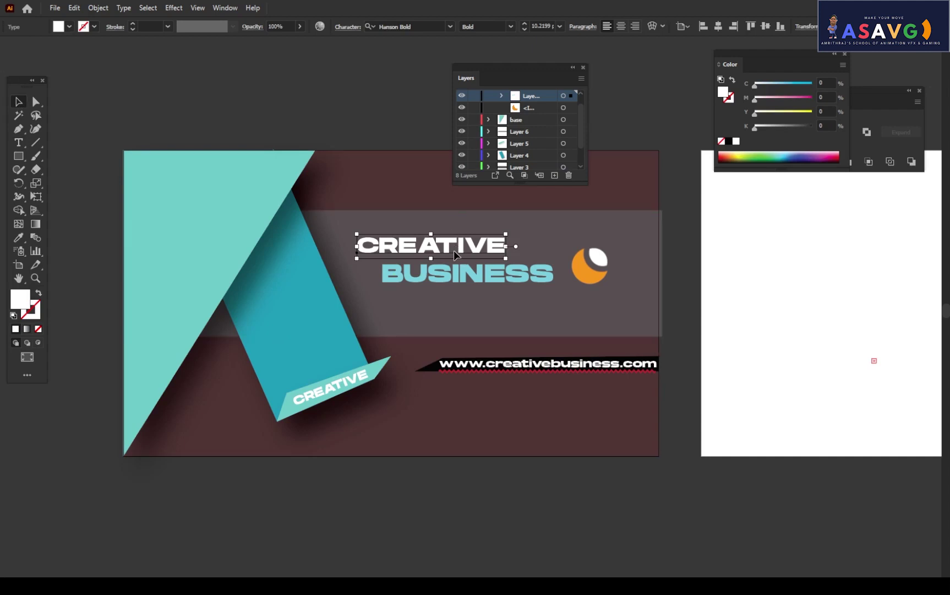
{"action": "left_click", "coordinate": [174, 8]}
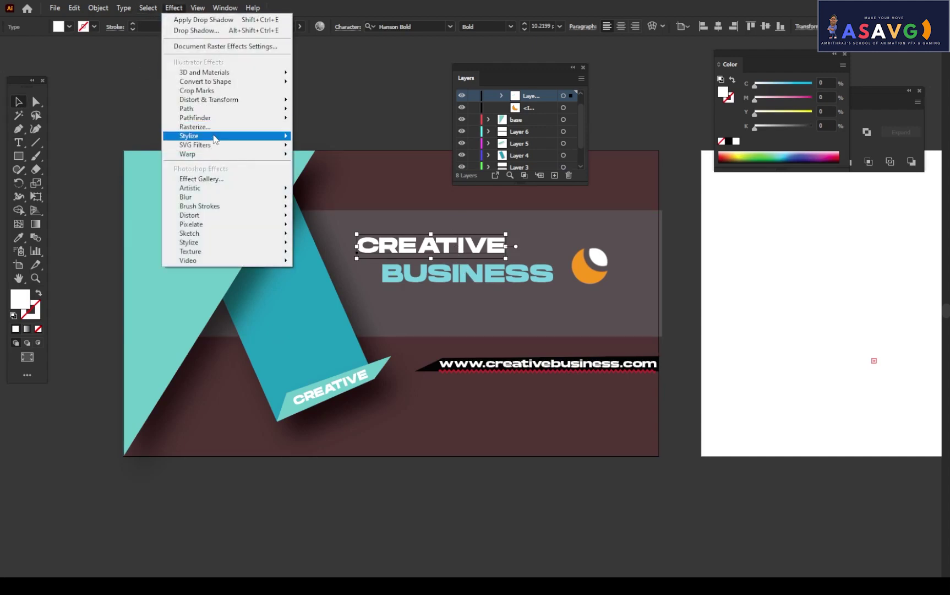
{"action": "mouse_move", "coordinate": [215, 139]}
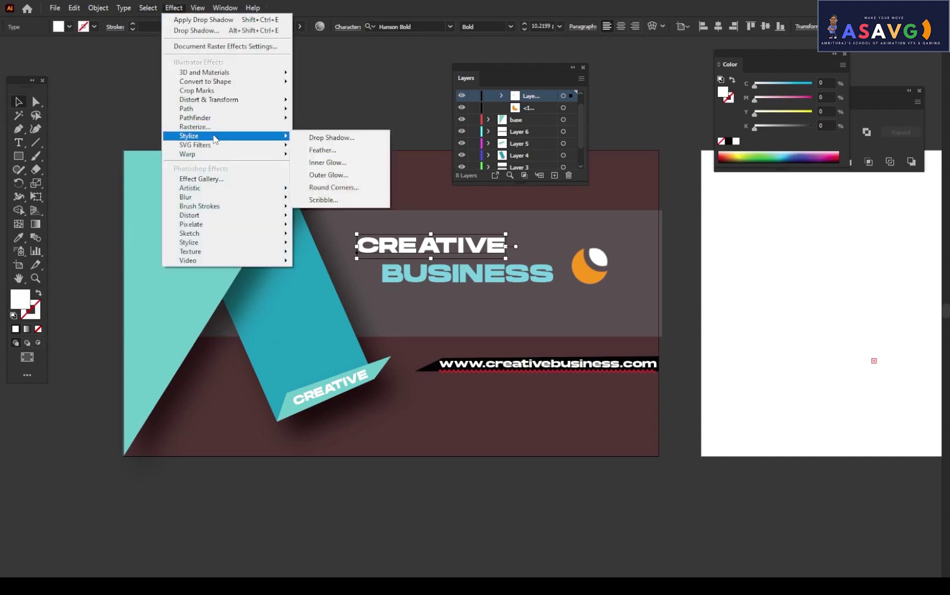
{"action": "left_click", "coordinate": [330, 138]}
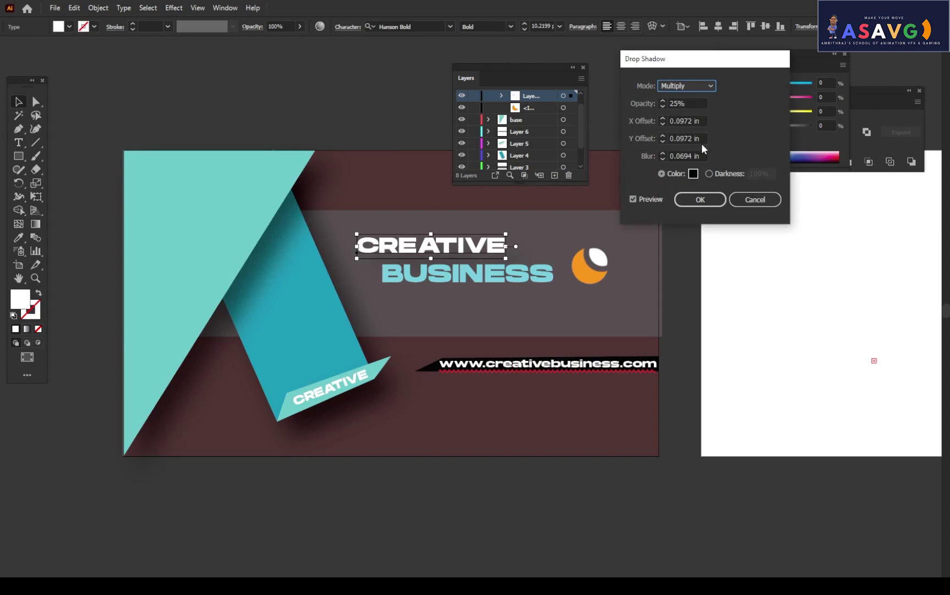
{"action": "left_click_drag", "start_coordinate": [688, 100], "coordinate": [656, 105]}
{"action": "type", "text": "50"}
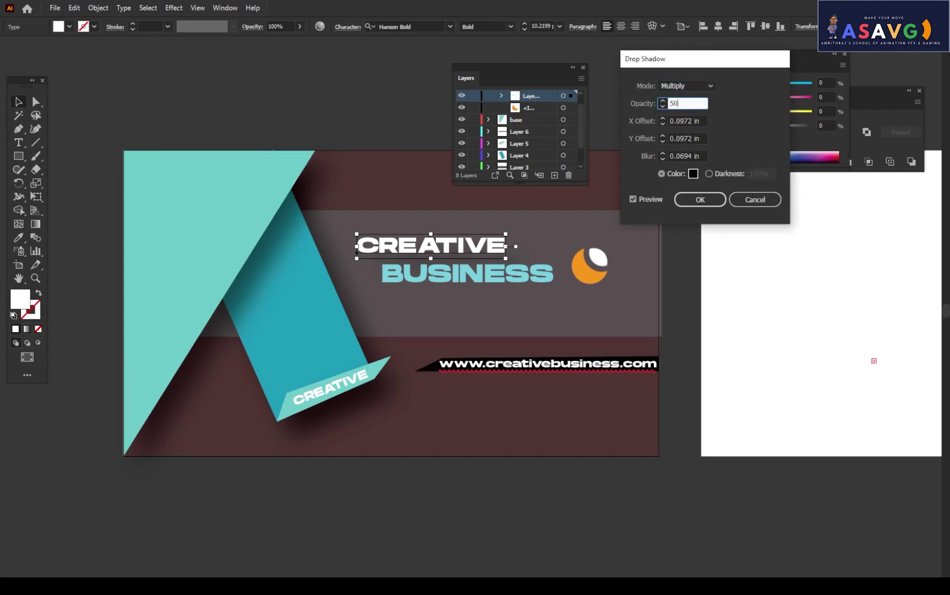
{"action": "left_click", "coordinate": [639, 198]}
{"action": "key", "text": "Return"}
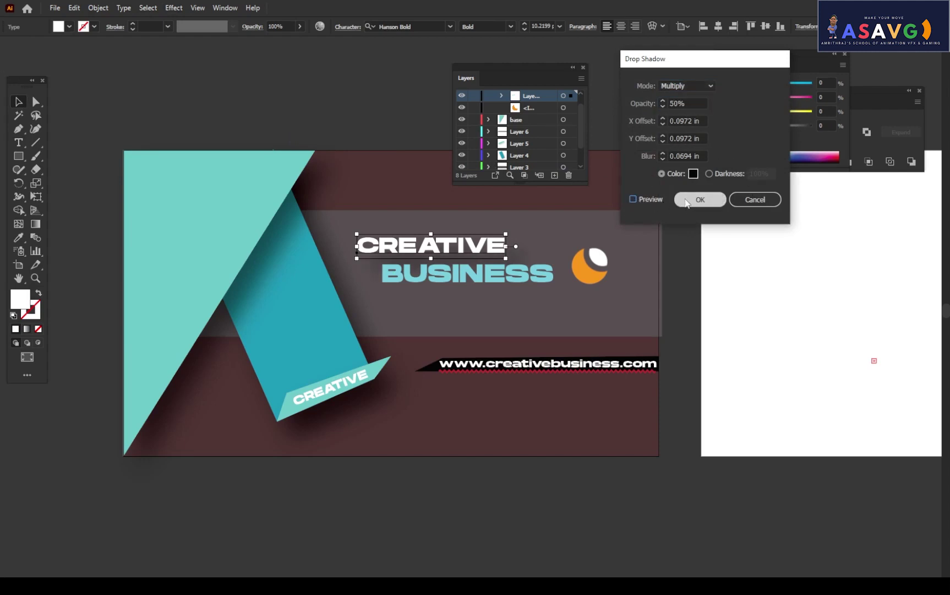
Apply a Drop Shadow to the BUSINESS text
{"action": "left_click", "coordinate": [401, 201]}
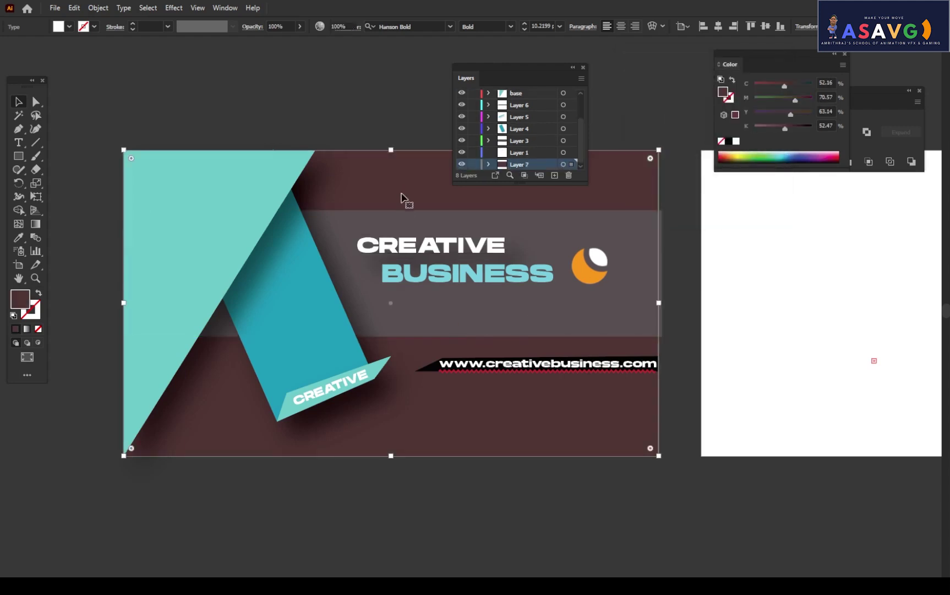
{"action": "left_click", "coordinate": [447, 285]}
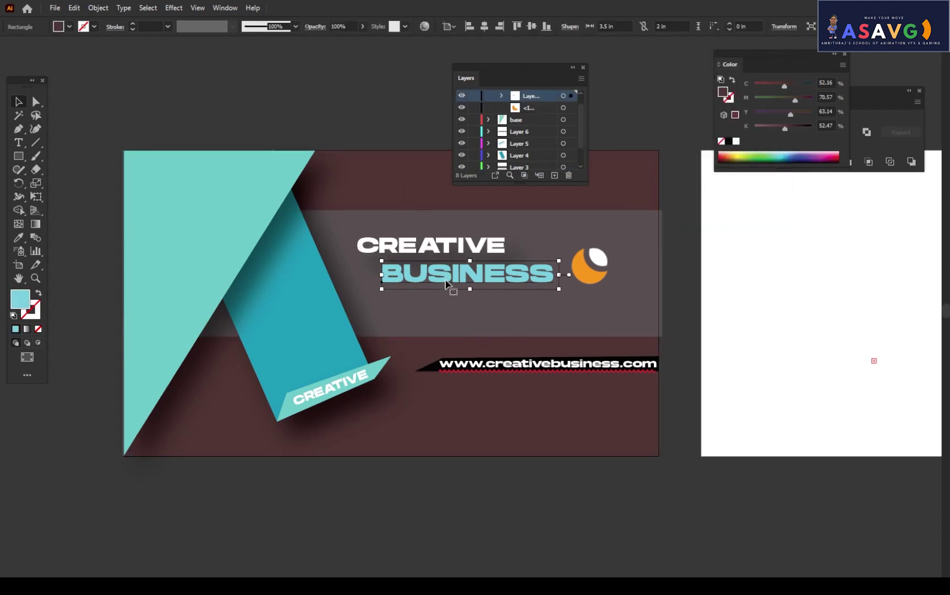
{"action": "left_click", "coordinate": [172, 9]}
{"action": "mouse_move", "coordinate": [206, 141]}
{"action": "left_click", "coordinate": [325, 137]}
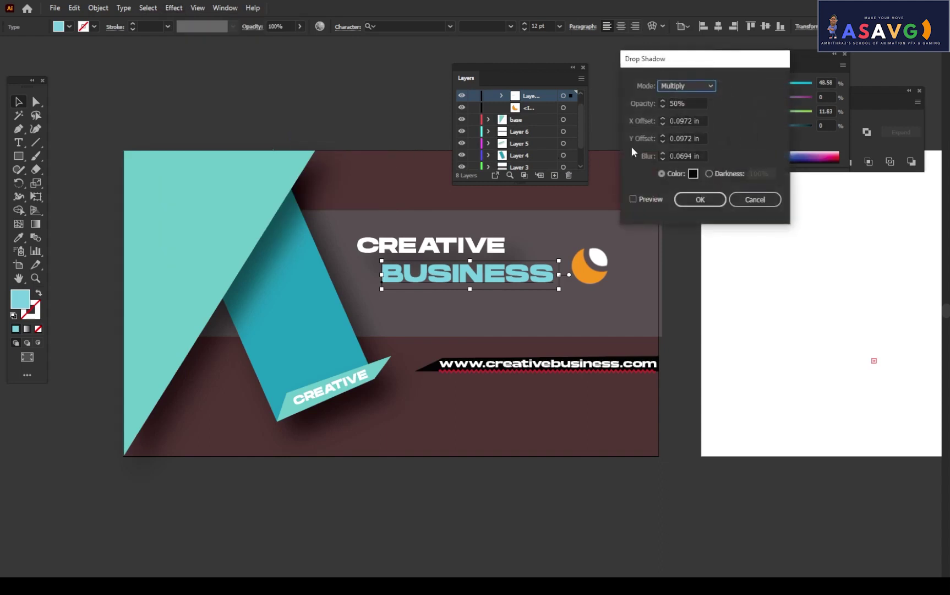
{"action": "left_click", "coordinate": [699, 200]}
{"action": "left_click", "coordinate": [343, 145]}
Give the orange logo a drop shadow at 75% opacity, then deselect
{"action": "left_click", "coordinate": [595, 278]}
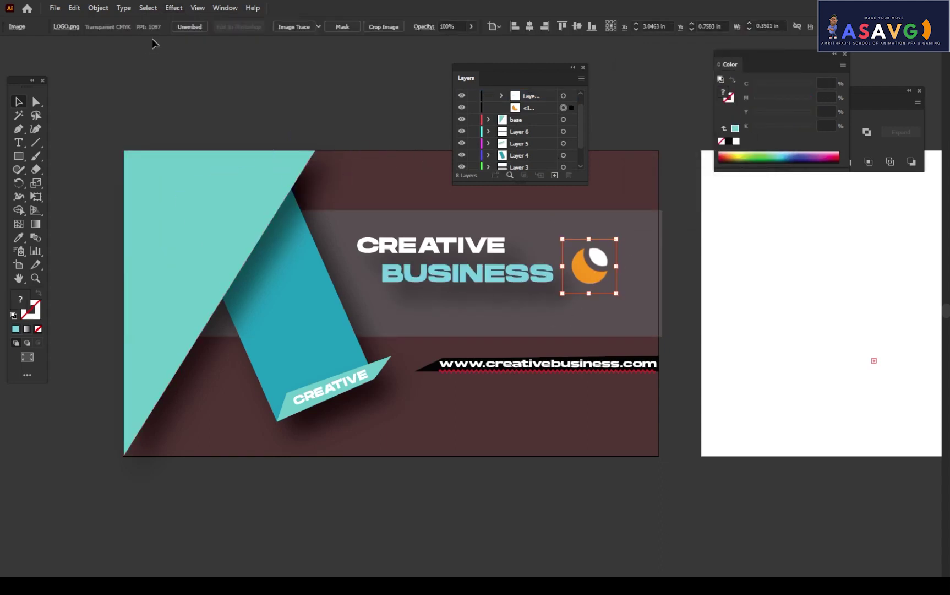
{"action": "left_click", "coordinate": [174, 9]}
{"action": "mouse_move", "coordinate": [204, 137]}
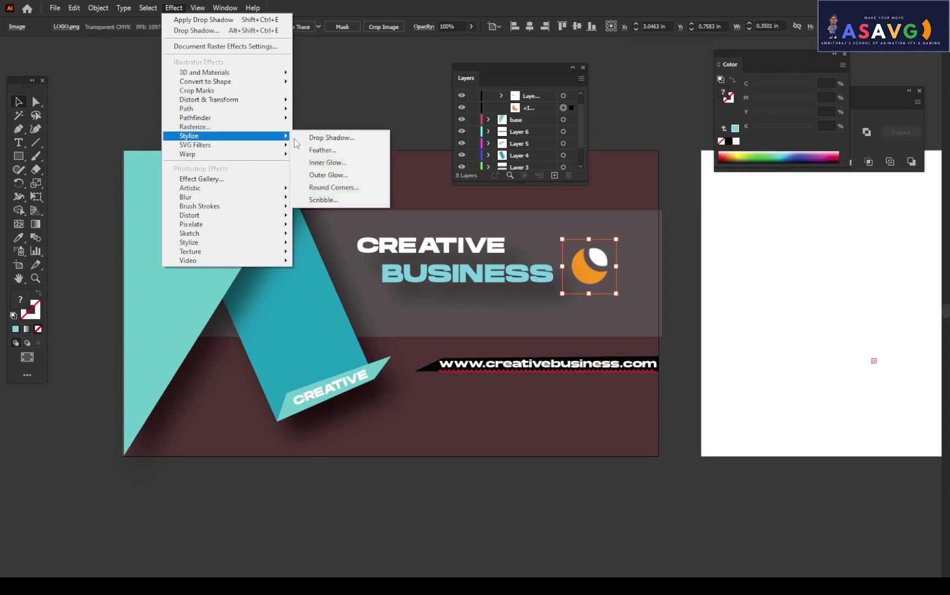
{"action": "left_click", "coordinate": [328, 139]}
{"action": "double_click", "coordinate": [680, 105]}
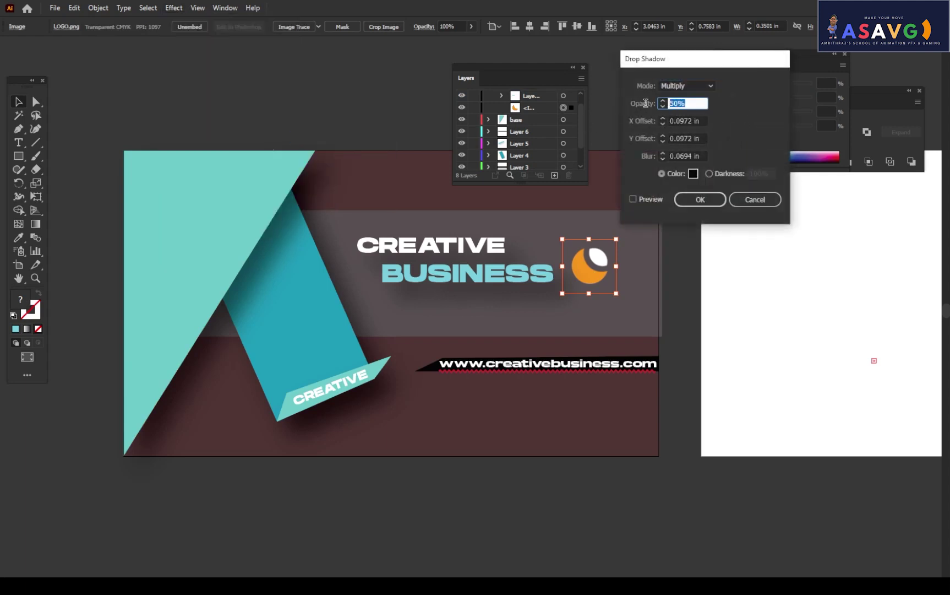
{"action": "type", "text": "75"}
{"action": "left_click", "coordinate": [639, 200]}
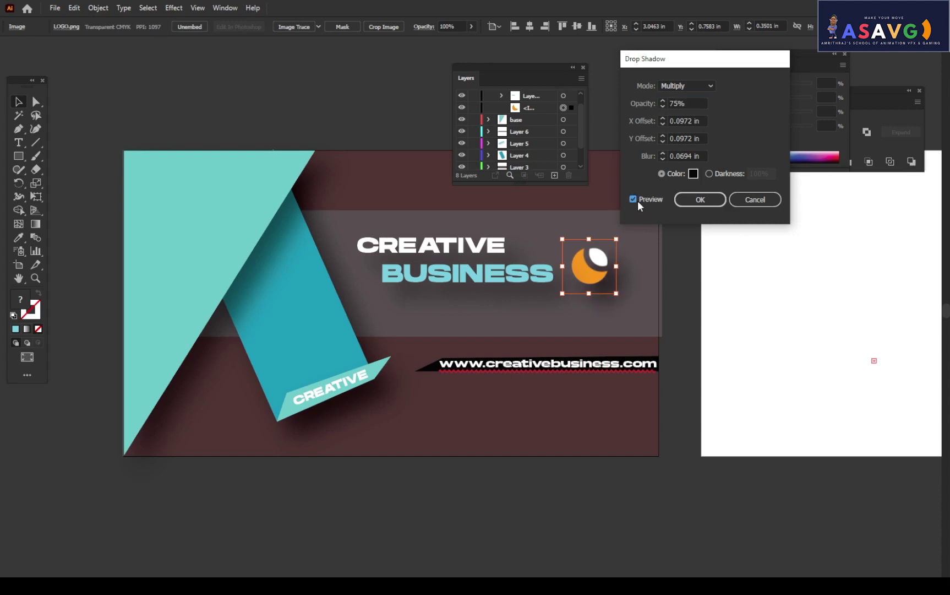
{"action": "left_click", "coordinate": [697, 198]}
{"action": "left_click", "coordinate": [393, 171]}
{"action": "left_click", "coordinate": [373, 113]}
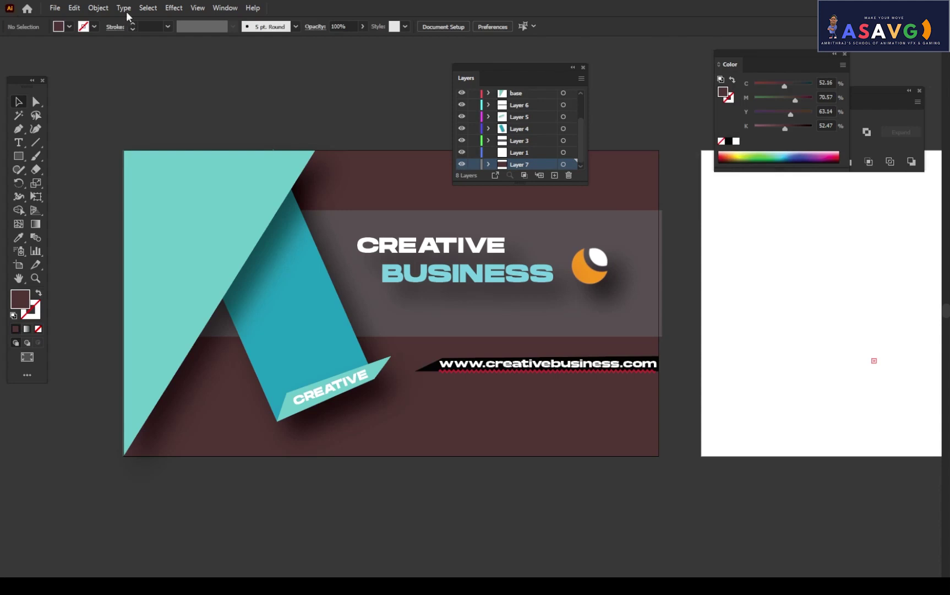
{"action": "left_click", "coordinate": [430, 369]}
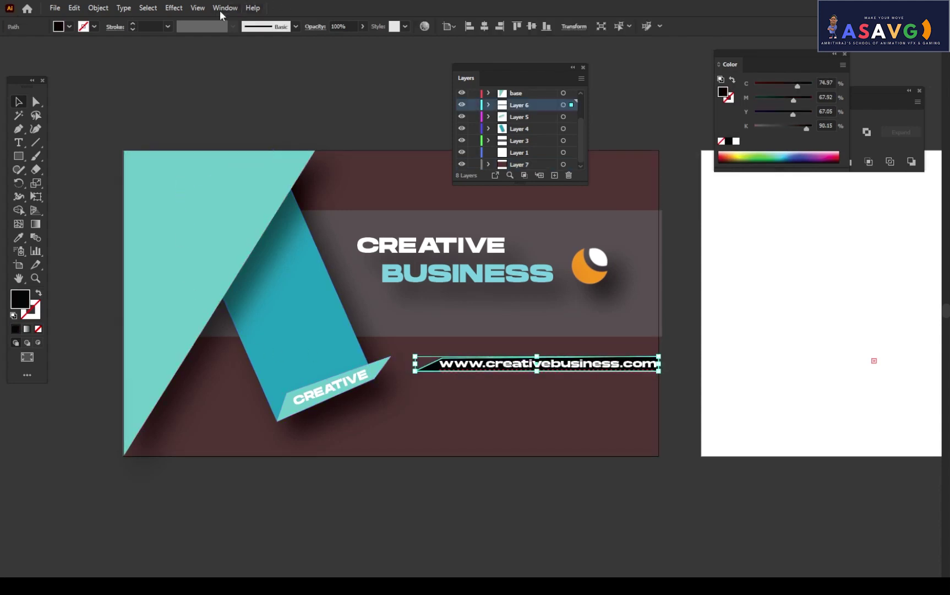
{"action": "left_click", "coordinate": [165, 10]}
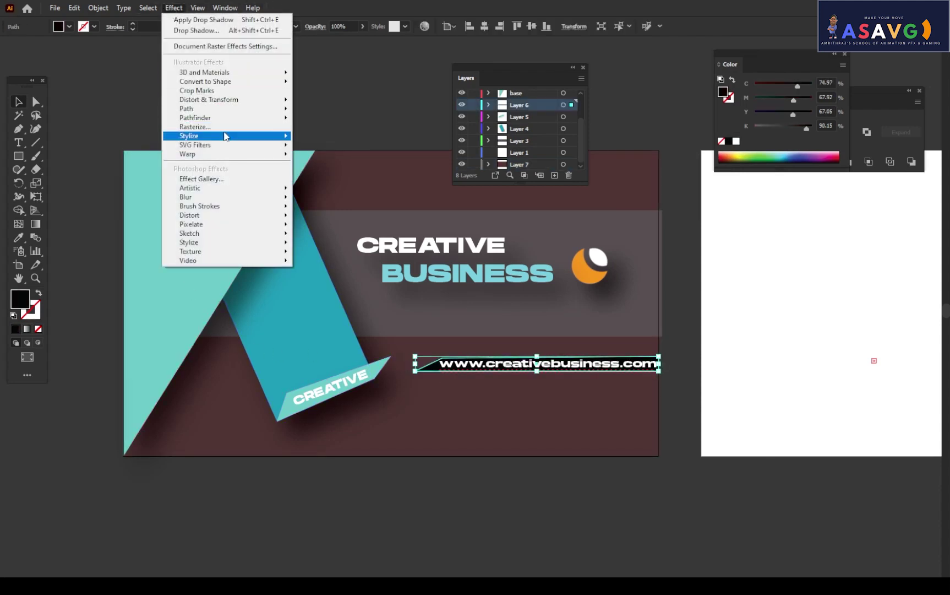
{"action": "mouse_move", "coordinate": [223, 136]}
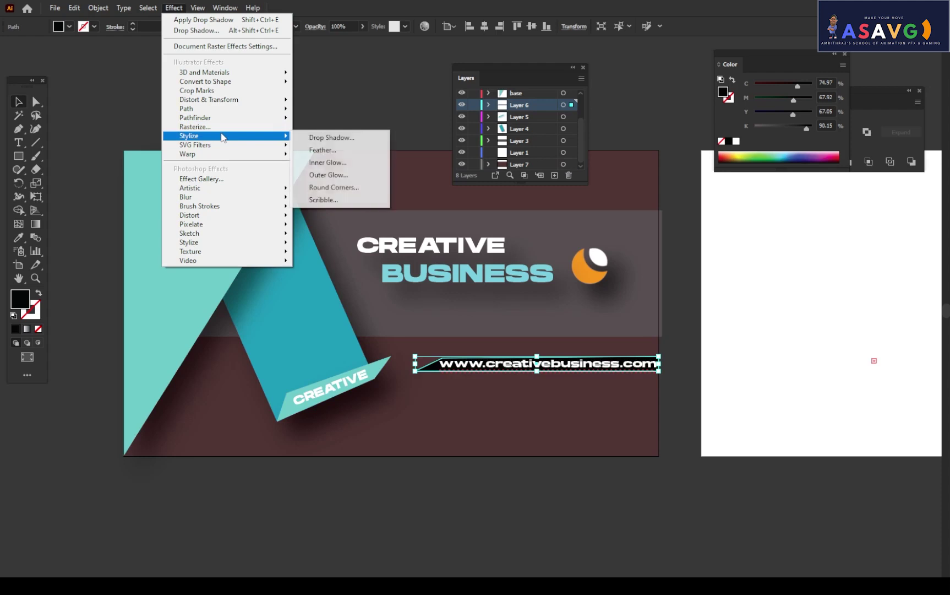
{"action": "left_click", "coordinate": [326, 139]}
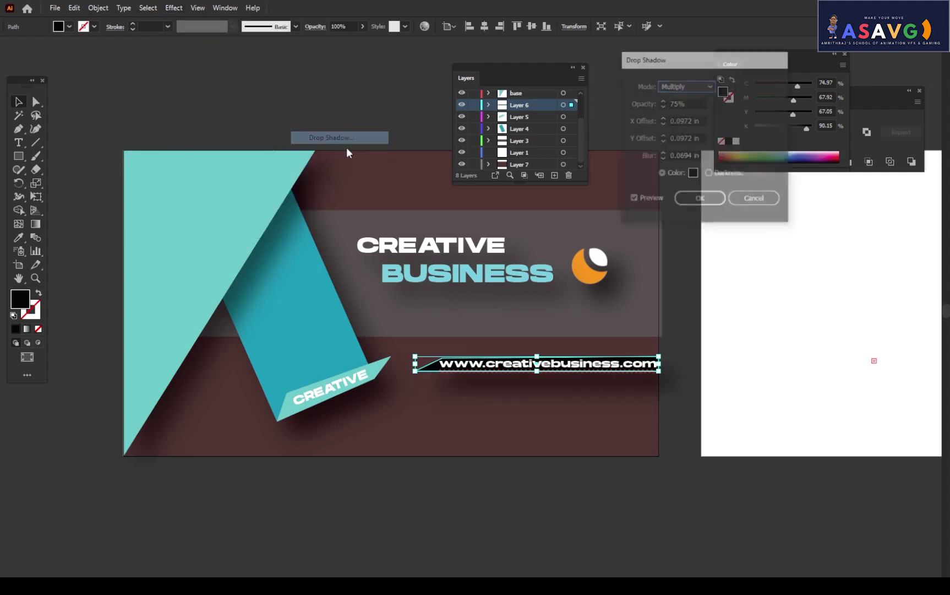
{"action": "double_click", "coordinate": [690, 105]}
{"action": "type", "text": "25"}
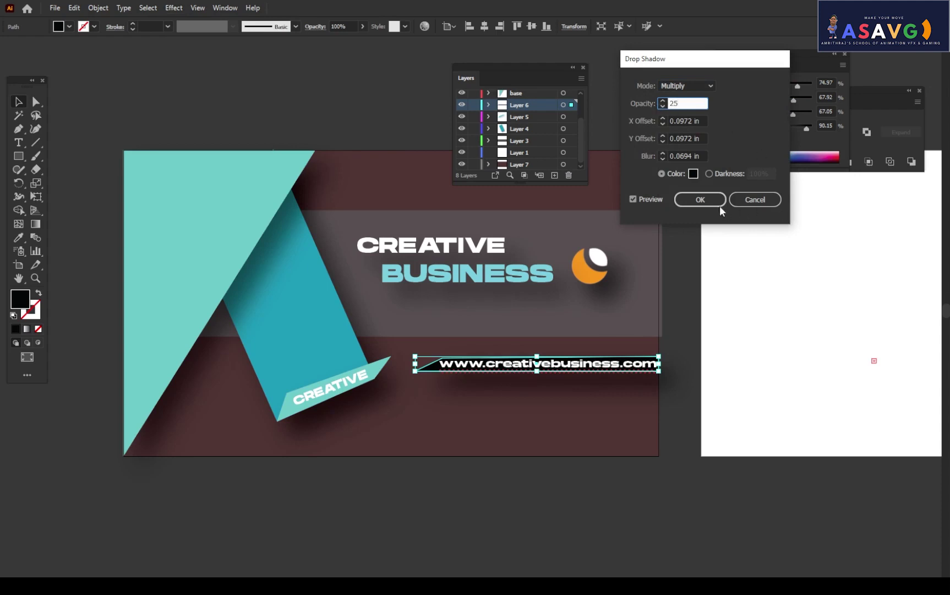
{"action": "left_click", "coordinate": [719, 207]}
{"action": "left_click", "coordinate": [303, 166]}
{"action": "left_click", "coordinate": [423, 140]}
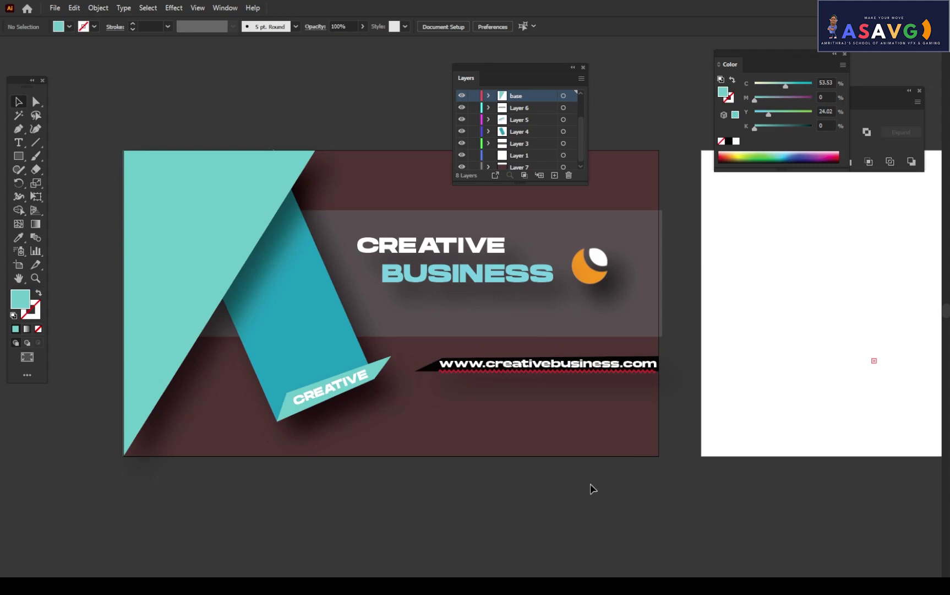
Select all card artwork, paste it into a new layer and align it on artboard two
{"action": "left_click_drag", "start_coordinate": [591, 482], "coordinate": [184, 480]}
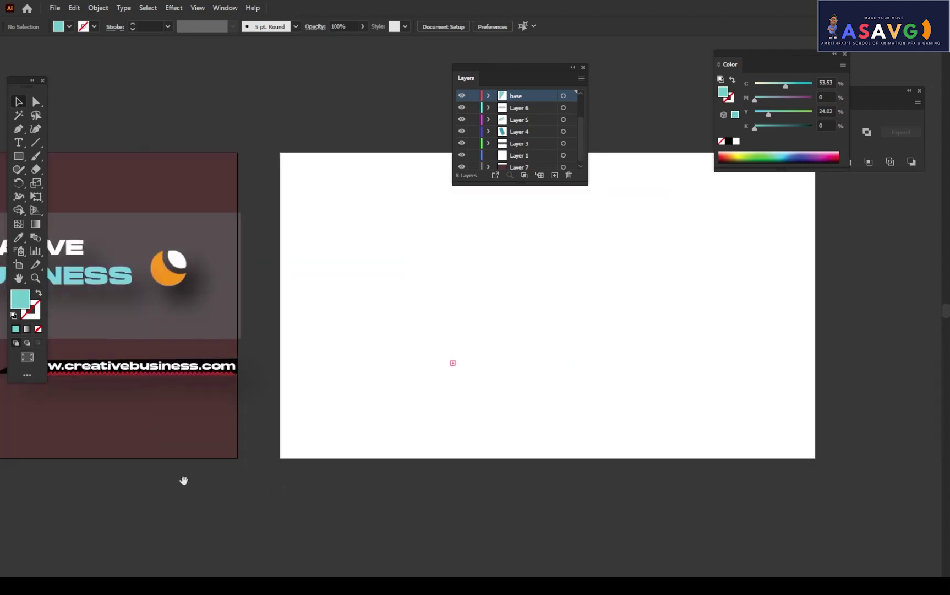
{"action": "key", "text": "ctrl+minus"}
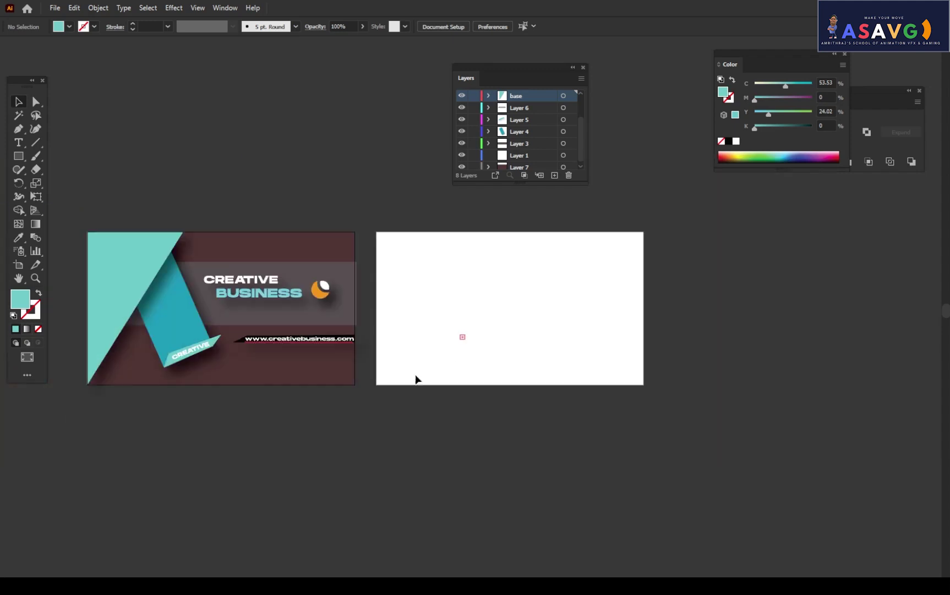
{"action": "left_click_drag", "start_coordinate": [78, 213], "coordinate": [401, 466]}
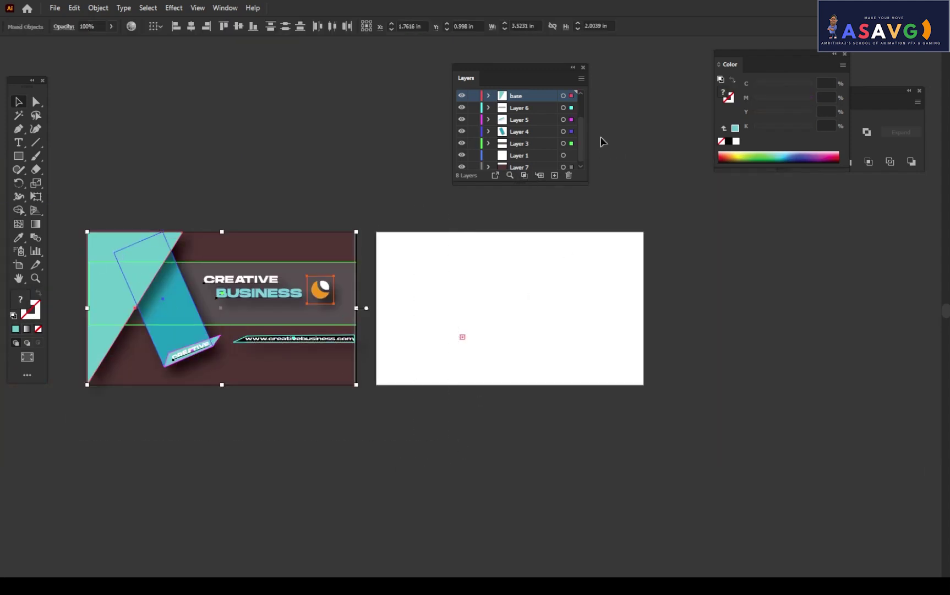
{"action": "scroll", "coordinate": [603, 142], "scroll_direction": "up", "scroll_amount": 1}
{"action": "left_click", "coordinate": [554, 175]}
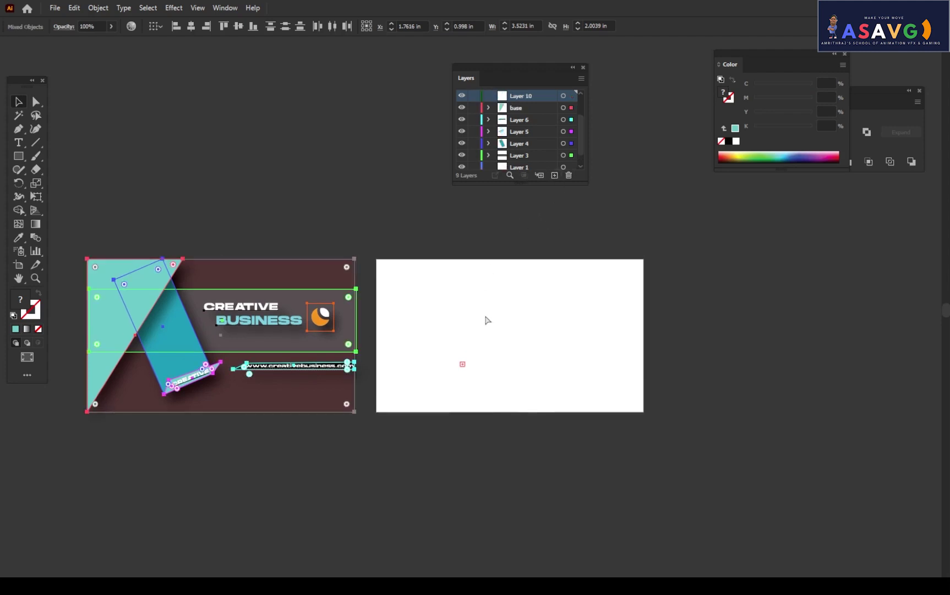
{"action": "key", "text": "ctrl+v"}
{"action": "left_click_drag", "start_coordinate": [483, 312], "coordinate": [508, 343]}
{"action": "left_click_drag", "start_coordinate": [509, 346], "coordinate": [507, 341]}
{"action": "left_click_drag", "start_coordinate": [493, 284], "coordinate": [494, 282]}
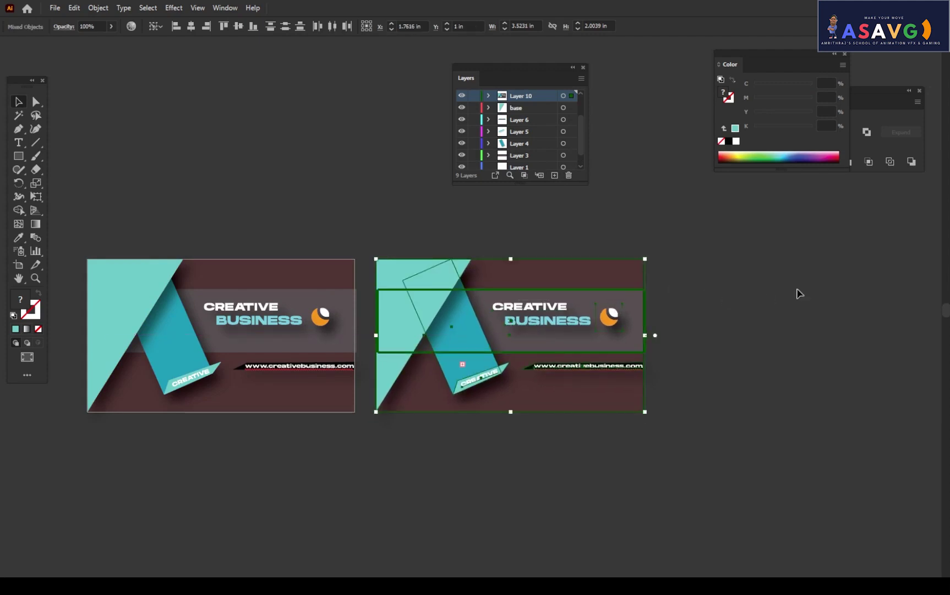
{"action": "left_click", "coordinate": [749, 322]}
{"action": "key", "text": "ctrl+equal"}
{"action": "key", "text": "ctrl+equal"}
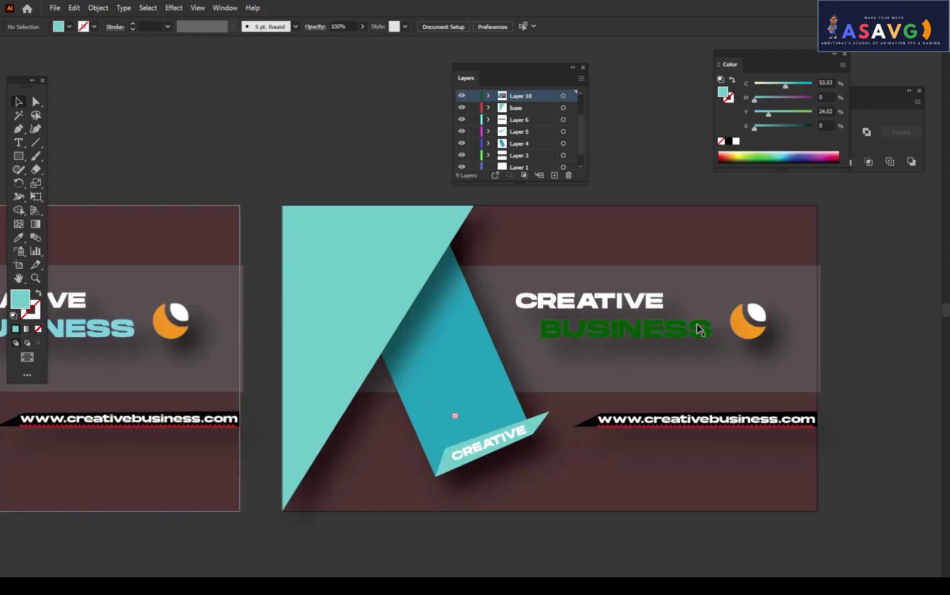
Highlight the word CREATIVE on the copied card and erase it, leaving BUSINESS
{"action": "left_click", "coordinate": [621, 335]}
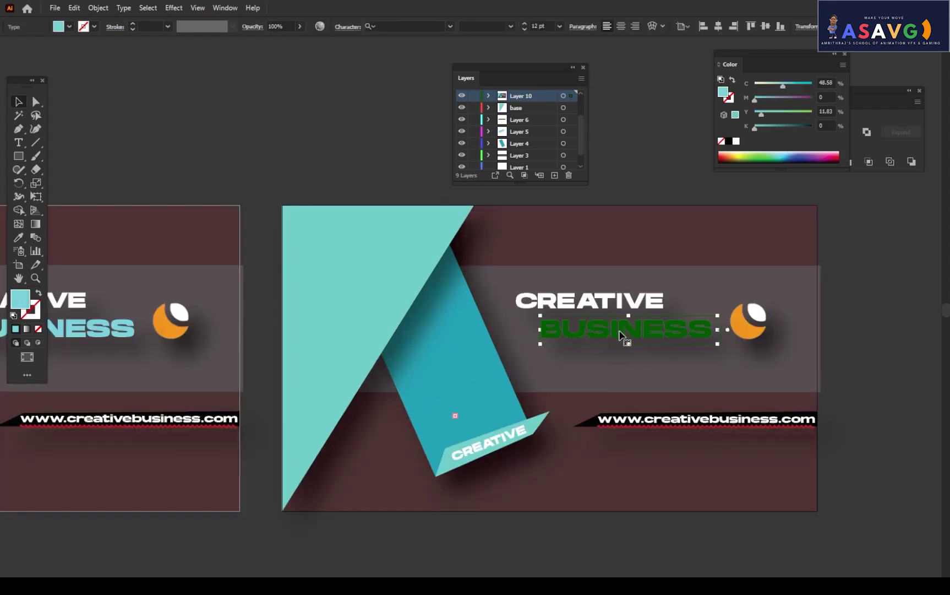
{"action": "left_click", "coordinate": [600, 307]}
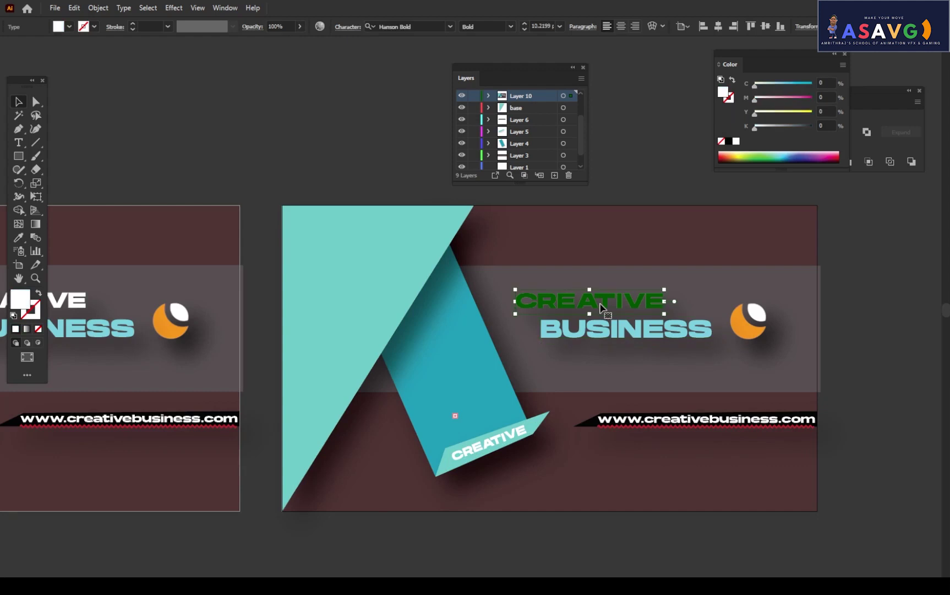
{"action": "key", "text": "t"}
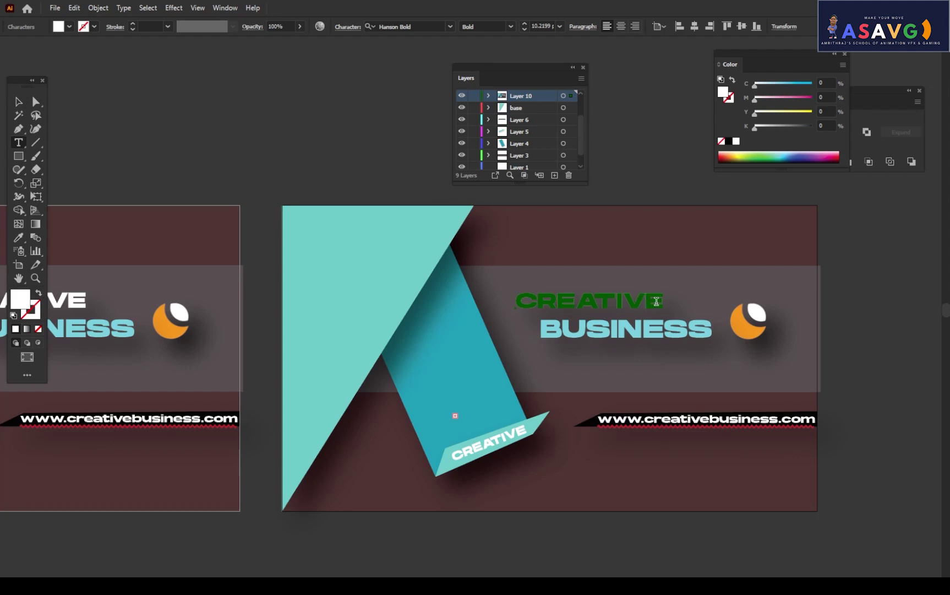
{"action": "left_click_drag", "start_coordinate": [664, 301], "coordinate": [501, 301]}
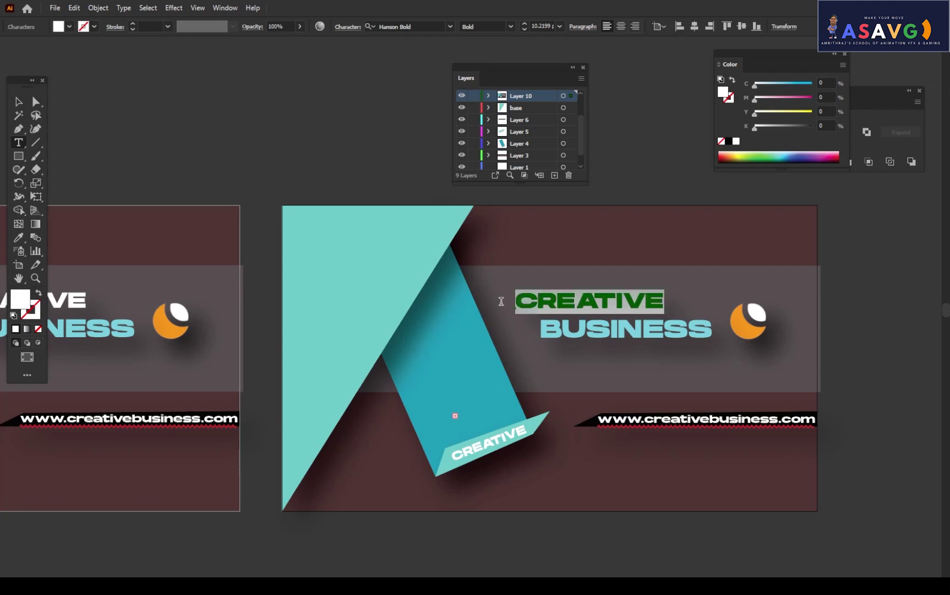
{"action": "type", "text": "pot"}
{"action": "key", "text": "BackSpace"}
{"action": "key", "text": "BackSpace"}
{"action": "key", "text": "BackSpace"}
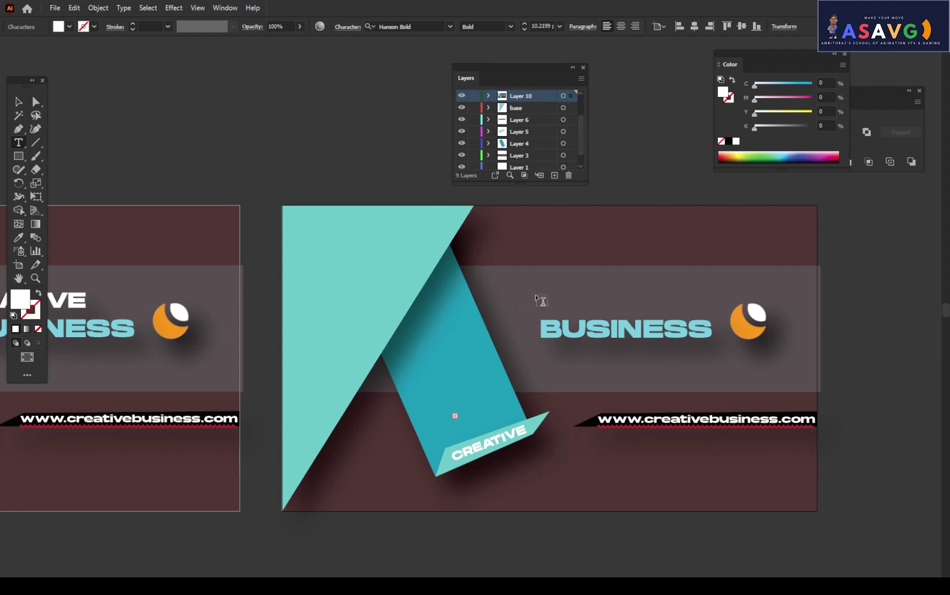
{"action": "type", "text": "andrew"}
{"action": "key", "text": "BackSpace"}
{"action": "key", "text": "BackSpace"}
{"action": "key", "text": "BackSpace"}
{"action": "key", "text": "BackSpace"}
Set the fill colour to pure white for the new title text
{"action": "double_click", "coordinate": [24, 298]}
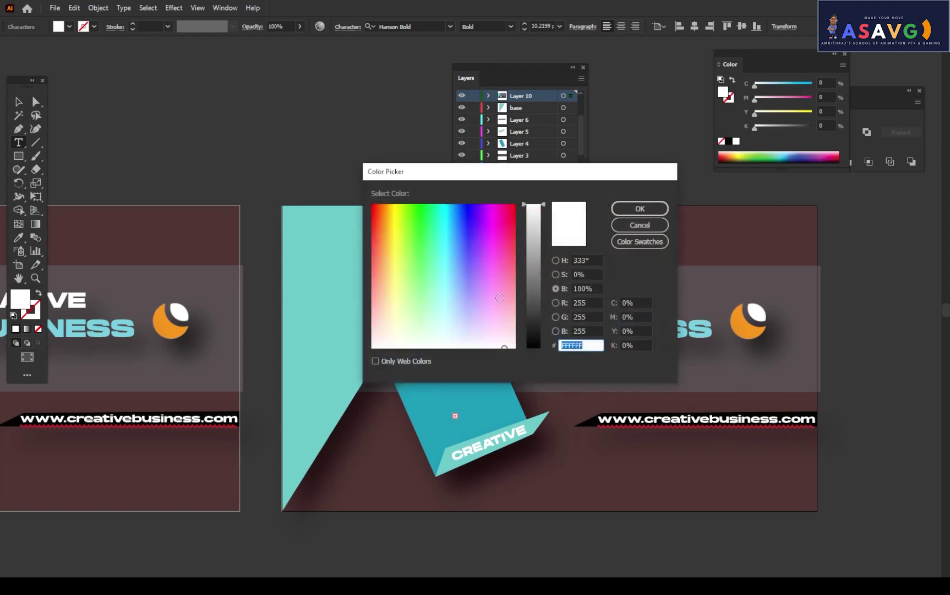
{"action": "left_click", "coordinate": [658, 208]}
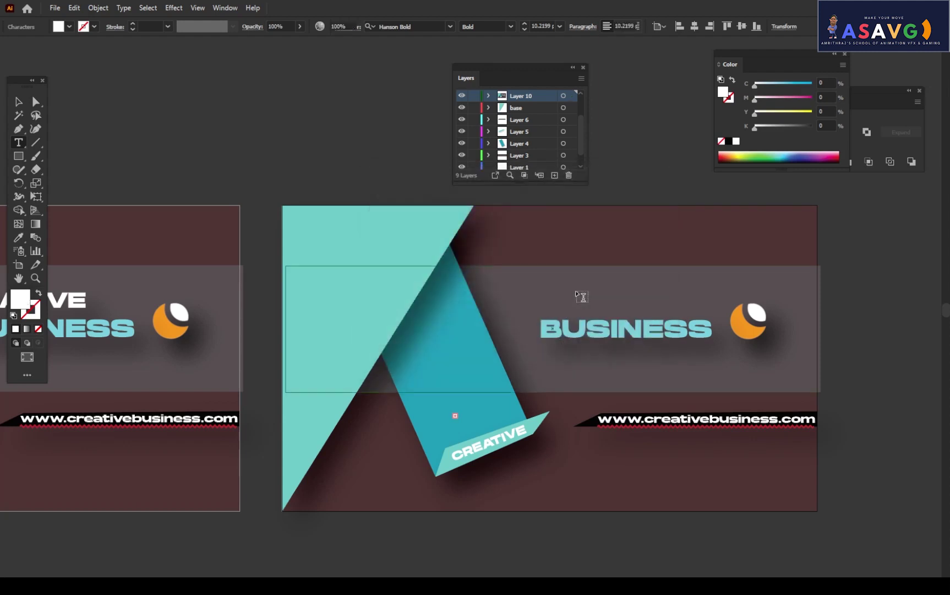
{"action": "left_click", "coordinate": [536, 294]}
{"action": "type", "text": "sd"}
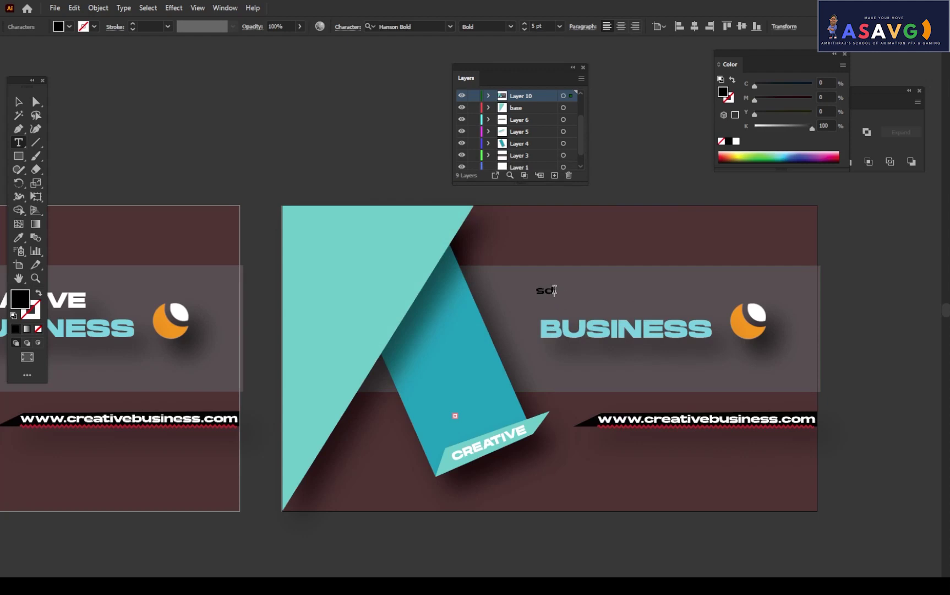
{"action": "double_click", "coordinate": [20, 301]}
{"action": "left_click_drag", "start_coordinate": [538, 241], "coordinate": [534, 204]}
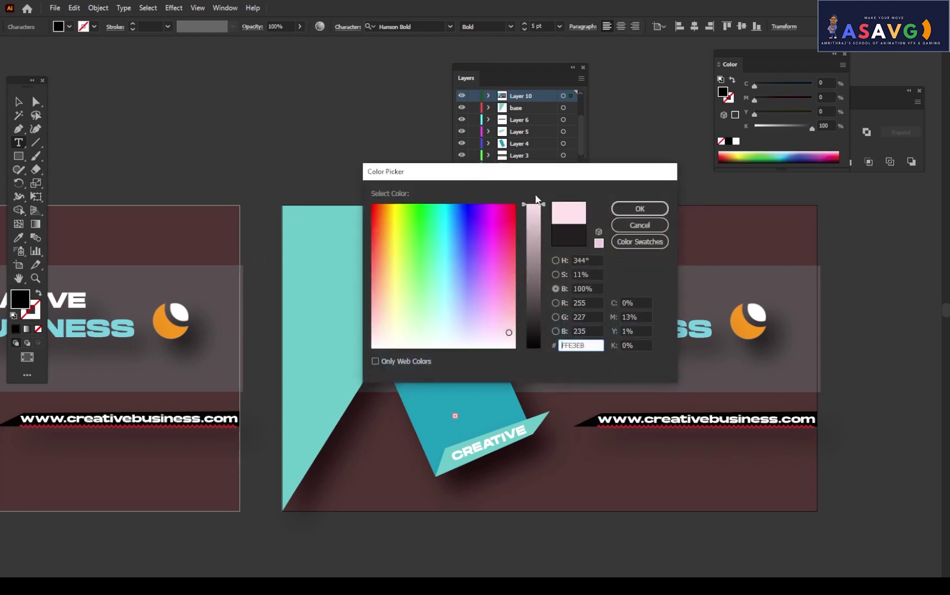
{"action": "left_click_drag", "start_coordinate": [479, 298], "coordinate": [358, 352]}
{"action": "left_click", "coordinate": [639, 208]}
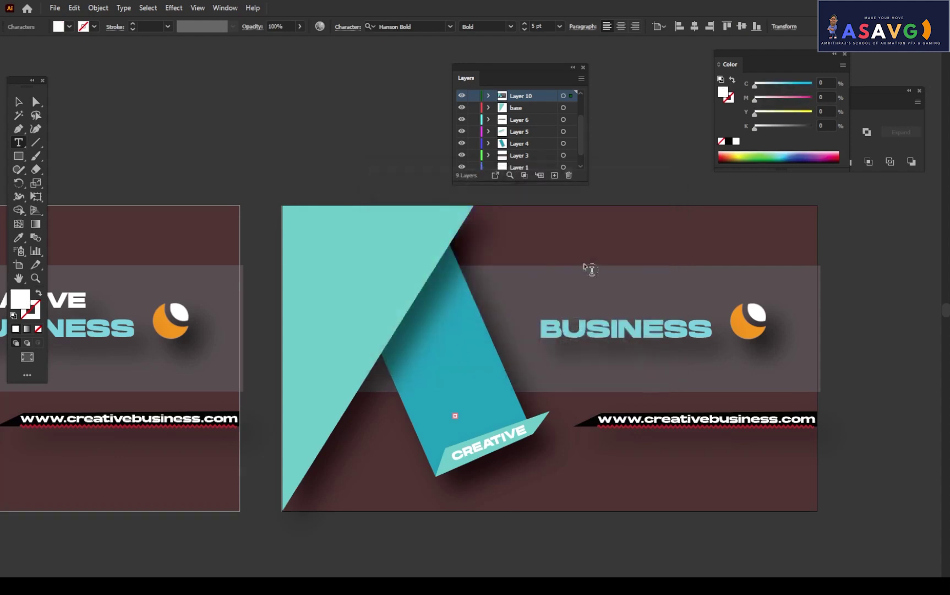
{"action": "key", "text": "Escape"}
Place a new text point above BUSINESS and type 'P'
{"action": "key", "text": "o"}
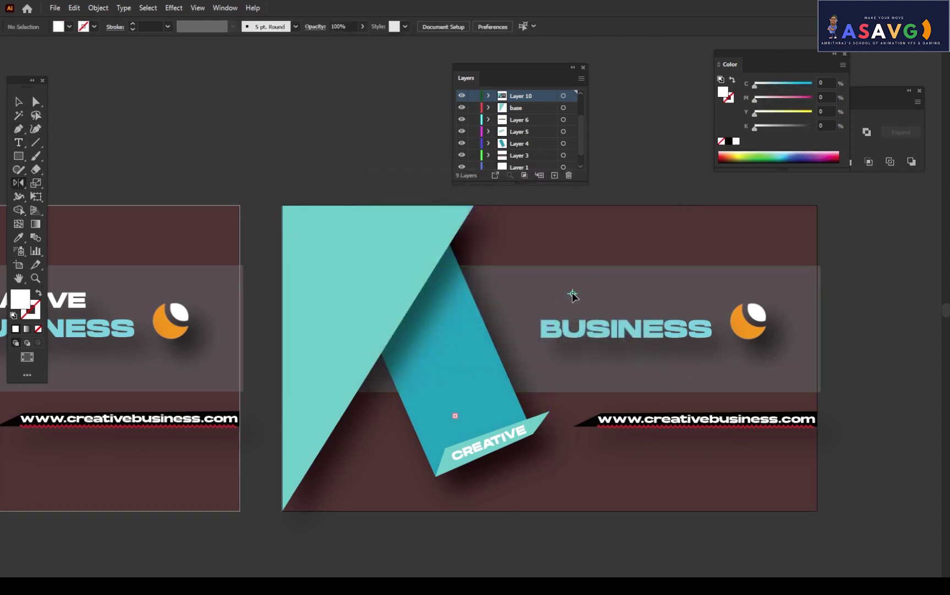
{"action": "key", "text": "t"}
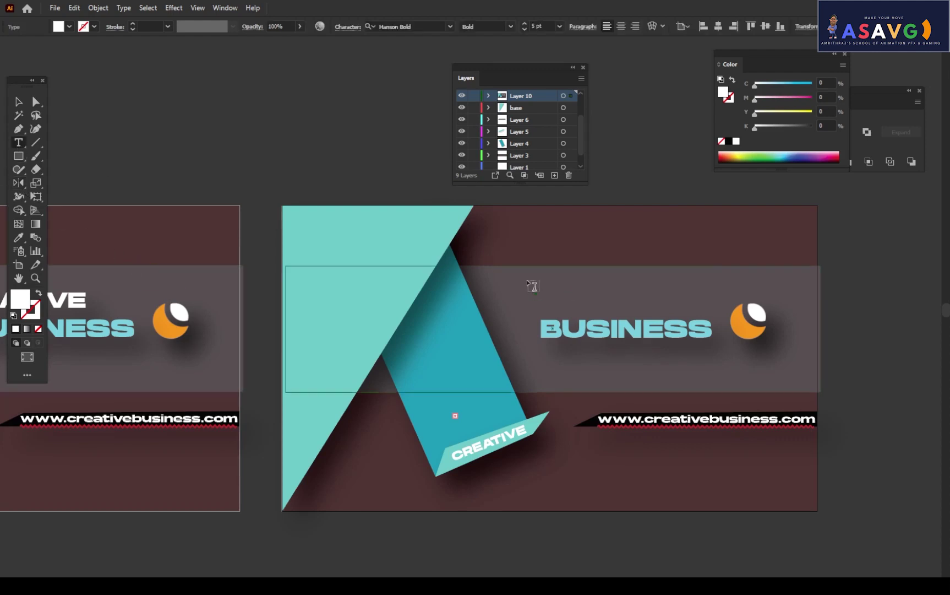
{"action": "left_click", "coordinate": [533, 284]}
{"action": "type", "text": "POSITION"}
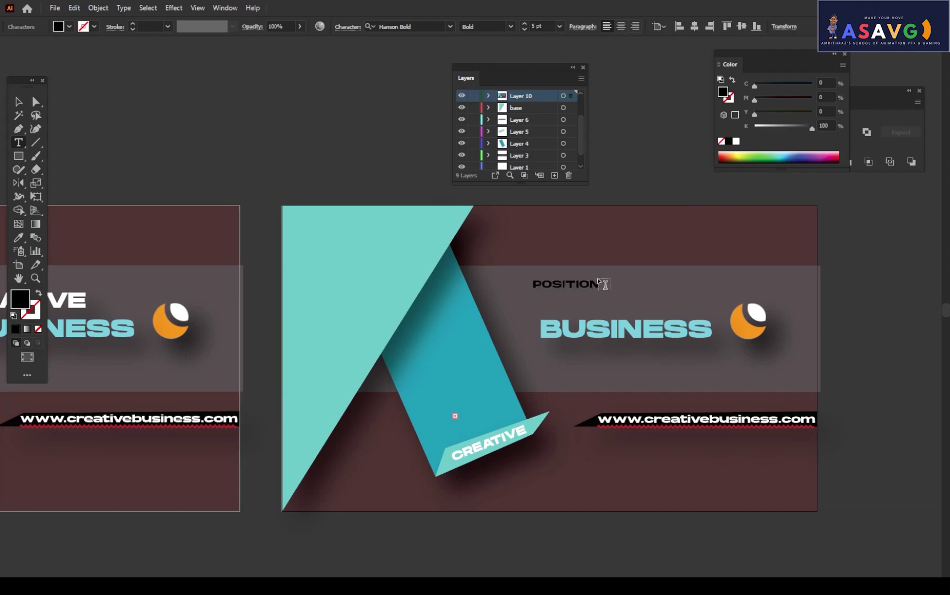
Make the POSITION text white
{"action": "left_click_drag", "start_coordinate": [600, 283], "coordinate": [513, 283]}
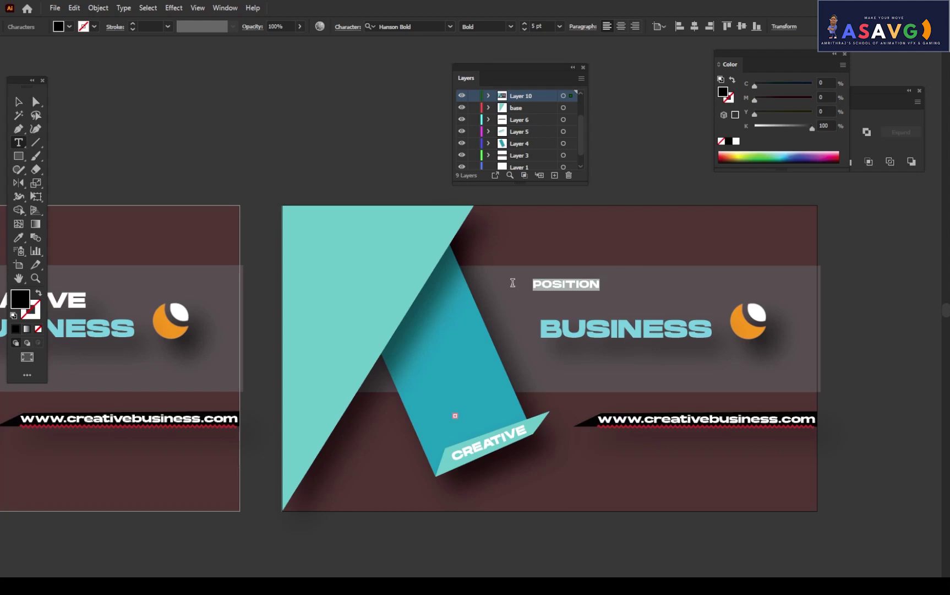
{"action": "double_click", "coordinate": [21, 299]}
{"action": "left_click_drag", "start_coordinate": [537, 241], "coordinate": [526, 201]}
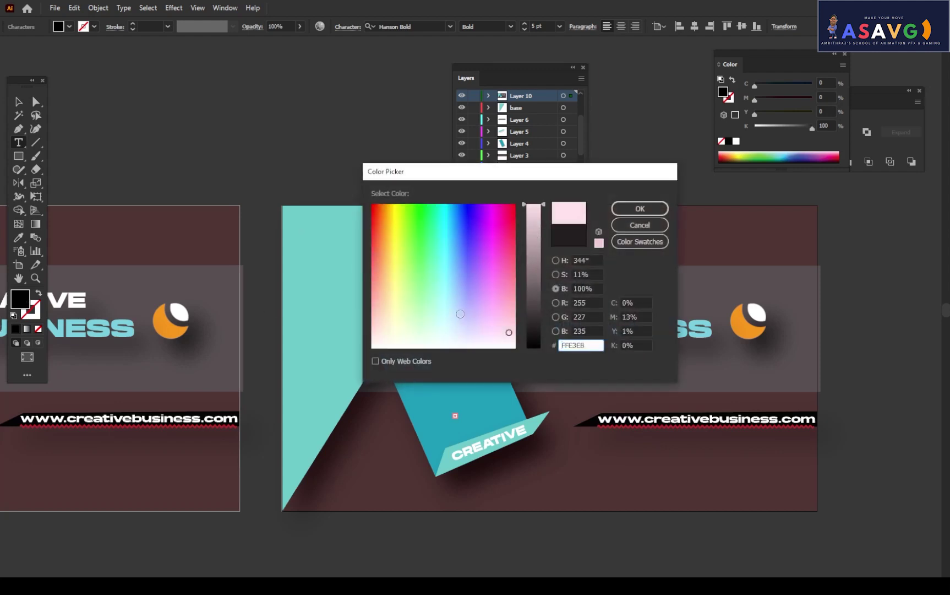
{"action": "left_click_drag", "start_coordinate": [461, 314], "coordinate": [373, 347]}
{"action": "left_click", "coordinate": [639, 209]}
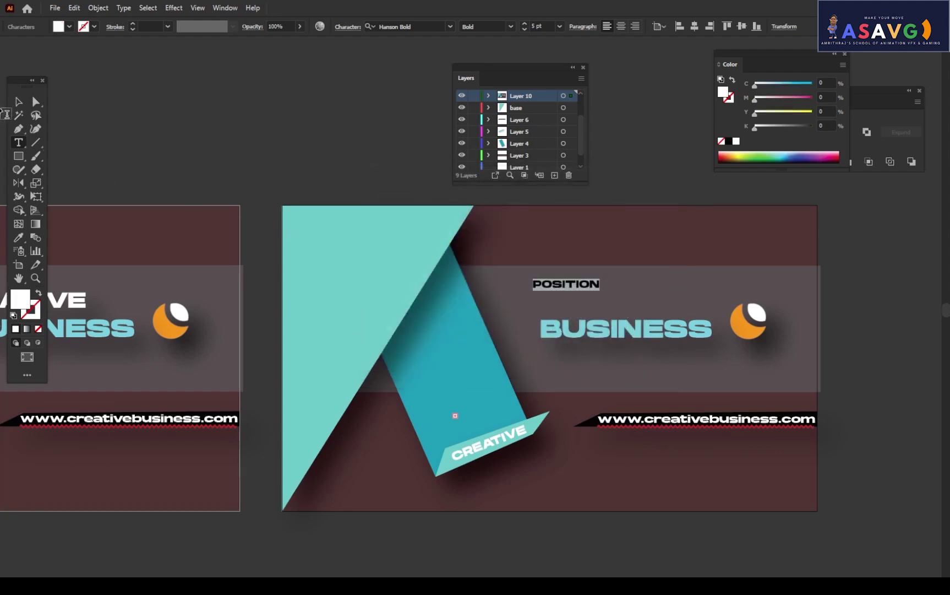
Enlarge POSITION, delete the BUSINESS heading, and move POSITION into its place
{"action": "left_click", "coordinate": [18, 101]}
{"action": "left_click_drag", "start_coordinate": [548, 289], "coordinate": [532, 276]}
{"action": "key", "text": "ctrl+z"}
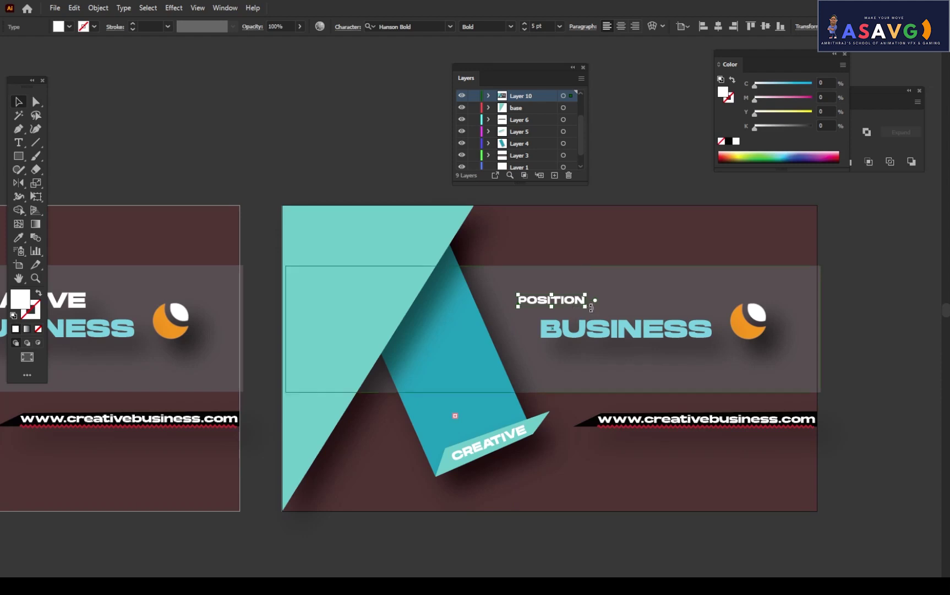
{"action": "left_click_drag", "start_coordinate": [586, 306], "coordinate": [610, 305]}
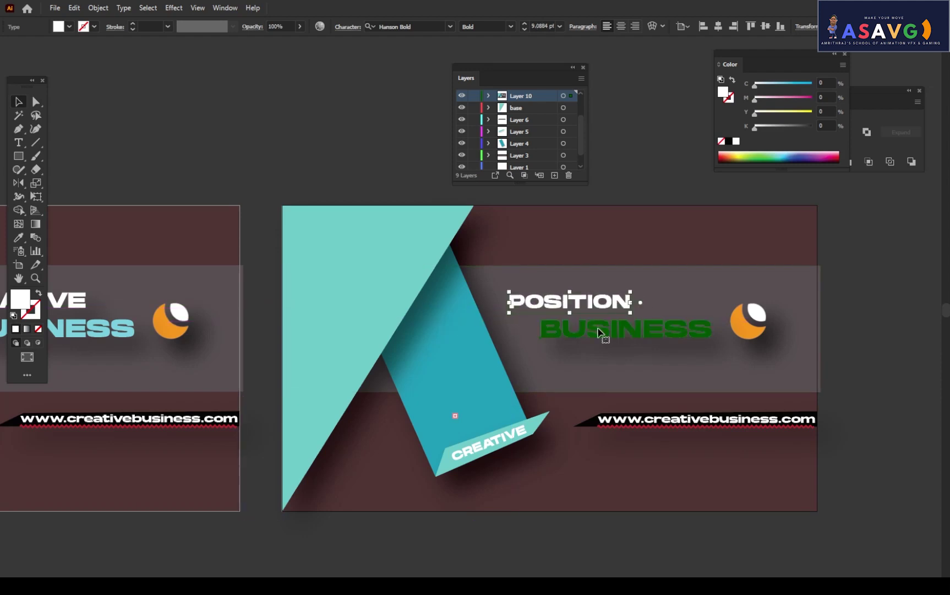
{"action": "left_click", "coordinate": [599, 332]}
{"action": "key", "text": "Delete"}
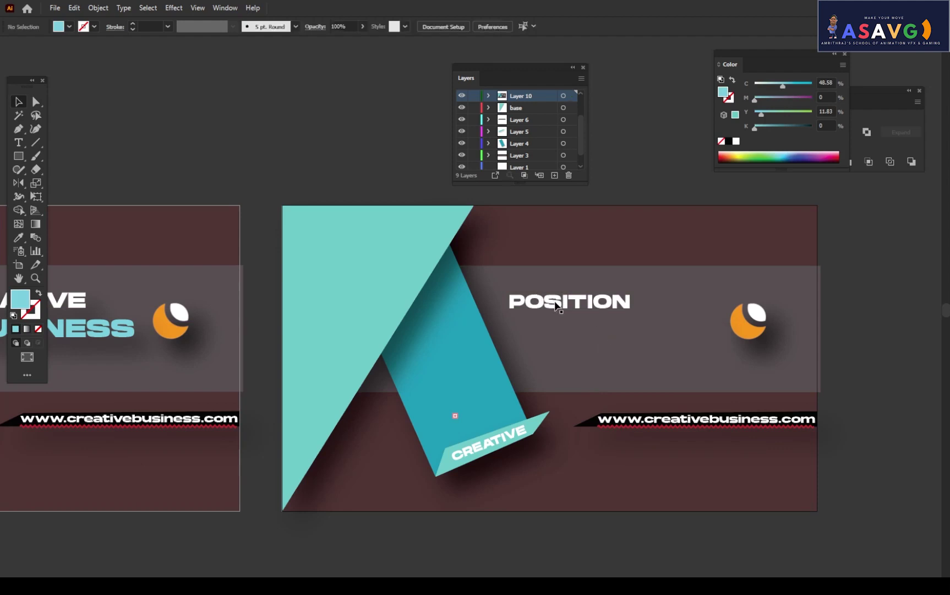
{"action": "left_click_drag", "start_coordinate": [559, 304], "coordinate": [563, 319]}
Apply a Drop Shadow at 50% opacity to POSITION
{"action": "left_click", "coordinate": [182, 11]}
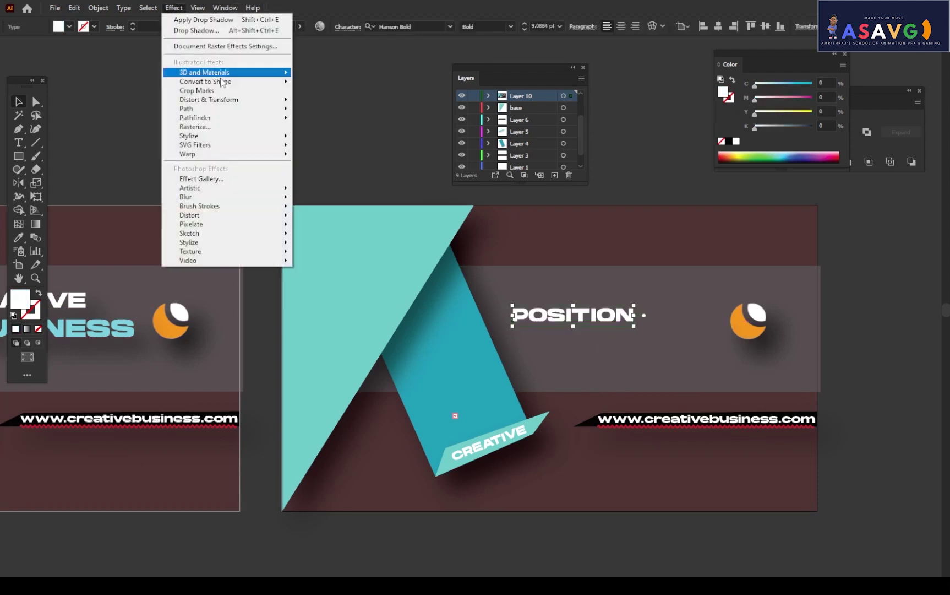
{"action": "mouse_move", "coordinate": [236, 140]}
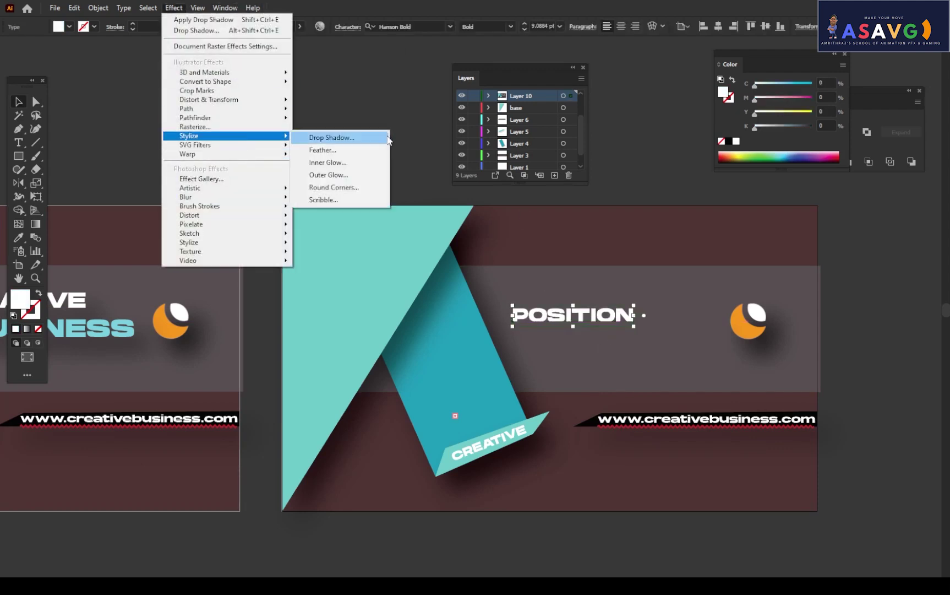
{"action": "left_click", "coordinate": [330, 137]}
{"action": "double_click", "coordinate": [687, 104]}
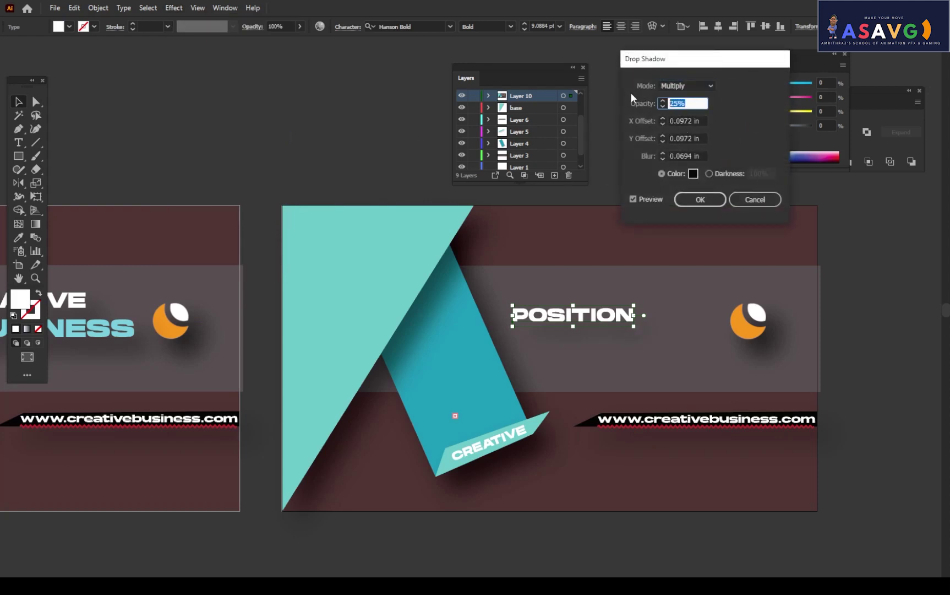
{"action": "type", "text": "50"}
{"action": "double_click", "coordinate": [647, 200]}
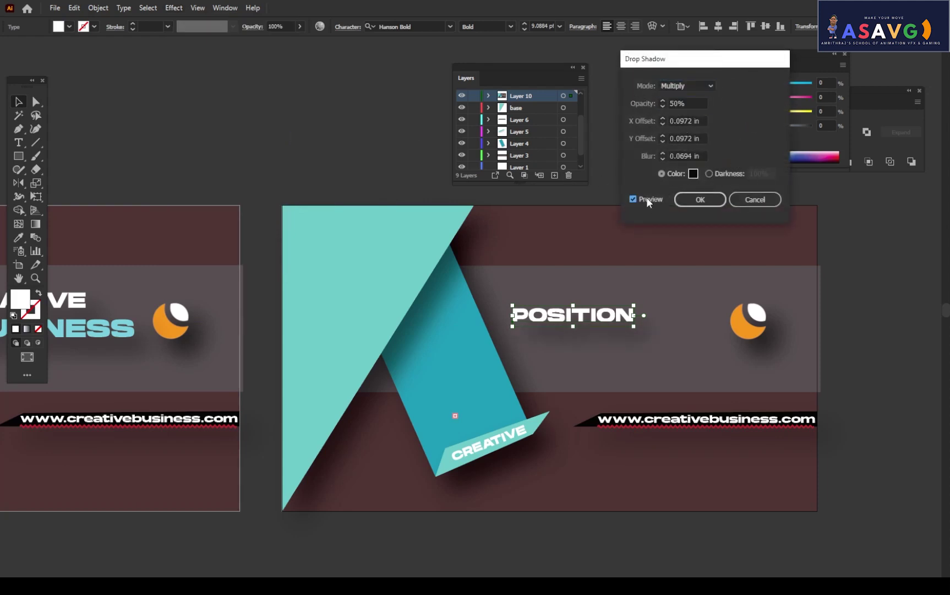
{"action": "left_click", "coordinate": [700, 199]}
Duplicate POSITION and place the copy just above it
{"action": "left_click", "coordinate": [615, 329]}
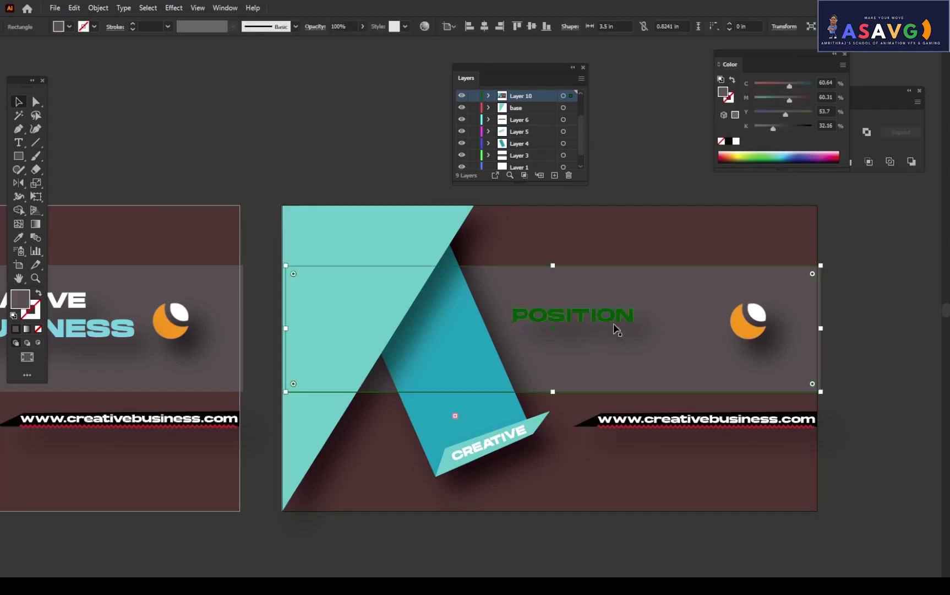
{"action": "left_click", "coordinate": [584, 324]}
{"action": "left_click_drag", "start_coordinate": [582, 328], "coordinate": [584, 283]}
{"action": "double_click", "coordinate": [584, 284]}
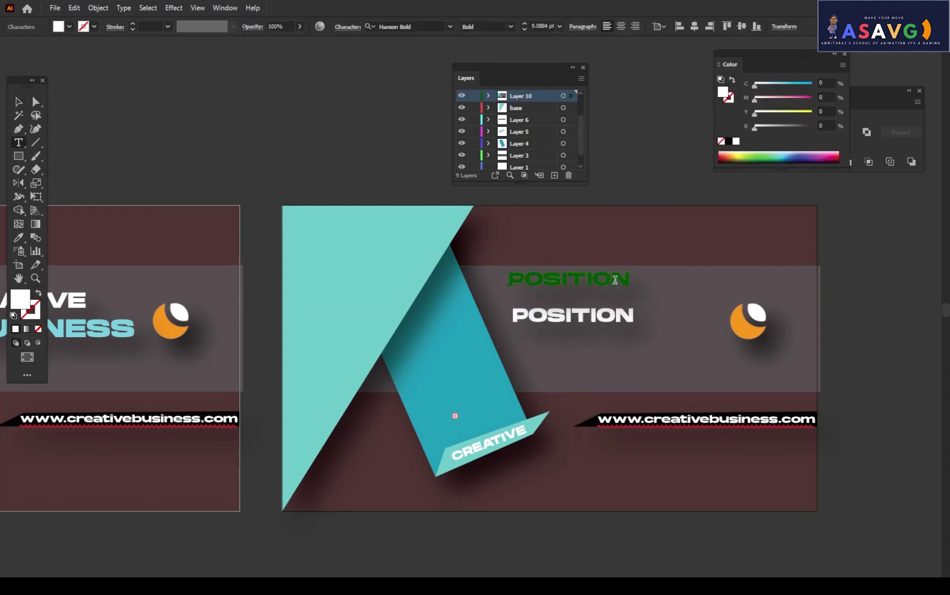
Retype the upper copy as NAME
{"action": "double_click", "coordinate": [615, 279]}
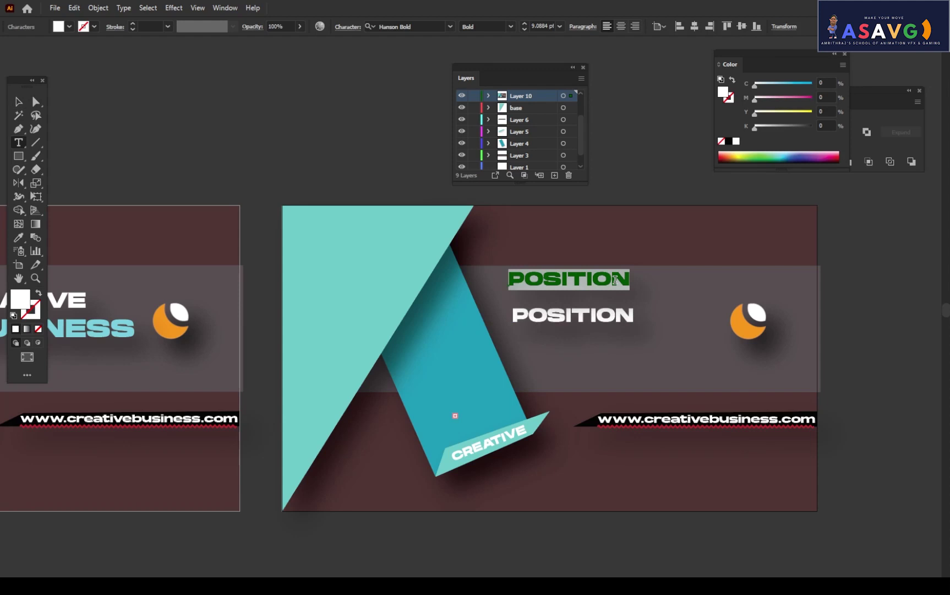
{"action": "type", "text": "name"}
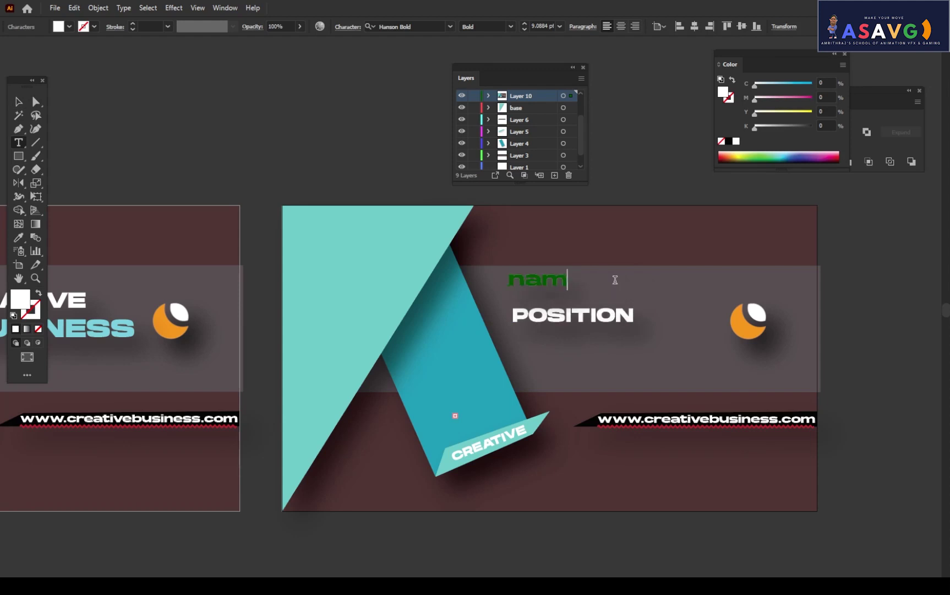
{"action": "key", "text": "BackSpace"}
{"action": "key", "text": "BackSpace"}
{"action": "key", "text": "BackSpace"}
{"action": "key", "text": "BackSpace"}
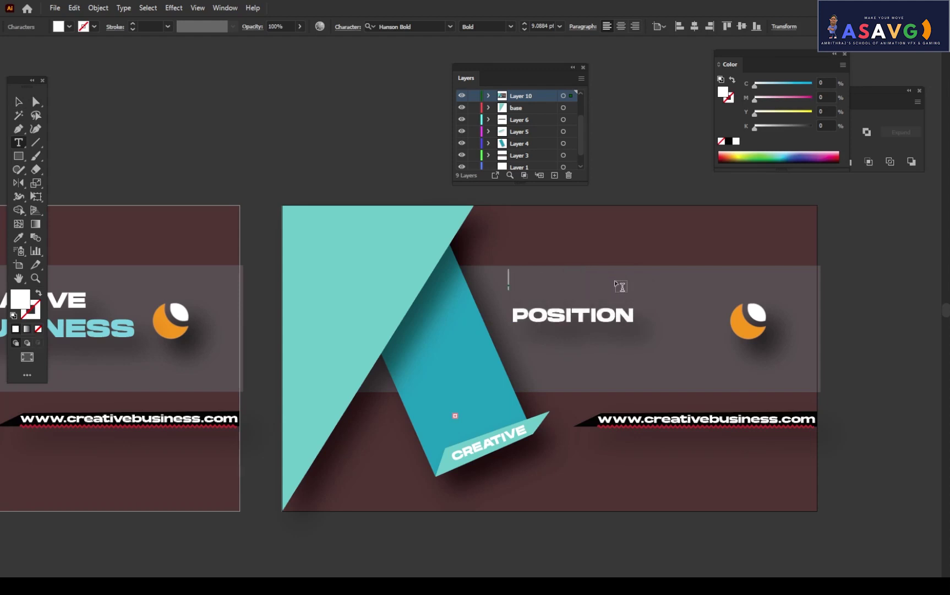
{"action": "type", "text": "NAME   -"}
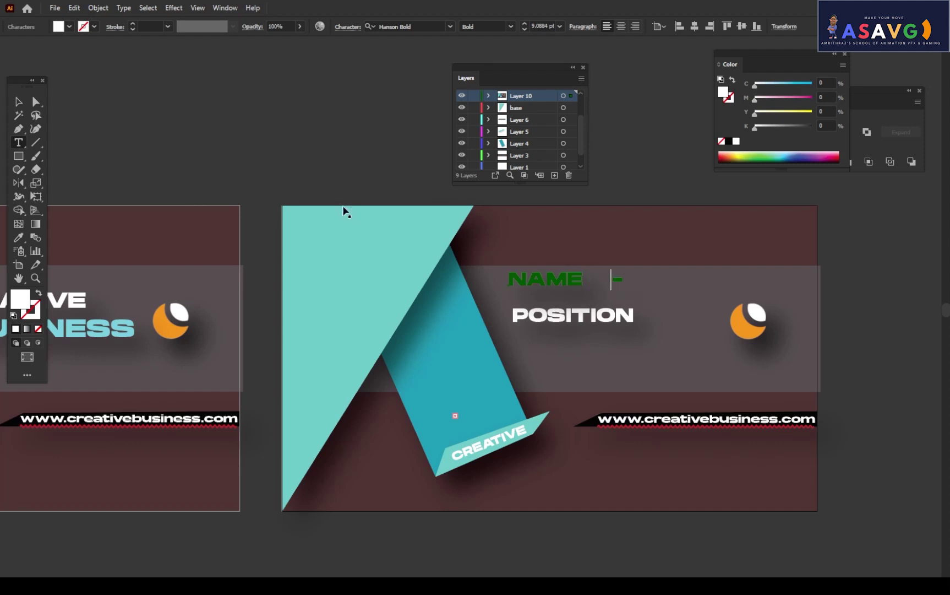
{"action": "key", "text": "BackSpace"}
{"action": "left_click", "coordinate": [18, 101]}
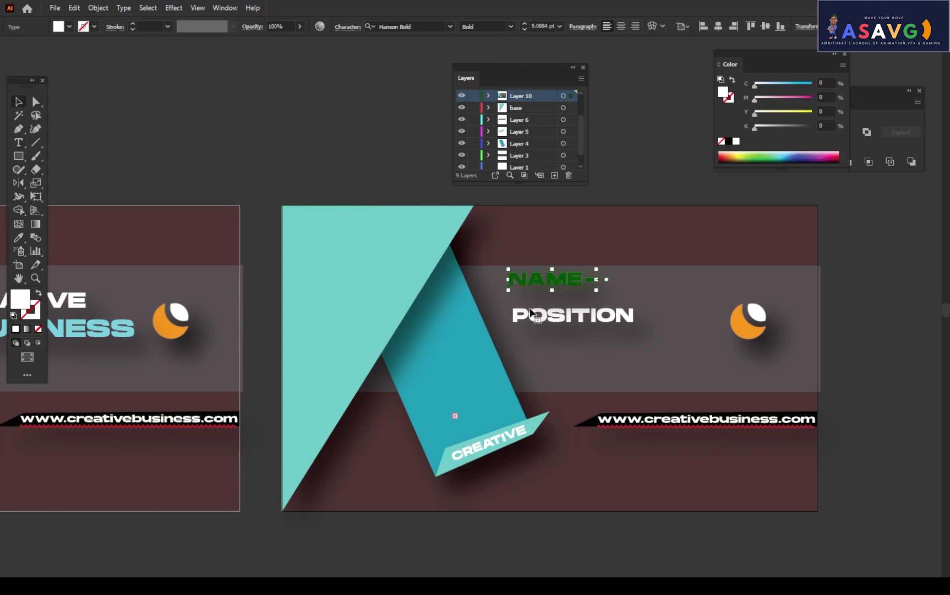
Move NAME down closer to POSITION and select its trailing dash for removal
{"action": "left_click_drag", "start_coordinate": [524, 320], "coordinate": [539, 327]}
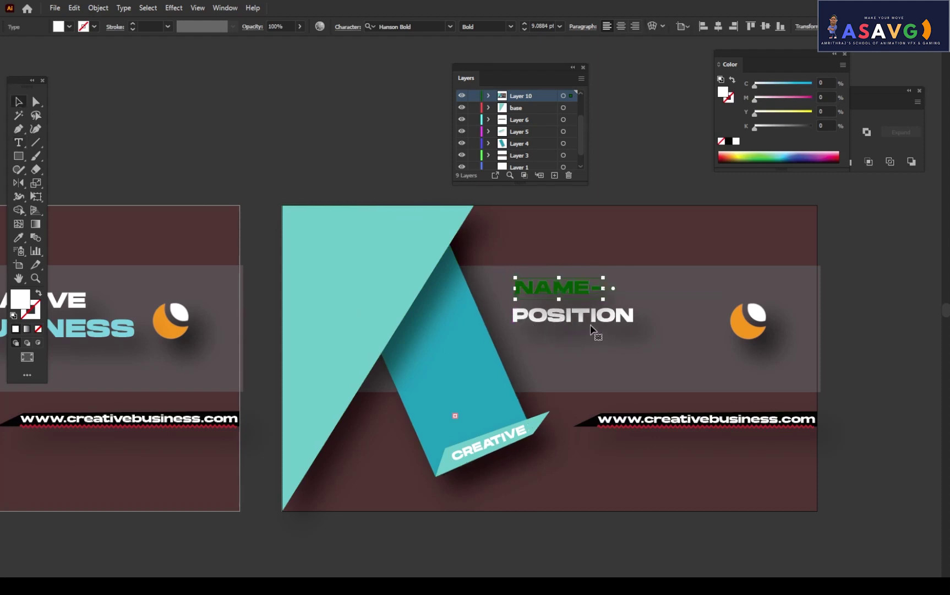
{"action": "double_click", "coordinate": [591, 290]}
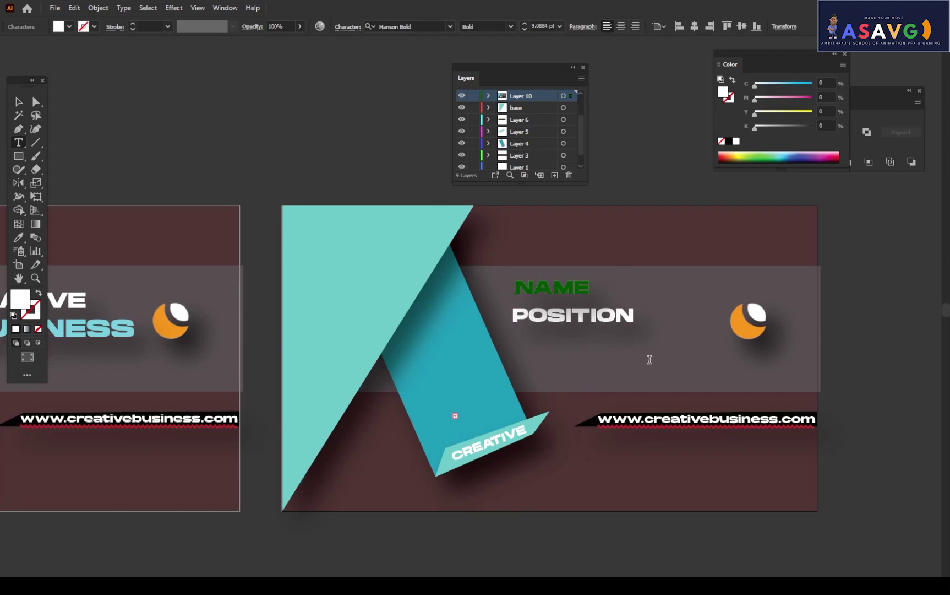
{"action": "key", "text": "Down"}
{"action": "key", "text": "Home"}
{"action": "key", "text": "shift+End"}
Duplicate NAME to its right and retype the copy as the person's name
{"action": "key", "text": "End"}
{"action": "left_click", "coordinate": [18, 102]}
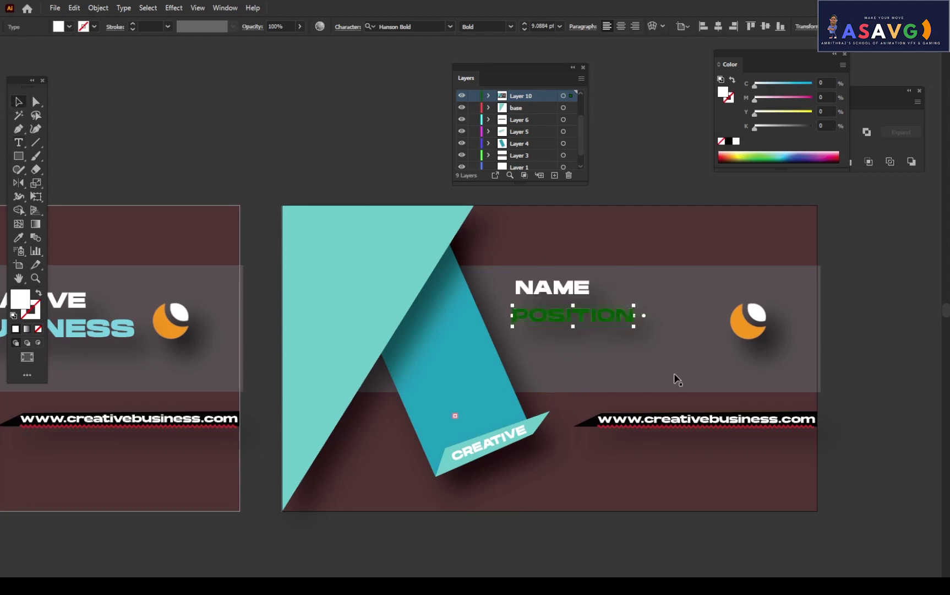
{"action": "left_click", "coordinate": [607, 342]}
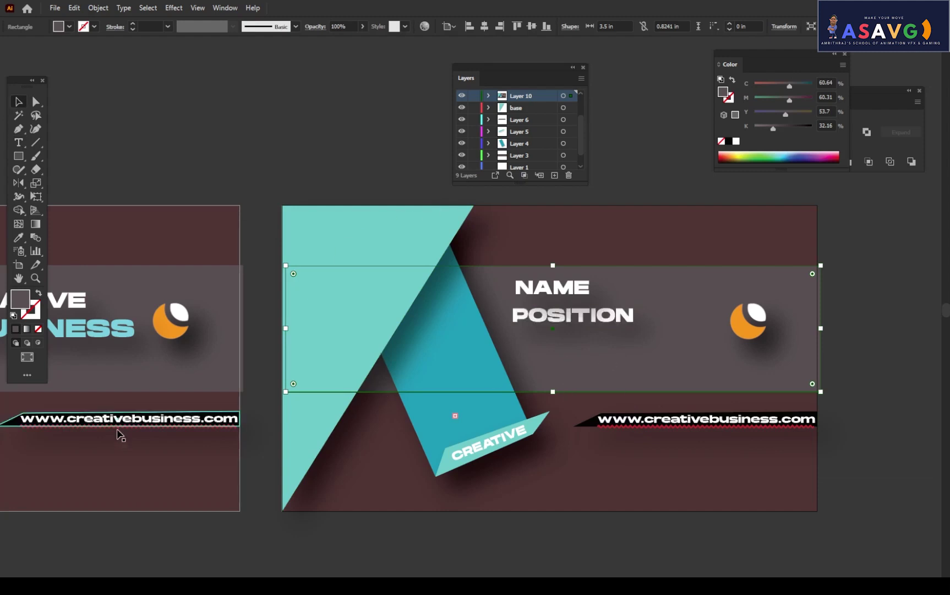
{"action": "left_click", "coordinate": [611, 284]}
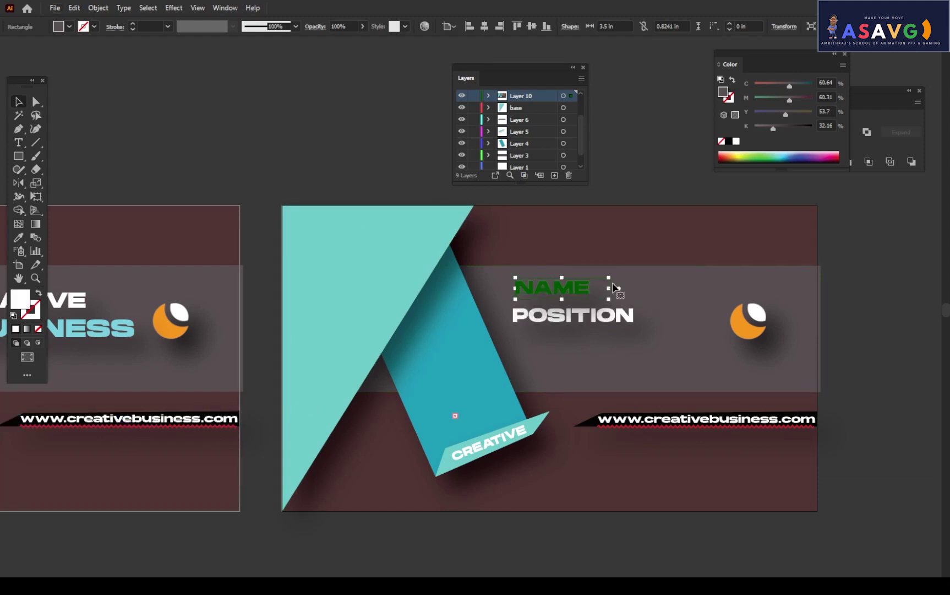
{"action": "mouse_move", "coordinate": [610, 284]}
{"action": "left_mouse_down"}
{"action": "mouse_move", "coordinate": [675, 291]}
{"action": "mouse_move", "coordinate": [626, 290]}
{"action": "left_mouse_up"}
{"action": "double_click", "coordinate": [672, 292]}
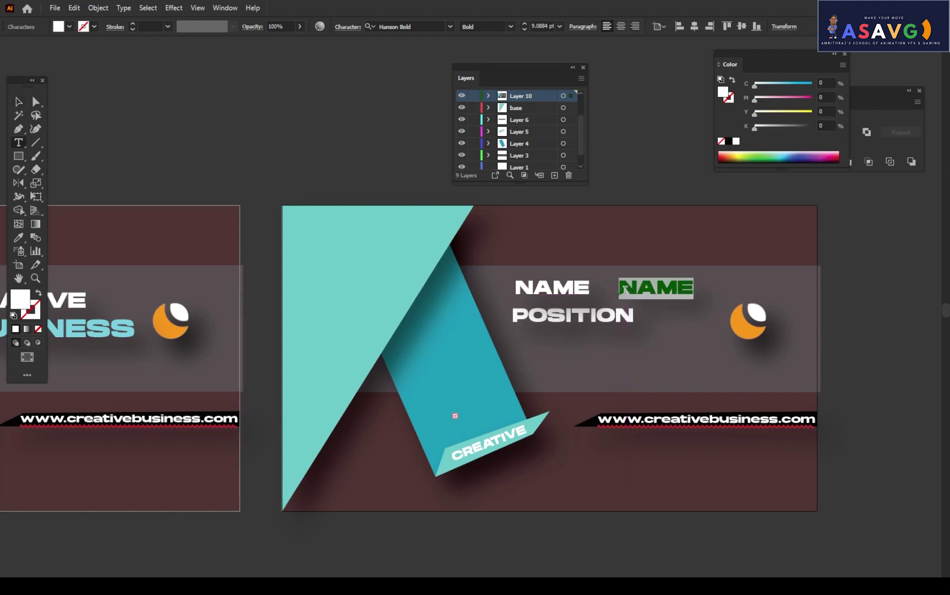
{"action": "type", "text": "AMRITHRAJ"}
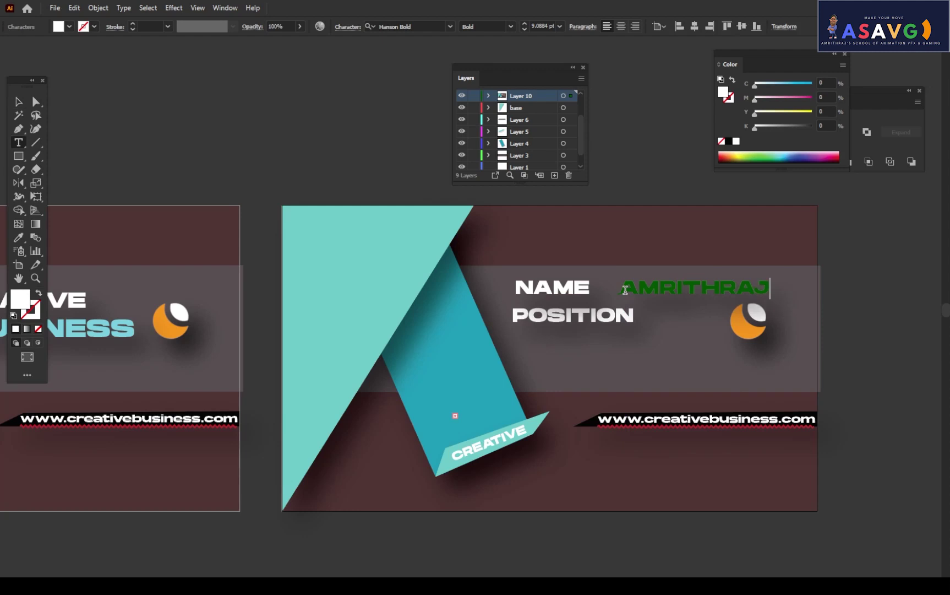
{"action": "left_click", "coordinate": [622, 346], "text": "ctrl"}
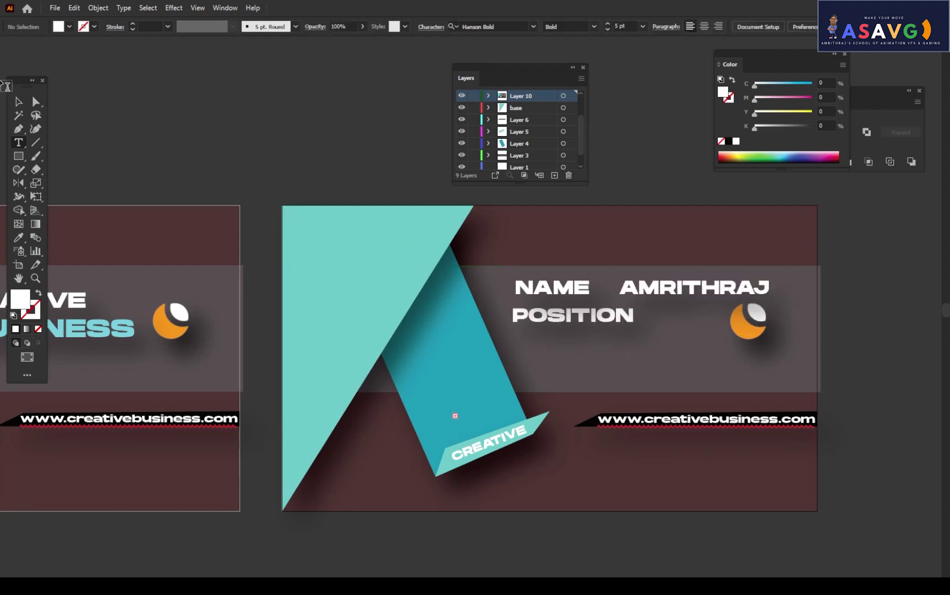
Move the orange moon logo to the top-right corner and align the name beside NAME
{"action": "left_click", "coordinate": [20, 103]}
{"action": "left_click", "coordinate": [691, 296]}
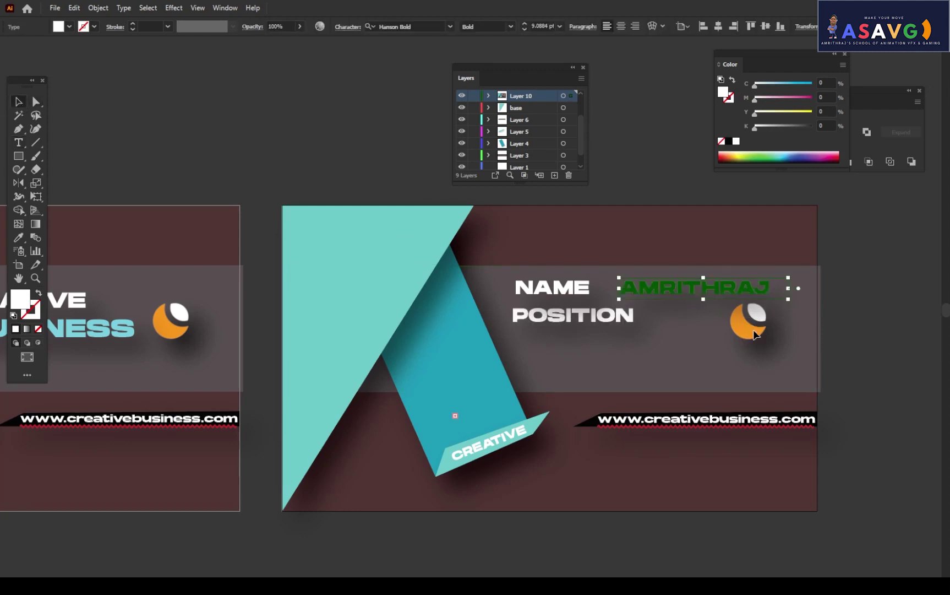
{"action": "left_click_drag", "start_coordinate": [776, 294], "coordinate": [765, 265]}
{"action": "left_click_drag", "start_coordinate": [763, 337], "coordinate": [794, 247]}
{"action": "left_click_drag", "start_coordinate": [682, 265], "coordinate": [709, 292]}
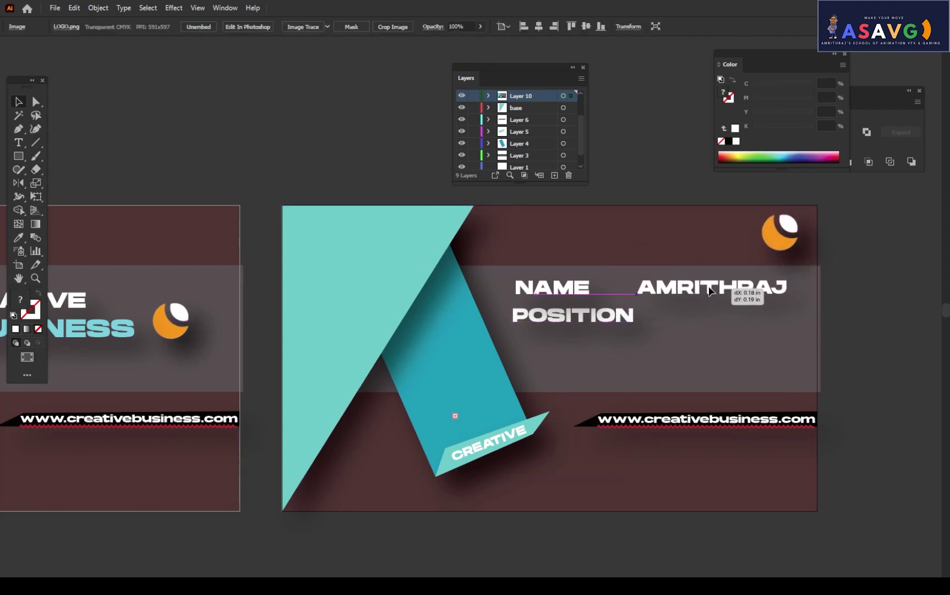
{"action": "left_click_drag", "start_coordinate": [604, 322], "coordinate": [706, 324]}
{"action": "left_click", "coordinate": [587, 322]}
Undo the stray NAME copy placed beside POSITION
{"action": "key", "text": "t"}
{"action": "left_click", "coordinate": [731, 315]}
{"action": "left_click", "coordinate": [724, 325]}
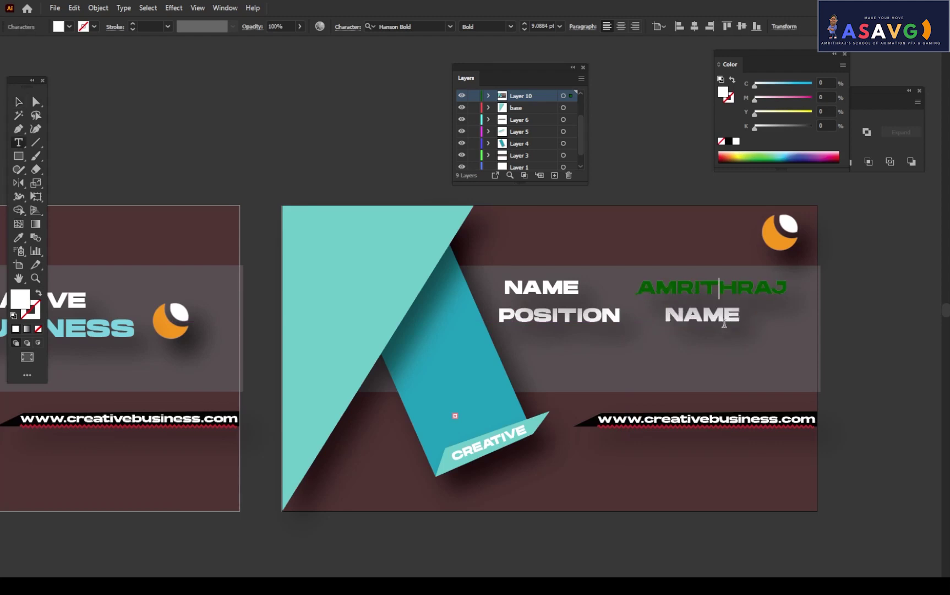
{"action": "double_click", "coordinate": [725, 322]}
{"action": "key", "text": "Home"}
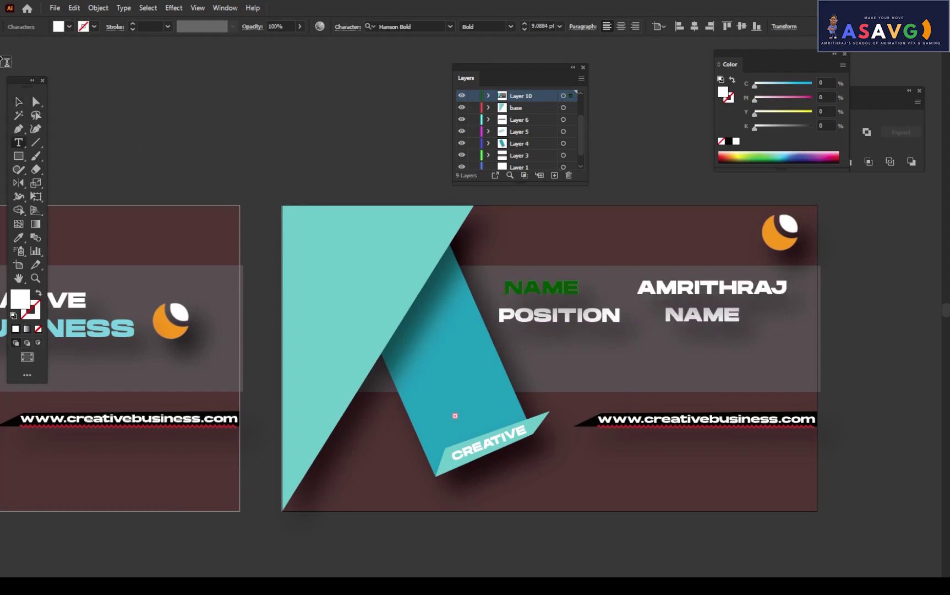
{"action": "left_click", "coordinate": [15, 100]}
{"action": "double_click", "coordinate": [707, 318]}
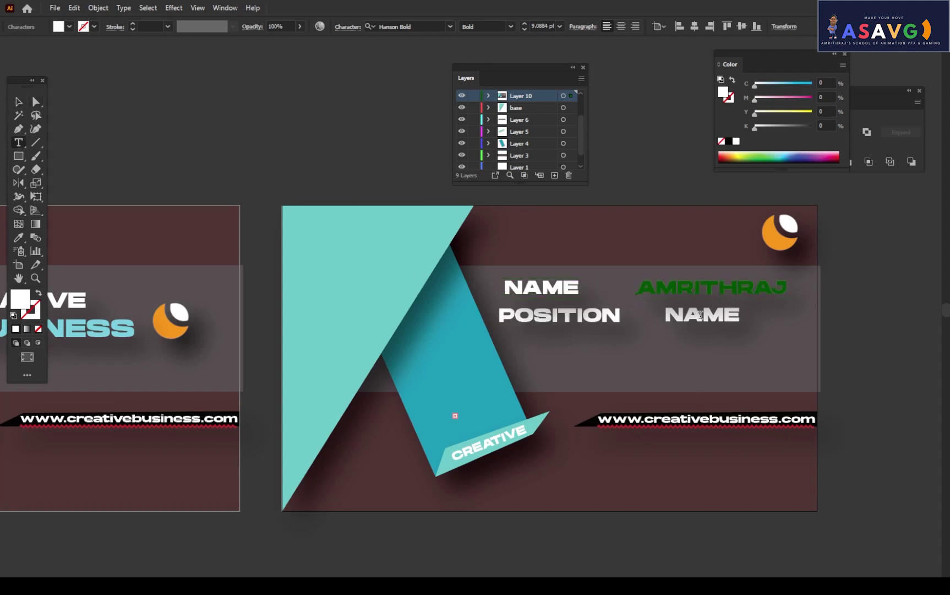
{"action": "double_click", "coordinate": [701, 315]}
{"action": "key", "text": "Escape"}
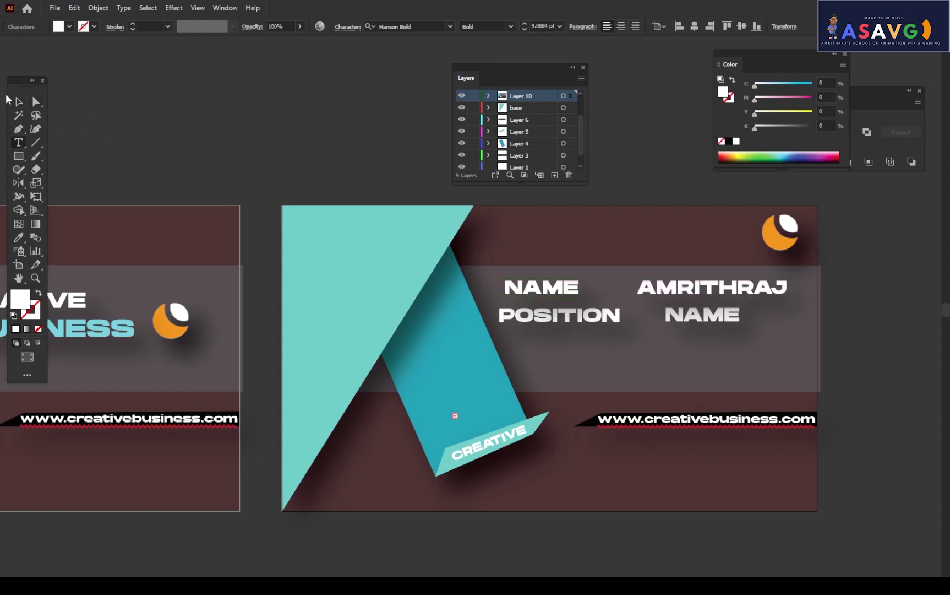
{"action": "left_click", "coordinate": [18, 101]}
{"action": "left_click", "coordinate": [639, 303]}
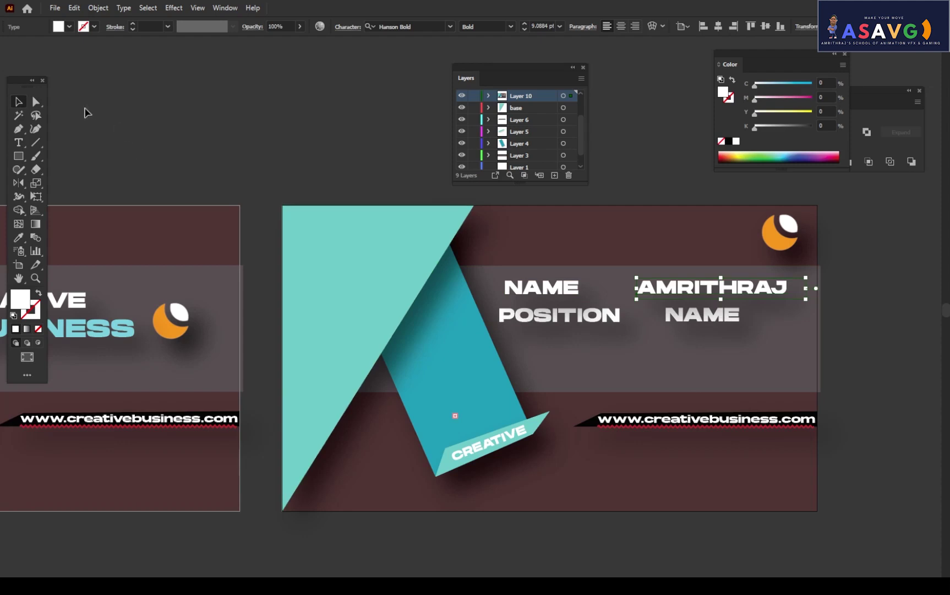
{"action": "key", "text": "ctrl+z"}
{"action": "key", "text": "ctrl+z"}
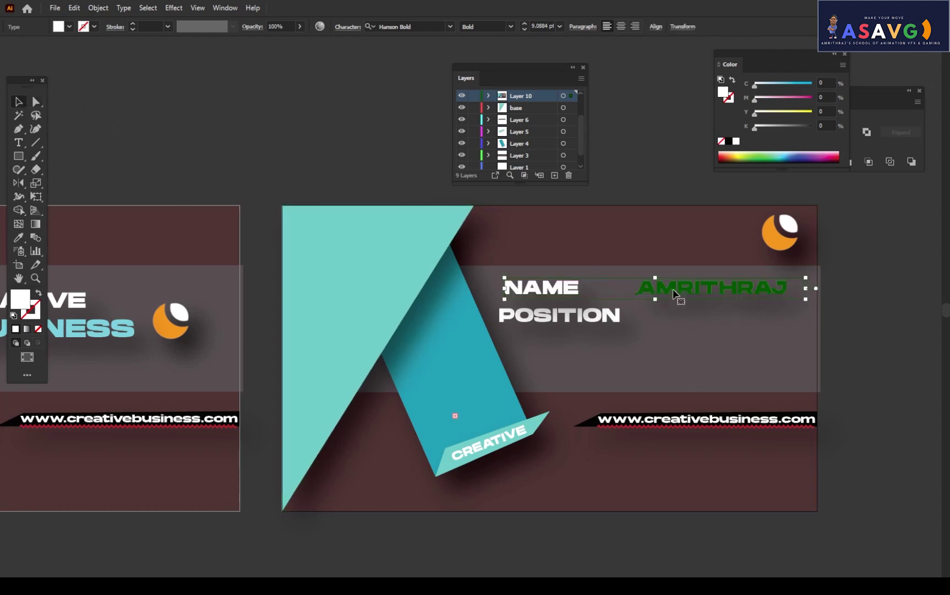
Duplicate the name text down onto the POSITION row
{"action": "left_click_drag", "start_coordinate": [683, 306], "coordinate": [715, 323]}
{"action": "key", "text": "ctrl+z"}
{"action": "left_click", "coordinate": [731, 331]}
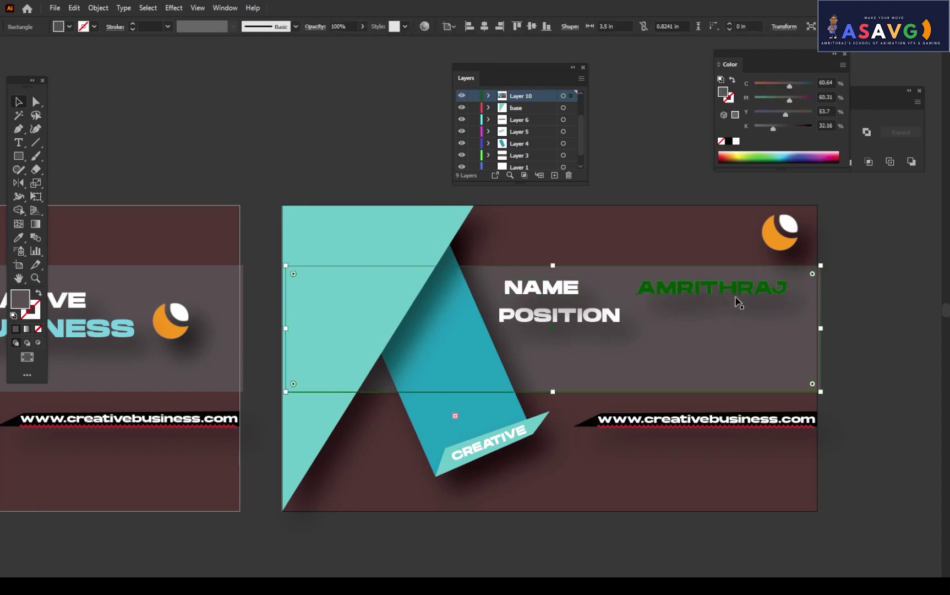
{"action": "left_click", "coordinate": [735, 294]}
{"action": "left_click_drag", "start_coordinate": [732, 289], "coordinate": [733, 314]}
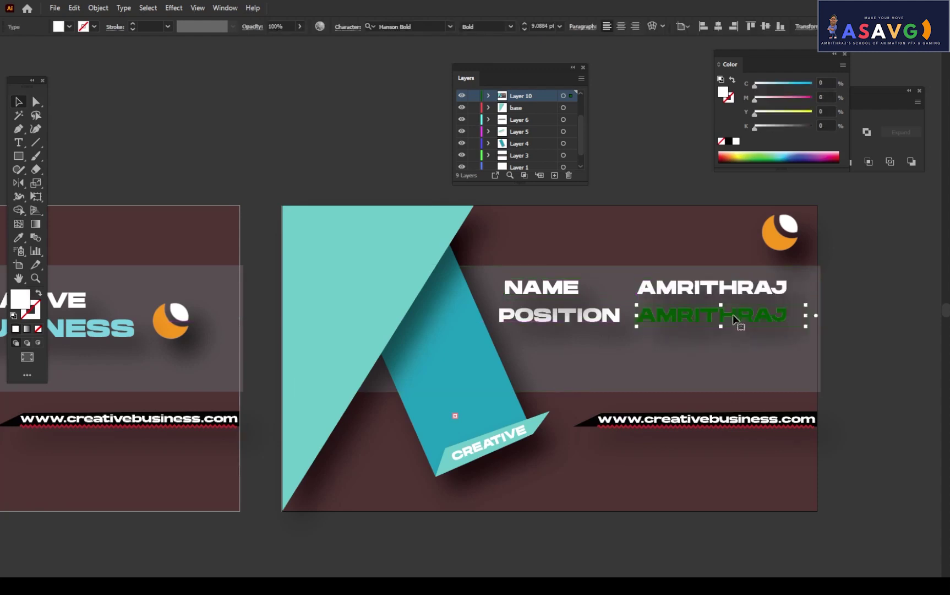
Replace the duplicated text with ANIMATOR
{"action": "double_click", "coordinate": [733, 314]}
{"action": "double_click", "coordinate": [755, 315]}
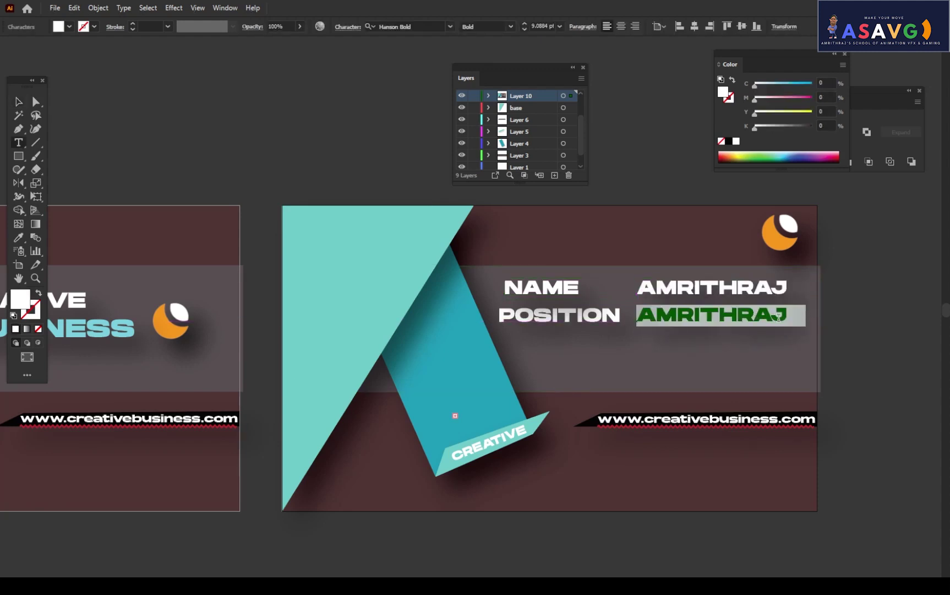
{"action": "type", "text": "A"}
{"action": "key", "text": "BackSpace"}
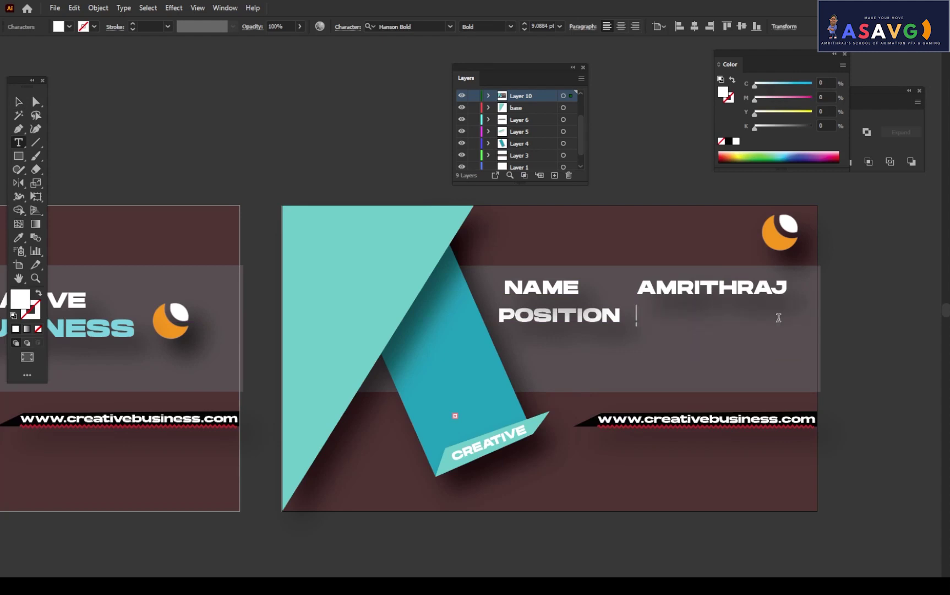
{"action": "type", "text": "GRAPHIC"}
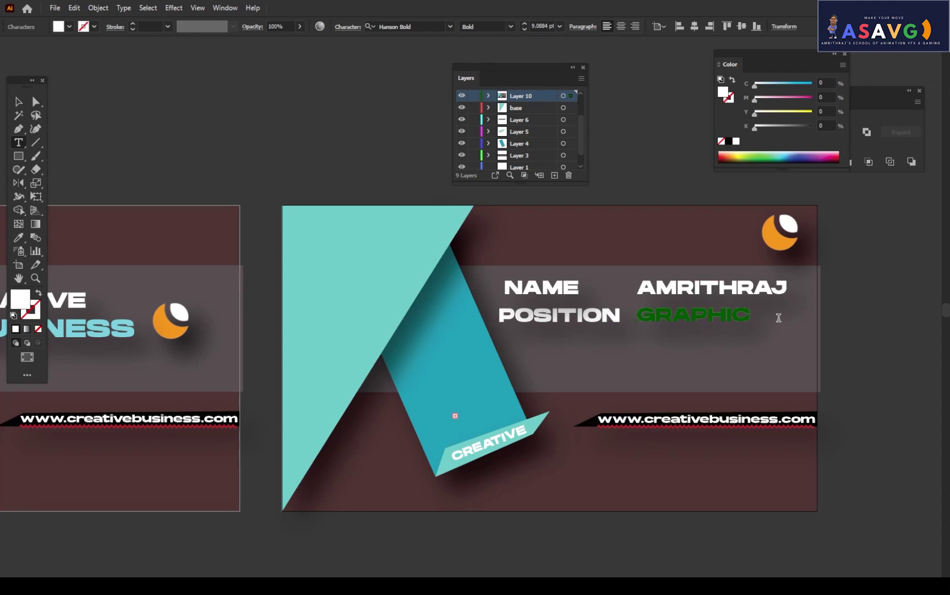
{"action": "key", "text": "BackSpace"}
{"action": "key", "text": "BackSpace"}
{"action": "key", "text": "BackSpace"}
{"action": "key", "text": "BackSpace"}
{"action": "key", "text": "BackSpace"}
{"action": "key", "text": "BackSpace"}
{"action": "key", "text": "BackSpace"}
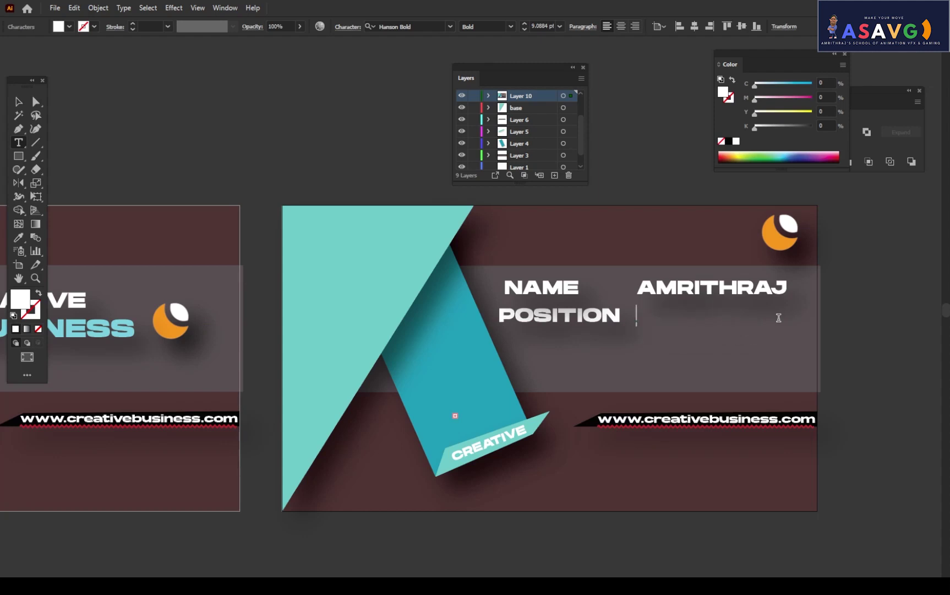
{"action": "type", "text": "ANIMATOR"}
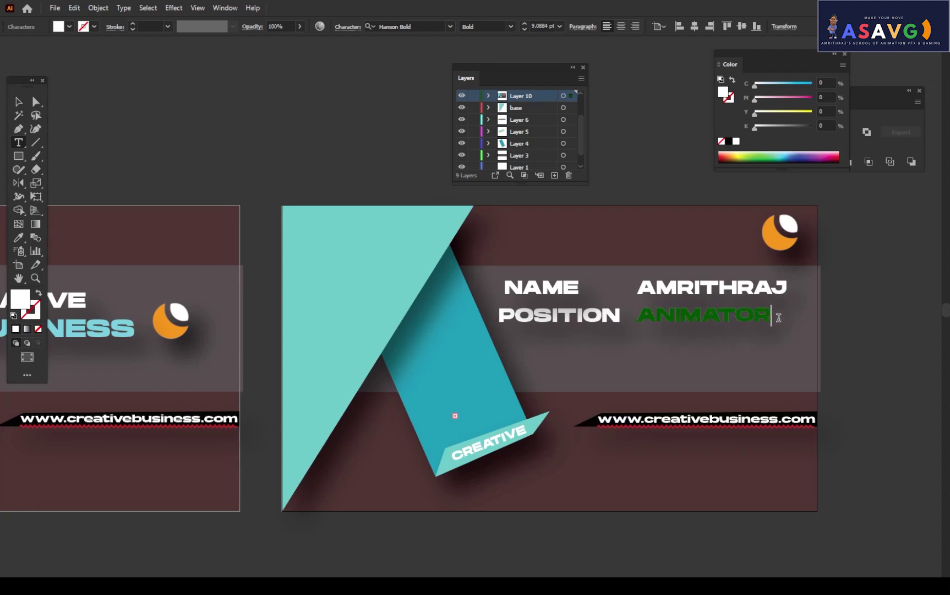
{"action": "left_click", "coordinate": [18, 101]}
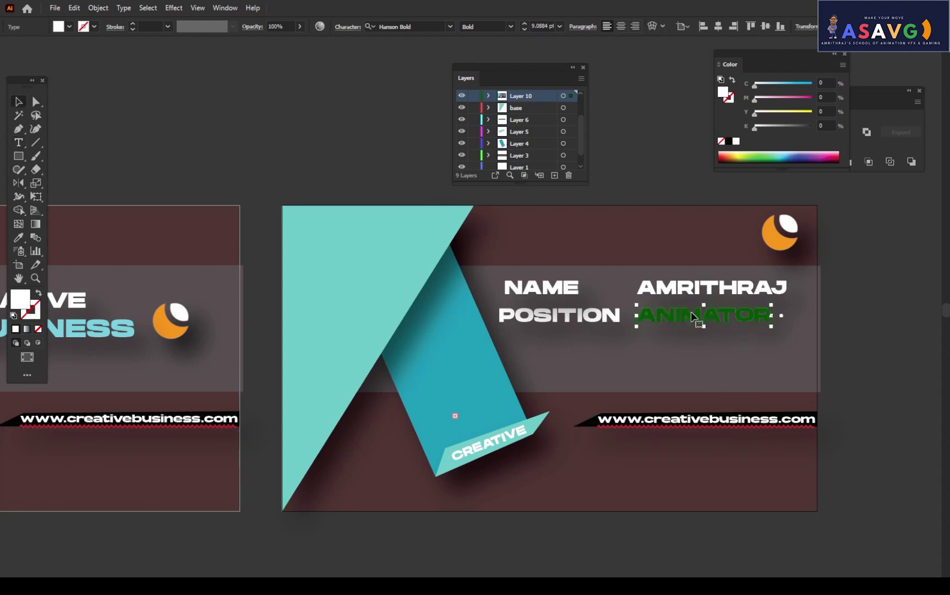
Set the ANIMATOR text's font size to 8 pt
{"action": "mouse_move", "coordinate": [683, 321]}
{"action": "left_mouse_down"}
{"action": "mouse_move", "coordinate": [682, 292]}
{"action": "mouse_move", "coordinate": [689, 291]}
{"action": "mouse_move", "coordinate": [684, 319]}
{"action": "left_mouse_up"}
{"action": "left_click", "coordinate": [545, 288]}
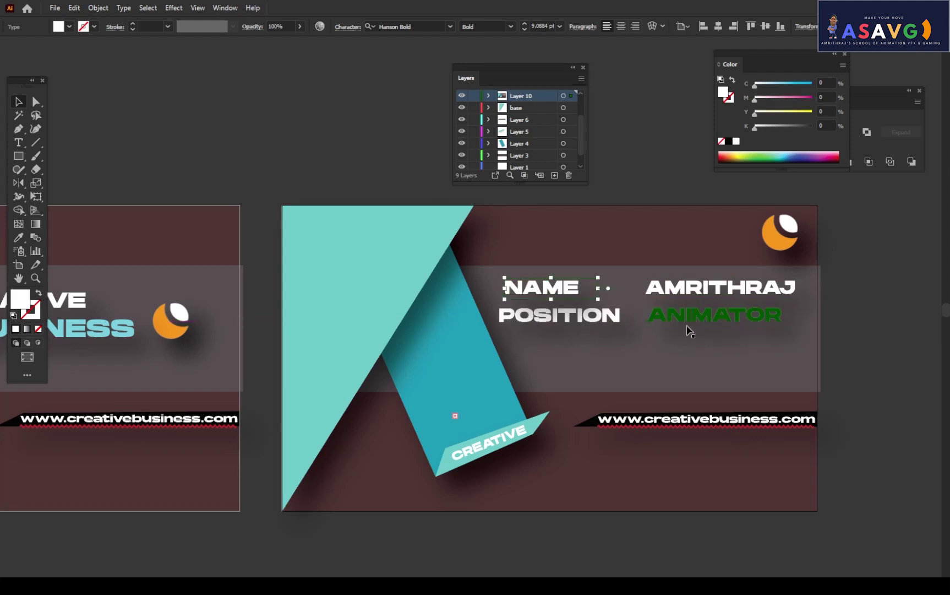
{"action": "left_click", "coordinate": [707, 324]}
{"action": "left_click", "coordinate": [552, 26]}
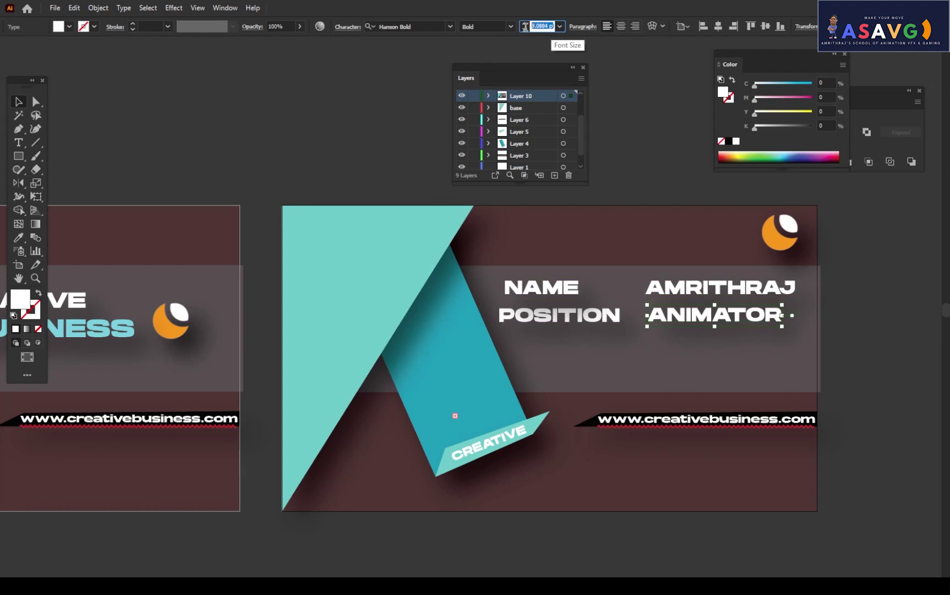
{"action": "left_click", "coordinate": [534, 26]}
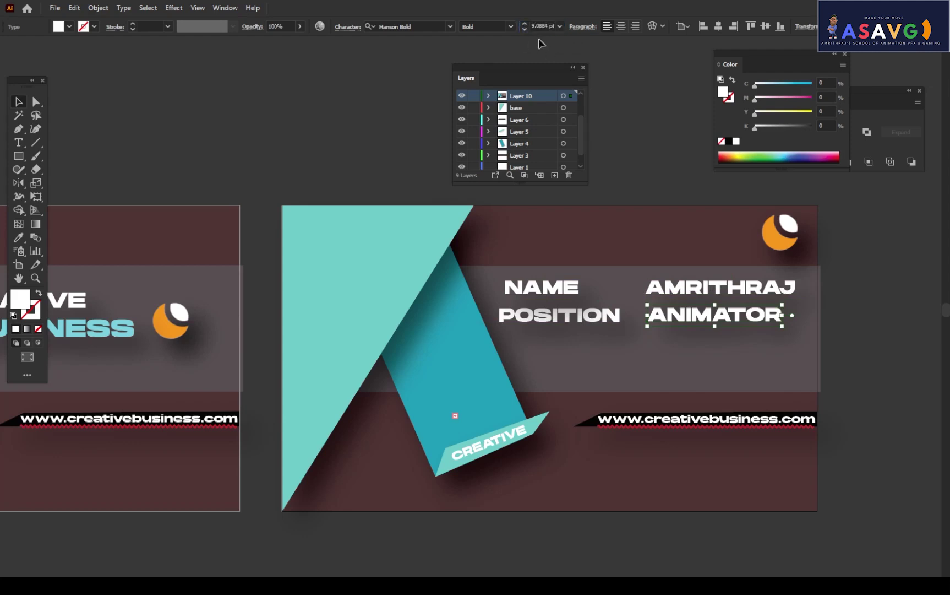
{"action": "double_click", "coordinate": [545, 26]}
{"action": "type", "text": "8"}
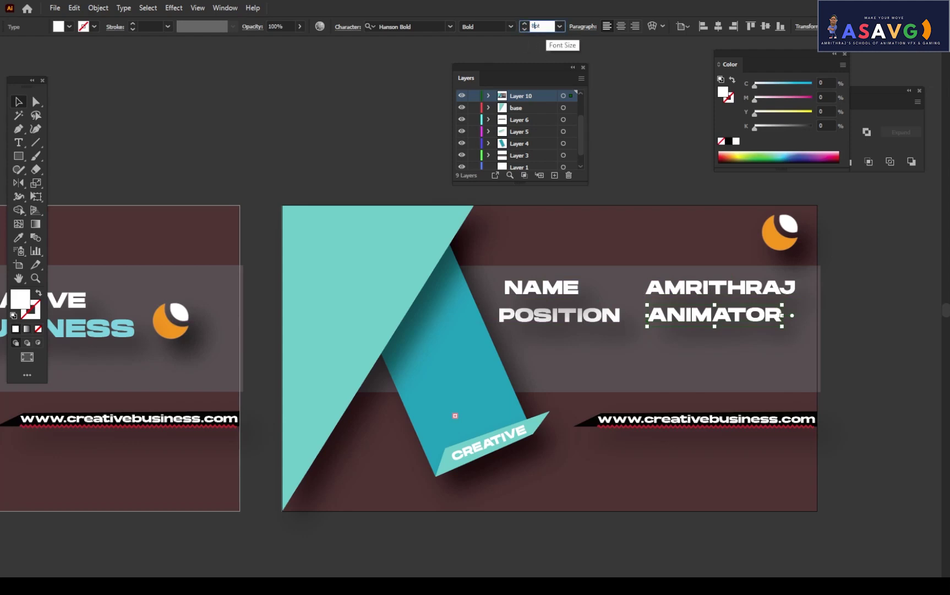
{"action": "key", "text": "Return"}
Reduce the name text to 8 pt and shift ANIMATOR slightly right
{"action": "left_click", "coordinate": [689, 292]}
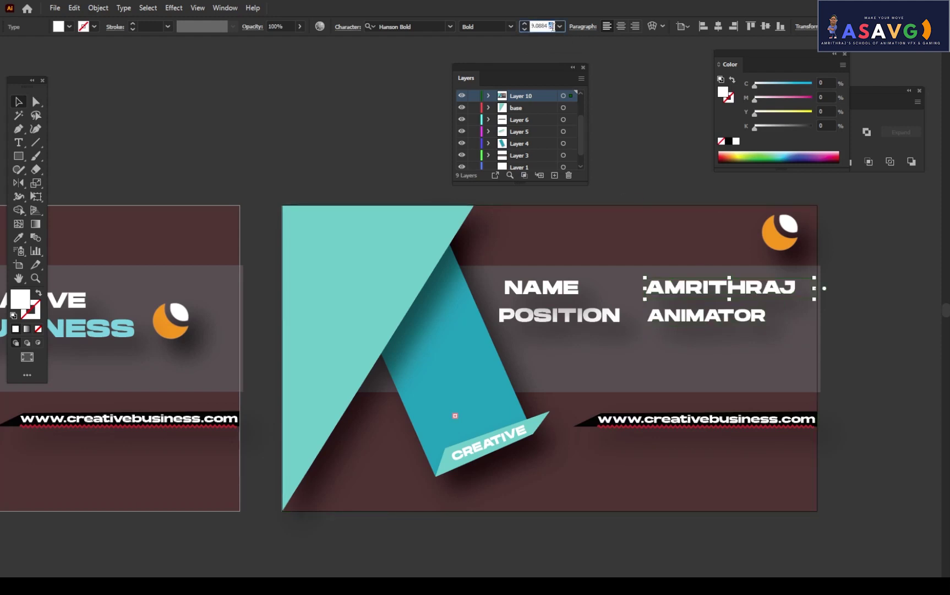
{"action": "left_click", "coordinate": [523, 29]}
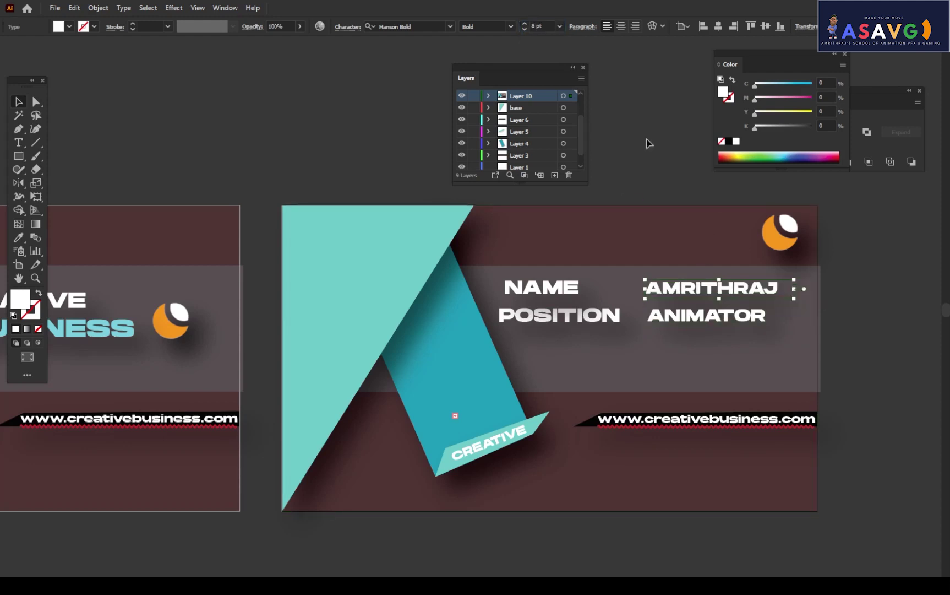
{"action": "left_click", "coordinate": [701, 317]}
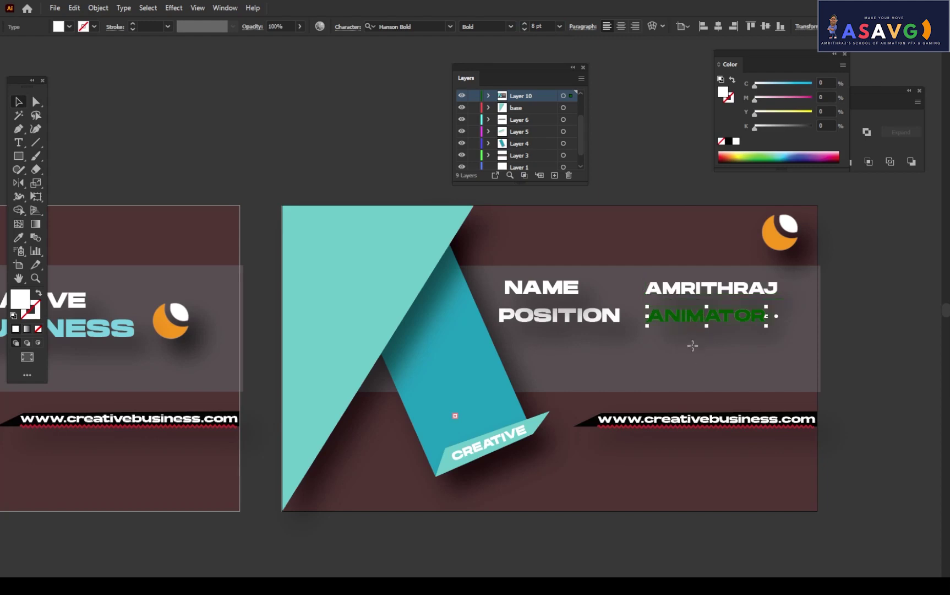
{"action": "left_click", "coordinate": [651, 250]}
{"action": "left_click_drag", "start_coordinate": [671, 314], "coordinate": [673, 322]}
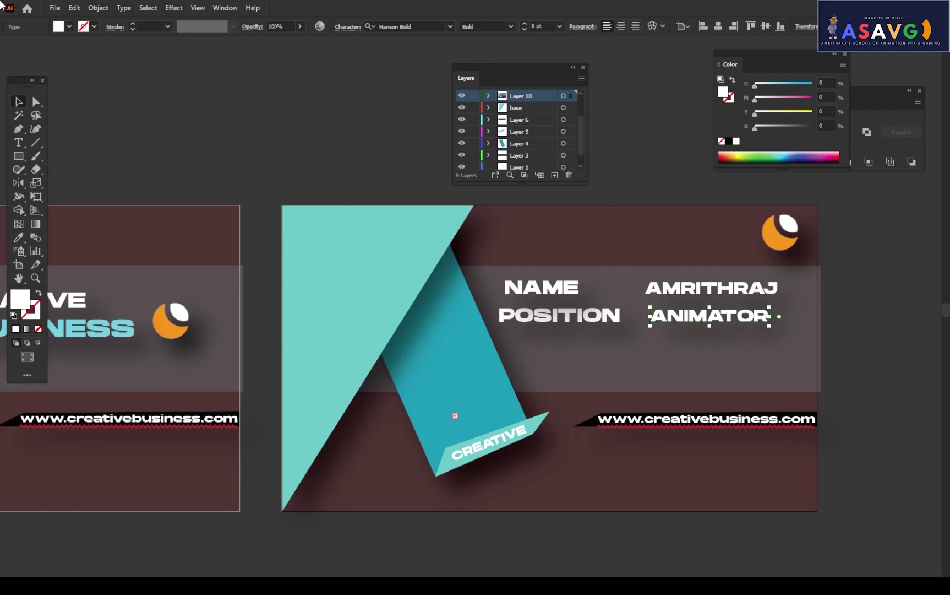
Place icon 6.png (@ icon) from the Create business flyer folder, small below POSITION
{"action": "left_click", "coordinate": [55, 10]}
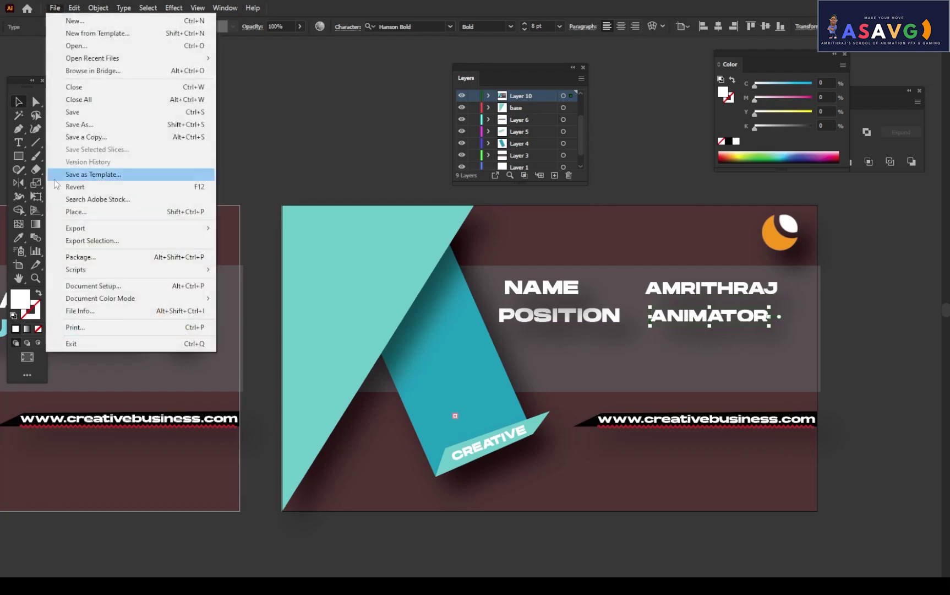
{"action": "left_click", "coordinate": [61, 208]}
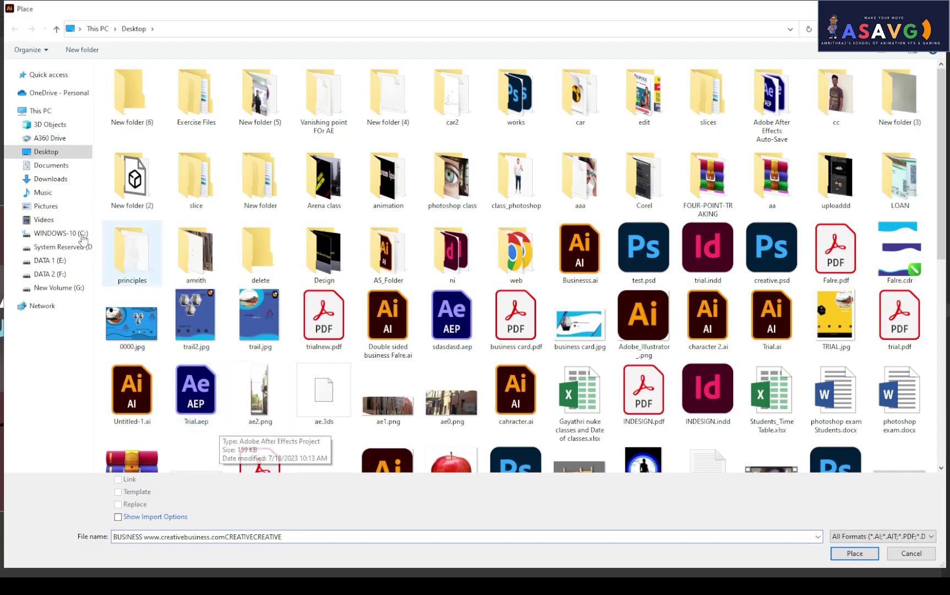
{"action": "left_click", "coordinate": [49, 284]}
{"action": "left_click", "coordinate": [50, 274]}
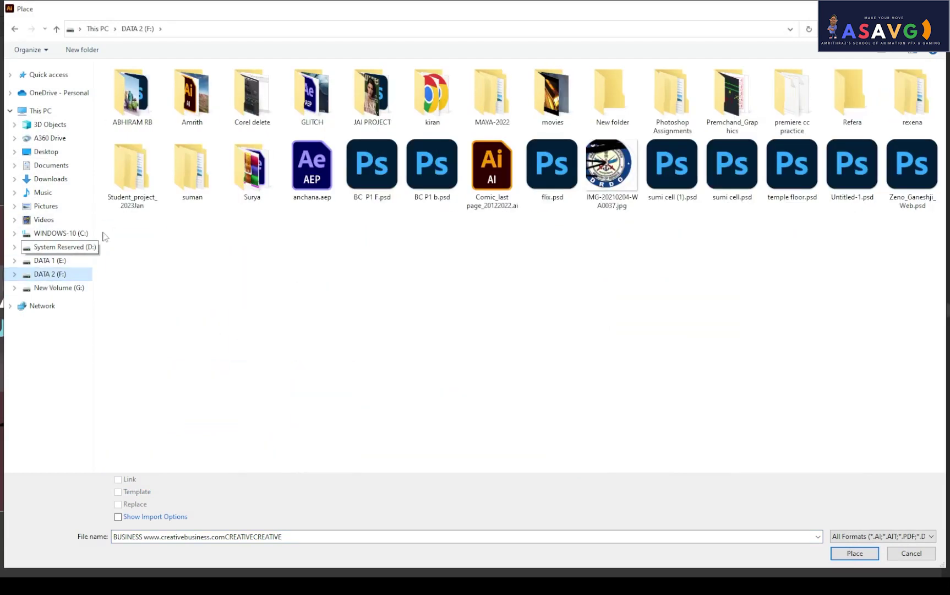
{"action": "double_click", "coordinate": [193, 113]}
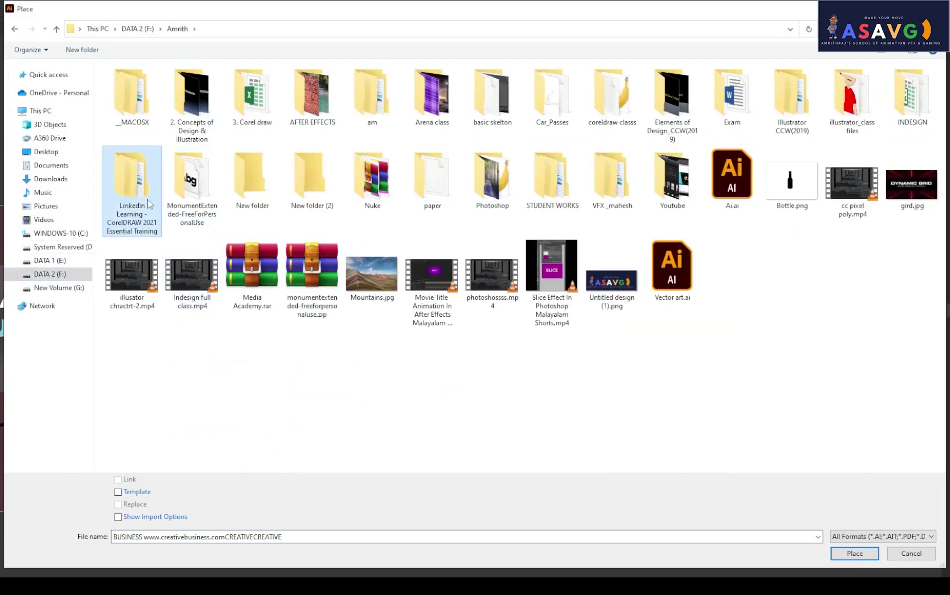
{"action": "left_click", "coordinate": [432, 179]}
{"action": "key", "text": "Right"}
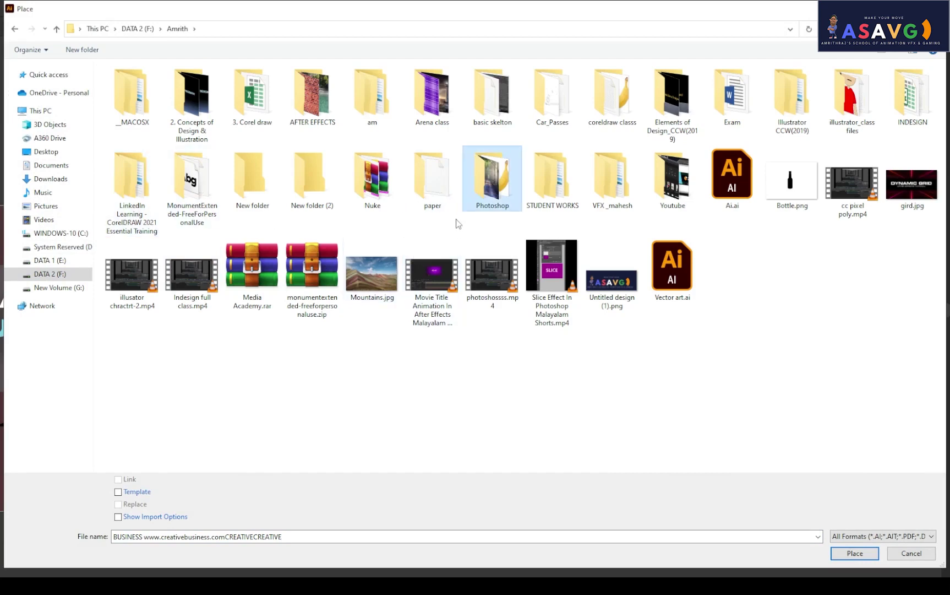
{"action": "double_click", "coordinate": [492, 198]}
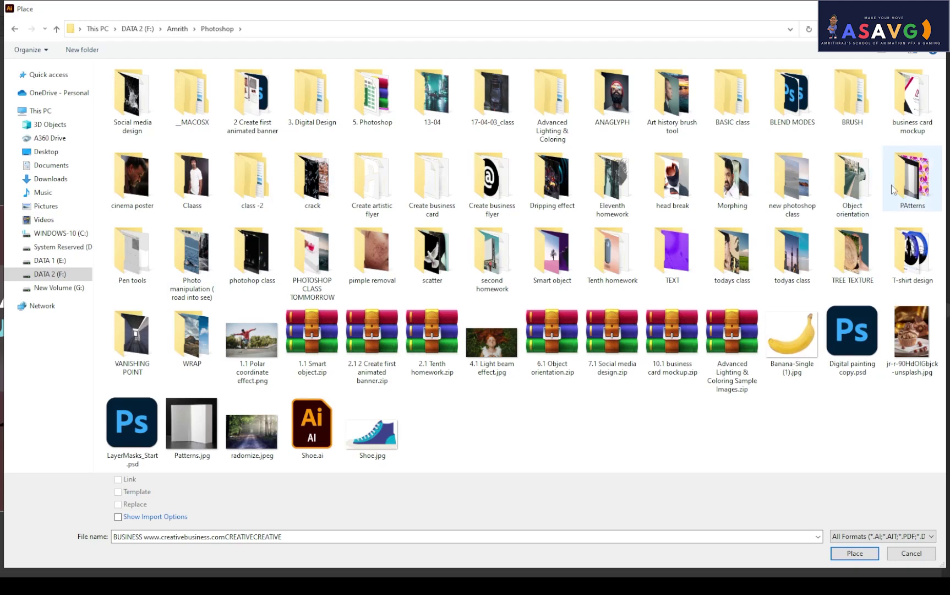
{"action": "left_click", "coordinate": [908, 117]}
{"action": "left_click", "coordinate": [488, 208]}
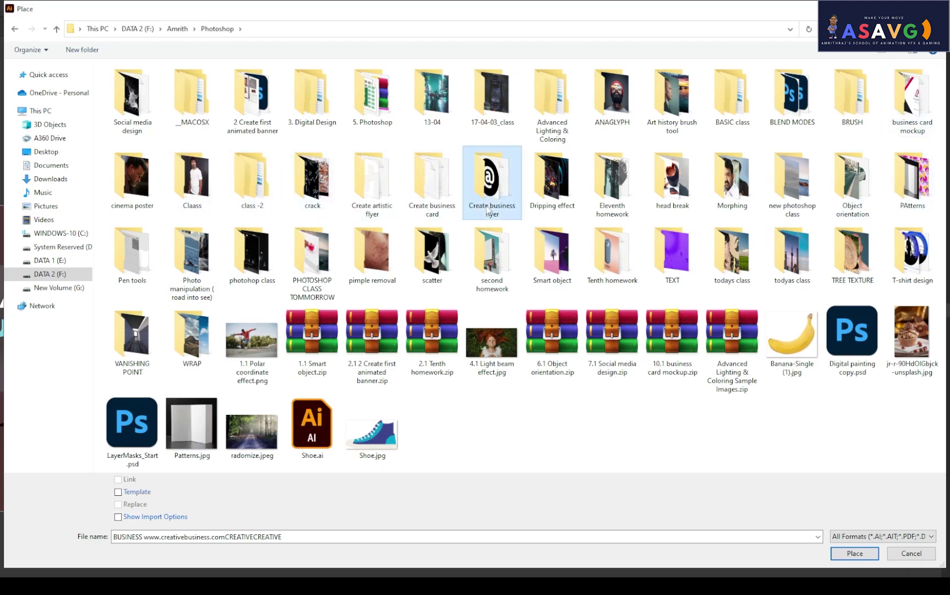
{"action": "double_click", "coordinate": [488, 209]}
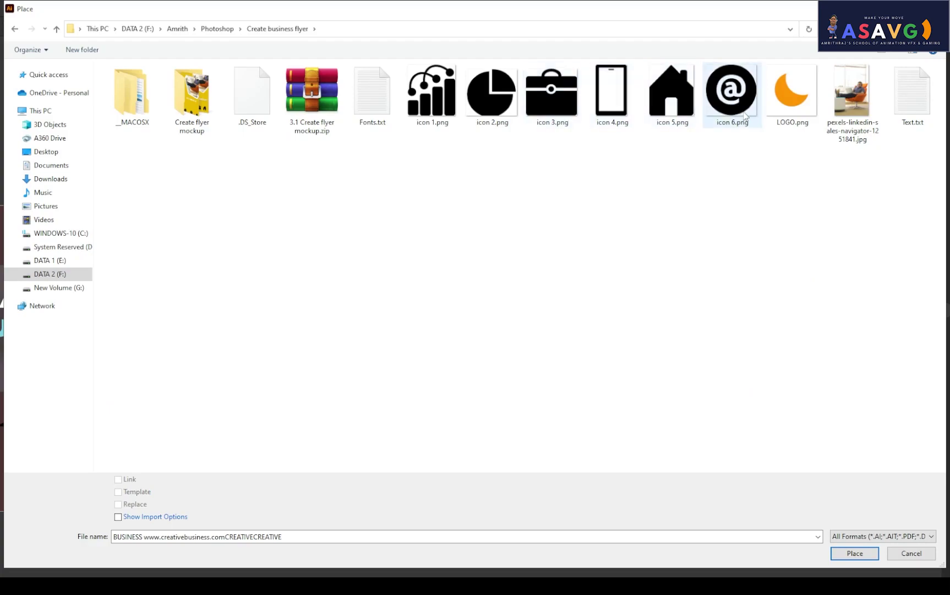
{"action": "double_click", "coordinate": [732, 92]}
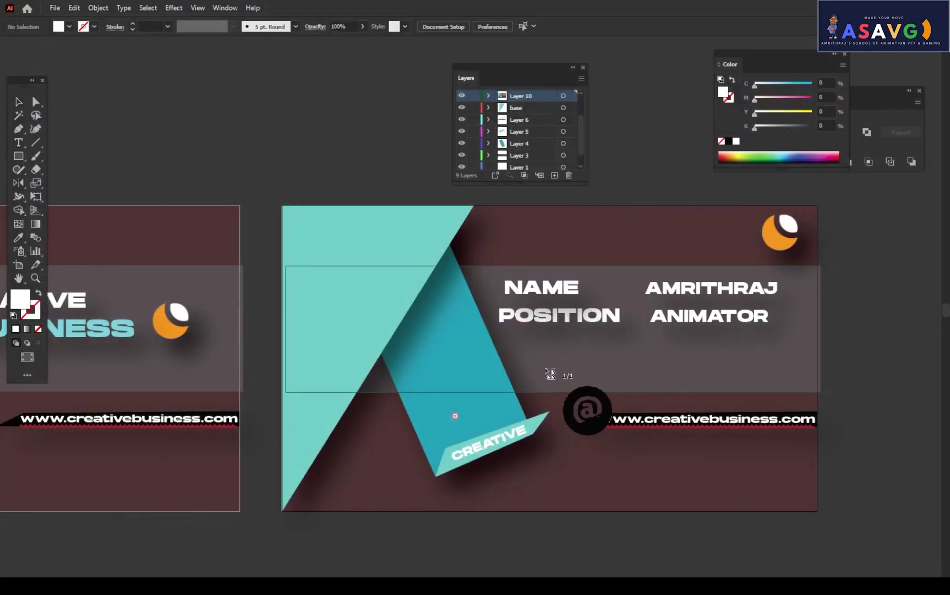
{"action": "left_click_drag", "start_coordinate": [530, 351], "coordinate": [556, 378]}
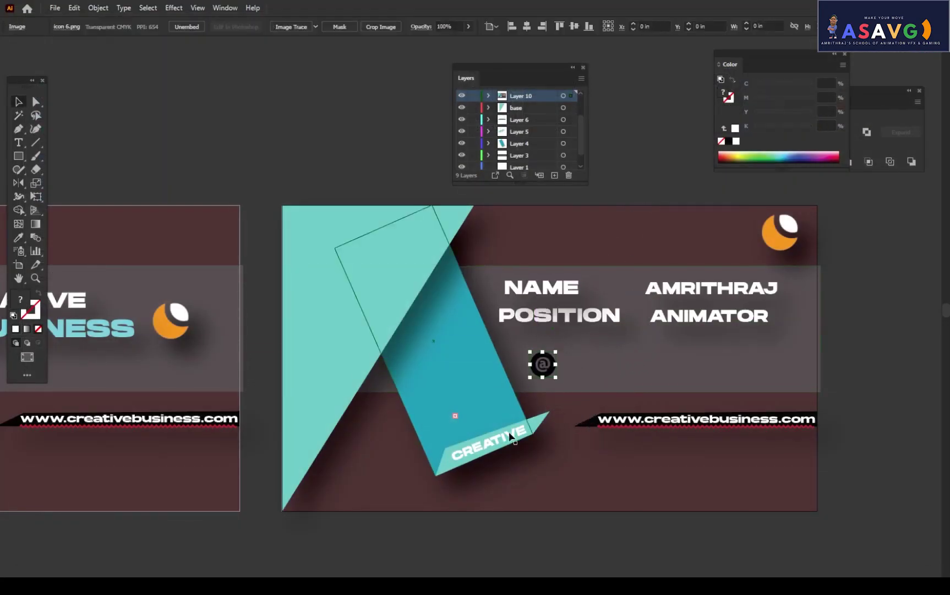
Place icon 4.png (phone icon) small beside the @ icon
{"action": "left_click", "coordinate": [57, 10]}
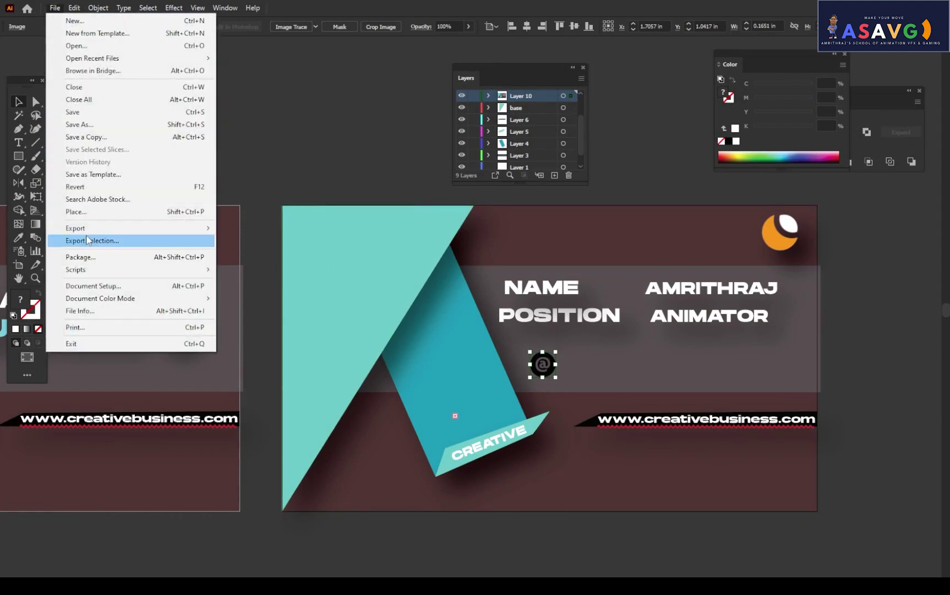
{"action": "left_click", "coordinate": [77, 210]}
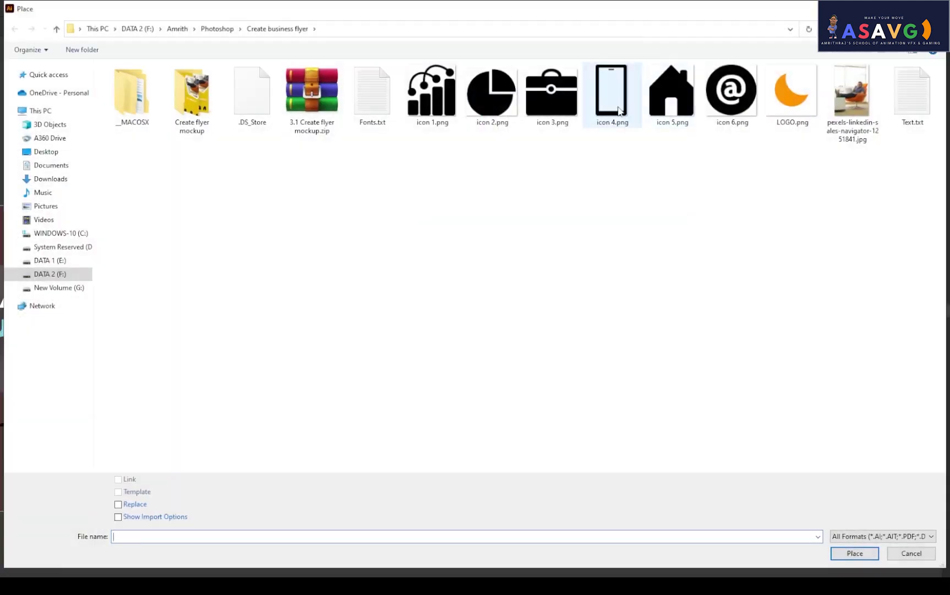
{"action": "double_click", "coordinate": [611, 112]}
{"action": "left_click_drag", "start_coordinate": [576, 335], "coordinate": [595, 369]}
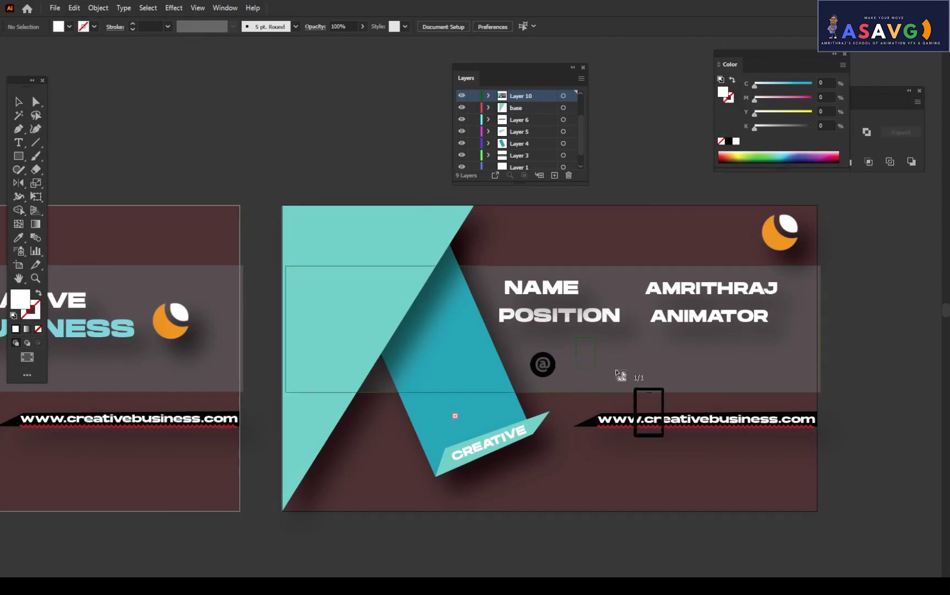
{"action": "left_click", "coordinate": [541, 389]}
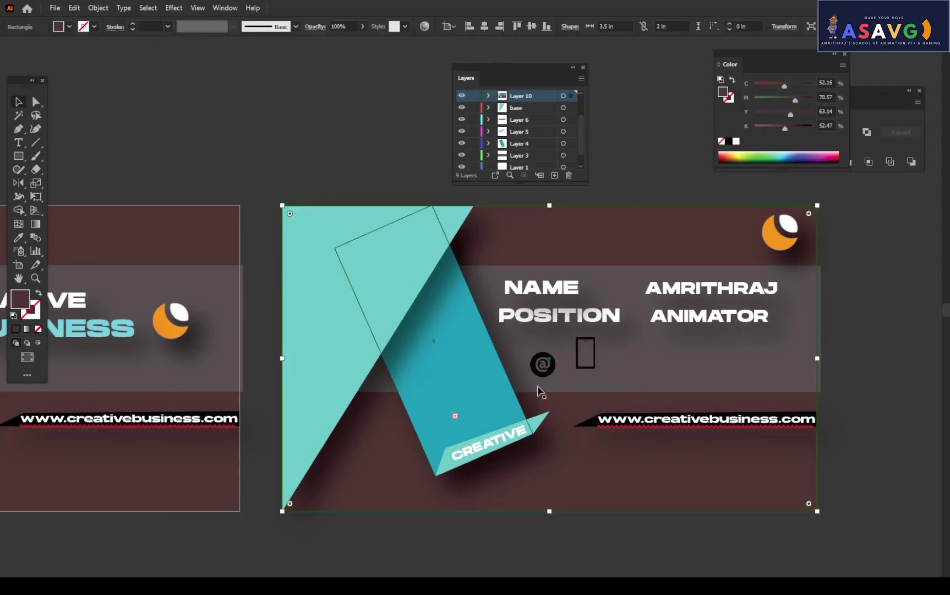
Stack the phone icon under POSITION with the @ icon below it
{"action": "left_click_drag", "start_coordinate": [542, 365], "coordinate": [554, 370]}
{"action": "left_click_drag", "start_coordinate": [641, 384], "coordinate": [649, 364]}
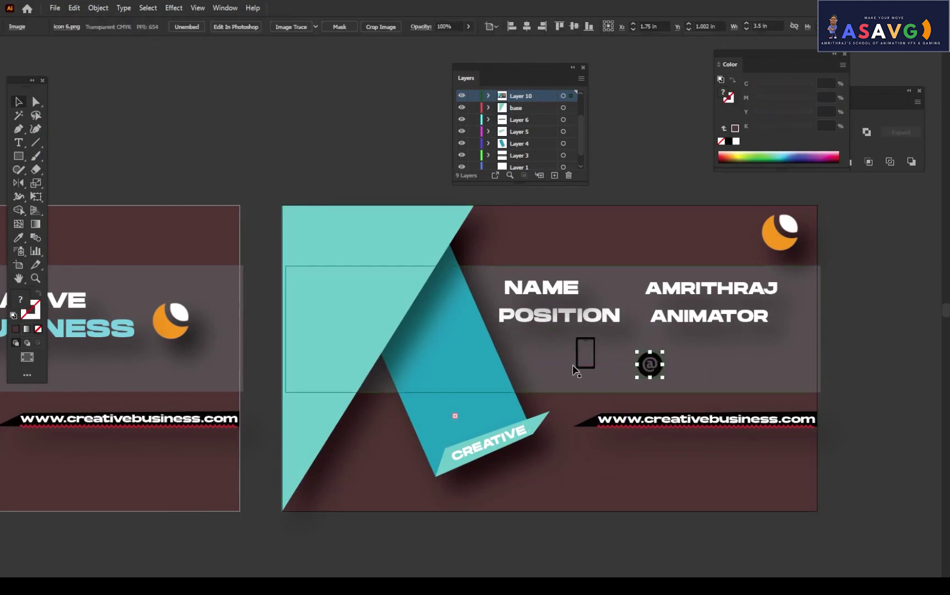
{"action": "left_click_drag", "start_coordinate": [578, 364], "coordinate": [527, 359]}
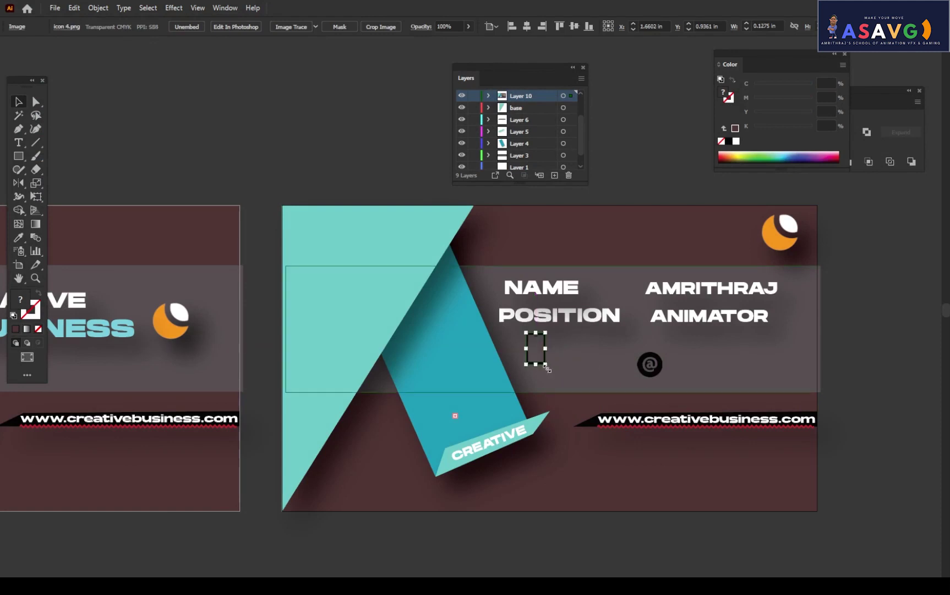
{"action": "left_click_drag", "start_coordinate": [654, 371], "coordinate": [541, 394]}
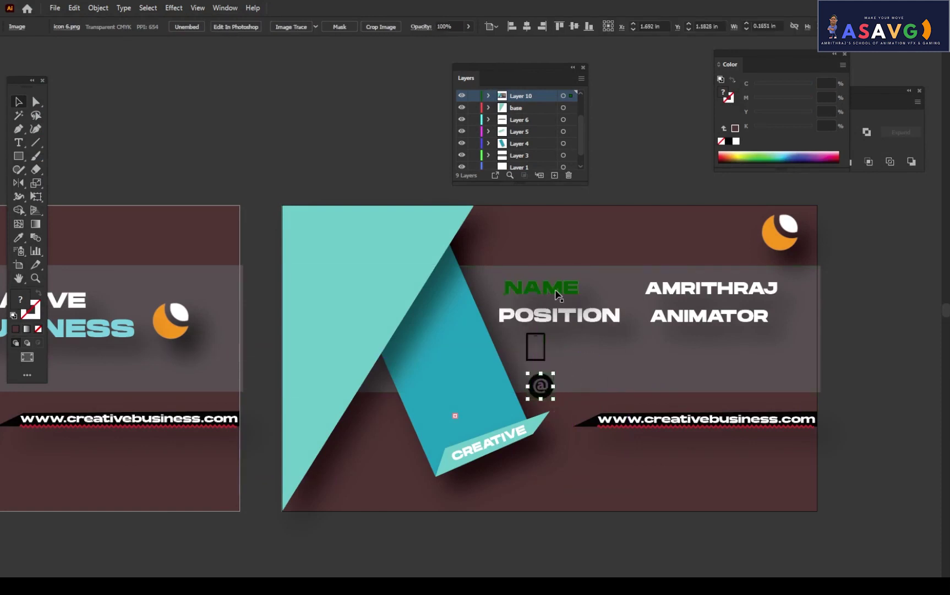
Nudge NAME, the person's name and POSITION slightly upward to line up
{"action": "left_click_drag", "start_coordinate": [557, 294], "coordinate": [556, 289]}
{"action": "left_click_drag", "start_coordinate": [675, 290], "coordinate": [670, 284]}
{"action": "left_click_drag", "start_coordinate": [594, 319], "coordinate": [593, 317]}
{"action": "left_click", "coordinate": [588, 352]}
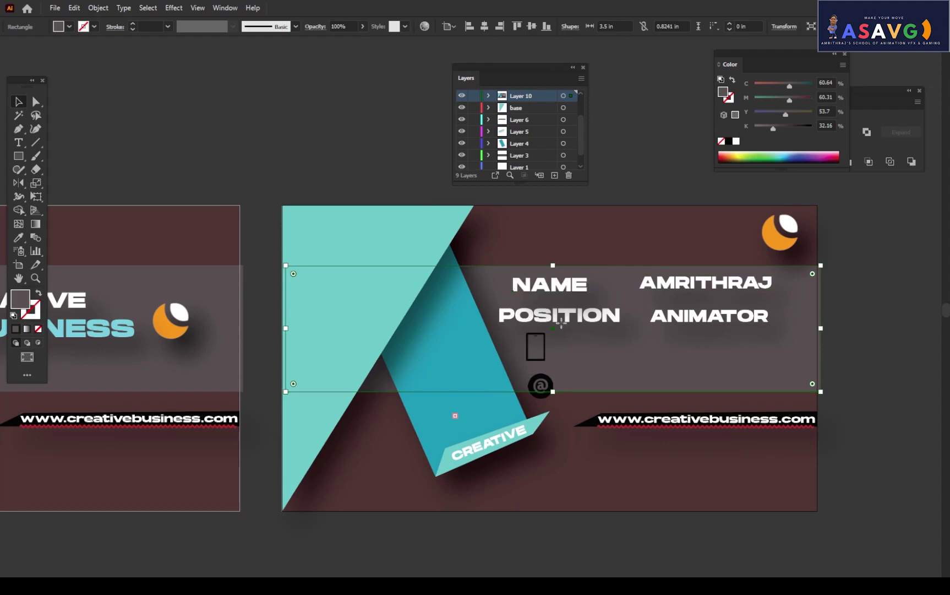
Shrink POSITION slightly and ANIMATOR to about 6 pt, nudging ANIMATOR left
{"action": "left_click", "coordinate": [561, 322]}
{"action": "left_click", "coordinate": [684, 247]}
{"action": "left_click", "coordinate": [710, 320]}
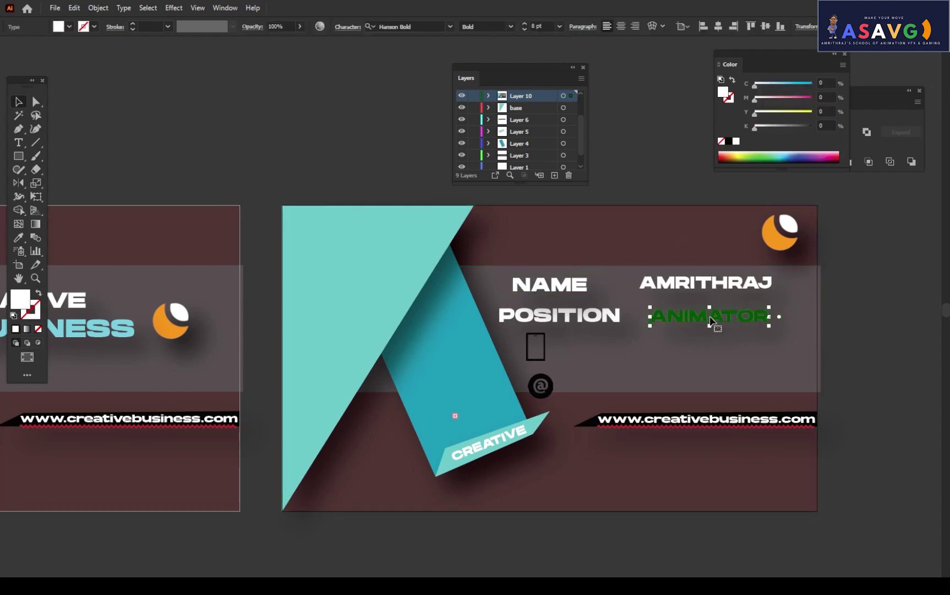
{"action": "left_click", "coordinate": [565, 325]}
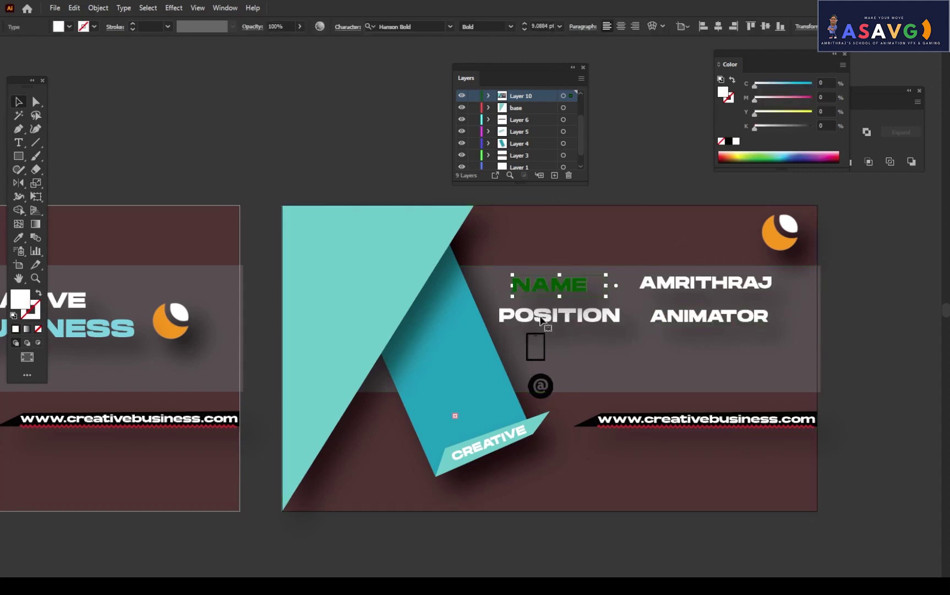
{"action": "left_click", "coordinate": [541, 321]}
{"action": "left_click_drag", "start_coordinate": [614, 327], "coordinate": [614, 327]}
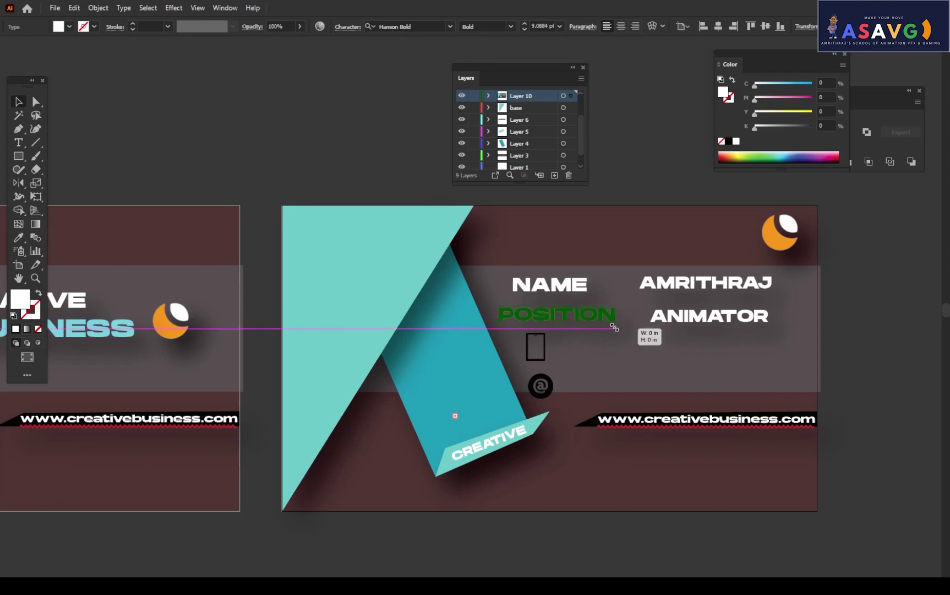
{"action": "left_click", "coordinate": [661, 326]}
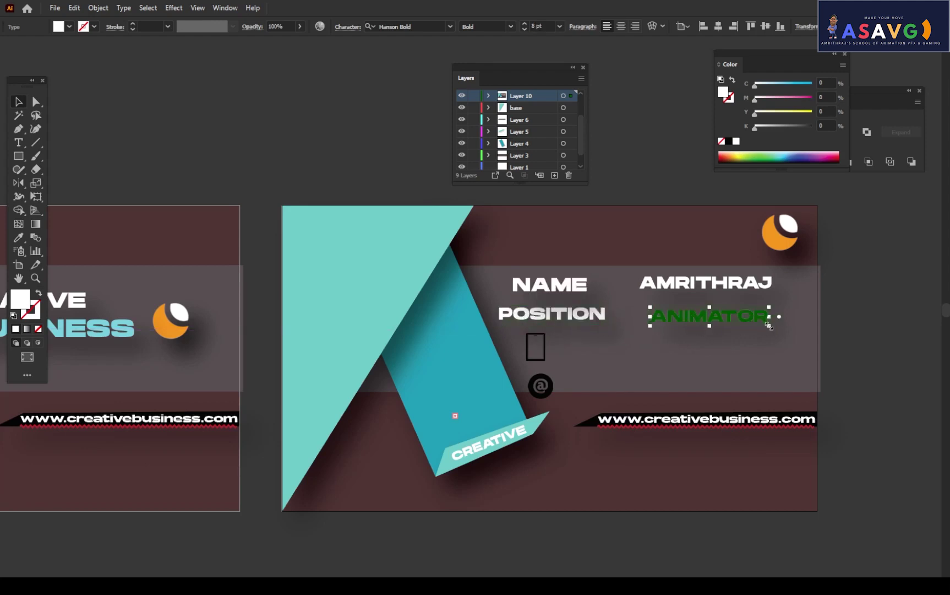
{"action": "left_click_drag", "start_coordinate": [768, 326], "coordinate": [742, 322]}
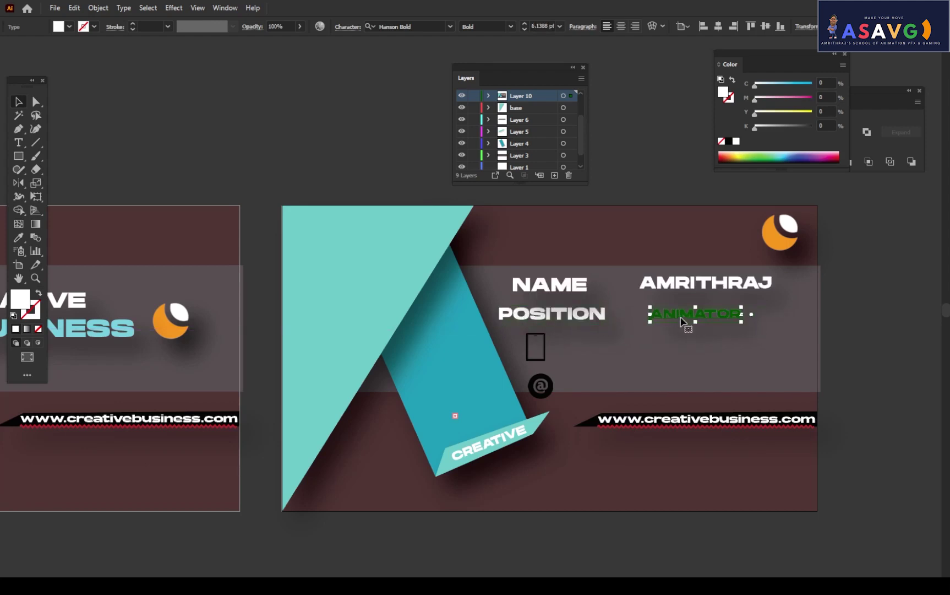
{"action": "left_click_drag", "start_coordinate": [682, 318], "coordinate": [678, 318]}
Shrink the person's name to match ANIMATOR, shrink NAME, and align the name row
{"action": "left_click", "coordinate": [681, 284]}
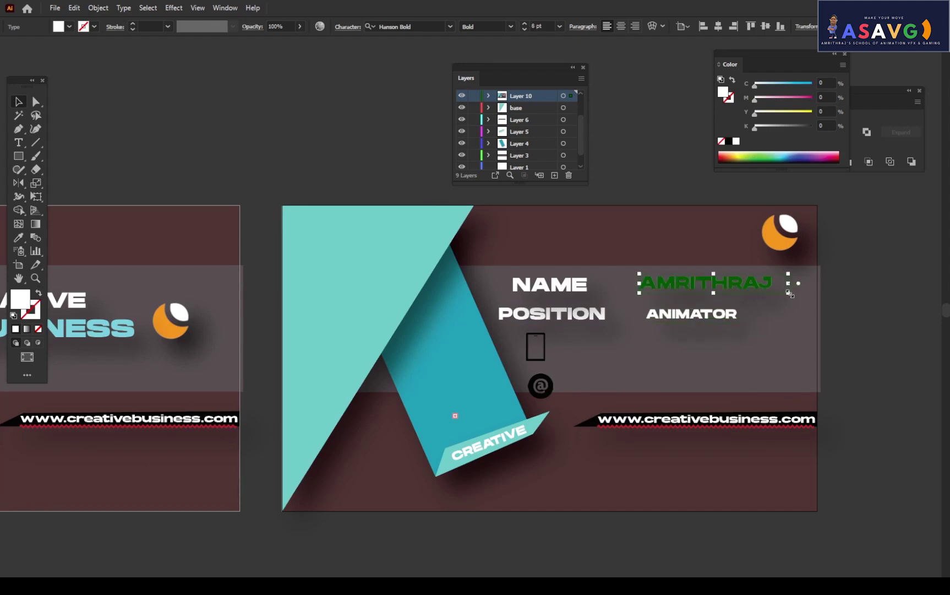
{"action": "left_click_drag", "start_coordinate": [790, 294], "coordinate": [754, 287]}
{"action": "left_click", "coordinate": [695, 311]}
{"action": "left_click", "coordinate": [675, 286]}
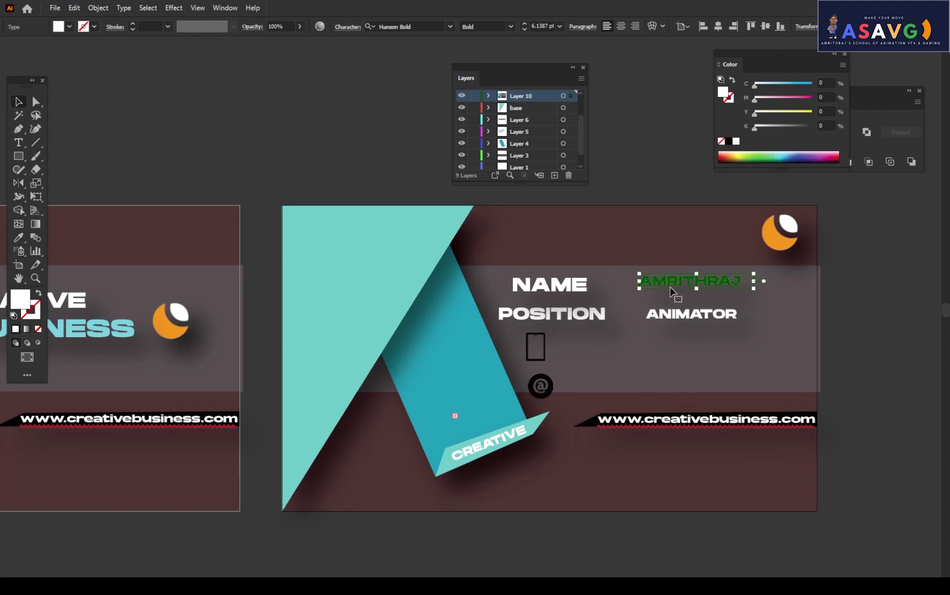
{"action": "left_click_drag", "start_coordinate": [674, 283], "coordinate": [675, 287]}
{"action": "left_click", "coordinate": [579, 288]}
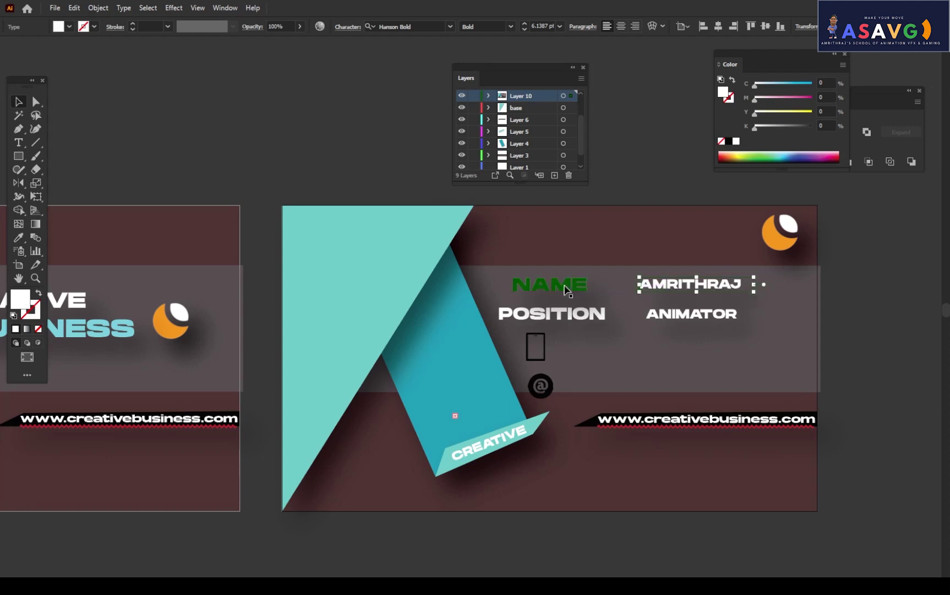
{"action": "left_click_drag", "start_coordinate": [607, 297], "coordinate": [541, 291]}
{"action": "left_click_drag", "start_coordinate": [676, 291], "coordinate": [671, 318]}
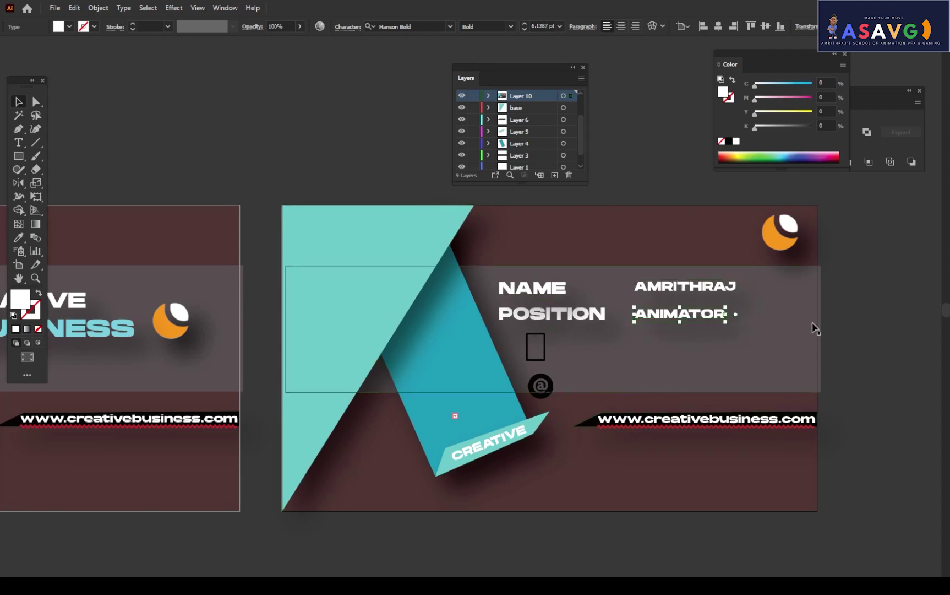
Move the @ icon up closer to the phone icon
{"action": "left_click", "coordinate": [885, 339]}
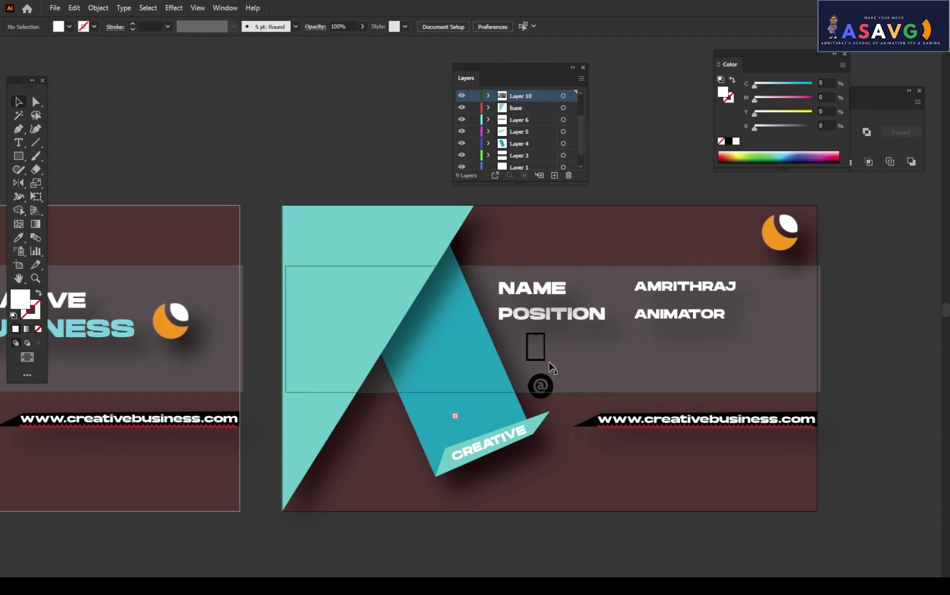
{"action": "left_click_drag", "start_coordinate": [548, 391], "coordinate": [545, 359]}
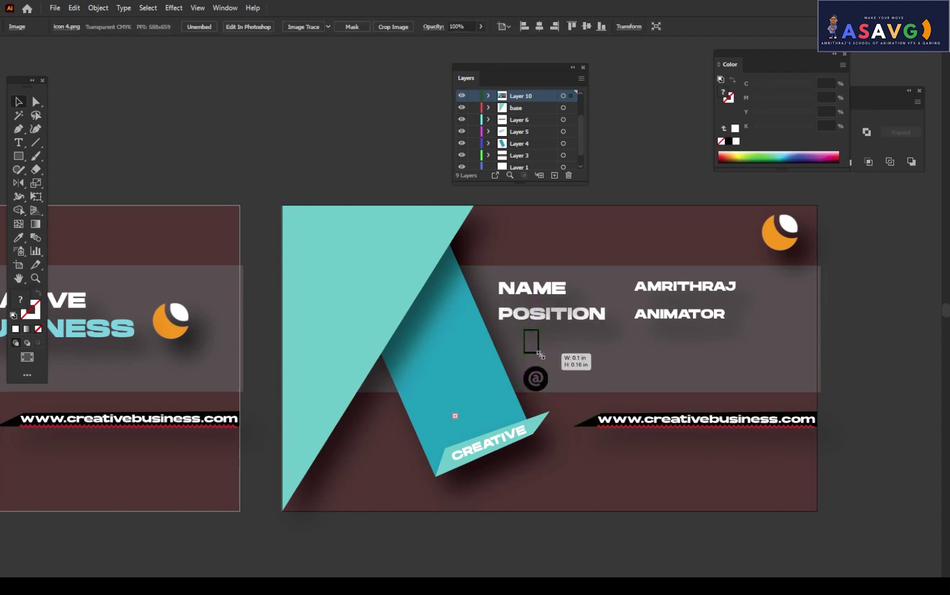
{"action": "left_click", "coordinate": [536, 378]}
{"action": "left_click", "coordinate": [586, 392]}
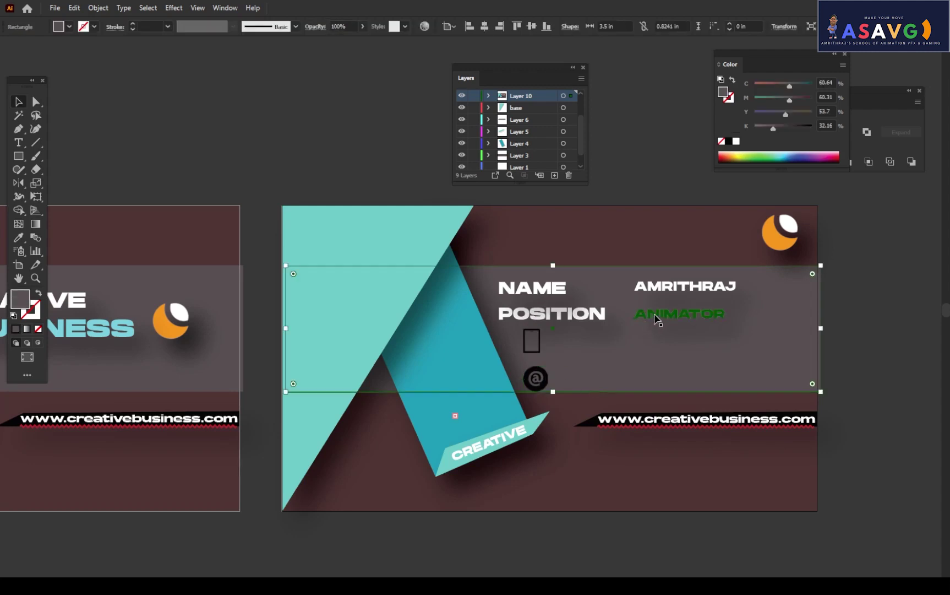
{"action": "left_click_drag", "start_coordinate": [650, 317], "coordinate": [600, 384]}
{"action": "key", "text": "ctrl+a"}
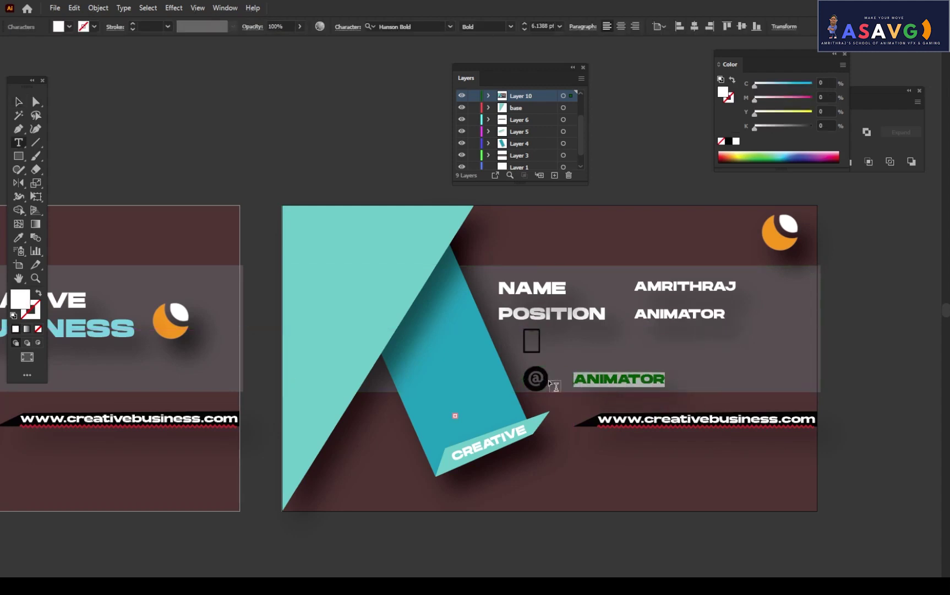
{"action": "type", "text": "WWW.GMAIL.COM"}
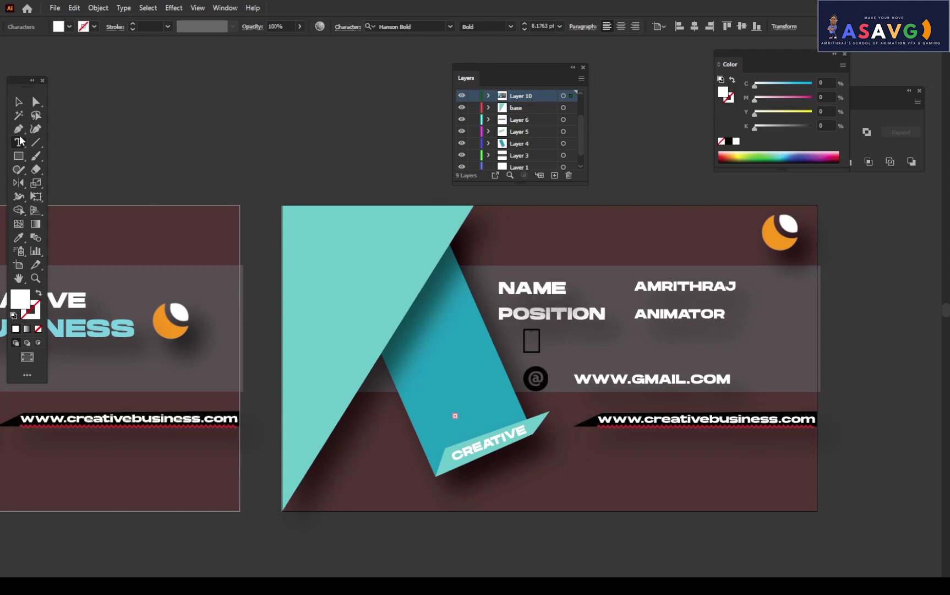
{"action": "key", "text": "Escape"}
{"action": "left_click", "coordinate": [551, 287]}
Copy the email line up beside the phone icon and retype it as the phone number
{"action": "left_click_drag", "start_coordinate": [609, 381], "coordinate": [600, 347]}
{"action": "key", "text": "t"}
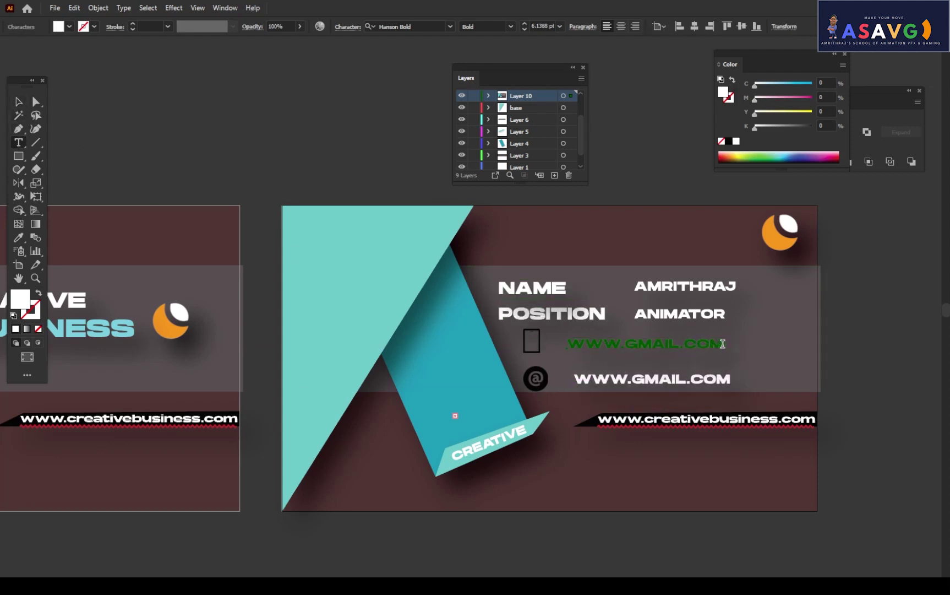
{"action": "left_click_drag", "start_coordinate": [723, 343], "coordinate": [519, 344]}
{"action": "type", "text": "o"}
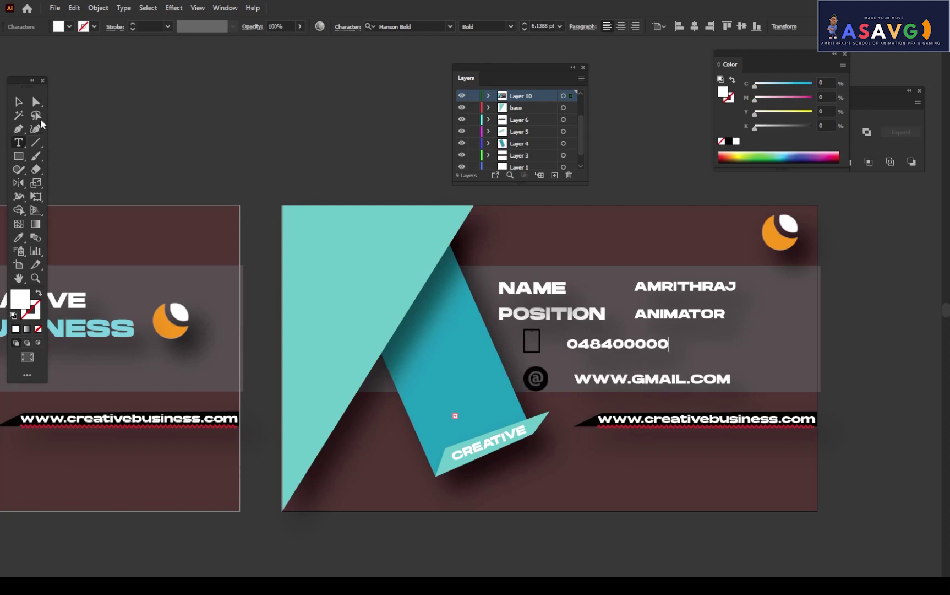
{"action": "left_click", "coordinate": [21, 101]}
{"action": "left_click", "coordinate": [335, 131]}
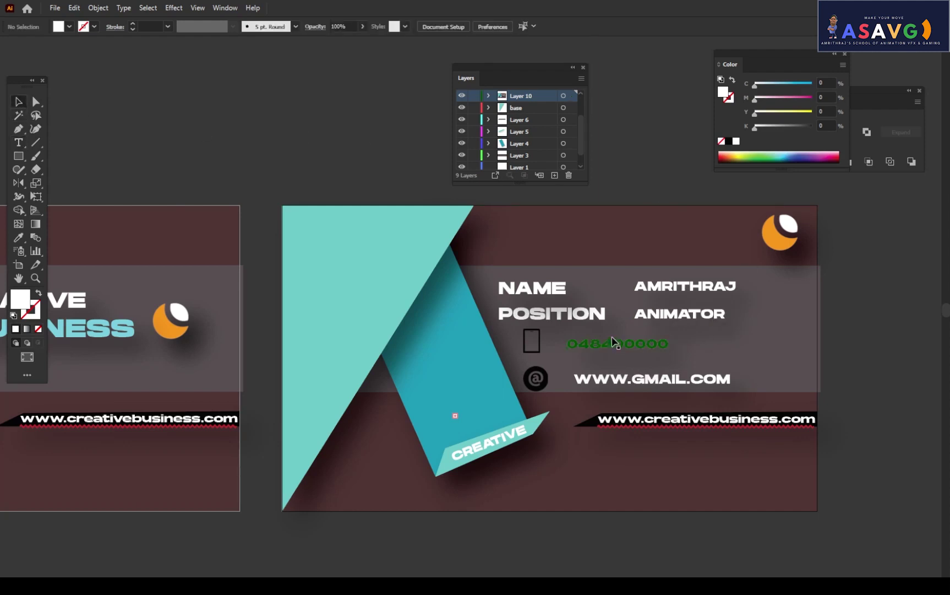
Shrink the email text to about 4.7 pt and align it under the phone number
{"action": "left_click", "coordinate": [629, 386]}
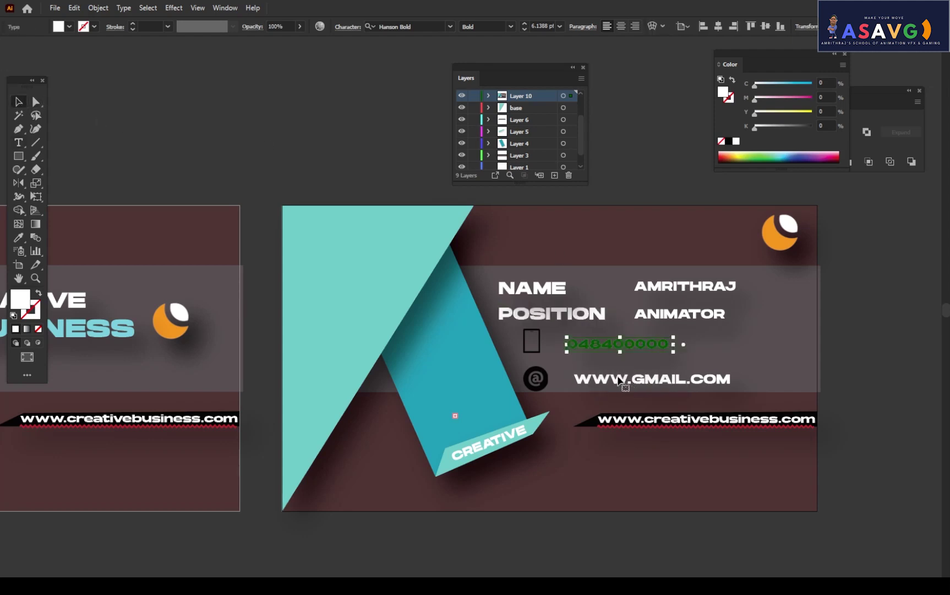
{"action": "left_click", "coordinate": [602, 382]}
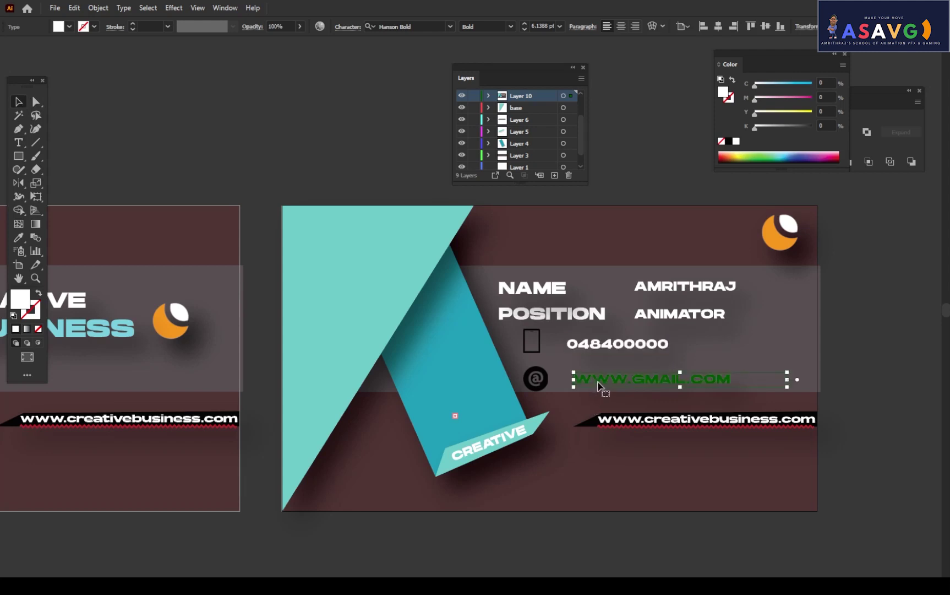
{"action": "left_click_drag", "start_coordinate": [787, 387], "coordinate": [753, 383]}
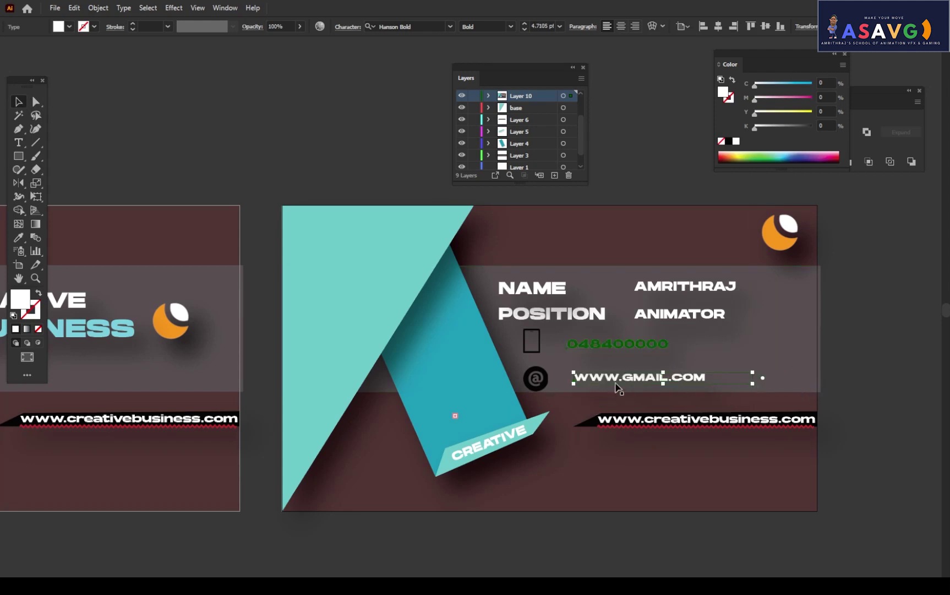
{"action": "left_click_drag", "start_coordinate": [616, 387], "coordinate": [614, 381]}
Deselect, exit full-screen mode, and zoom and pan so both card sides are fully visible
{"action": "left_click", "coordinate": [823, 462]}
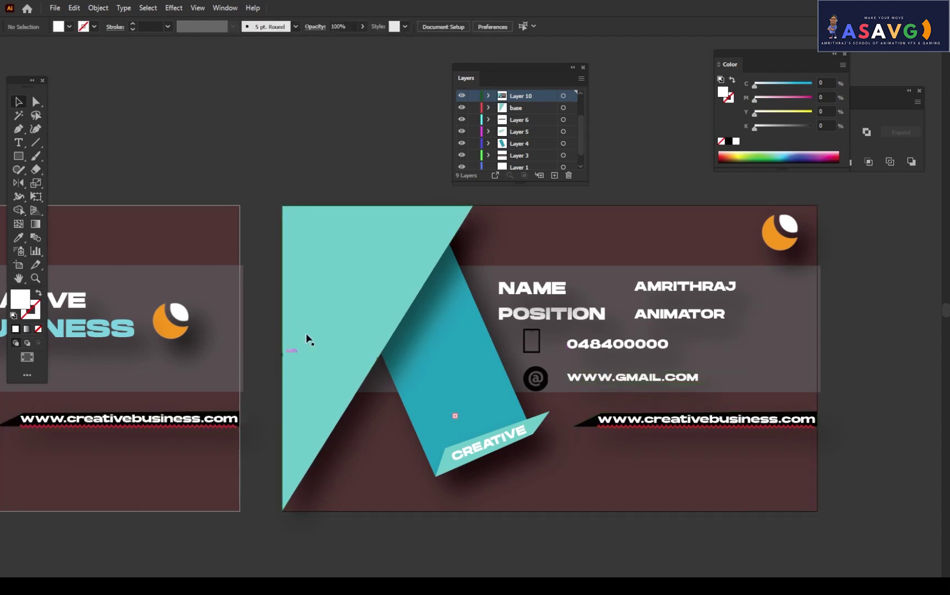
{"action": "key", "text": "ctrl+minus"}
{"action": "key", "text": "ctrl+minus"}
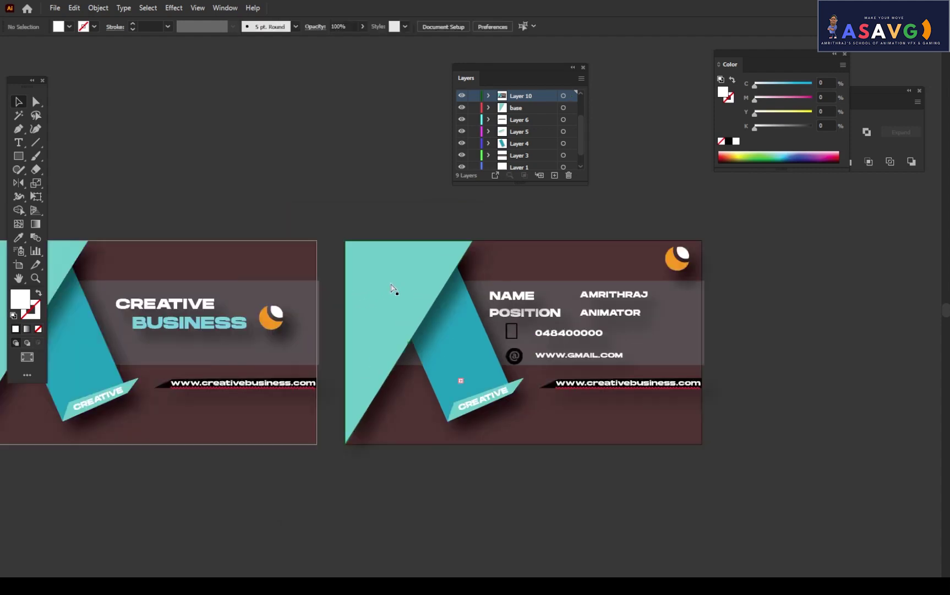
{"action": "left_click_drag", "start_coordinate": [309, 421], "coordinate": [465, 433]}
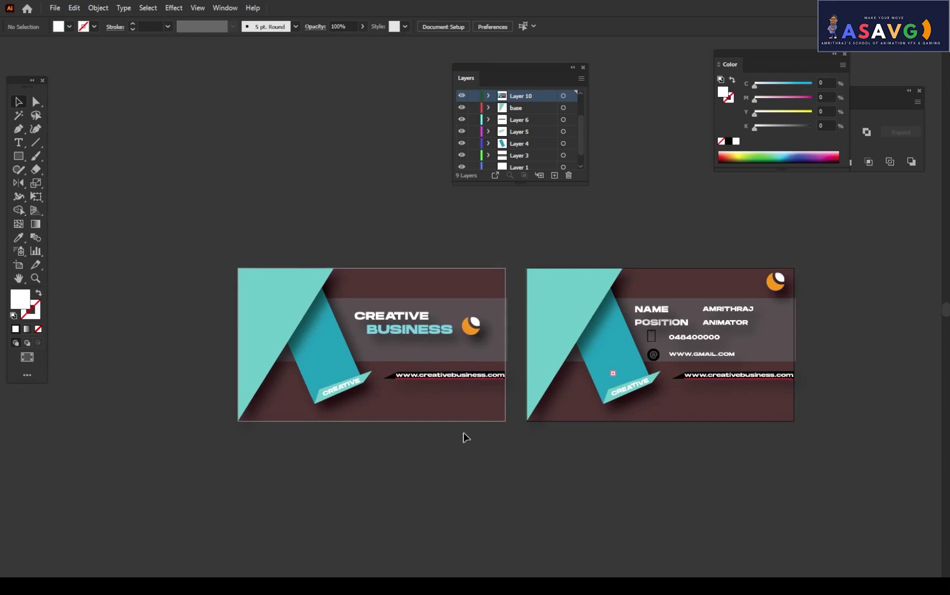
{"action": "key", "text": "f"}
{"action": "key", "text": "f"}
{"action": "key", "text": "ctrl+plus"}
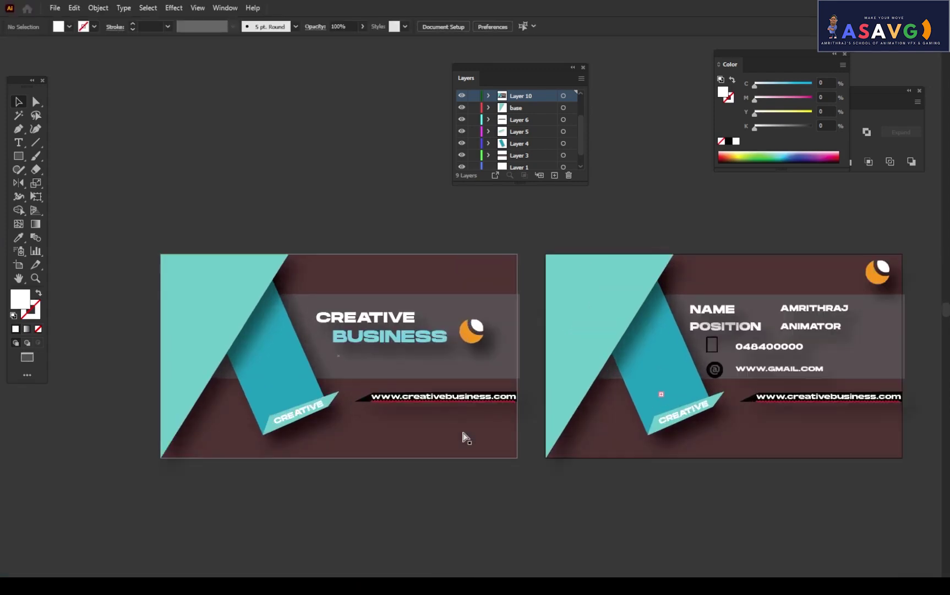
{"action": "key", "text": "ctrl+plus"}
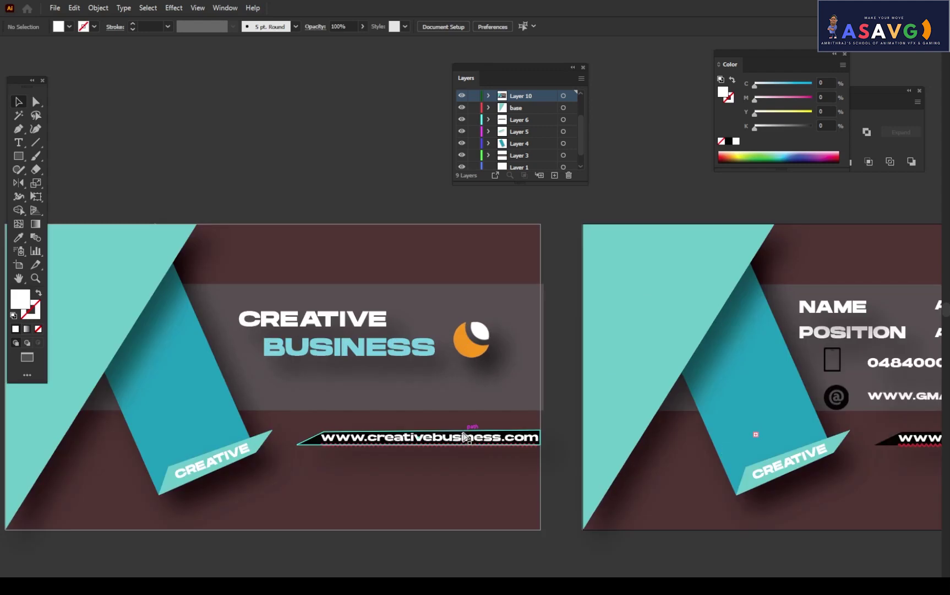
{"action": "key", "text": "ctrl+minus"}
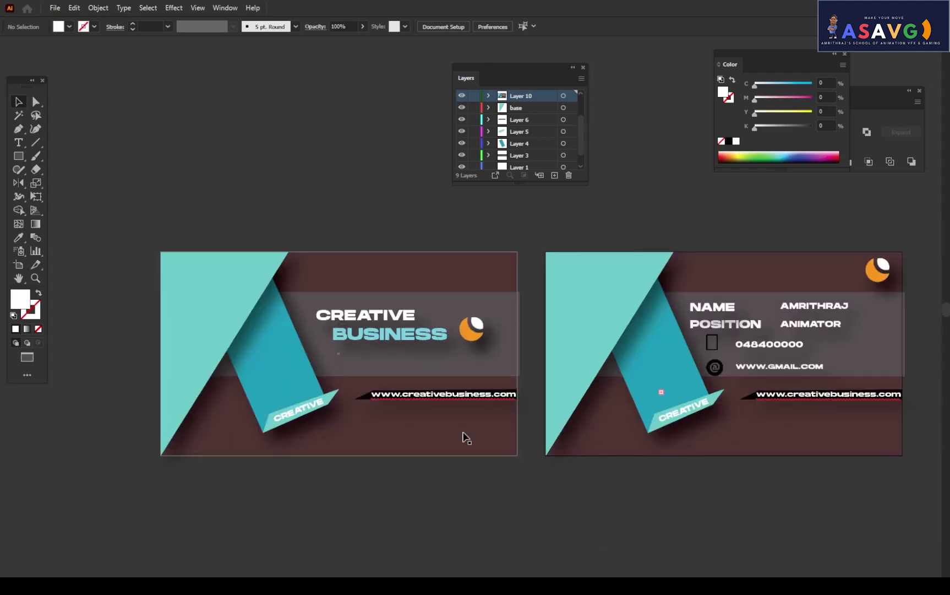